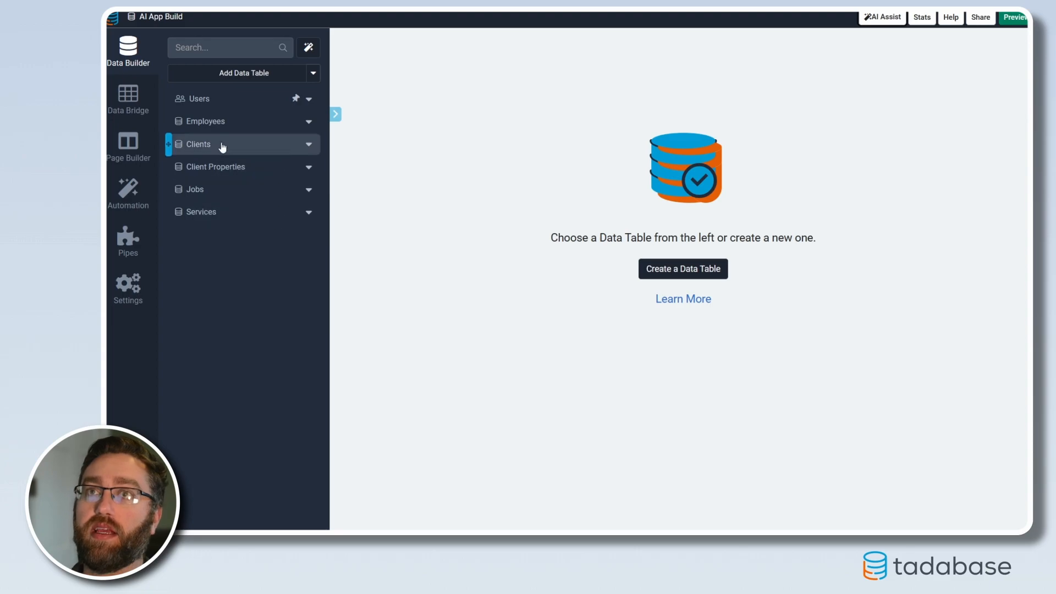
# Review the Employees, Clients, Client Properties, Jobs and Services data tables one after another
pyautogui.click(219, 124)
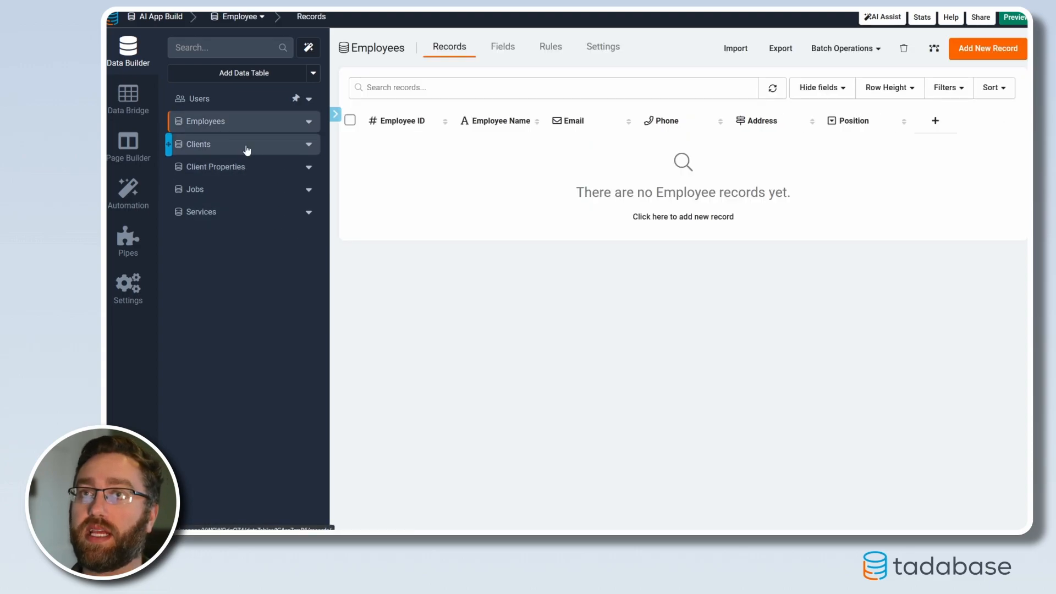
pyautogui.click(246, 150)
pyautogui.click(219, 168)
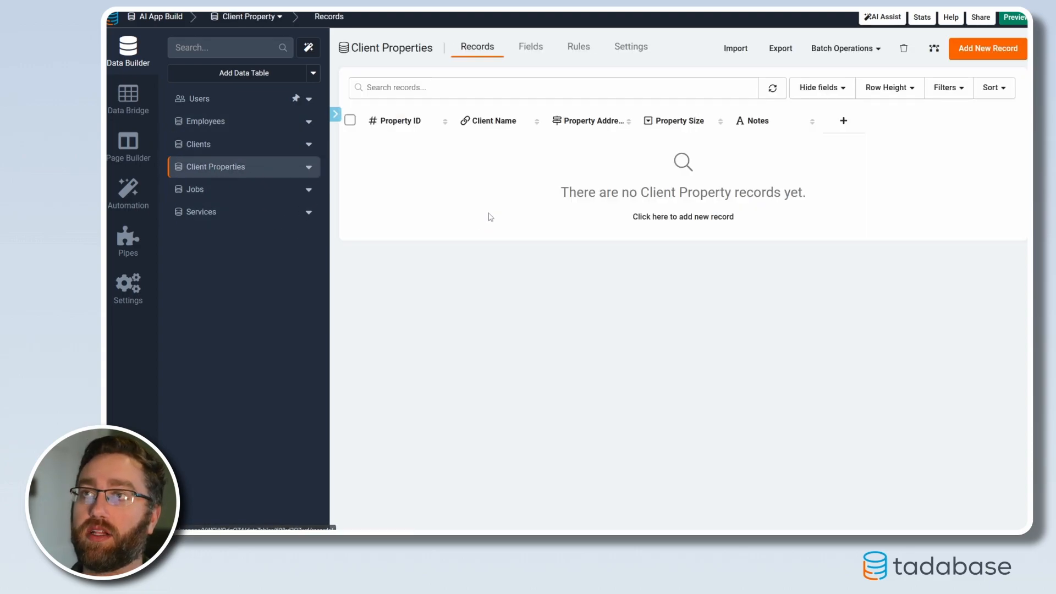
pyautogui.click(212, 192)
pyautogui.click(236, 213)
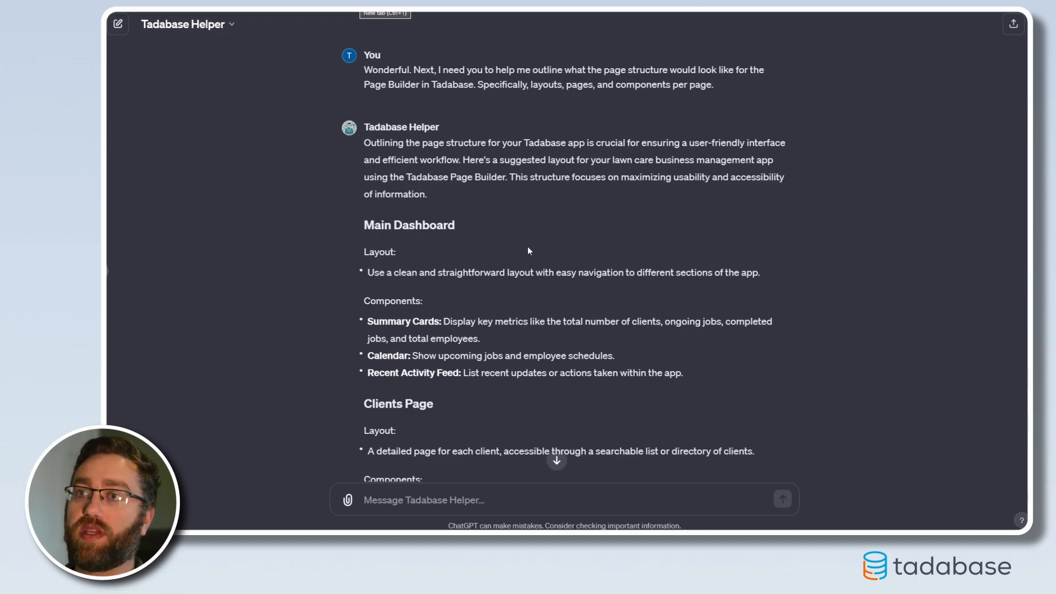
# Switch to the Tadabase Helper chat in ChatGPT and read the prompt asking for layouts, pages and components, plus the reply's introduction
pyautogui.scroll(1, 540, 253)
pyautogui.moveTo(386, 120); pyautogui.dragTo(716, 137)
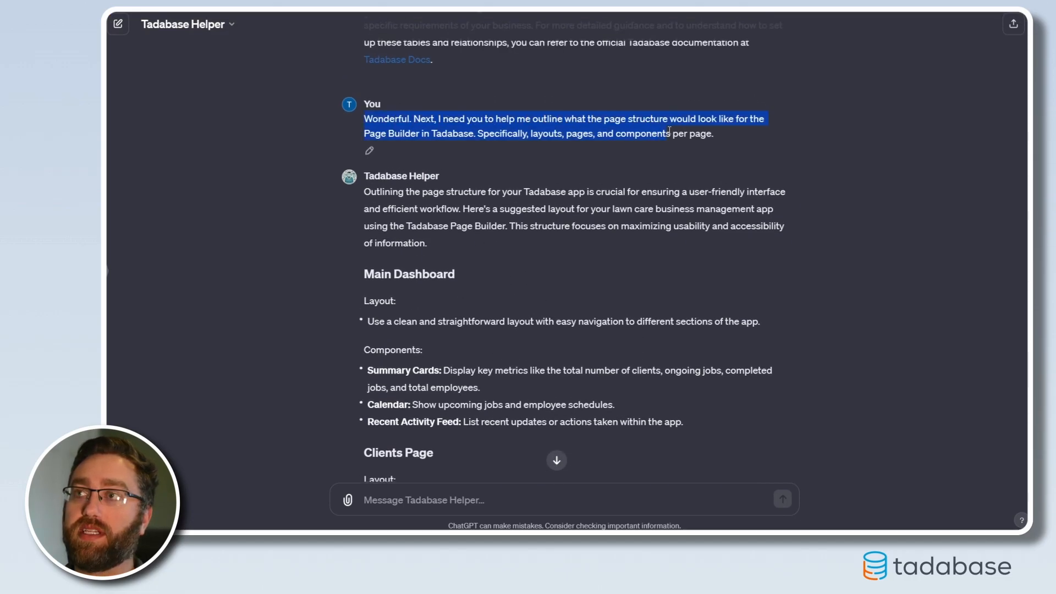
pyautogui.click(629, 187)
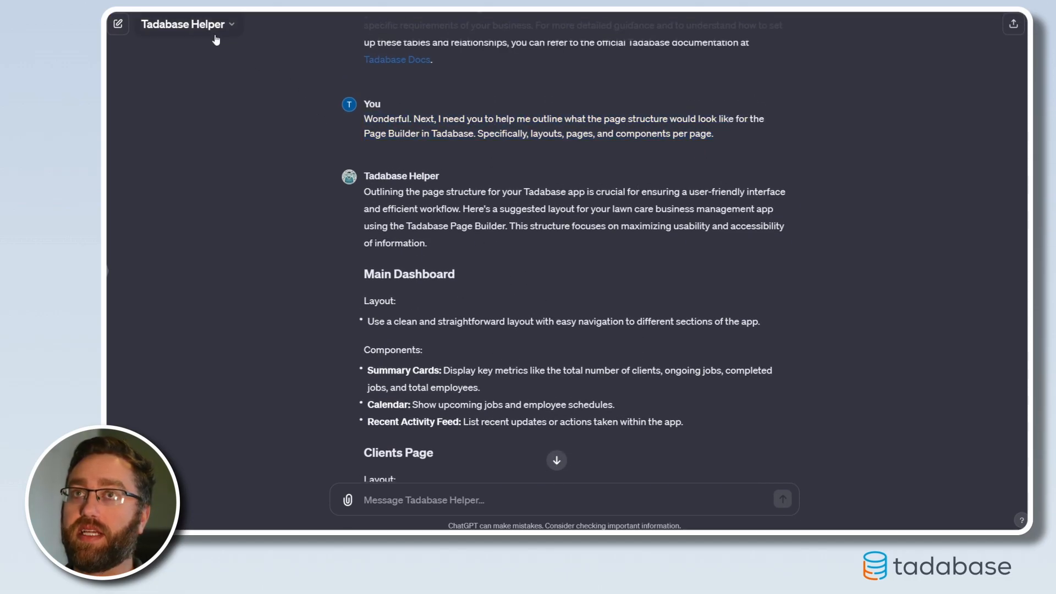
pyautogui.moveTo(459, 150)
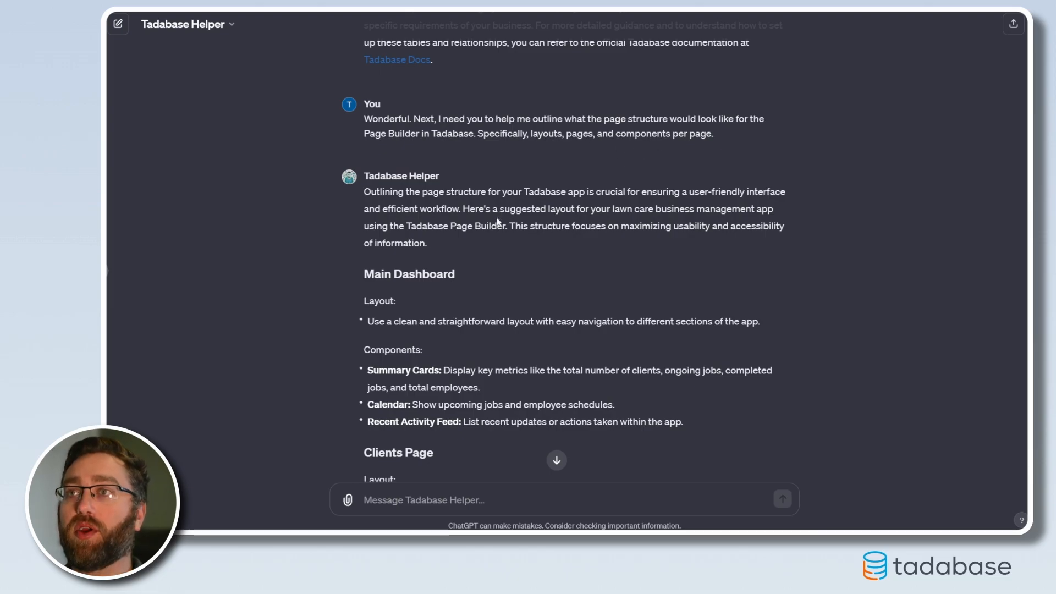
pyautogui.scroll(-2, 515, 256)
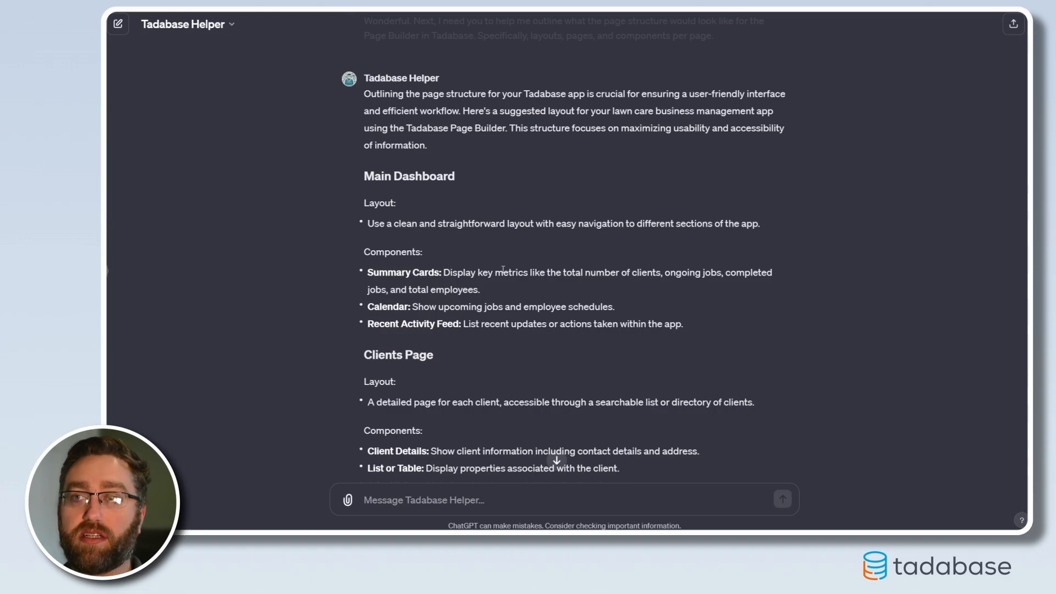
# Examine the Main Dashboard outline, including the suggested Summary Cards, Calendar and Recent Activity Feed components
pyautogui.moveTo(363, 176); pyautogui.dragTo(711, 317)
pyautogui.click(691, 323)
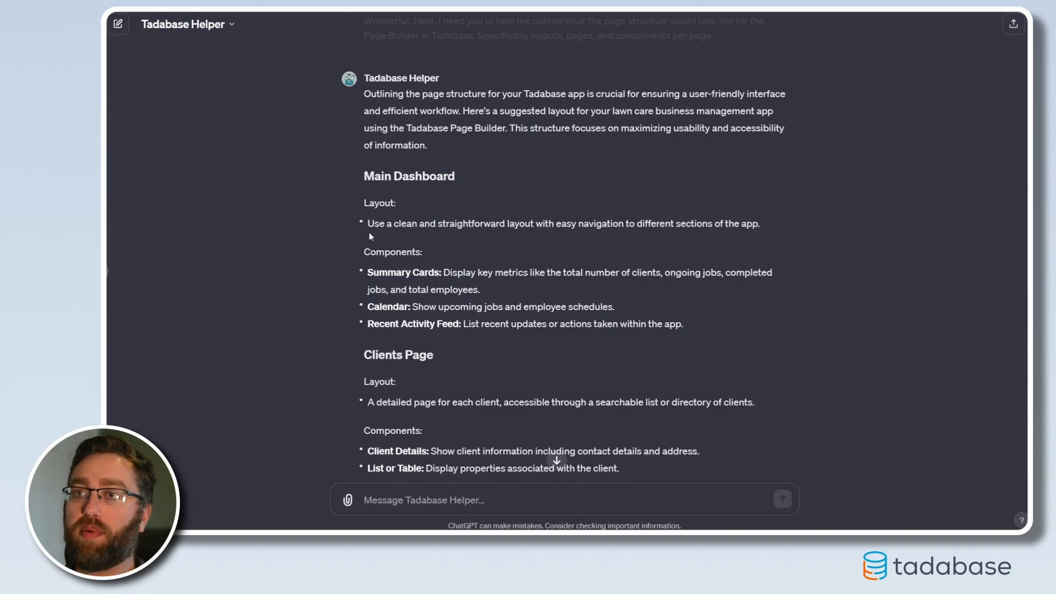
pyautogui.moveTo(368, 272); pyautogui.dragTo(437, 273)
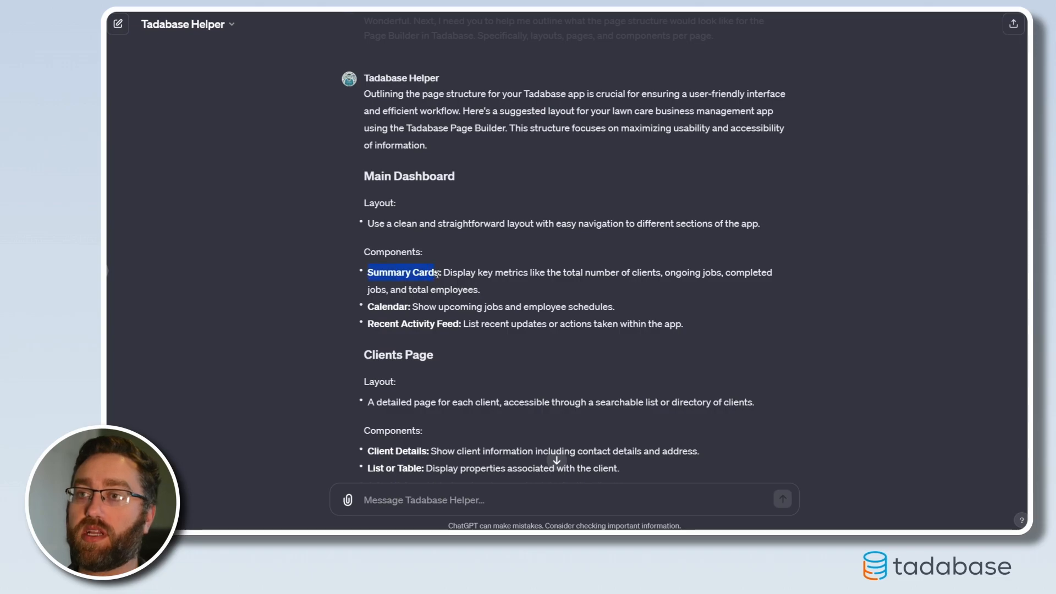
pyautogui.click(440, 272)
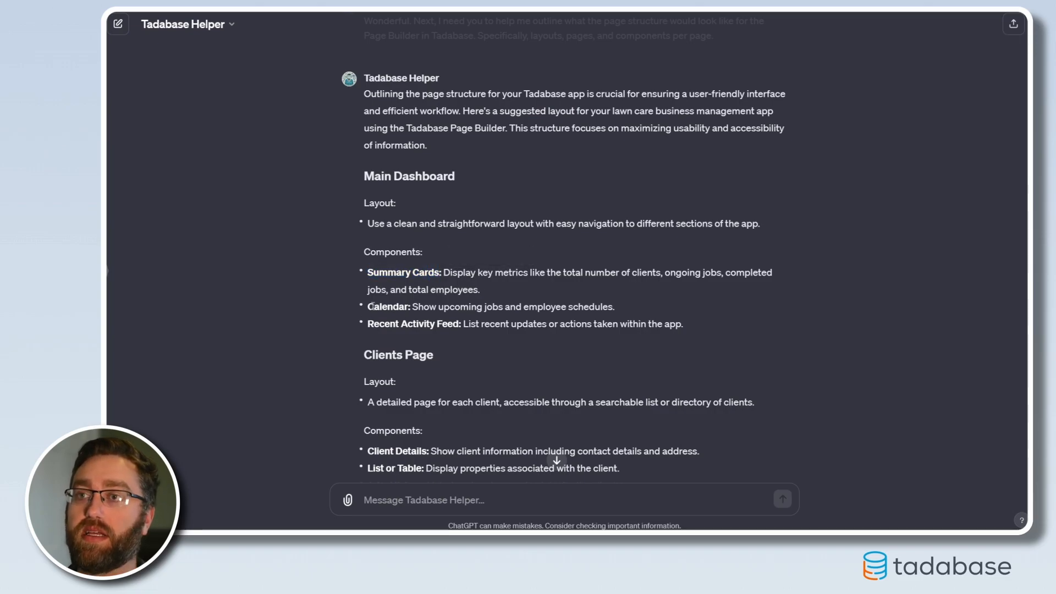
pyautogui.click(375, 324)
pyautogui.moveTo(369, 324); pyautogui.dragTo(449, 324)
pyautogui.click(480, 337)
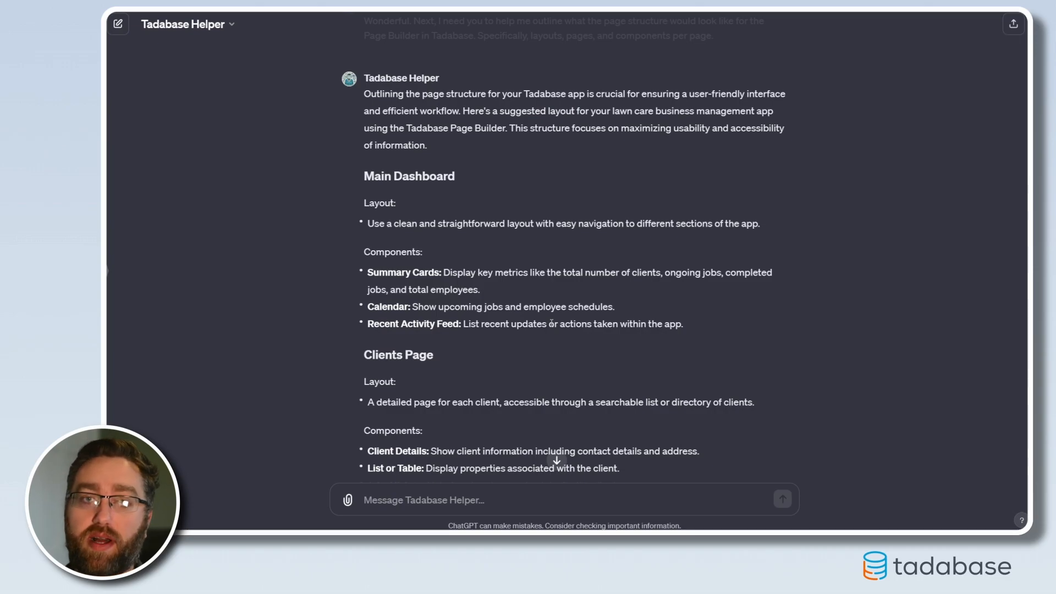
pyautogui.moveTo(688, 324); pyautogui.dragTo(461, 326)
pyautogui.click(468, 329)
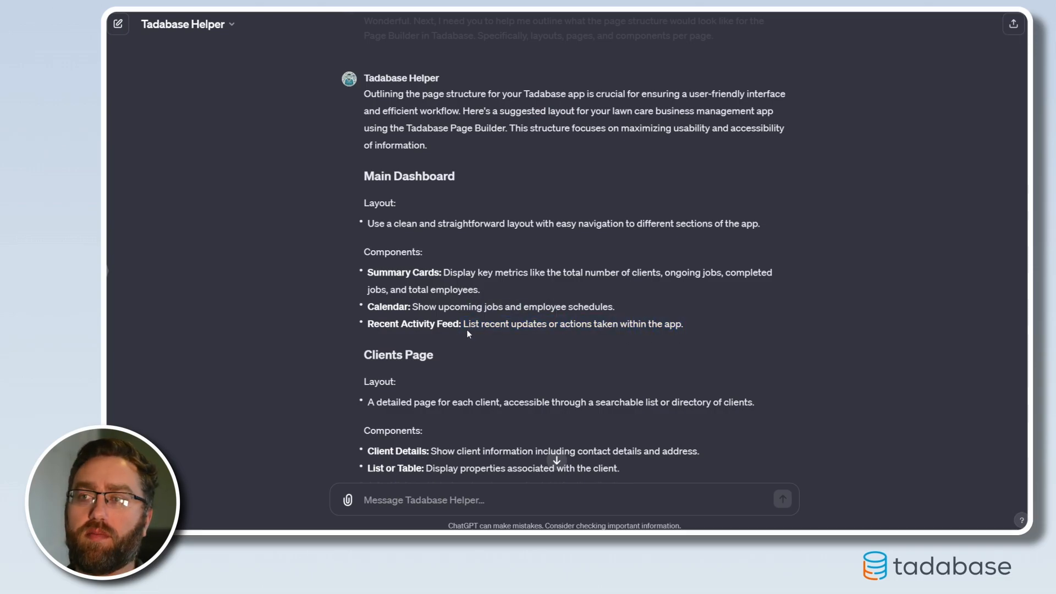
pyautogui.moveTo(465, 326); pyautogui.dragTo(684, 323)
pyautogui.click(627, 340)
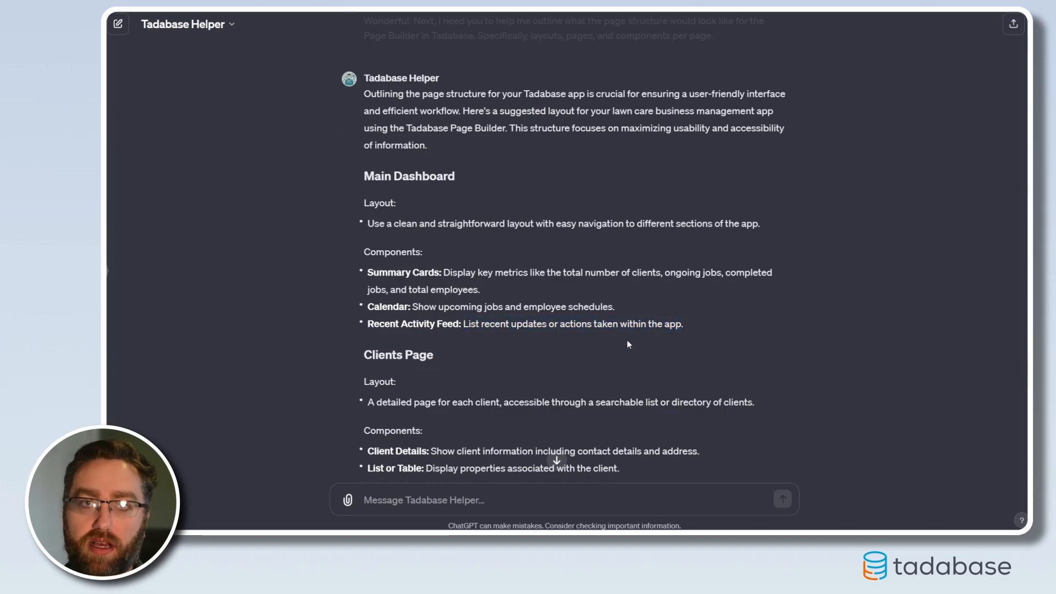
pyautogui.moveTo(693, 328); pyautogui.dragTo(415, 327)
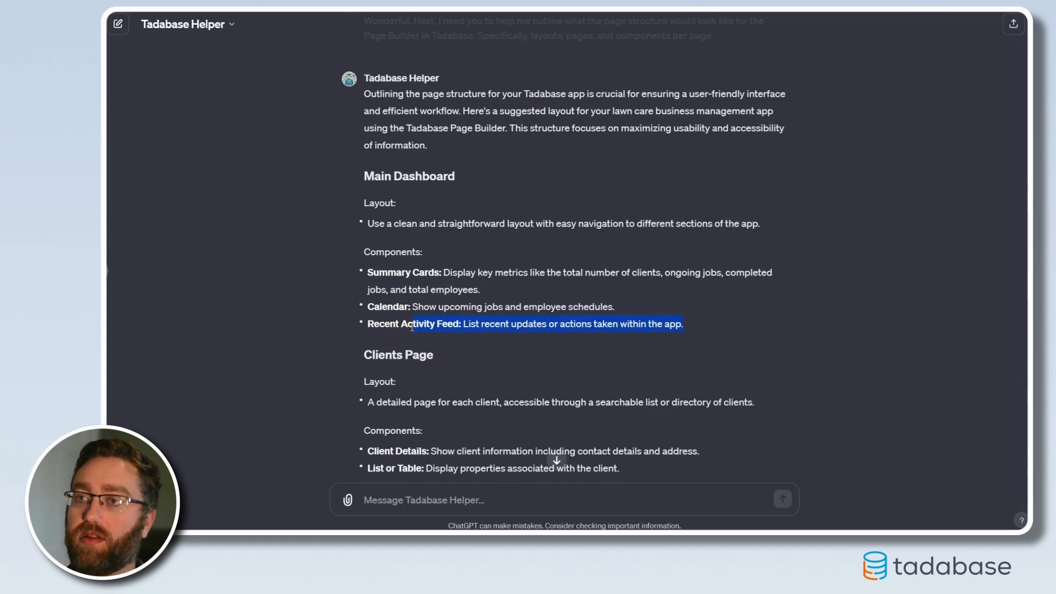
pyautogui.click(461, 269)
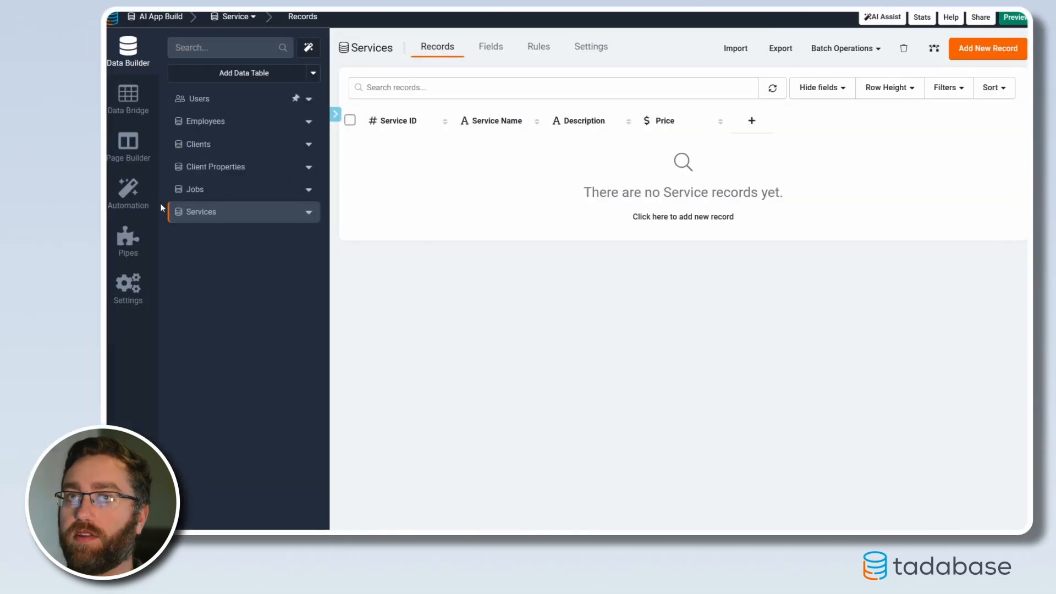
# Switch to Tadabase's Page Builder and inspect the Default Layout's content and its page-viewing security options
pyautogui.click(128, 145)
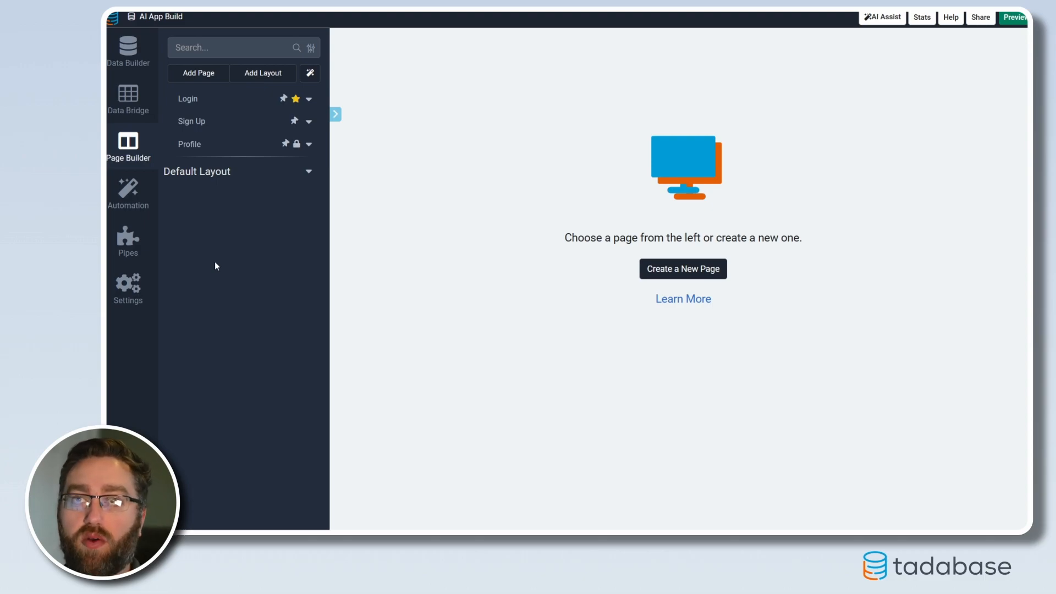
pyautogui.click(247, 175)
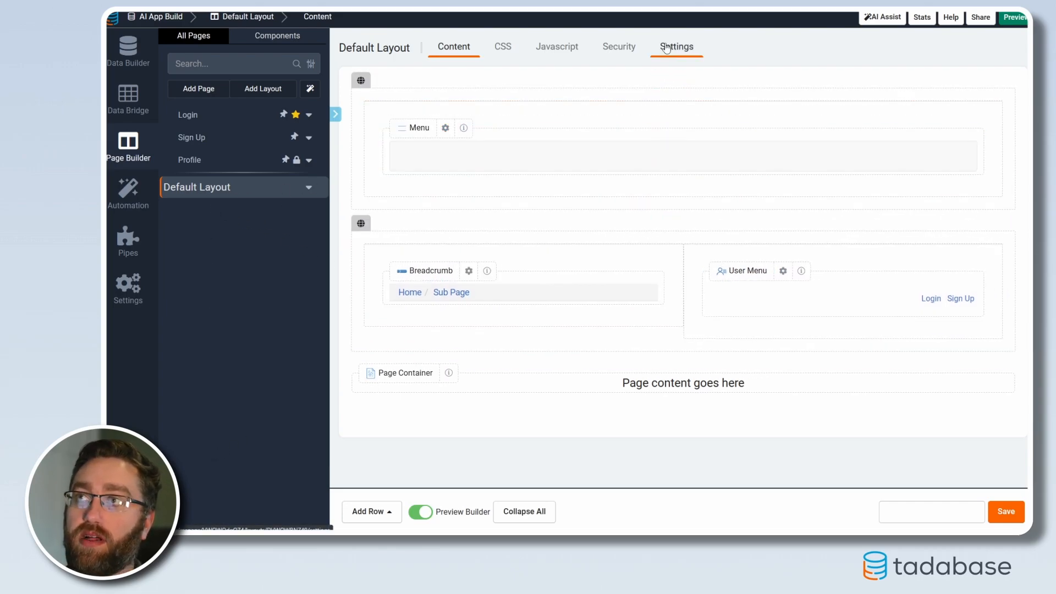
pyautogui.click(619, 48)
pyautogui.click(514, 106)
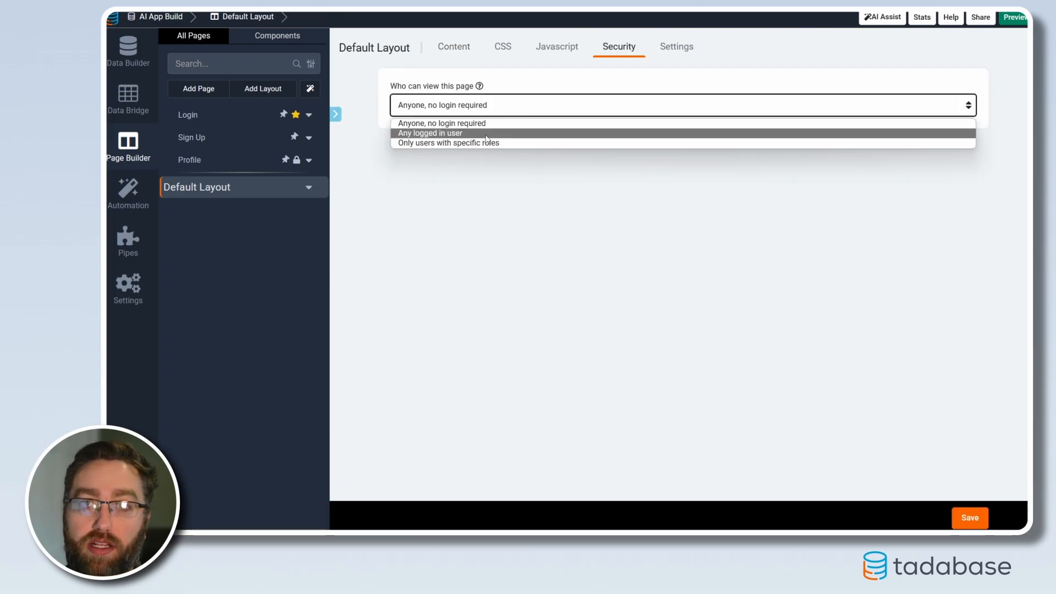
pyautogui.click(319, 247)
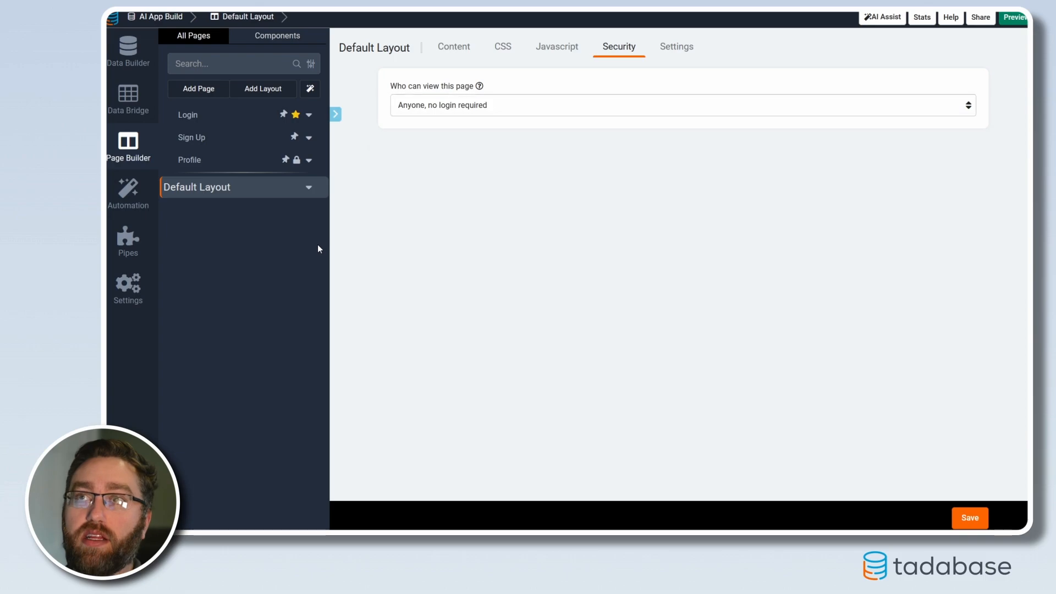
pyautogui.click(461, 48)
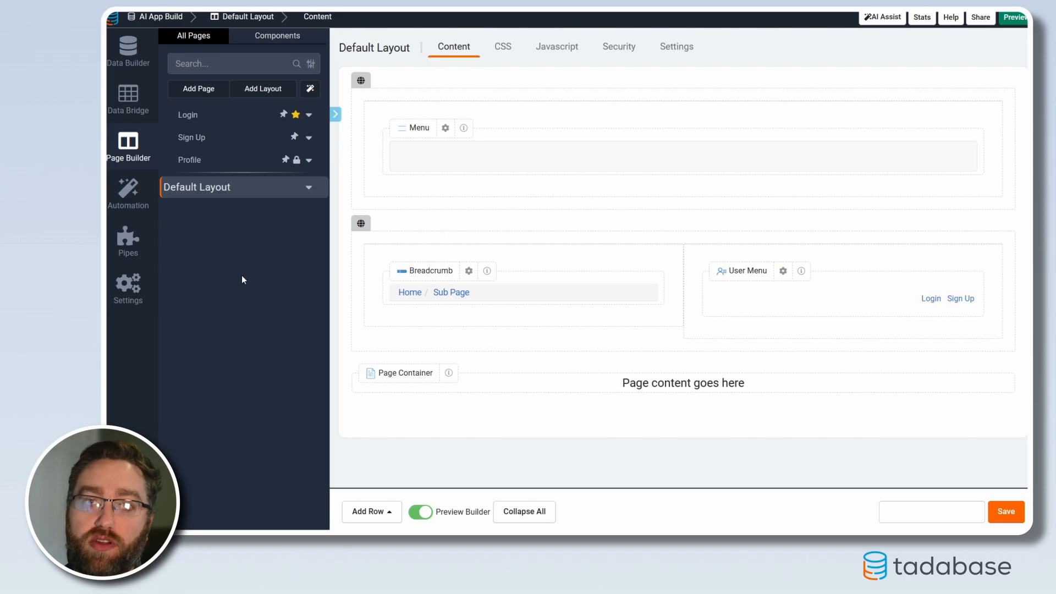
# Create a page named Dashboard using the Default Layout and add it to the Default Layout Menu
pyautogui.click(207, 87)
pyautogui.write('Dashboard')
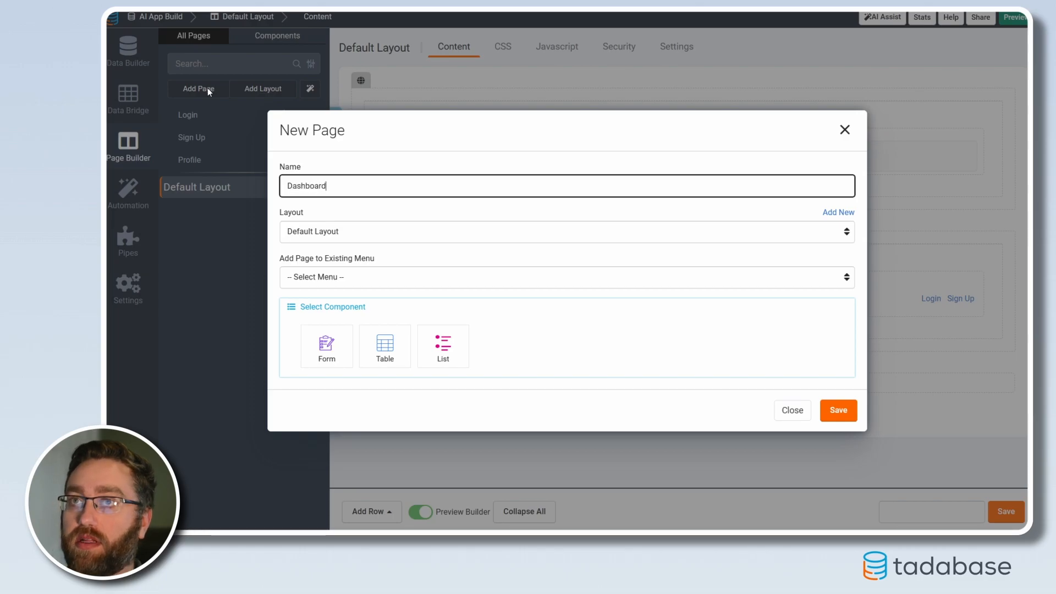
pyautogui.click(333, 235)
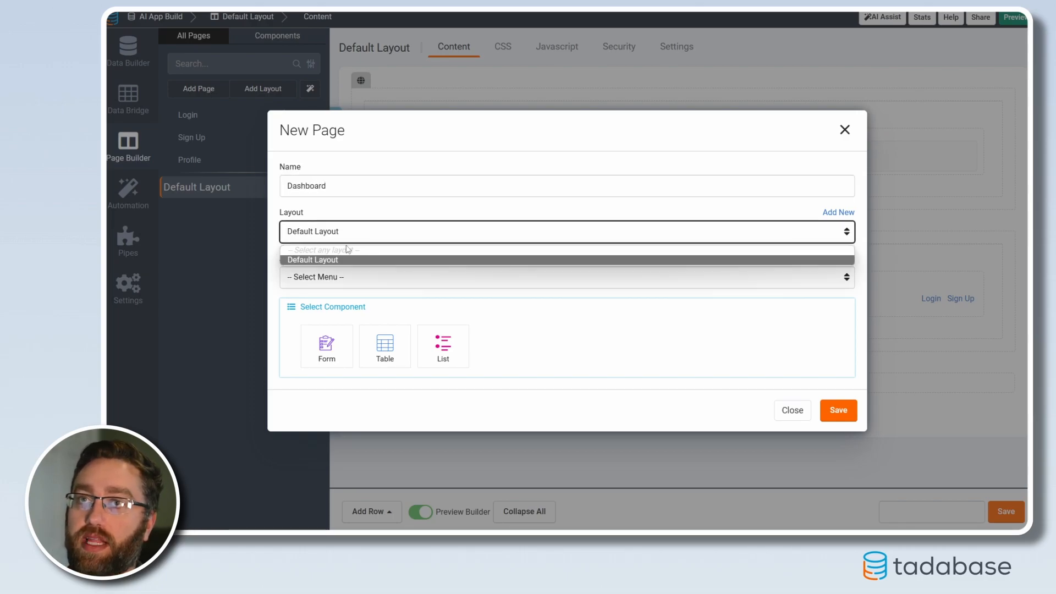
pyautogui.click(327, 259)
pyautogui.click(322, 280)
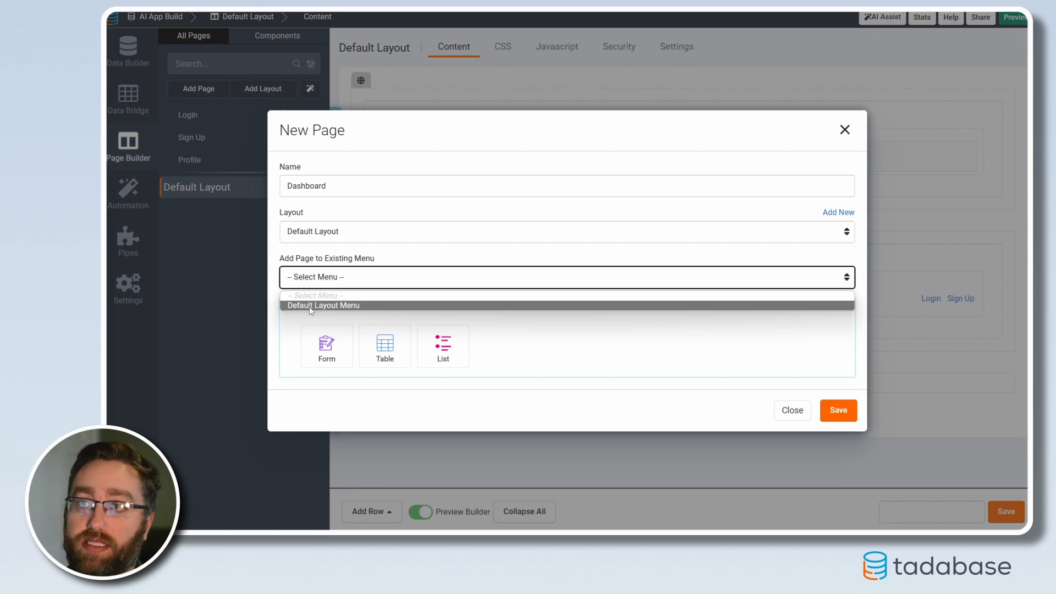
pyautogui.click(310, 306)
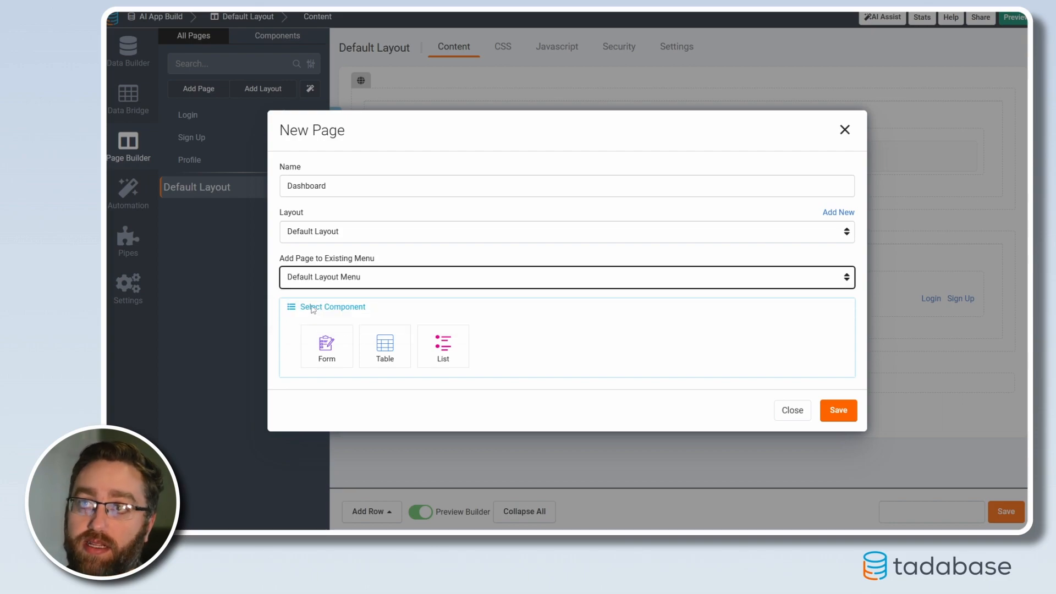
pyautogui.click(837, 412)
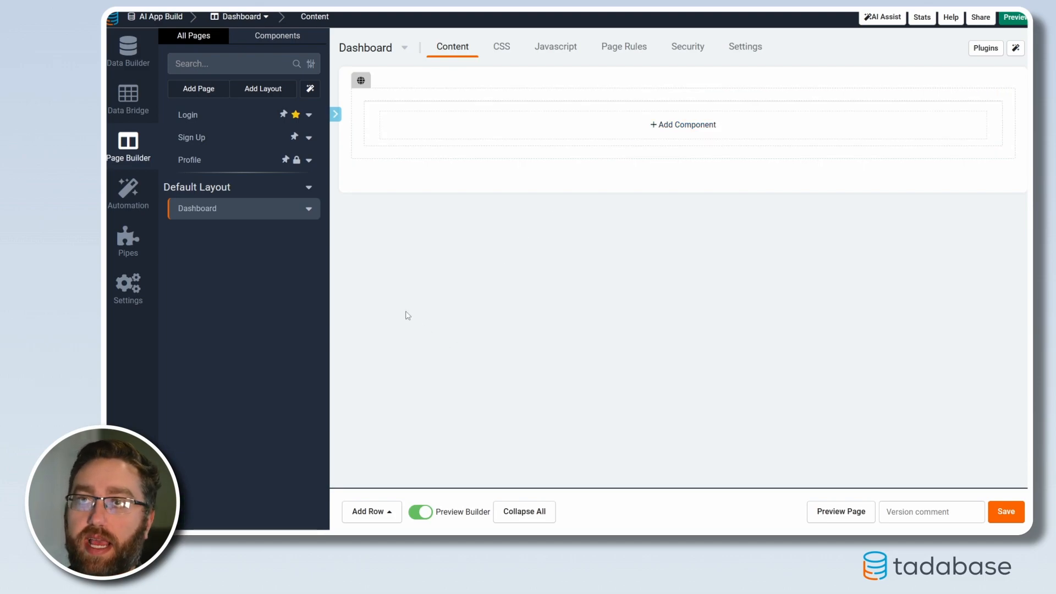
# Check the suggested summary card metrics in ChatGPT, then add a four-column row to the Dashboard page in Tadabase and save
pyautogui.hotkey('alt', 'Tab')
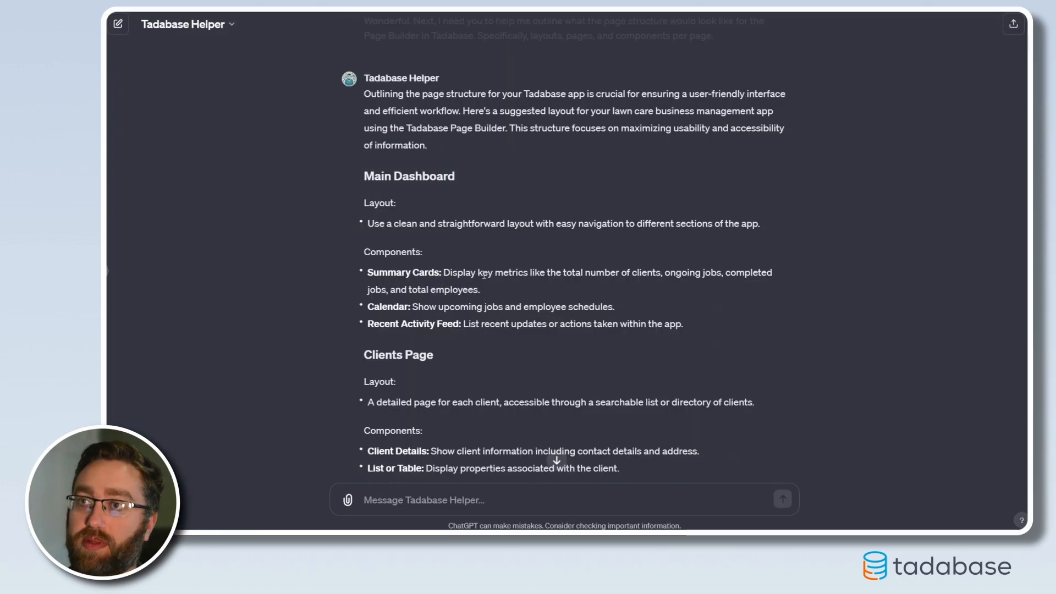
pyautogui.moveTo(586, 273); pyautogui.dragTo(746, 273)
pyautogui.click(468, 295)
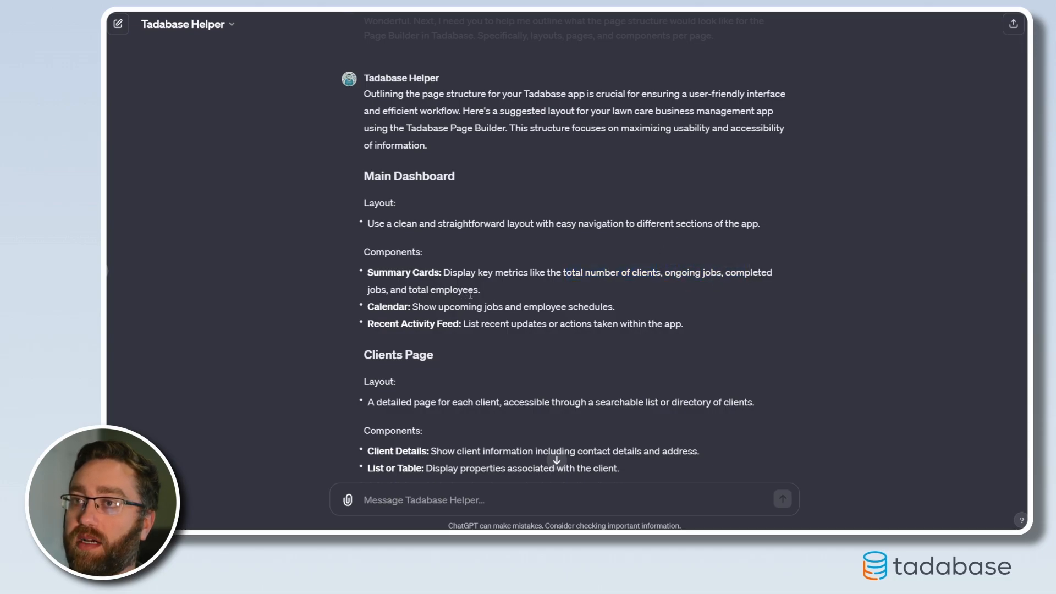
pyautogui.hotkey('alt', 'Tab')
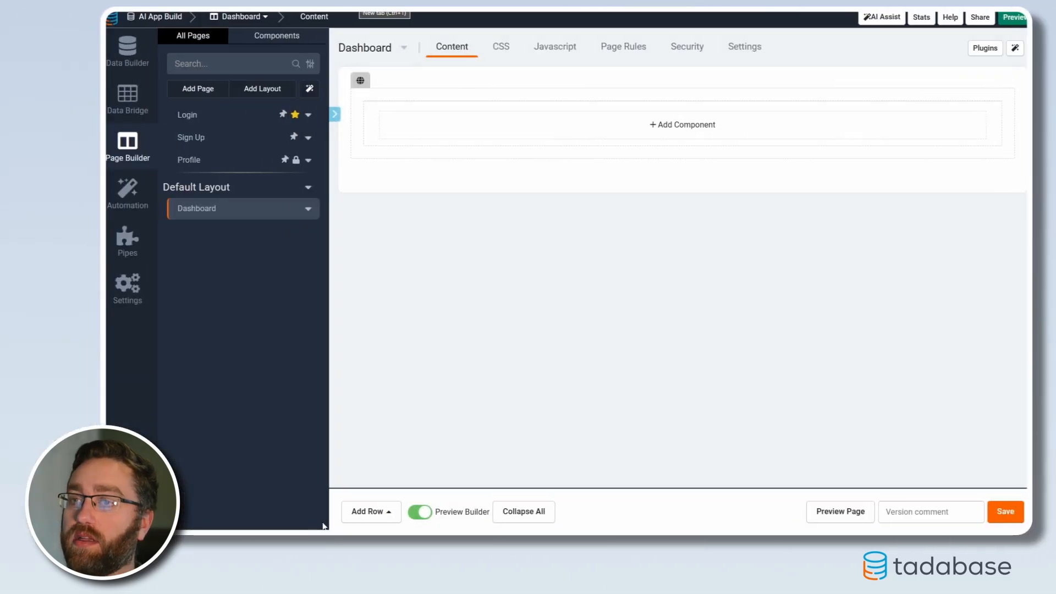
pyautogui.click(368, 510)
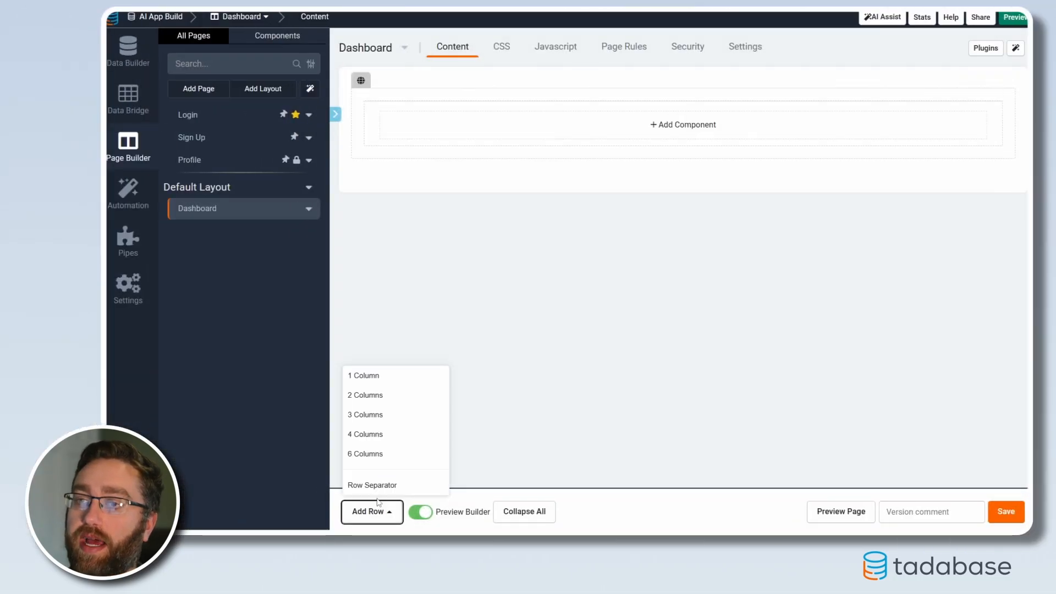
pyautogui.click(387, 439)
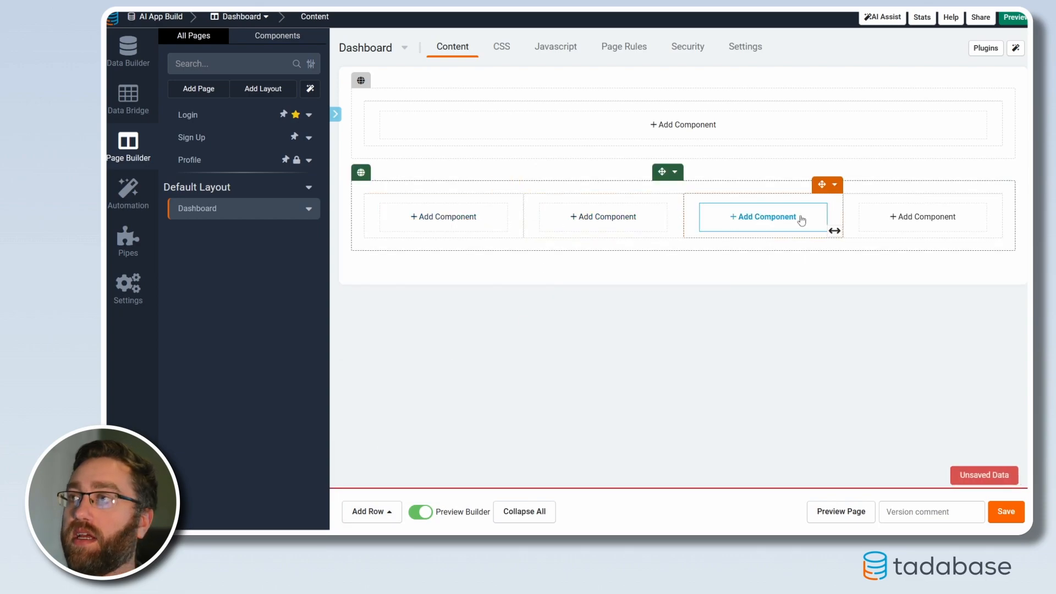
pyautogui.click(1006, 512)
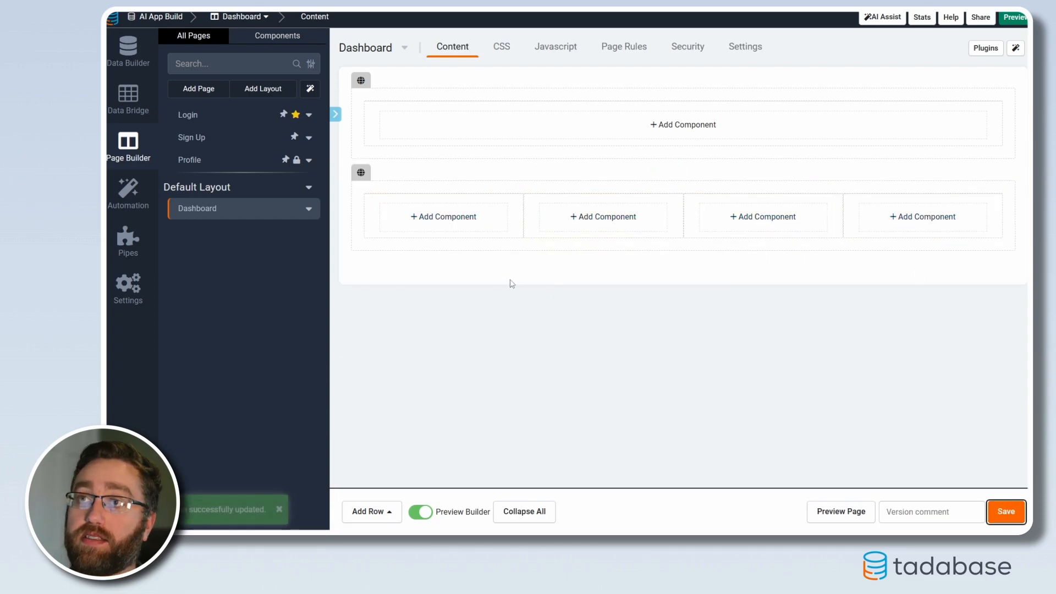
# Add a Card component based on the Clients table to the first column of the four-column row
pyautogui.click(439, 223)
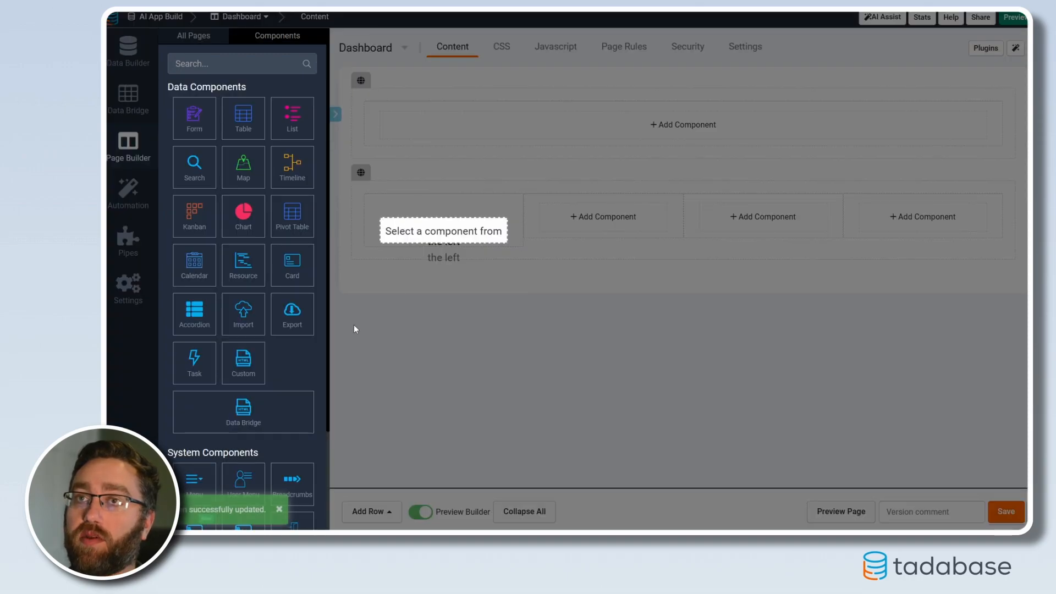
pyautogui.click(290, 275)
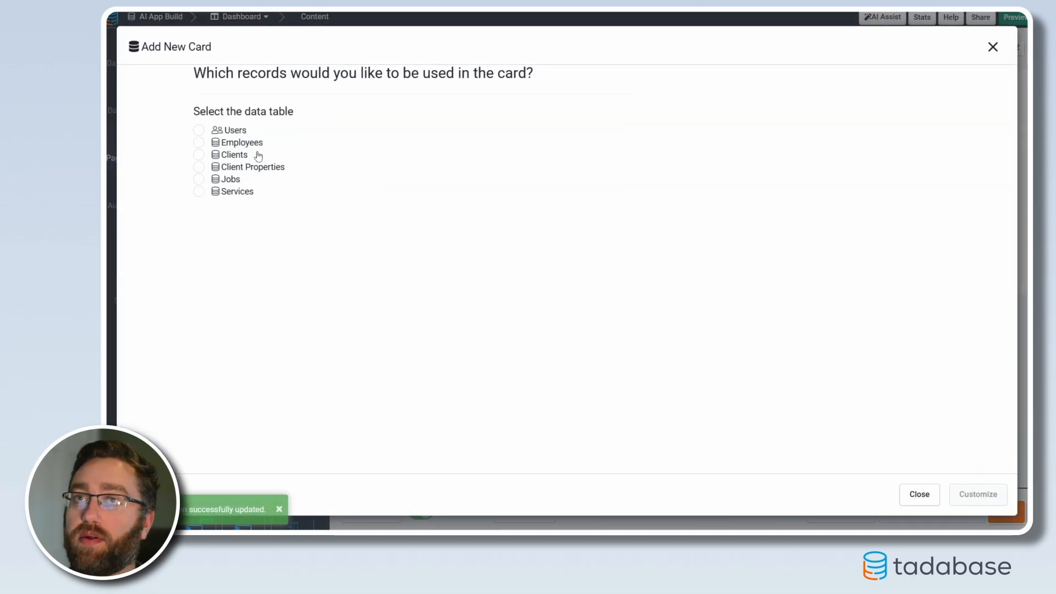
pyautogui.click(198, 155)
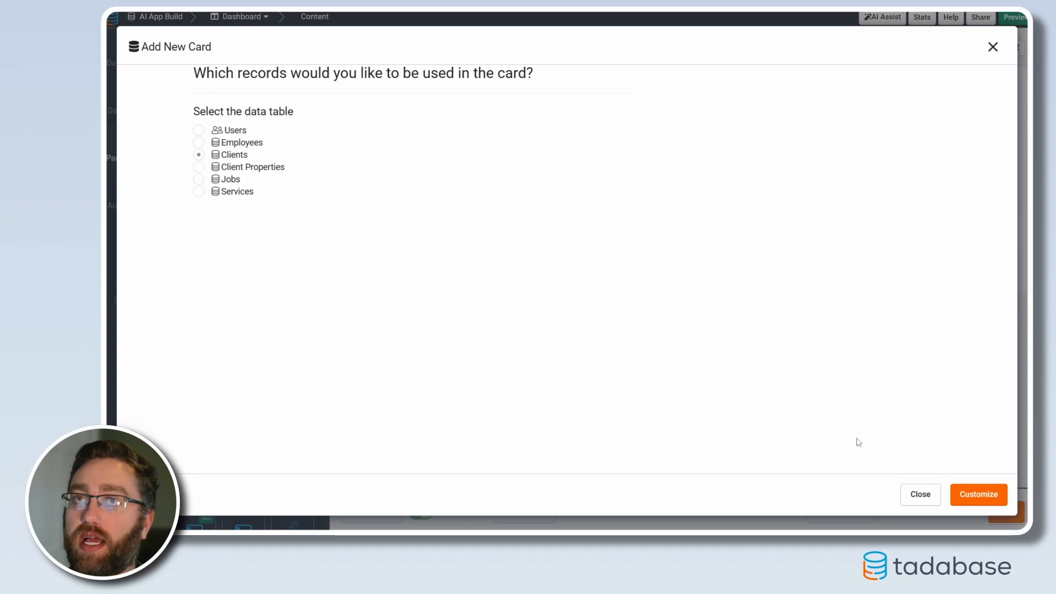
pyautogui.click(979, 495)
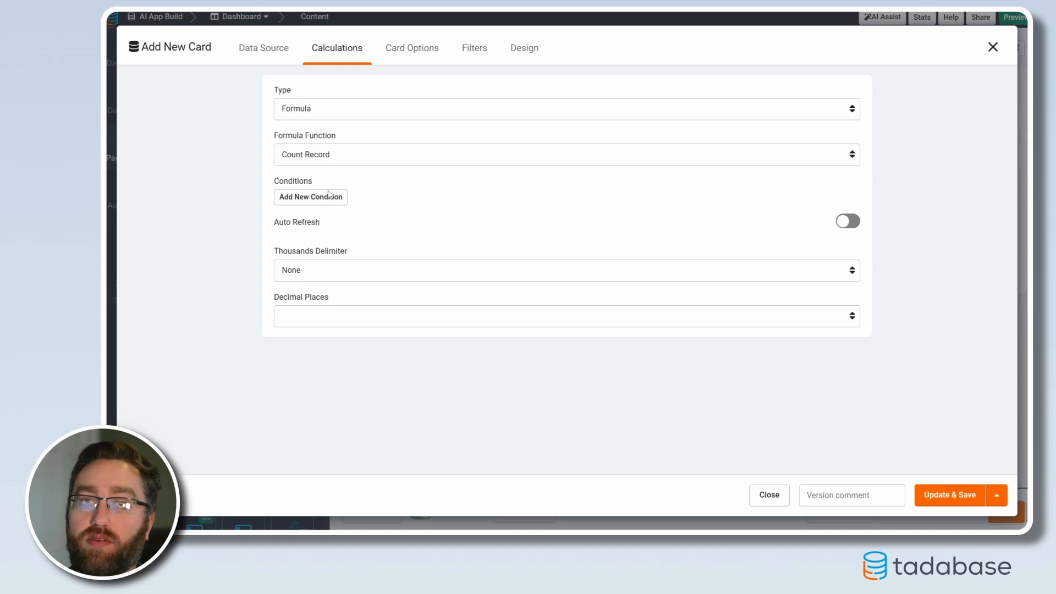
# Give the card the header title "Clients" with a 25 px font size and centred alignment
pyautogui.click(414, 60)
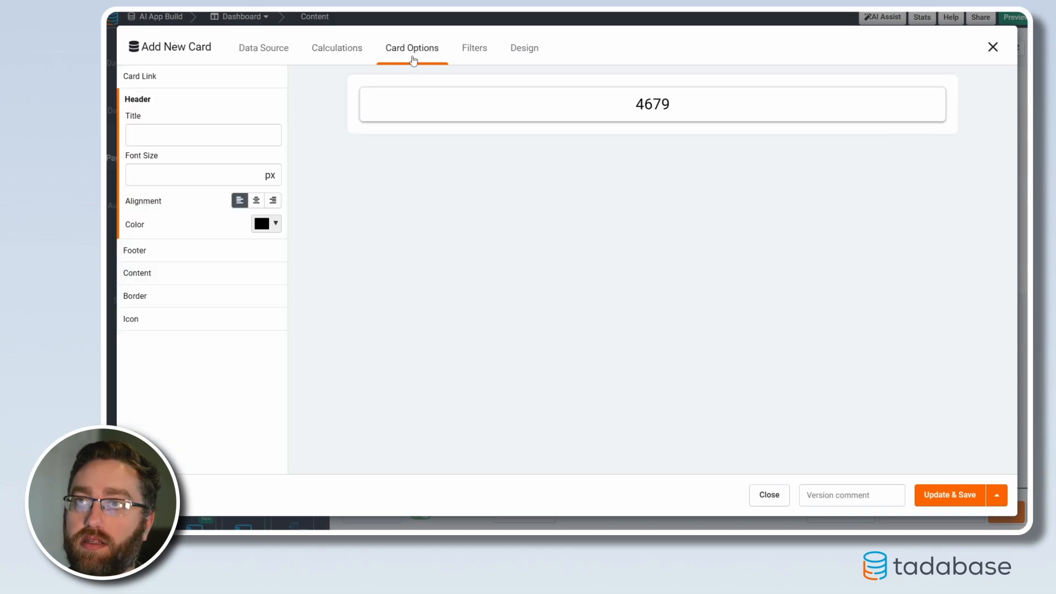
pyautogui.click(191, 133)
pyautogui.write('C')
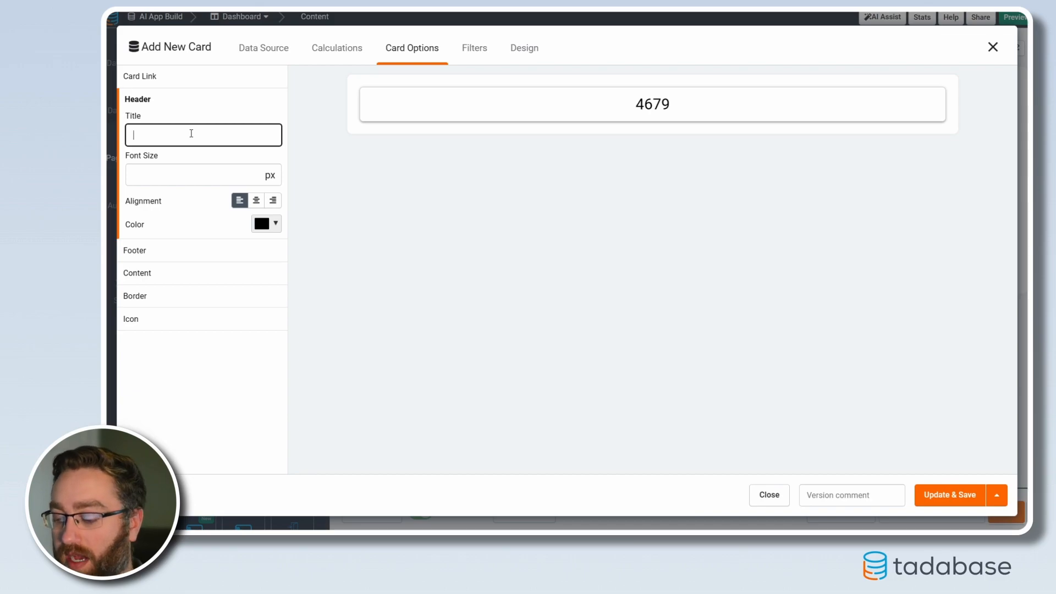
pyautogui.write('lients')
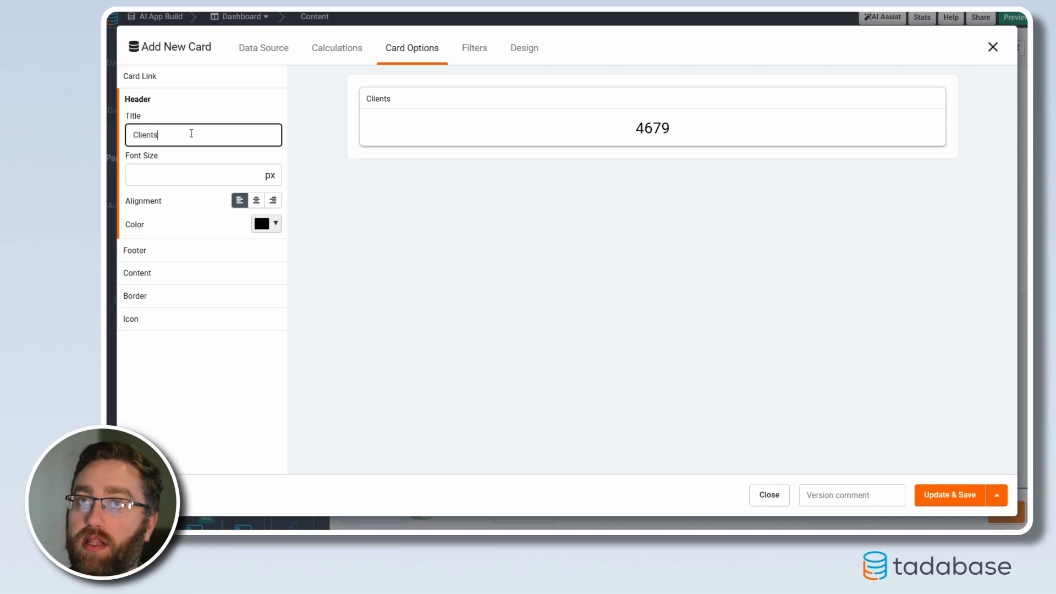
pyautogui.click(189, 173)
pyautogui.write('25')
pyautogui.click(256, 200)
# Set the Clients card's content font size to 30 px and save the card
pyautogui.click(170, 284)
pyautogui.click(161, 183)
pyautogui.write('30')
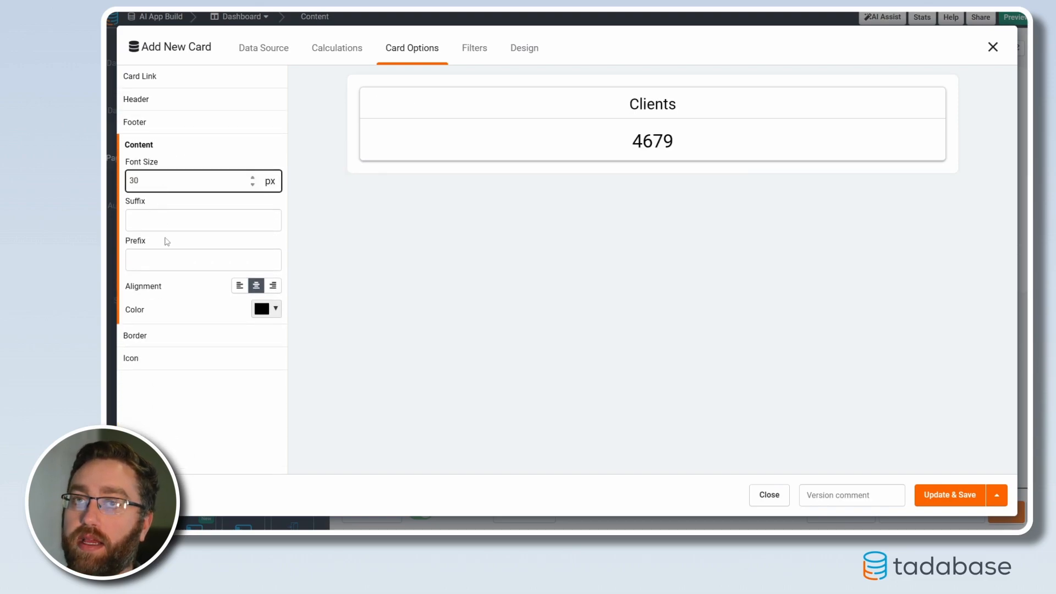
pyautogui.click(949, 497)
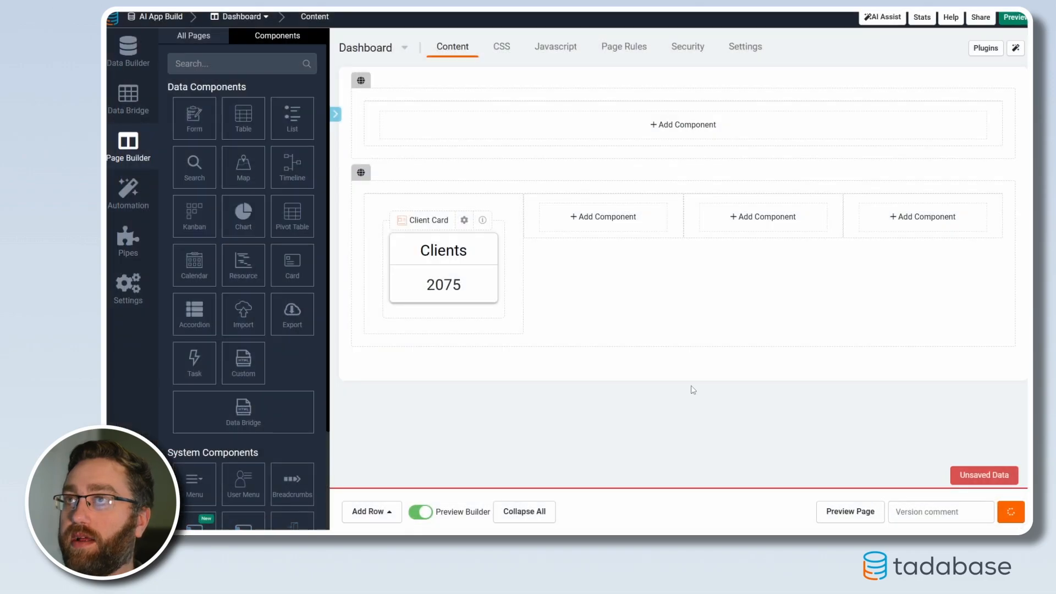
# Add a Card component based on the Jobs table to the second column of the row
pyautogui.click(587, 227)
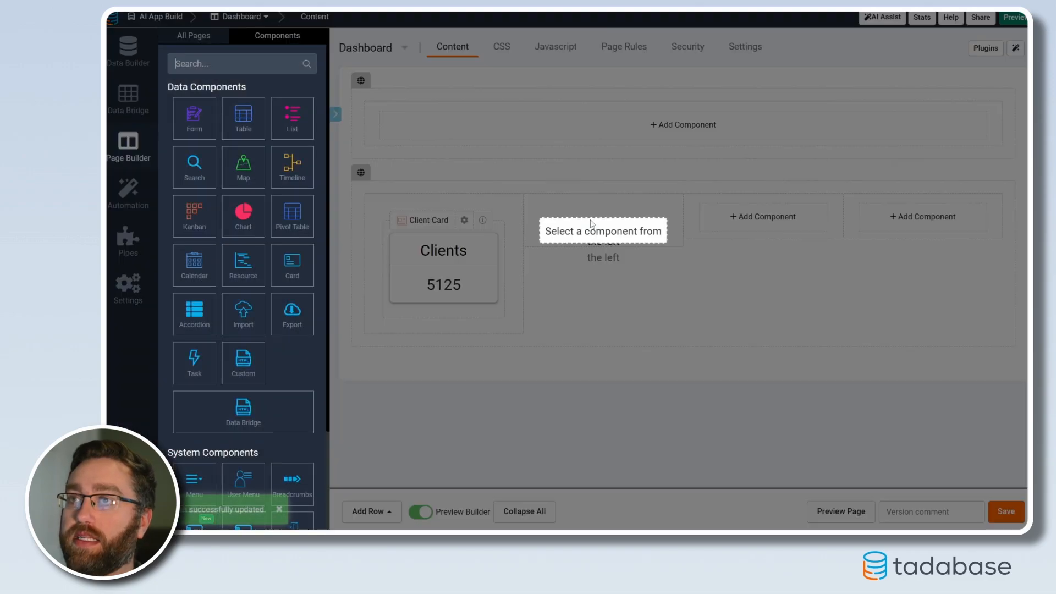
pyautogui.click(299, 269)
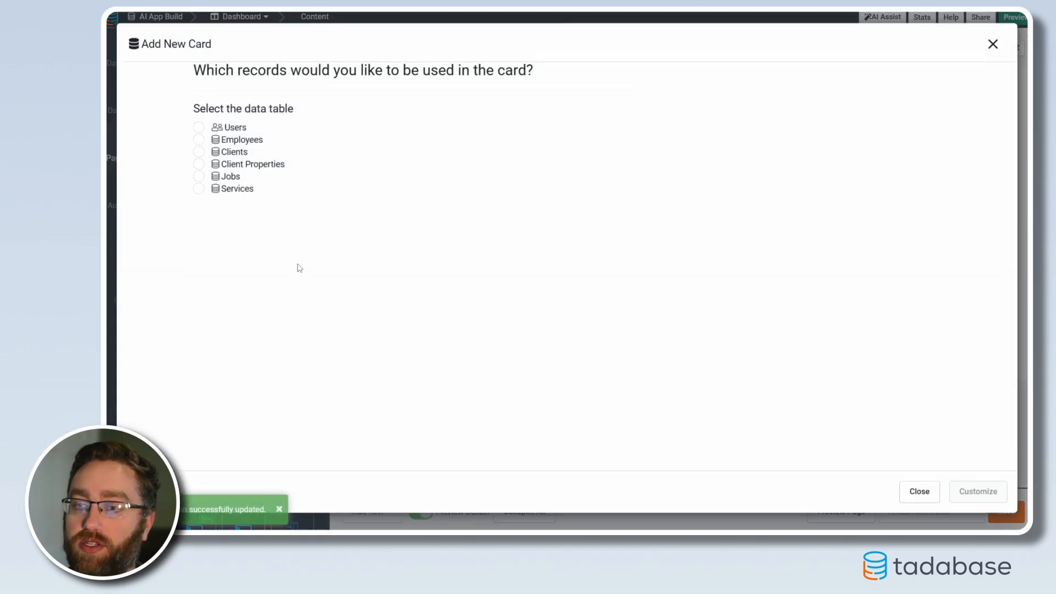
pyautogui.click(198, 179)
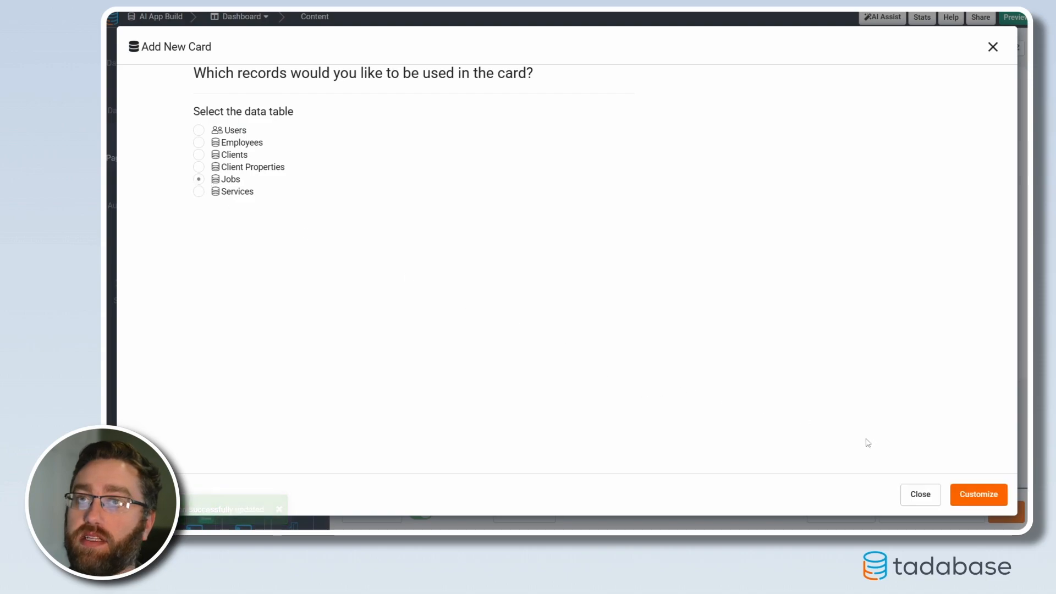
pyautogui.click(993, 503)
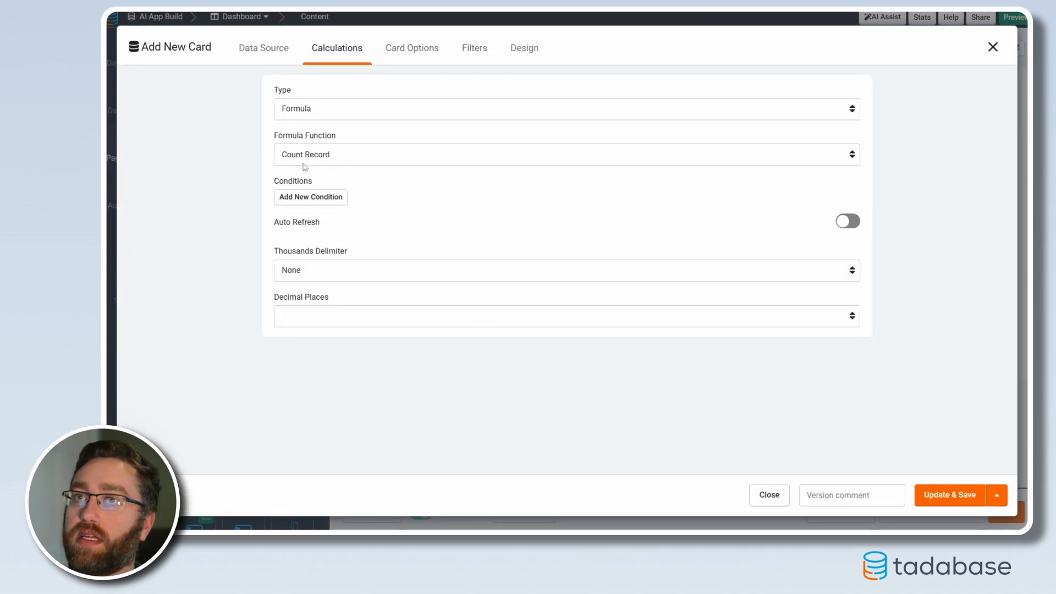
# Restrict the Jobs card's record count with the condition Job Status is Scheduled
pyautogui.click(311, 197)
pyautogui.click(331, 209)
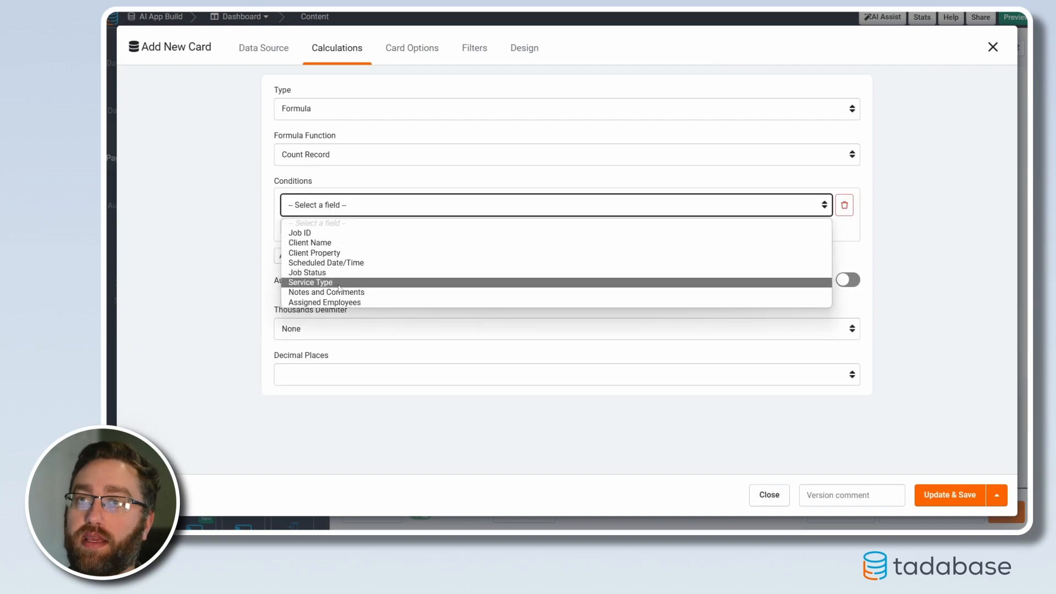
pyautogui.click(338, 272)
pyautogui.click(657, 214)
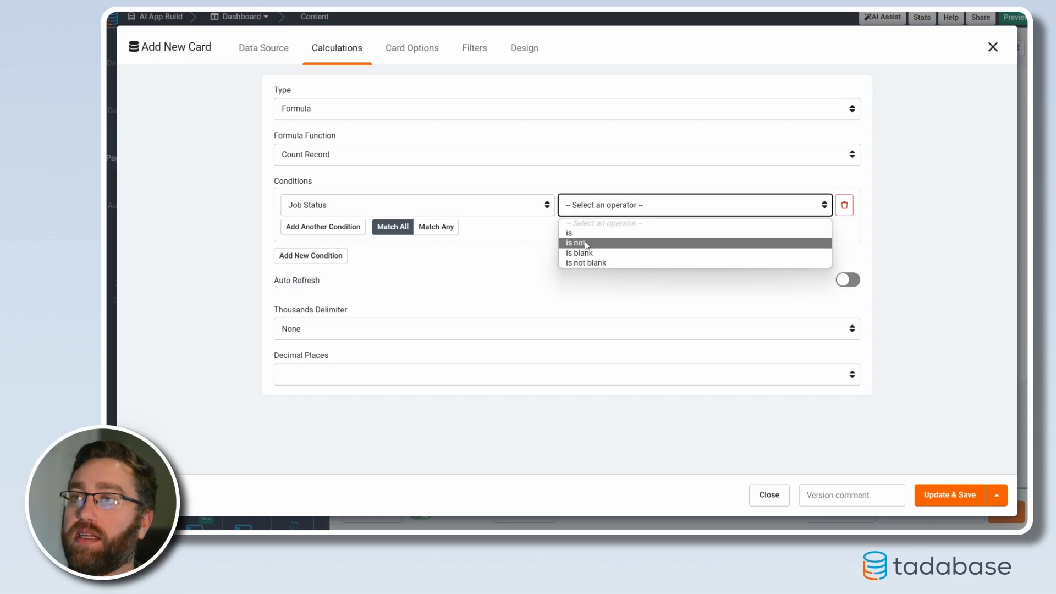
pyautogui.click(586, 243)
pyautogui.click(750, 206)
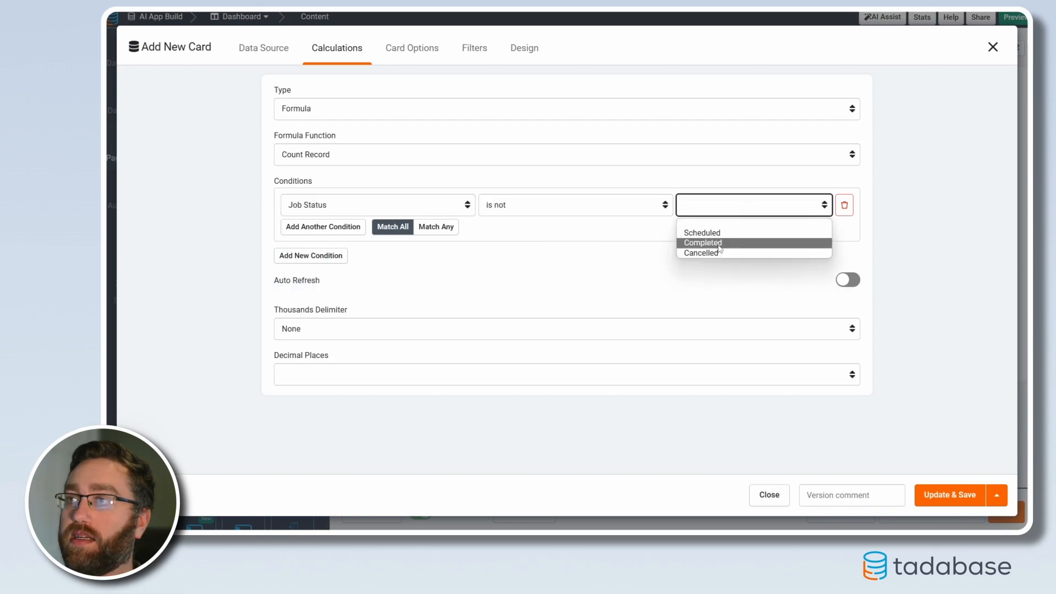
pyautogui.click(535, 213)
pyautogui.click(528, 238)
pyautogui.click(709, 204)
pyautogui.click(702, 233)
pyautogui.click(724, 209)
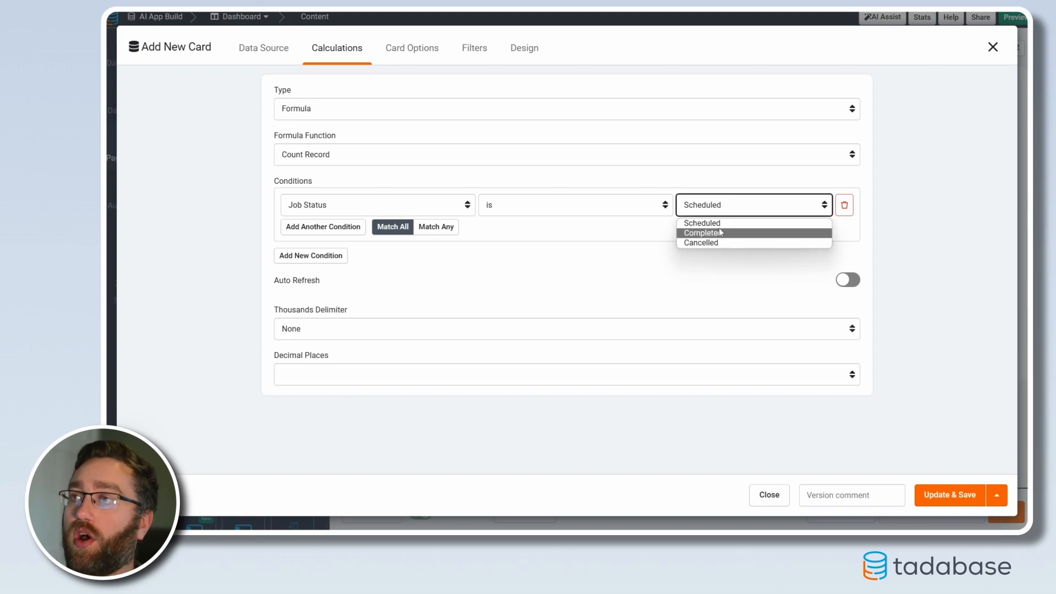
pyautogui.click(702, 223)
# Give the card the header title "Ongoing Jobs" with a 35 px font size and centred alignment
pyautogui.click(410, 47)
pyautogui.click(199, 141)
pyautogui.write('O')
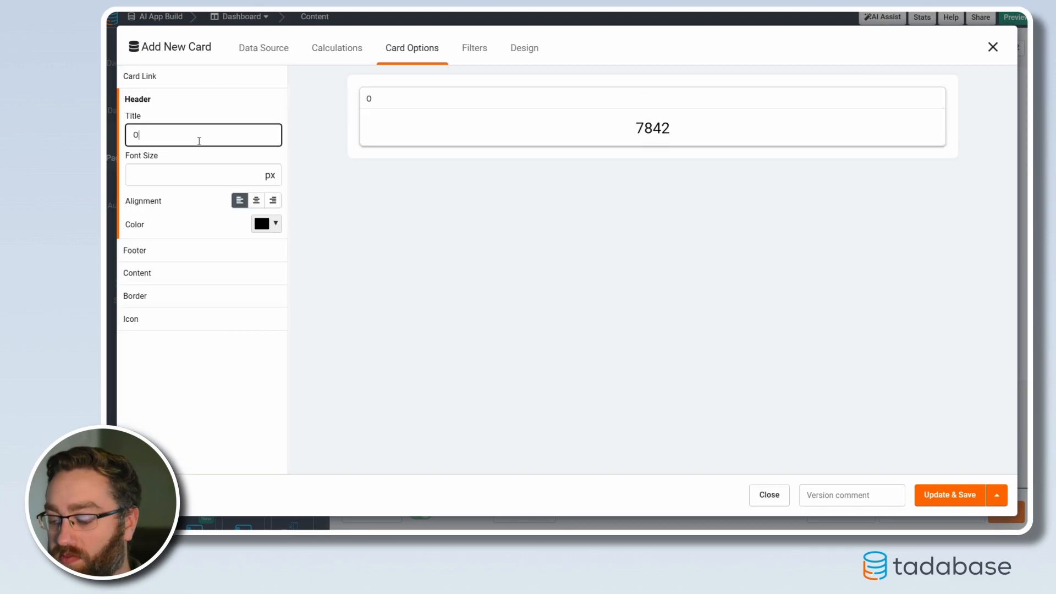
pyautogui.write('ngoing Jobs')
pyautogui.press('Tab')
pyautogui.write('35')
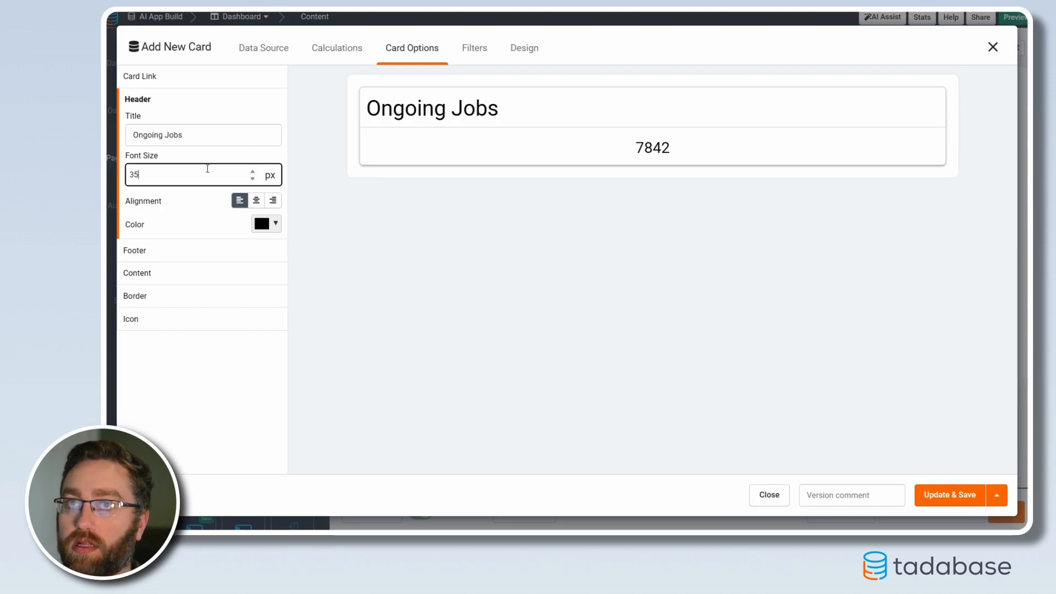
pyautogui.click(255, 200)
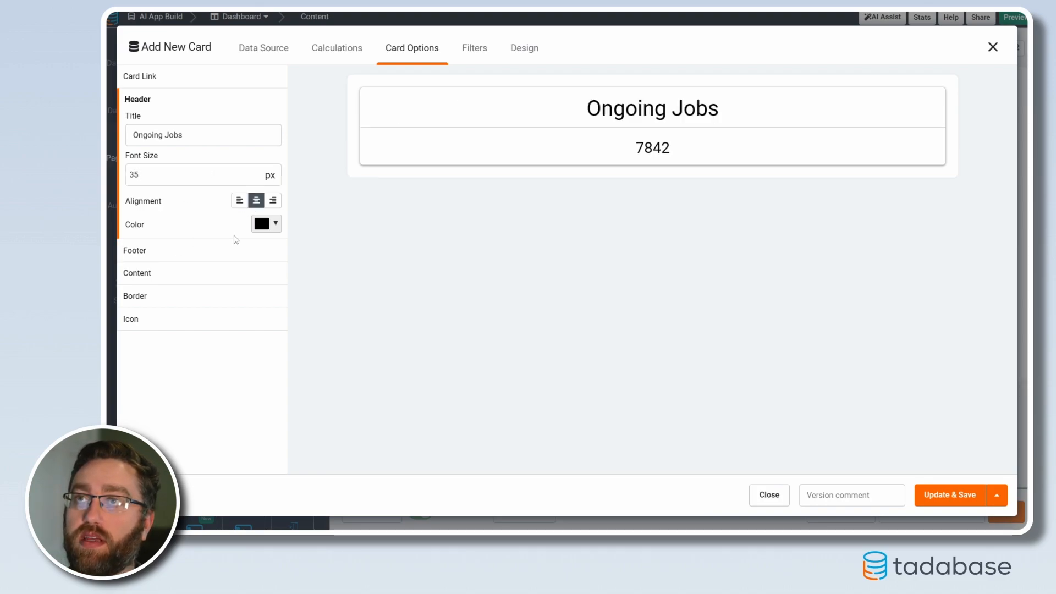
# Set the Ongoing Jobs card's content font size to 30 px and save the card
pyautogui.click(170, 280)
pyautogui.click(169, 183)
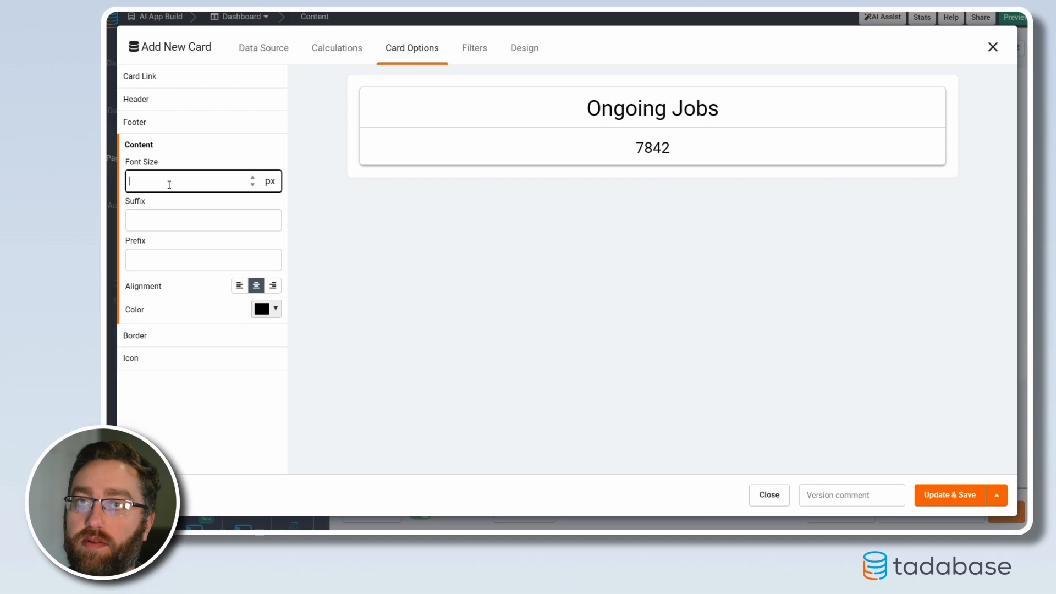
pyautogui.write('30')
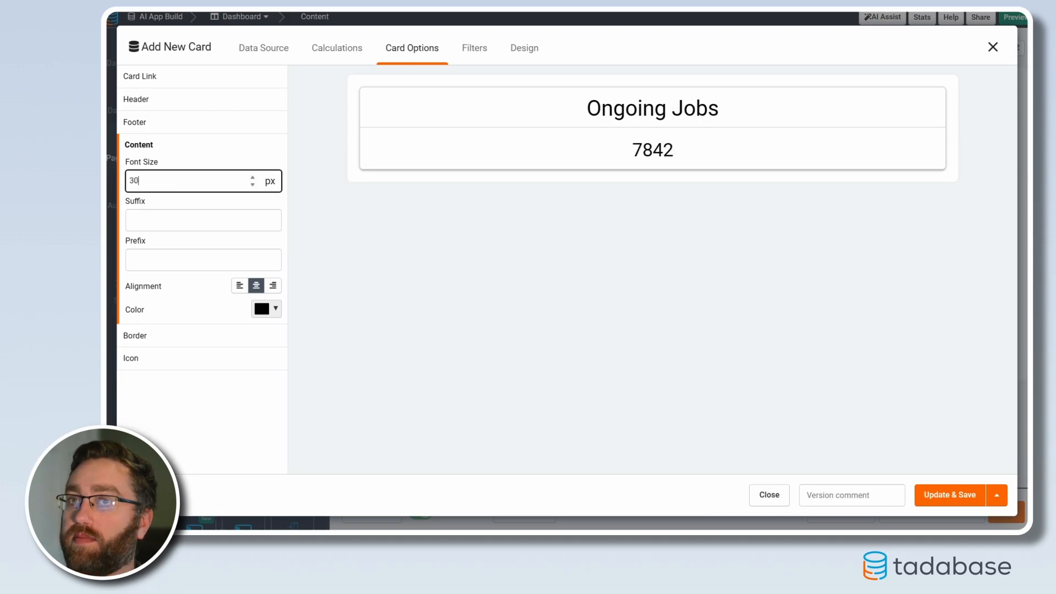
pyautogui.click(949, 494)
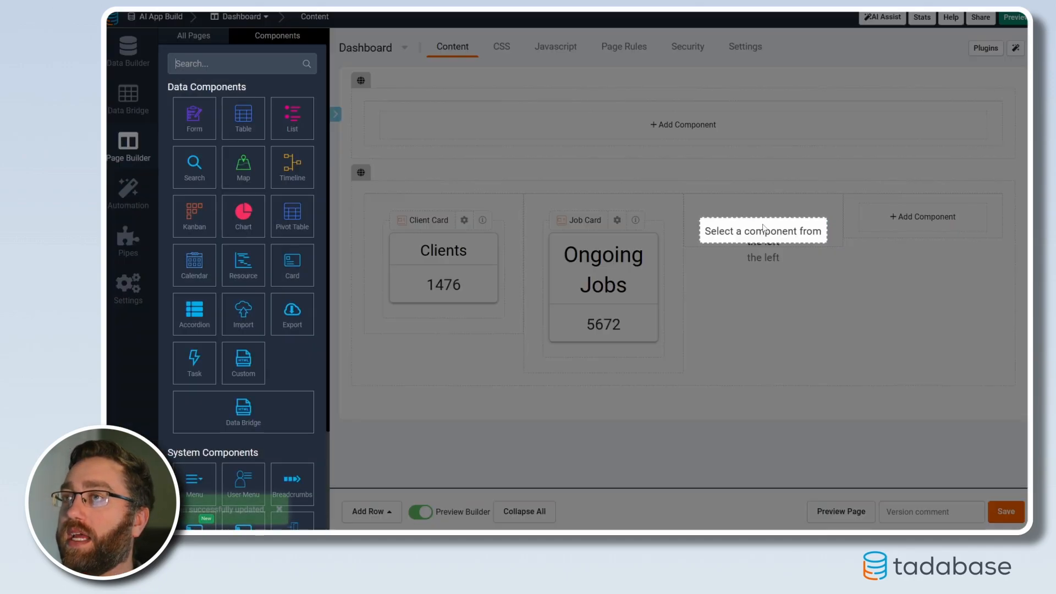
# Add a Jobs card to the third column that counts only records whose Job Status is Completed
pyautogui.click(292, 266)
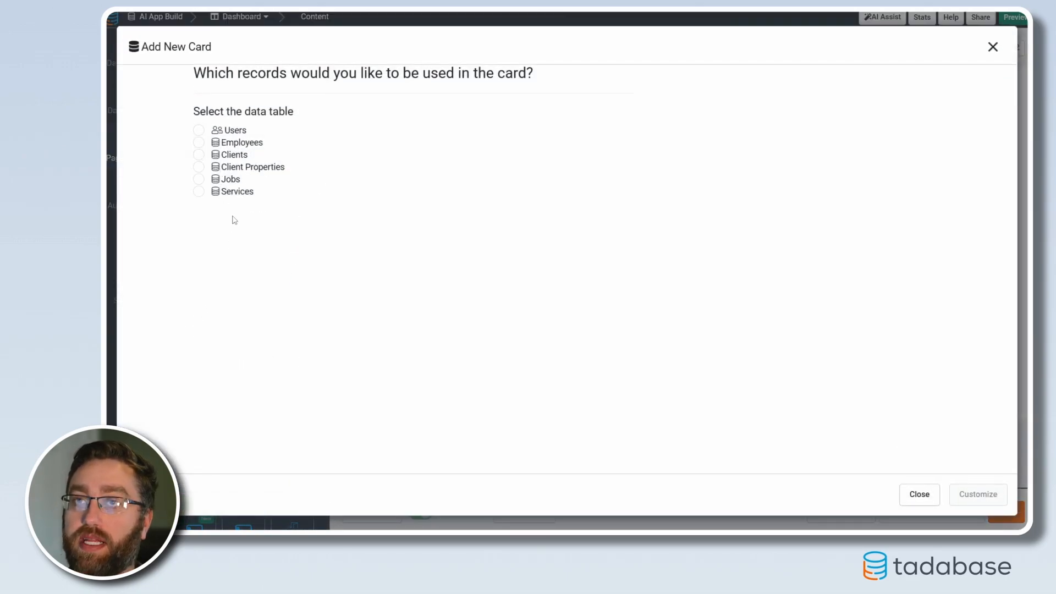
pyautogui.click(199, 181)
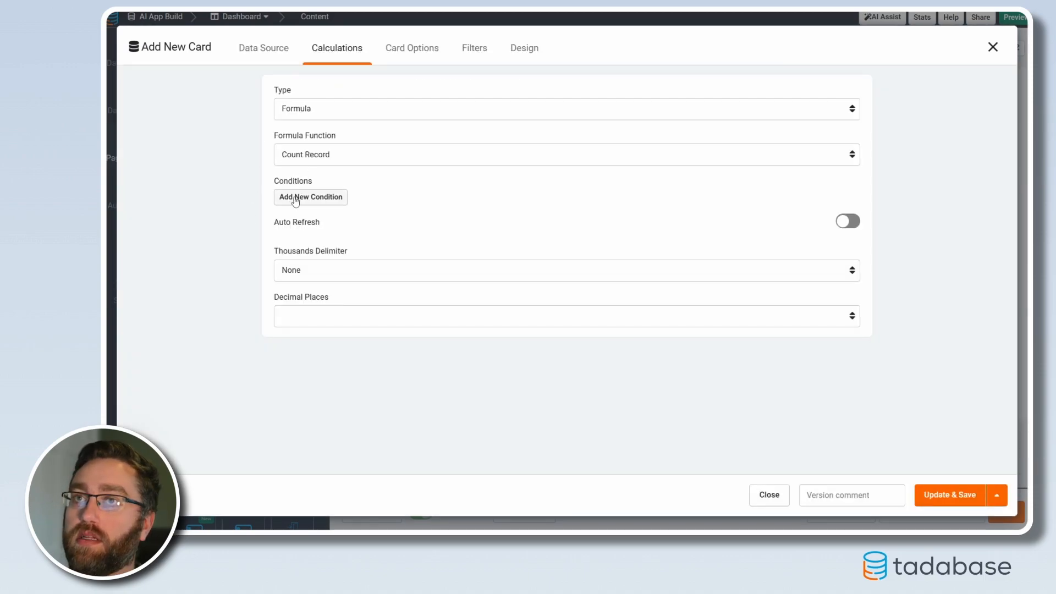
pyautogui.click(293, 199)
pyautogui.click(319, 206)
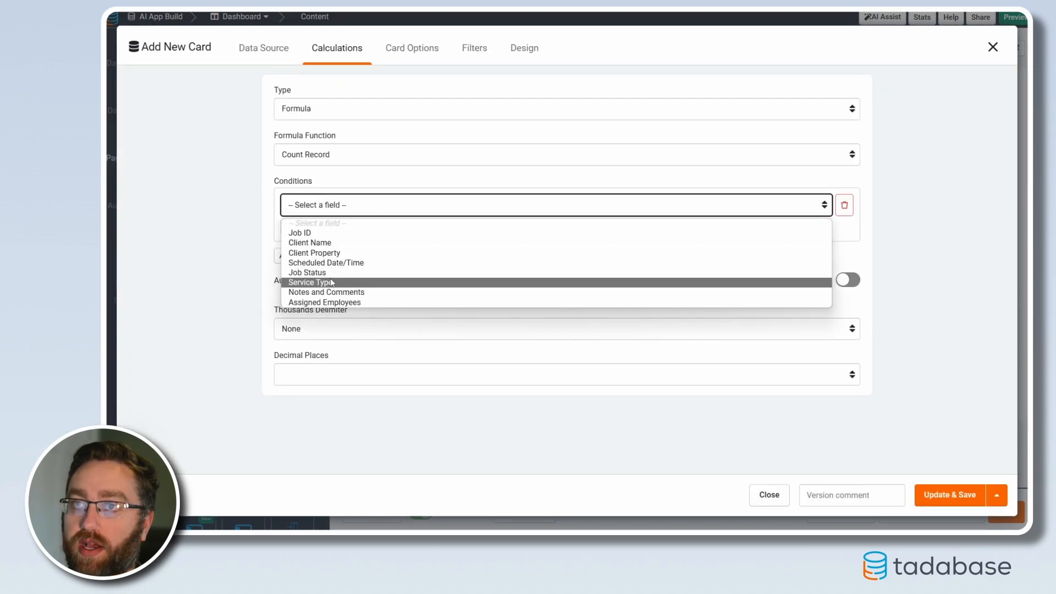
pyautogui.click(338, 278)
pyautogui.click(700, 209)
pyautogui.click(698, 238)
pyautogui.click(719, 207)
pyautogui.click(698, 243)
# Give the third card the header title "Completed Jobs" with a 35 px font size
pyautogui.click(409, 48)
pyautogui.click(174, 136)
pyautogui.write('Completed Jobs')
pyautogui.press('Tab')
pyautogui.write('35')
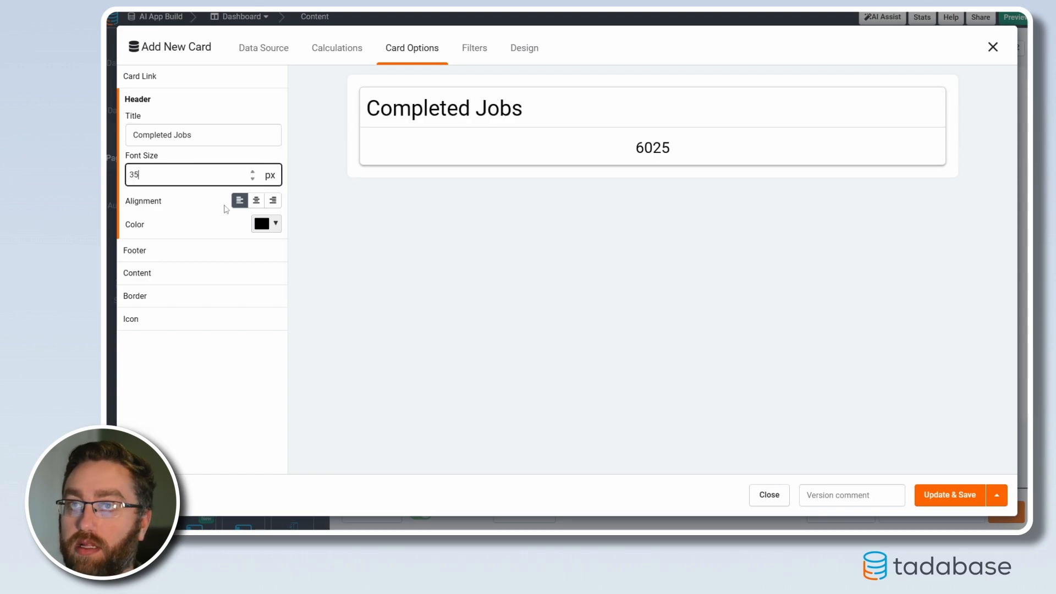
# Set the Completed Jobs card's content font size to 30 px, centre its header and save the card
pyautogui.click(170, 274)
pyautogui.click(187, 181)
pyautogui.write('30')
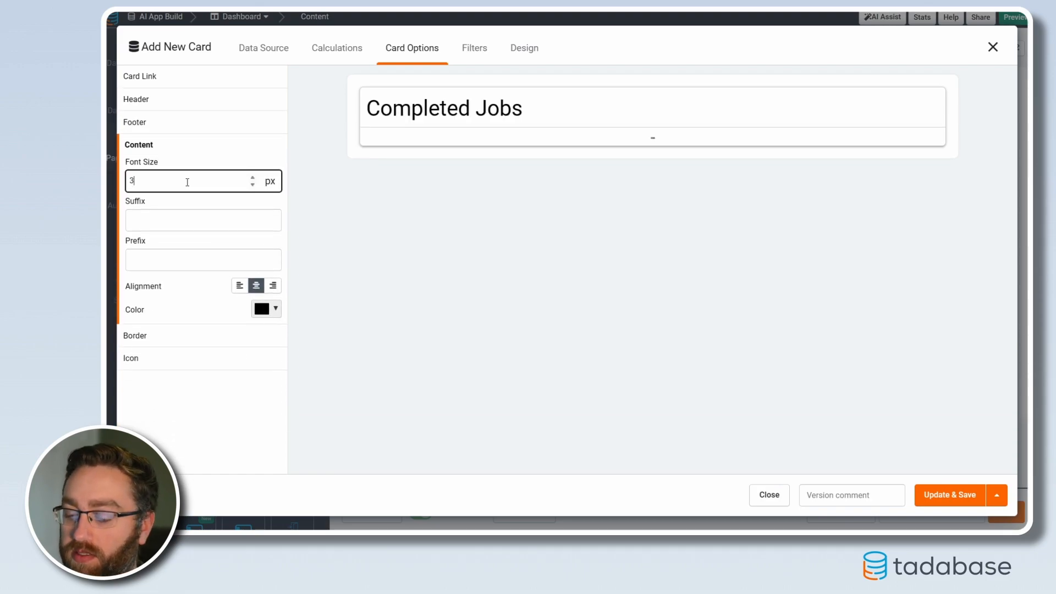
pyautogui.click(189, 99)
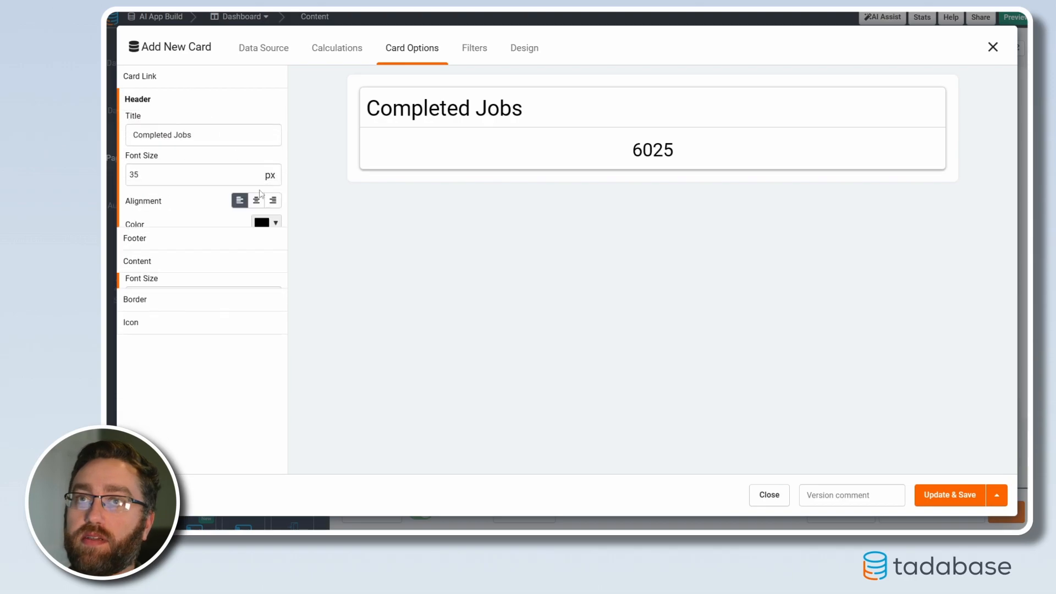
pyautogui.click(256, 200)
pyautogui.click(933, 500)
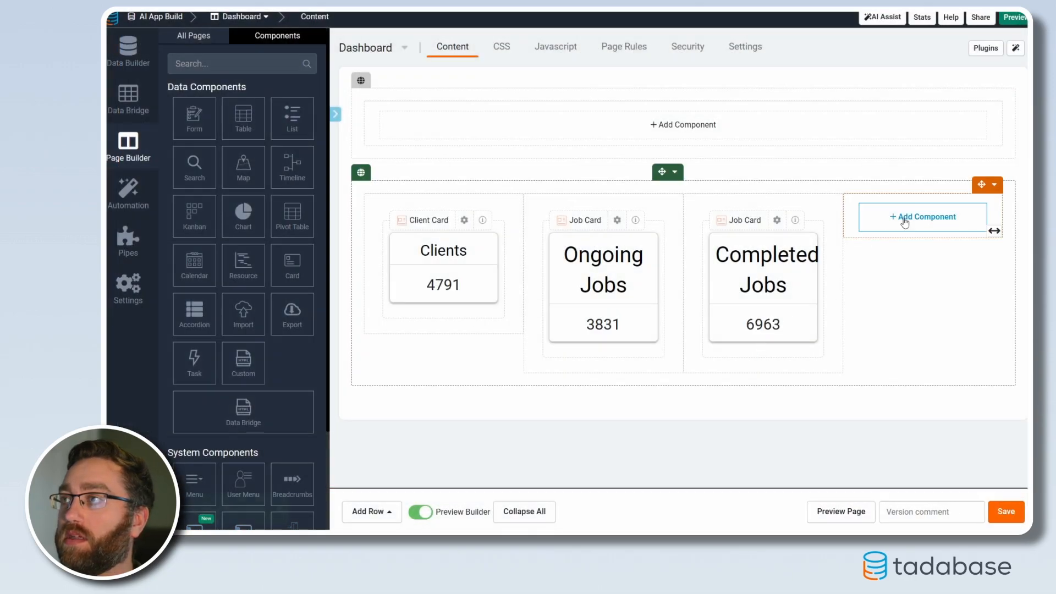
# Add a Card component based on the Employees table to the fourth column of the row
pyautogui.click(907, 218)
pyautogui.click(304, 275)
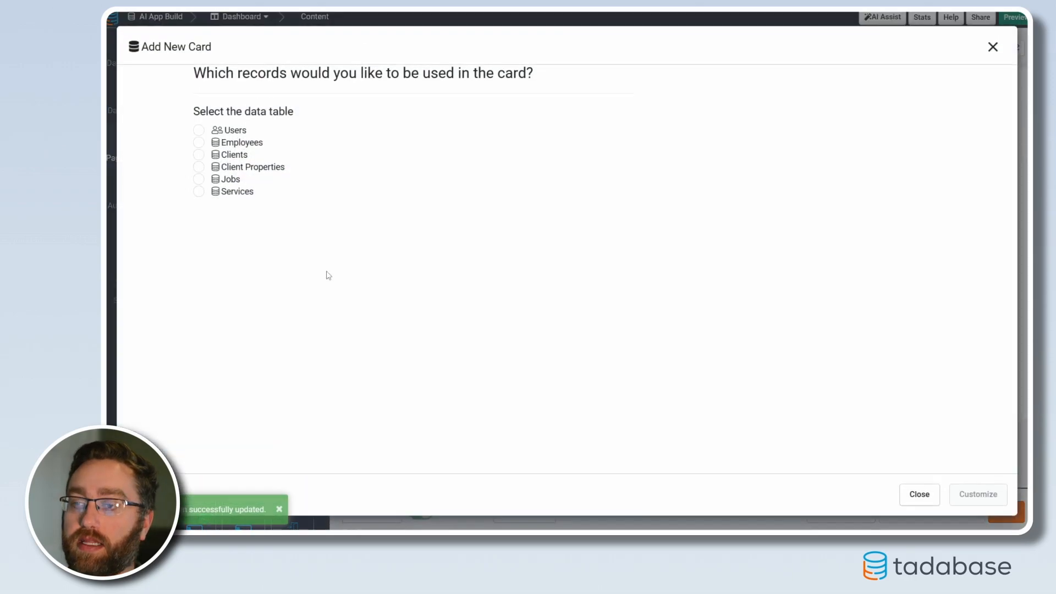
pyautogui.click(200, 144)
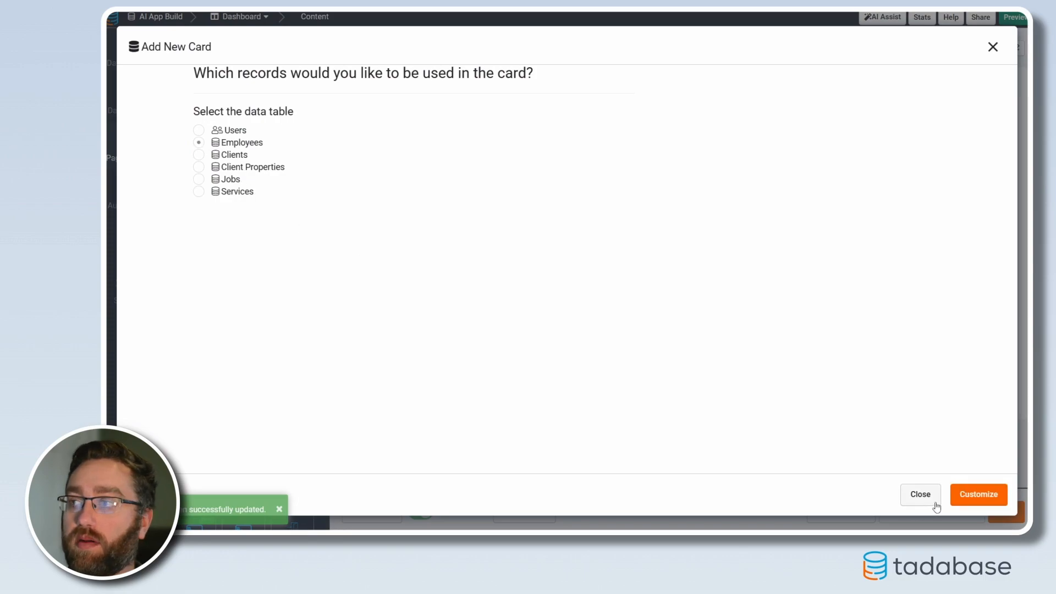
pyautogui.click(975, 498)
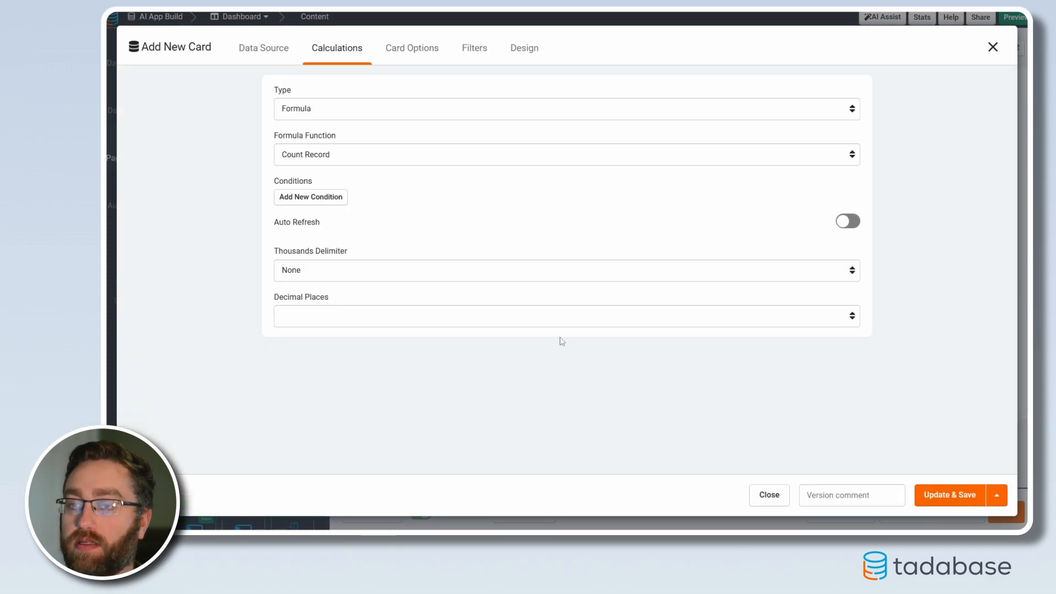
# Give the card the header title "Total Employees" with a 35 px font size and centred alignment
pyautogui.click(410, 47)
pyautogui.click(169, 138)
pyautogui.write('T')
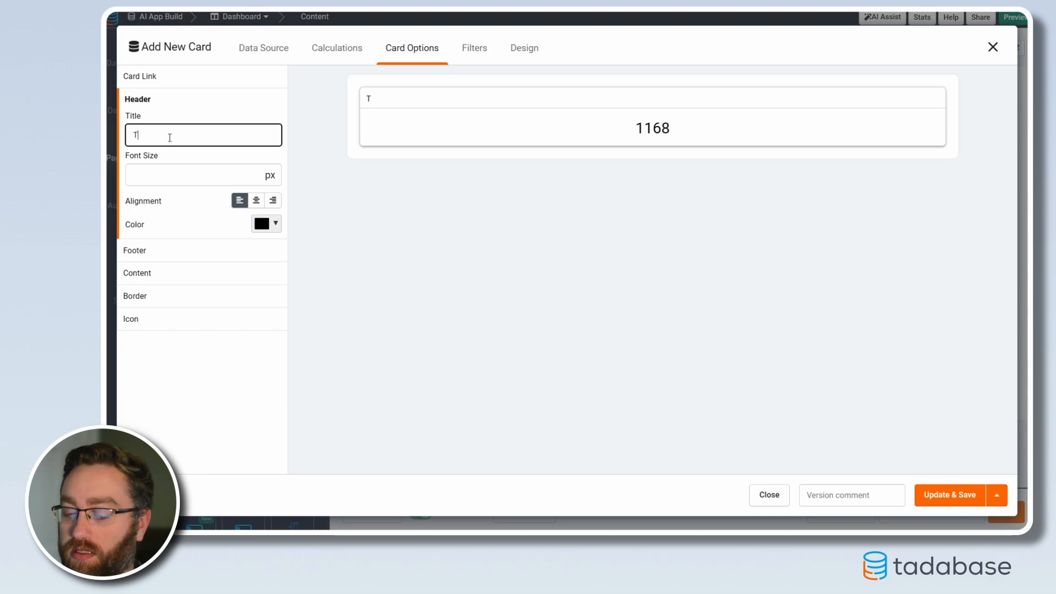
pyautogui.write('otal Employees')
pyautogui.press('Tab')
pyautogui.write('36')
pyautogui.click(255, 201)
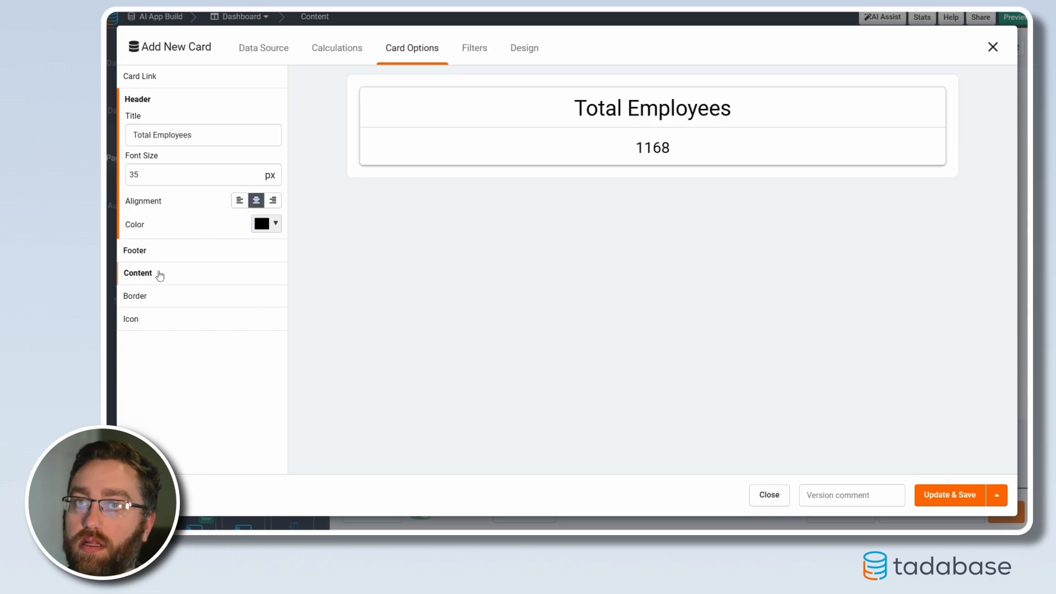
# Set the Total Employees card's content font size to 30 px and save the card
pyautogui.click(158, 273)
pyautogui.click(180, 184)
pyautogui.write('30')
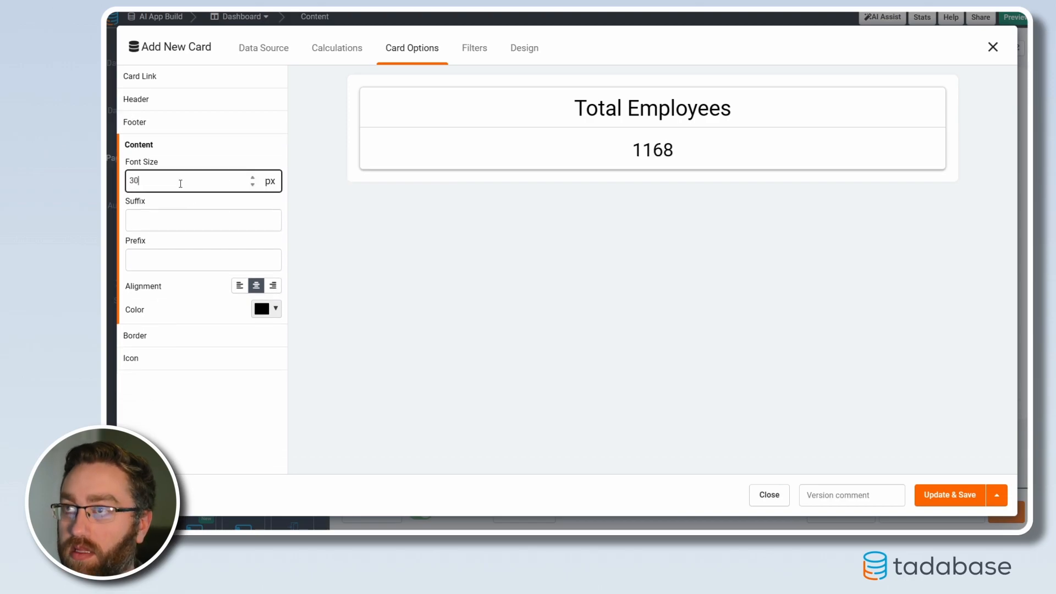
pyautogui.click(955, 496)
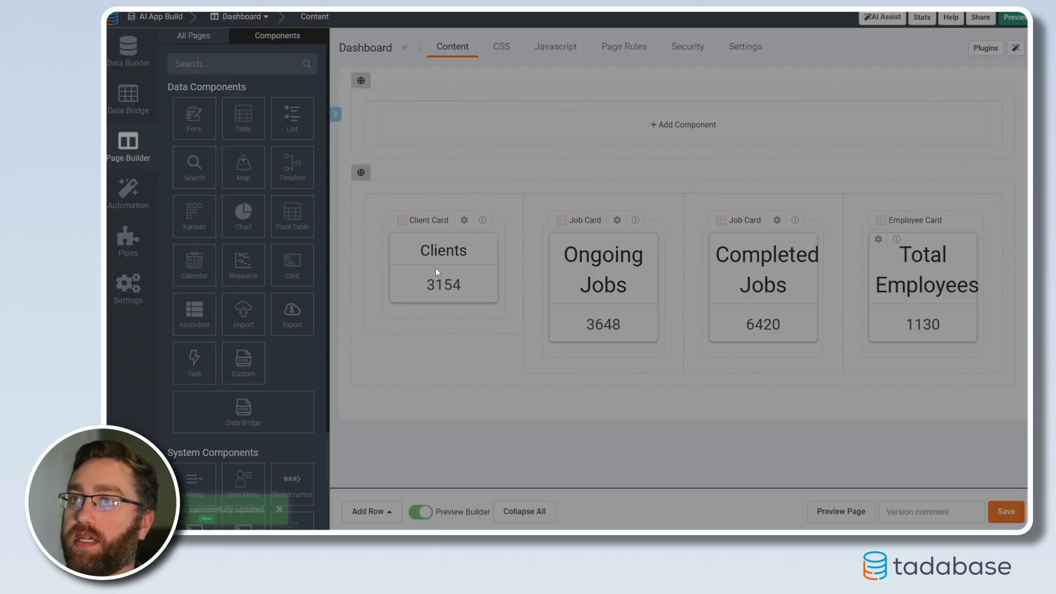
# Retitle the Clients card's header "Total Clients" with a 35 px font size and save the card
pyautogui.click(436, 271)
pyautogui.click(386, 49)
pyautogui.click(132, 136)
pyautogui.write('Total Clients')
pyautogui.click(135, 175)
pyautogui.press('BackSpace')
pyautogui.write('35')
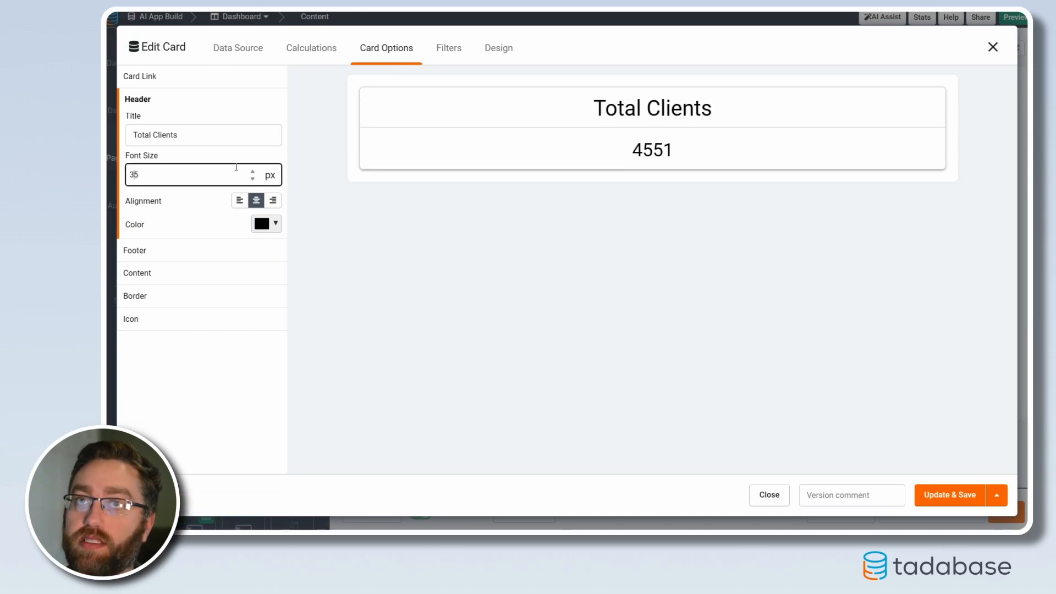
pyautogui.click(146, 273)
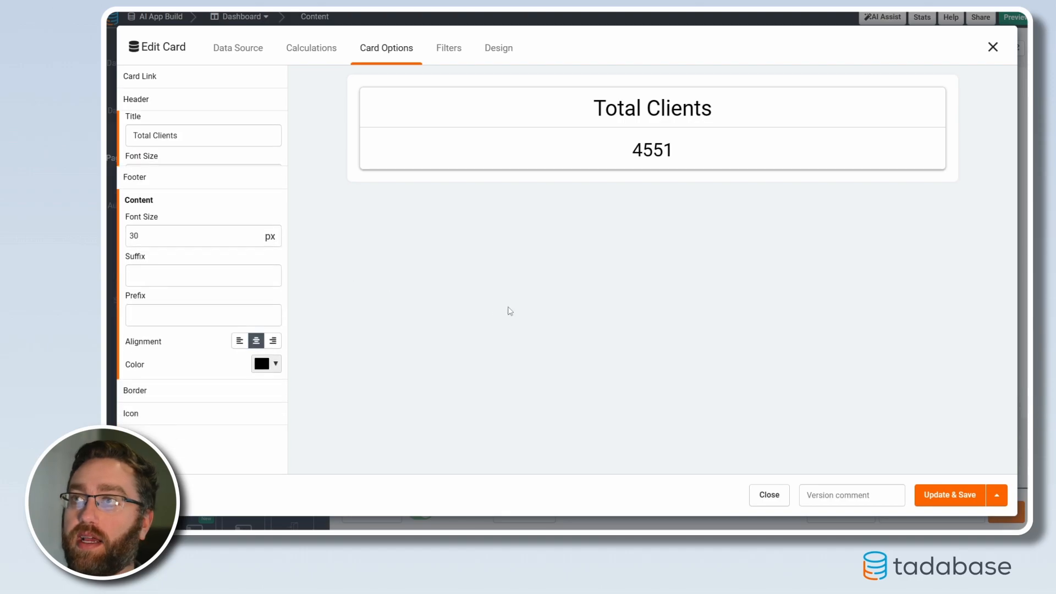
pyautogui.click(948, 495)
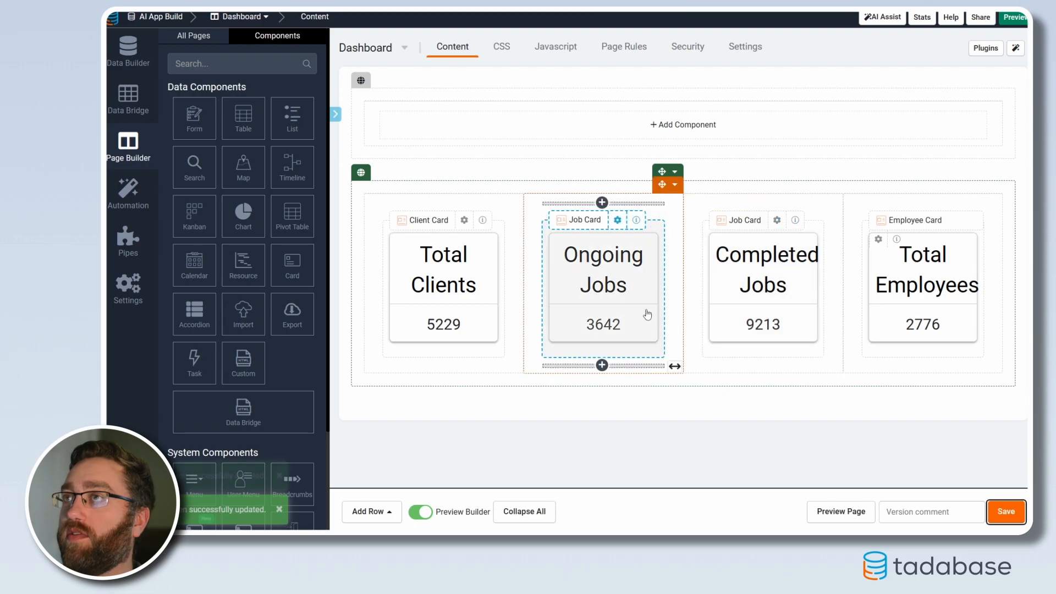
# Delete the empty row above the summary cards
pyautogui.click(676, 80)
pyautogui.click(694, 176)
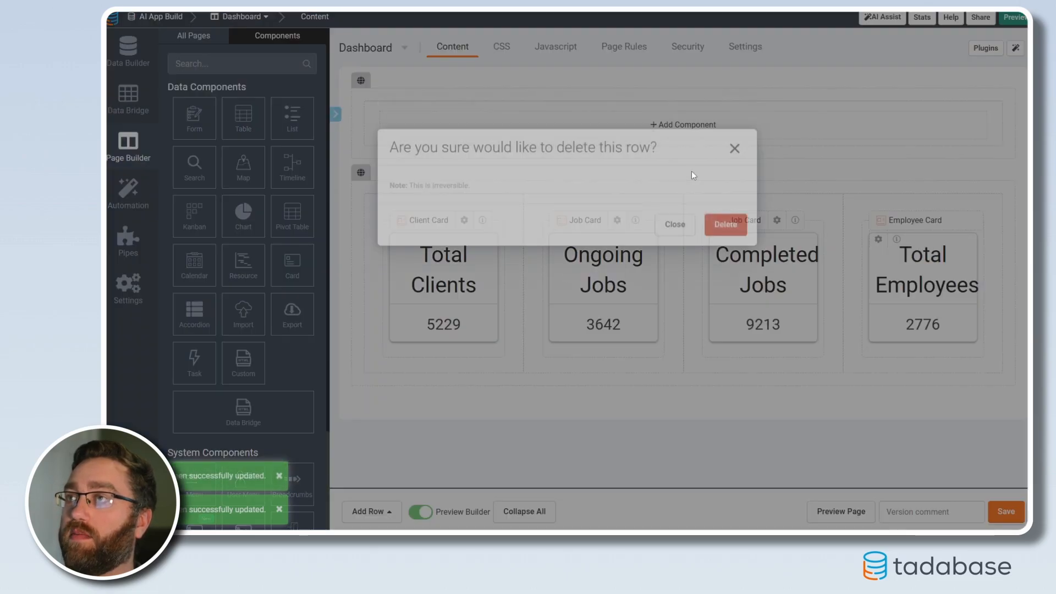
pyautogui.click(725, 307)
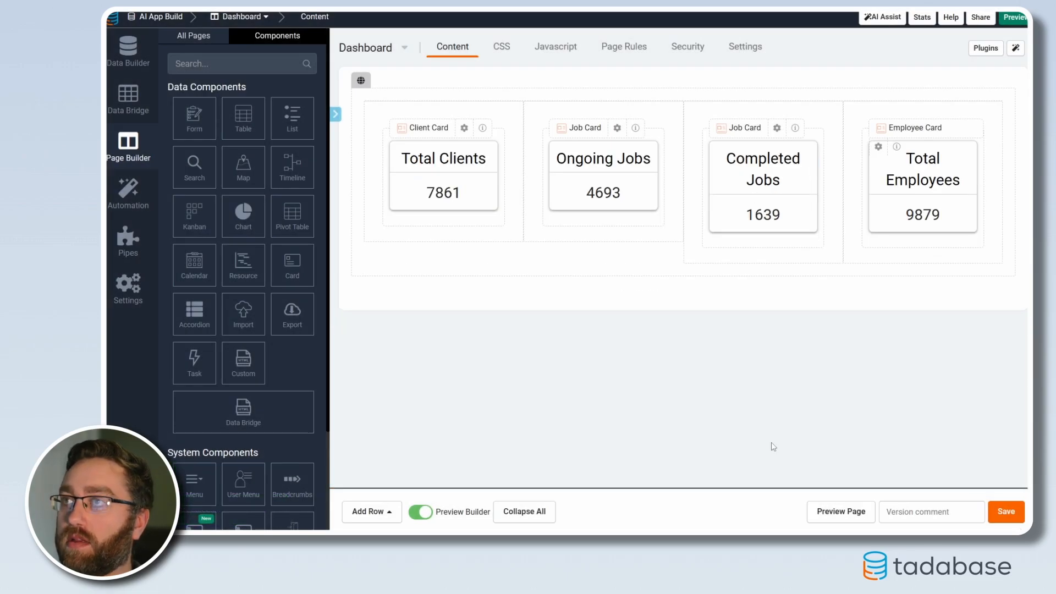
# Preview the Dashboard page and check the headers and values of the four summary cards
pyautogui.click(827, 517)
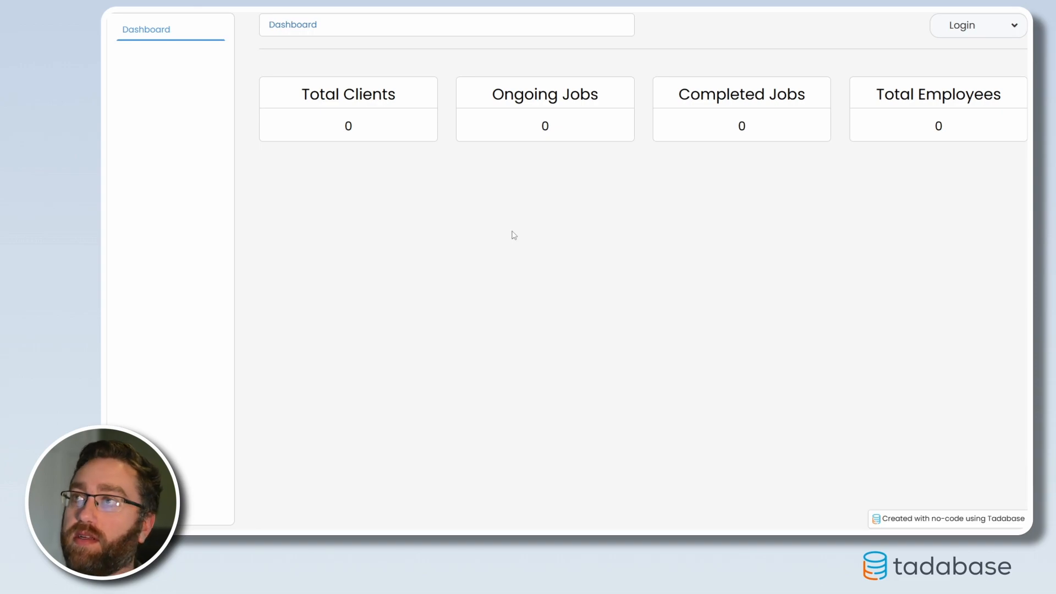
pyautogui.moveTo(306, 95); pyautogui.dragTo(363, 98)
pyautogui.click(522, 101)
pyautogui.moveTo(522, 102); pyautogui.dragTo(618, 99)
pyautogui.click(696, 98)
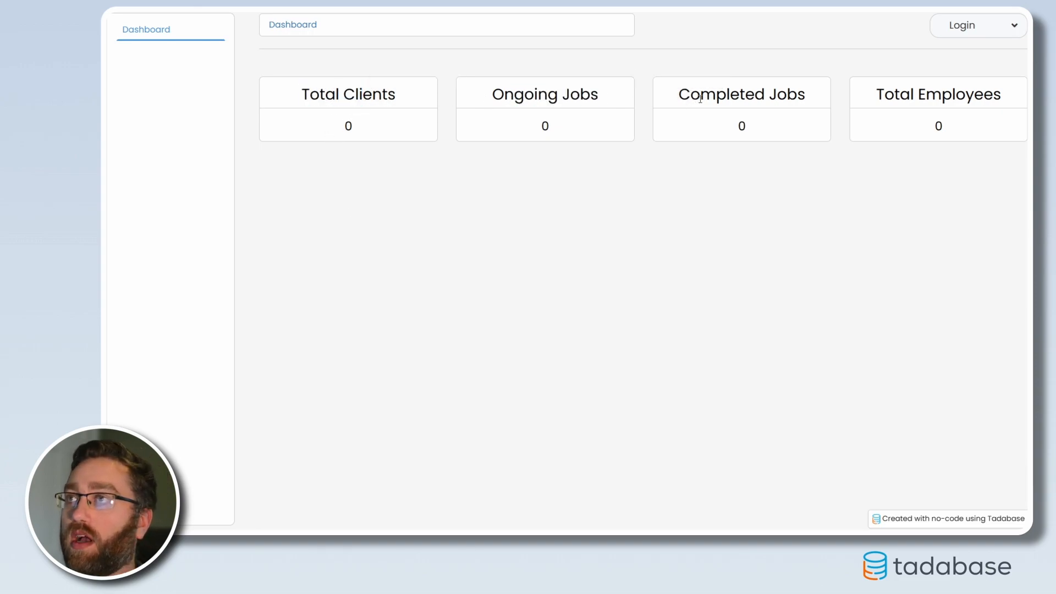
pyautogui.moveTo(752, 132); pyautogui.dragTo(730, 132)
pyautogui.moveTo(562, 133); pyautogui.dragTo(533, 132)
pyautogui.click(382, 131)
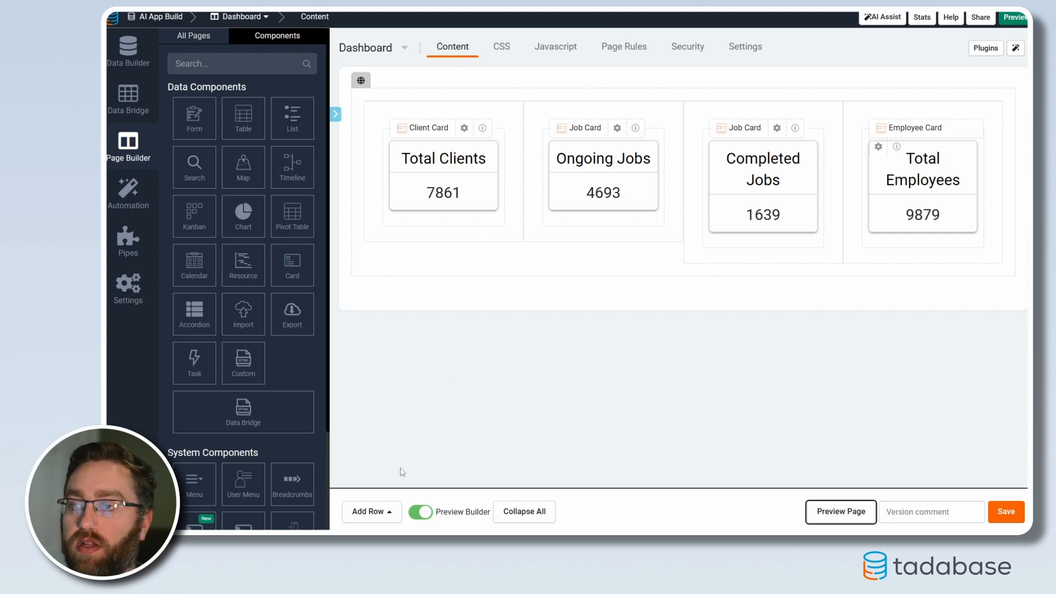
# Add a one-column row below the cards and insert a customizable Calendar component based on the Jobs table
pyautogui.click(365, 513)
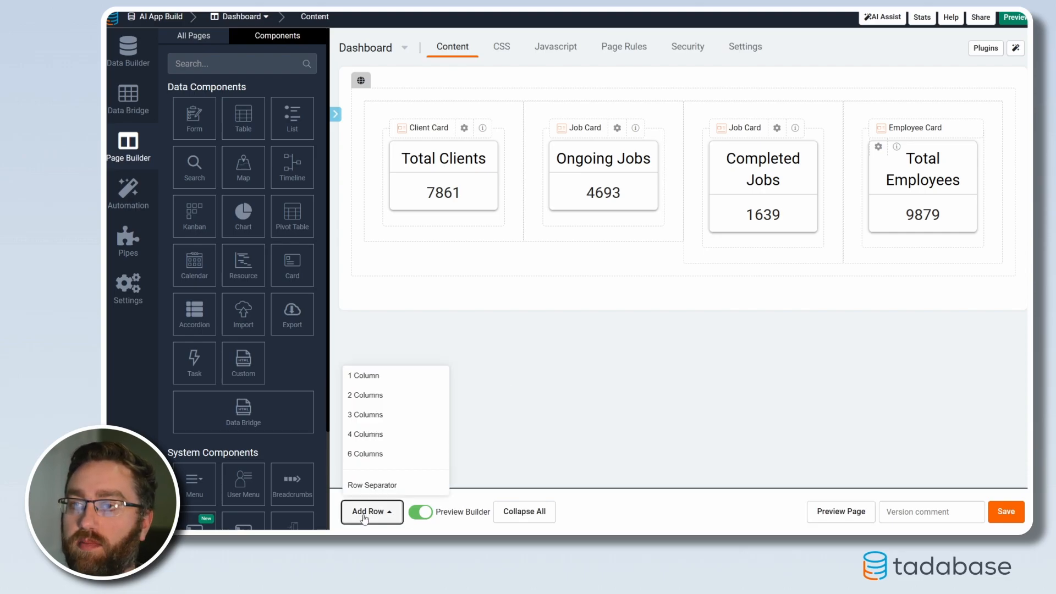
pyautogui.click(369, 380)
pyautogui.click(500, 341)
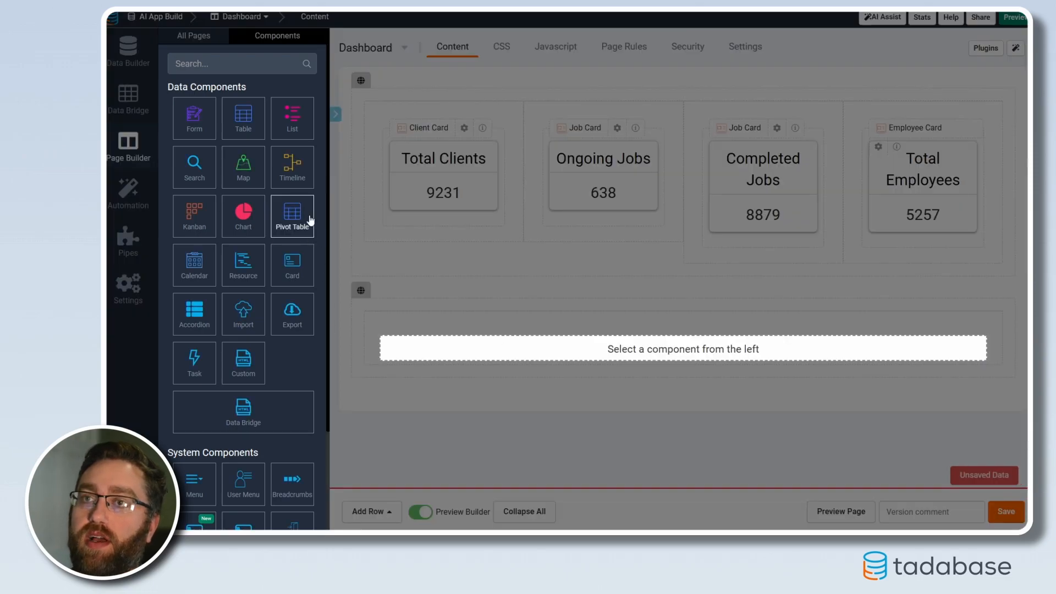
pyautogui.click(187, 270)
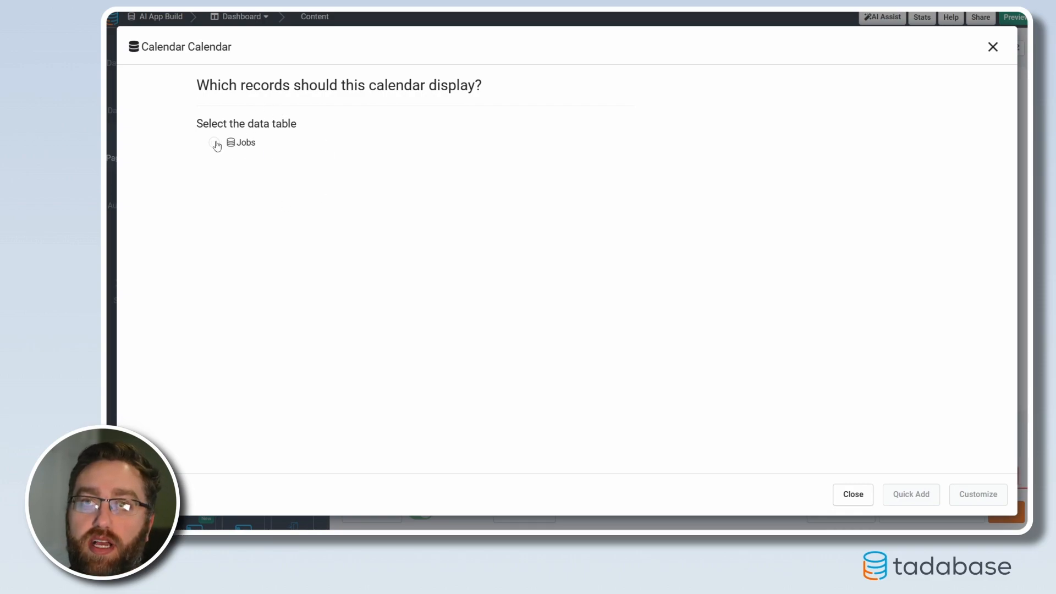
pyautogui.click(213, 144)
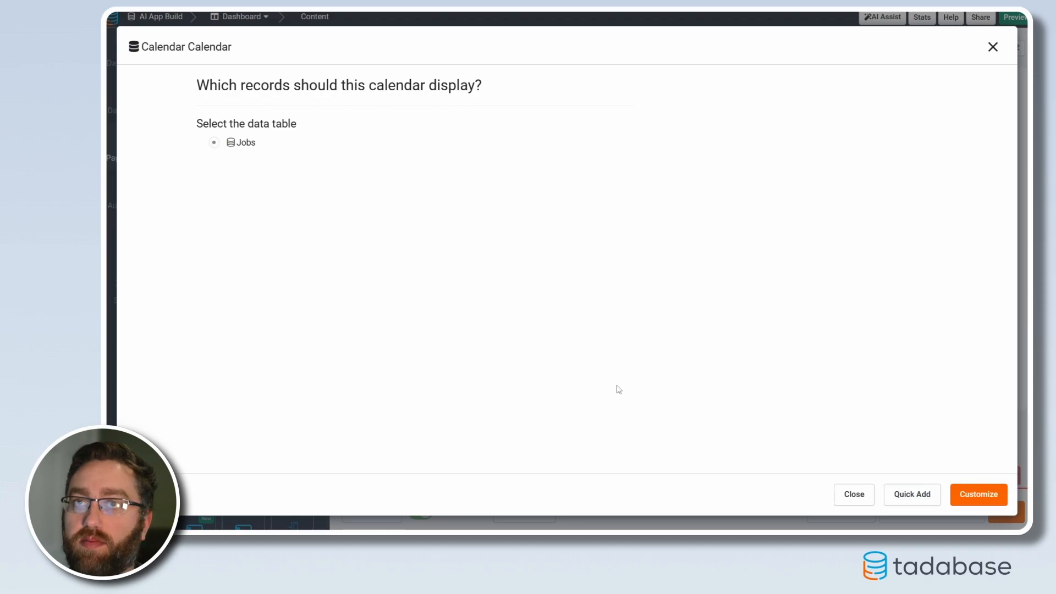
pyautogui.click(983, 500)
# Title the calendar "Jobs", using Scheduled Date/Time as its date field and Client Name as its label field
pyautogui.write('Jobs')
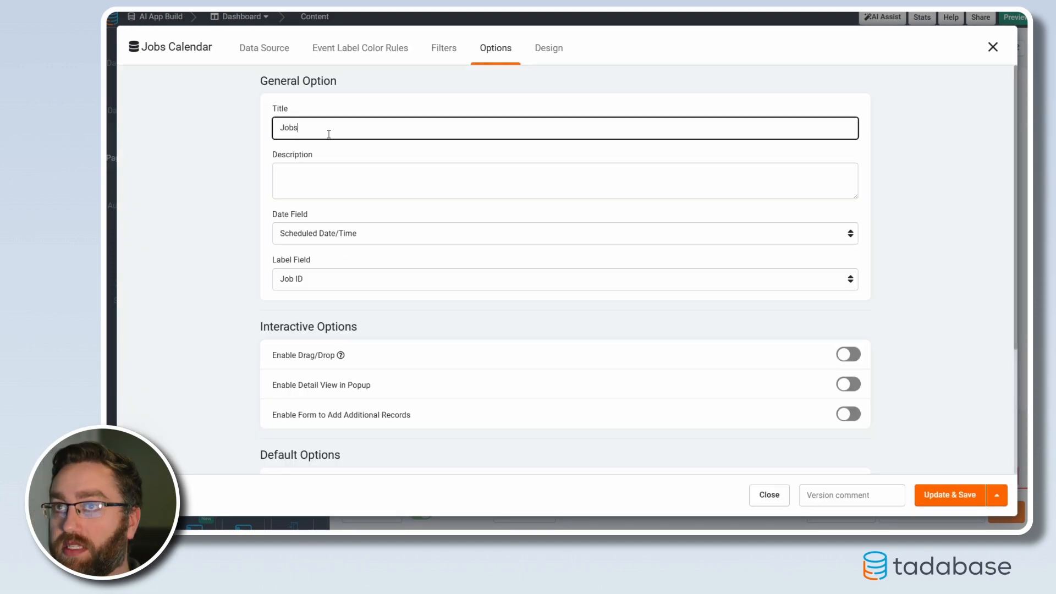
pyautogui.click(316, 236)
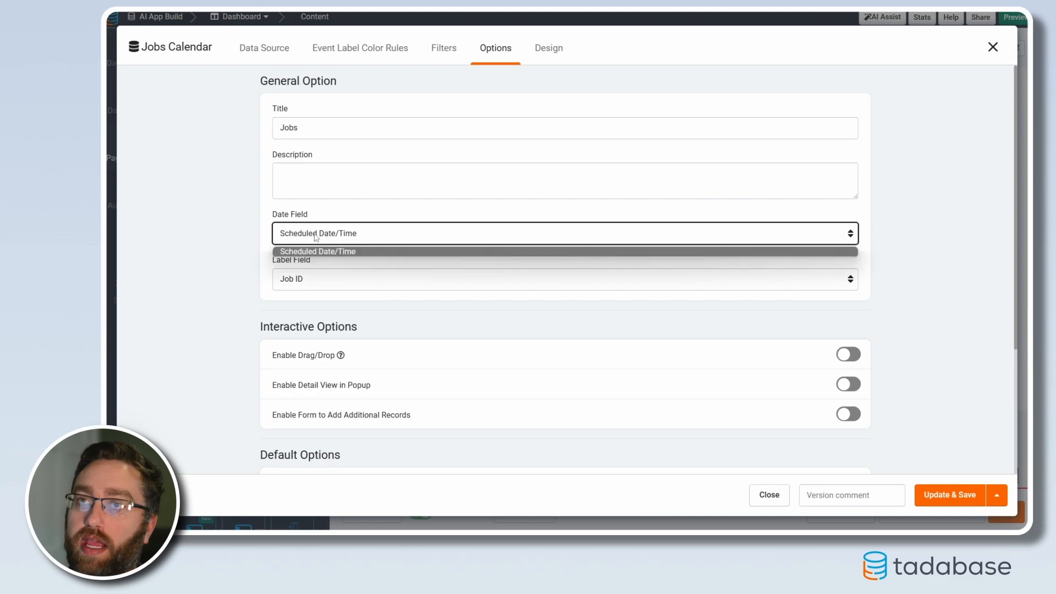
pyautogui.click(306, 253)
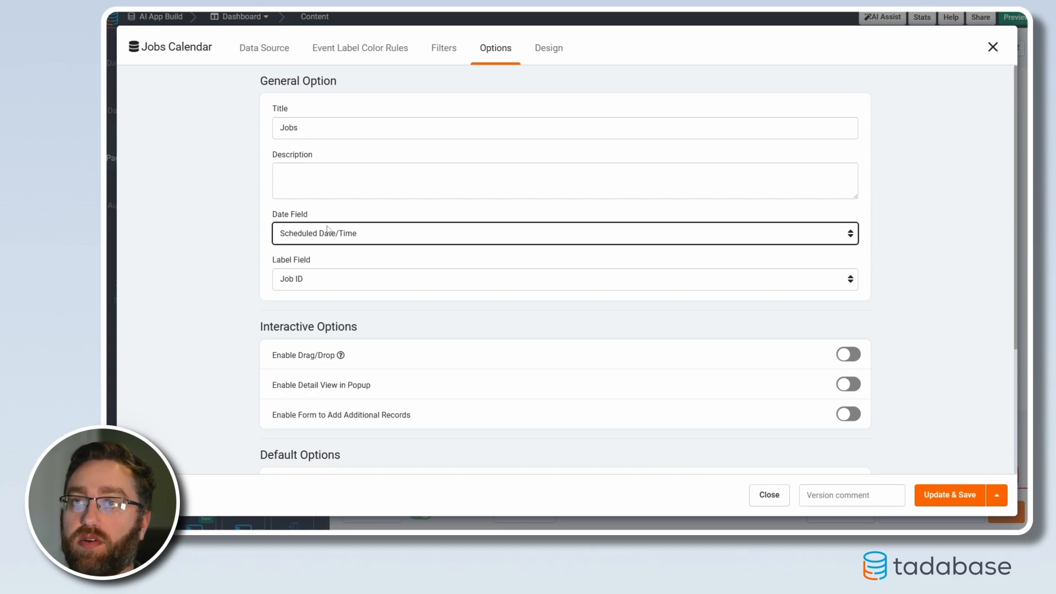
pyautogui.click(316, 281)
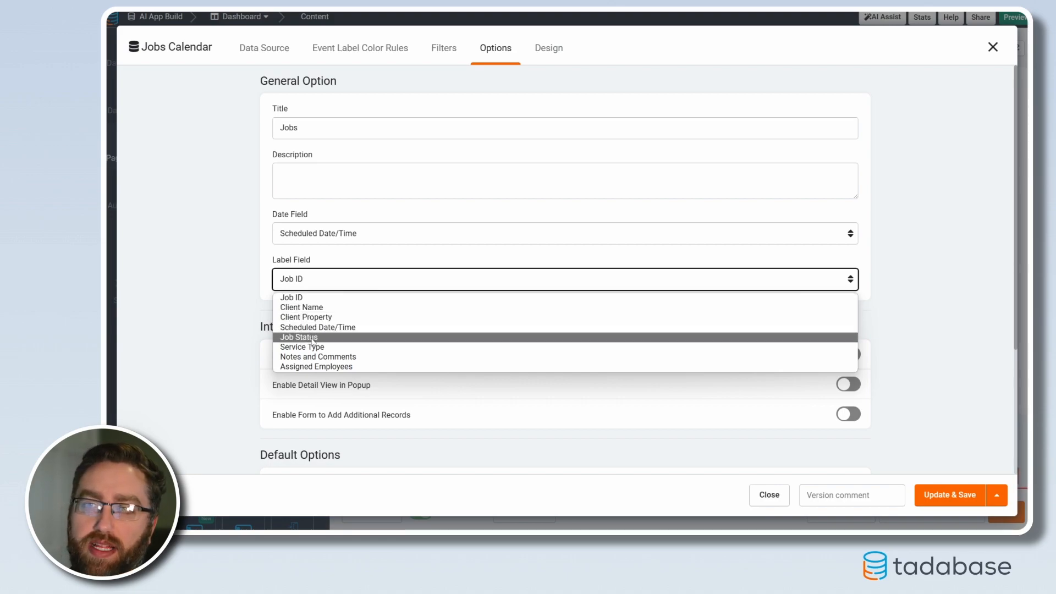
pyautogui.click(298, 321)
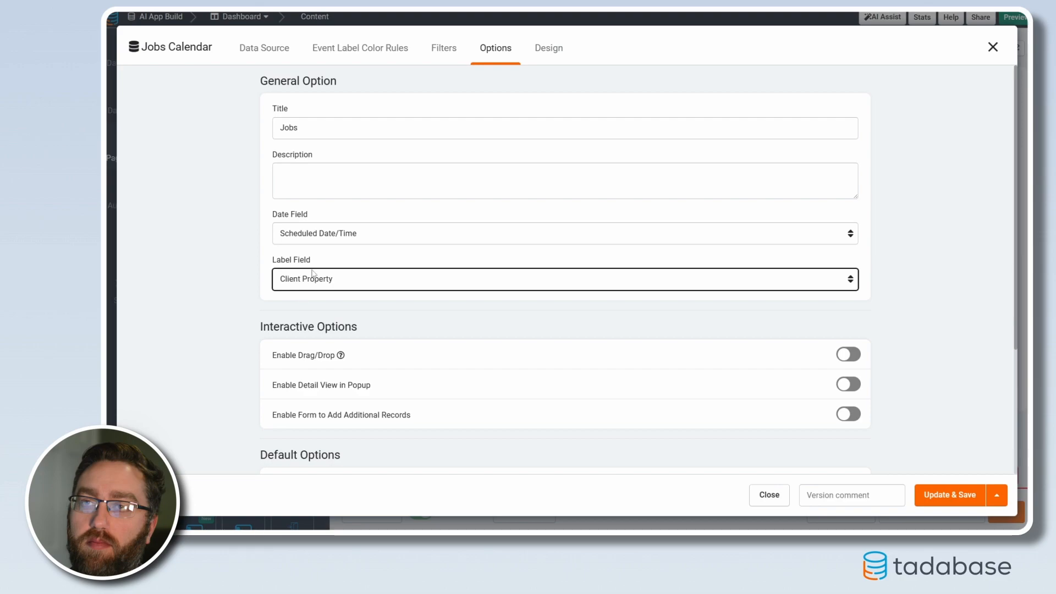
pyautogui.click(301, 283)
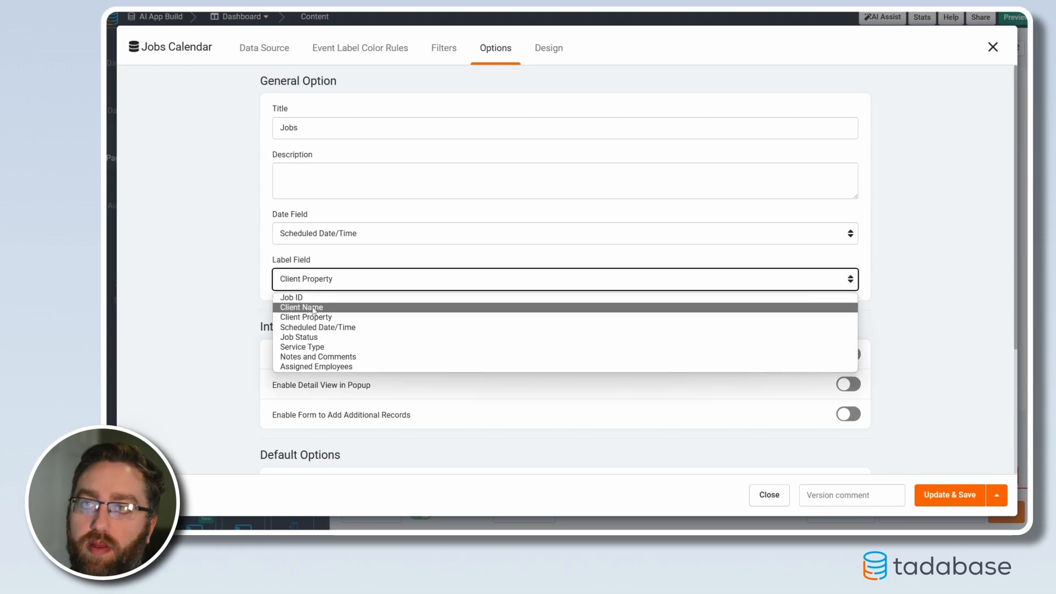
pyautogui.click(310, 306)
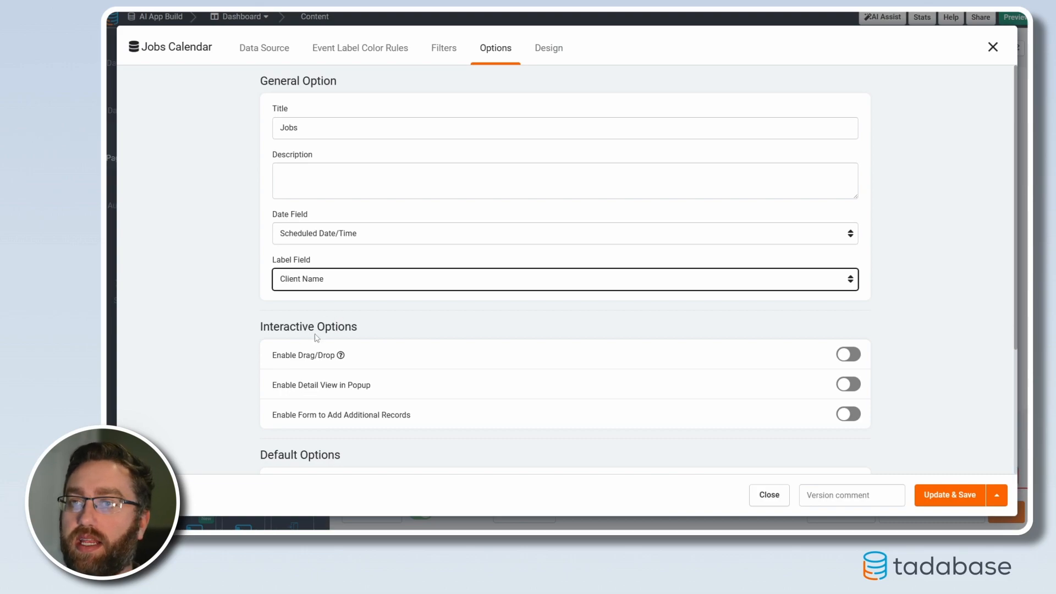
# Enable drag/drop and the popup detail view in the Jobs calendar's interactive options
pyautogui.scroll(-2, 311, 333)
pyautogui.click(848, 256)
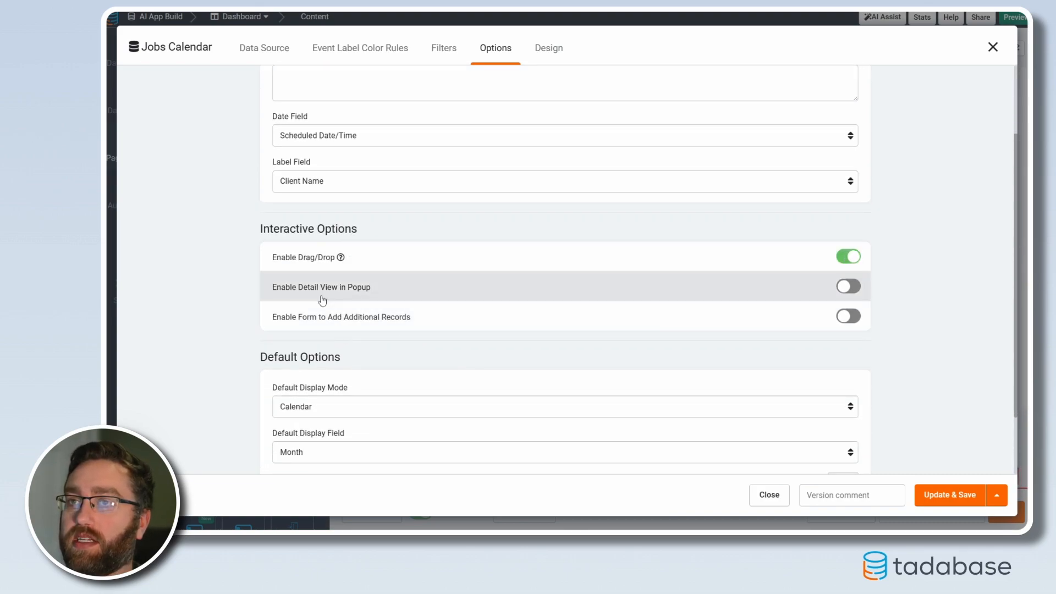
pyautogui.click(848, 286)
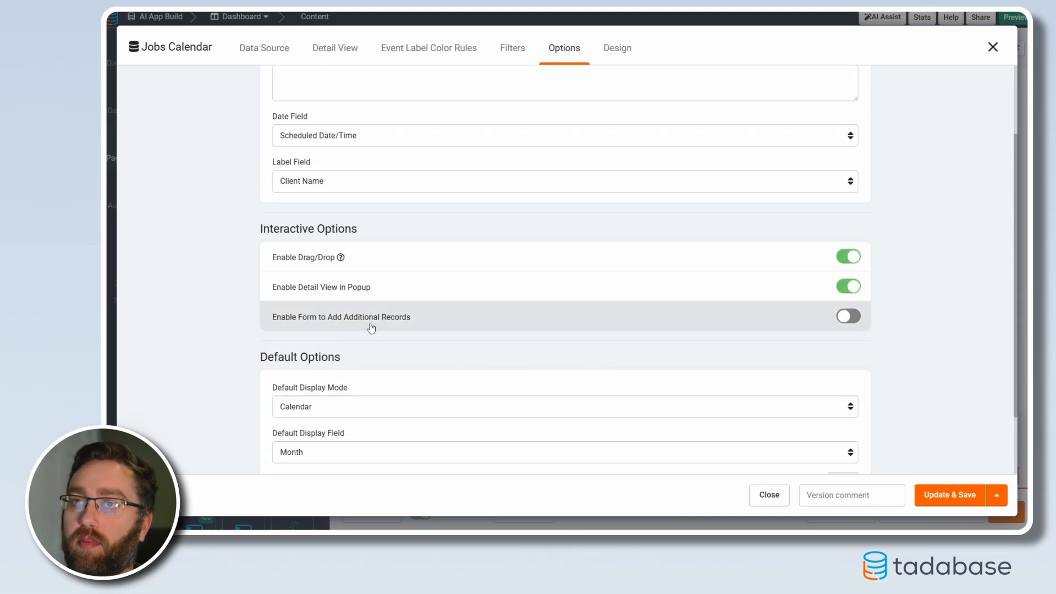
# Review the calendar's default options, disable its drag/drop option and save the component
pyautogui.scroll(-2, 372, 328)
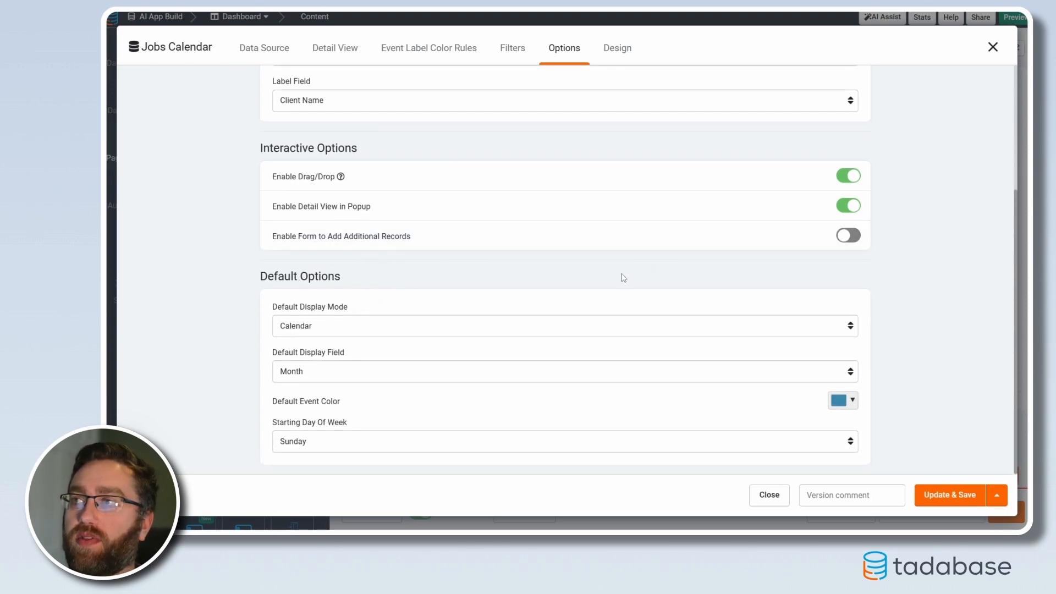
pyautogui.scroll(2, 455, 341)
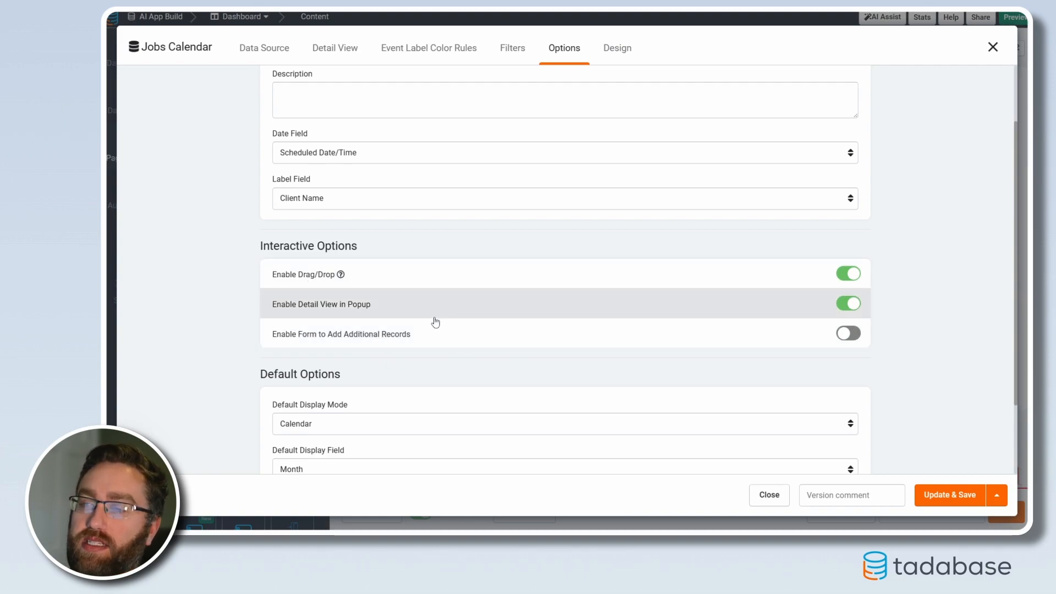
pyautogui.click(847, 275)
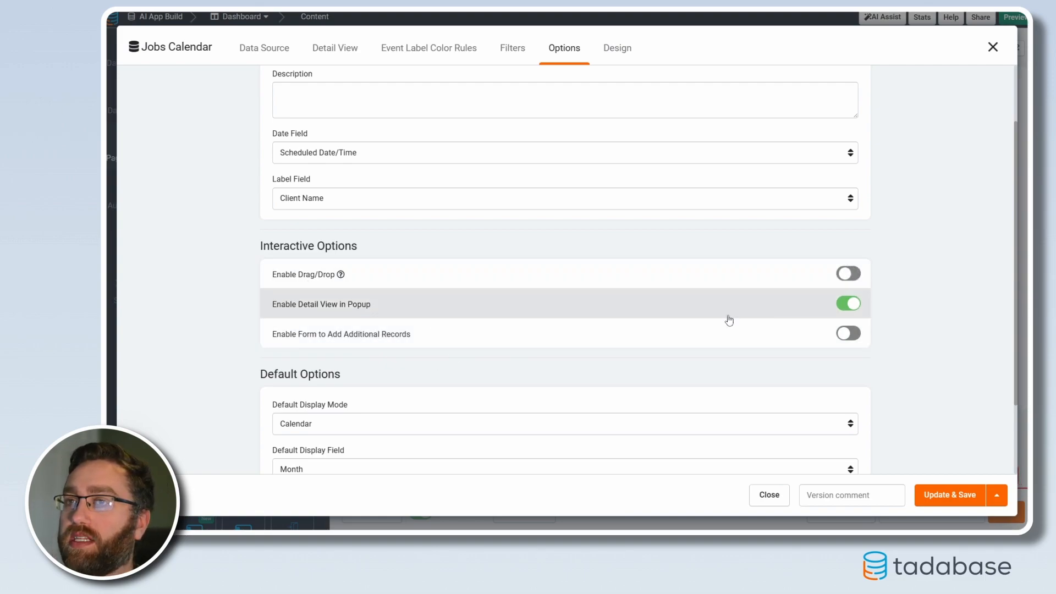
pyautogui.scroll(-1, 359, 334)
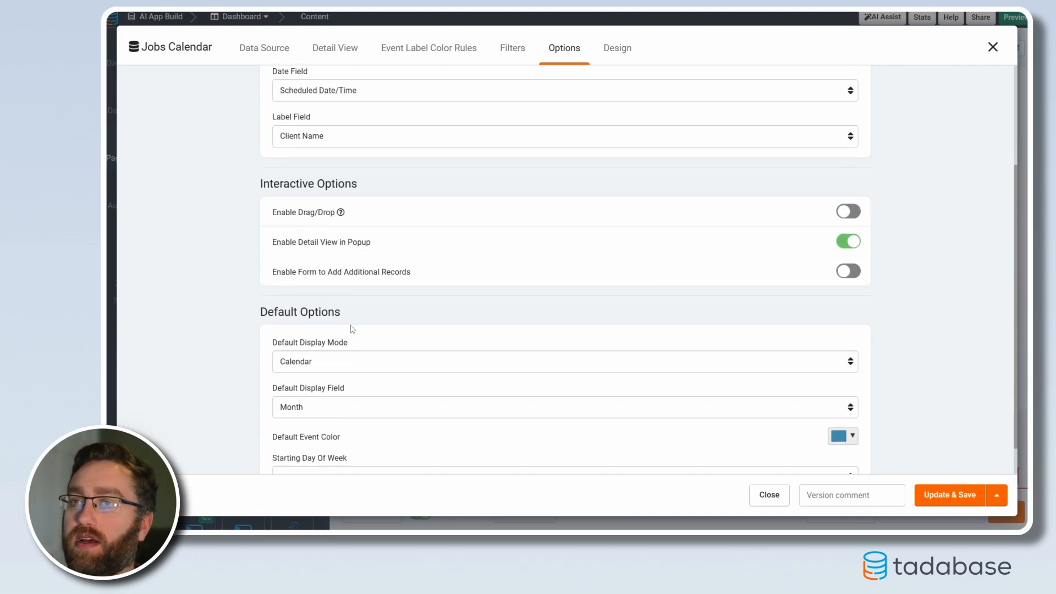
pyautogui.scroll(-1, 360, 334)
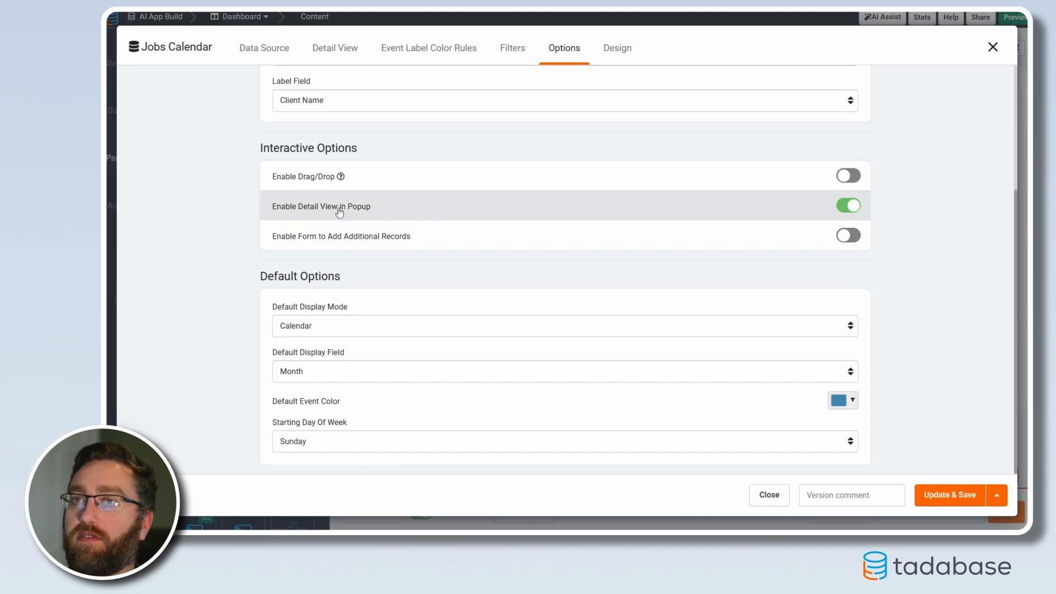
pyautogui.scroll(4, 397, 277)
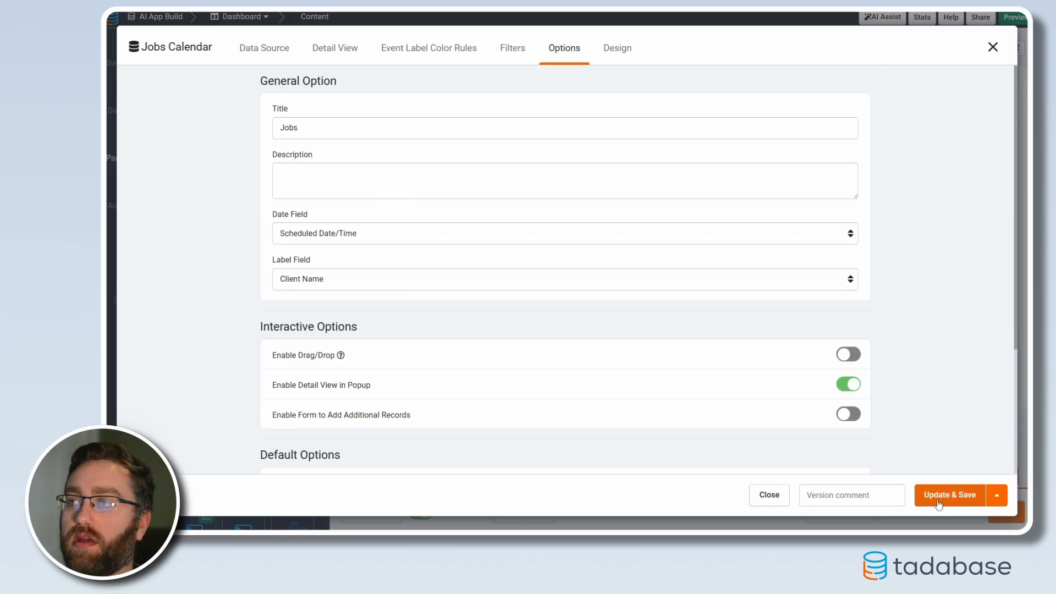
pyautogui.click(950, 495)
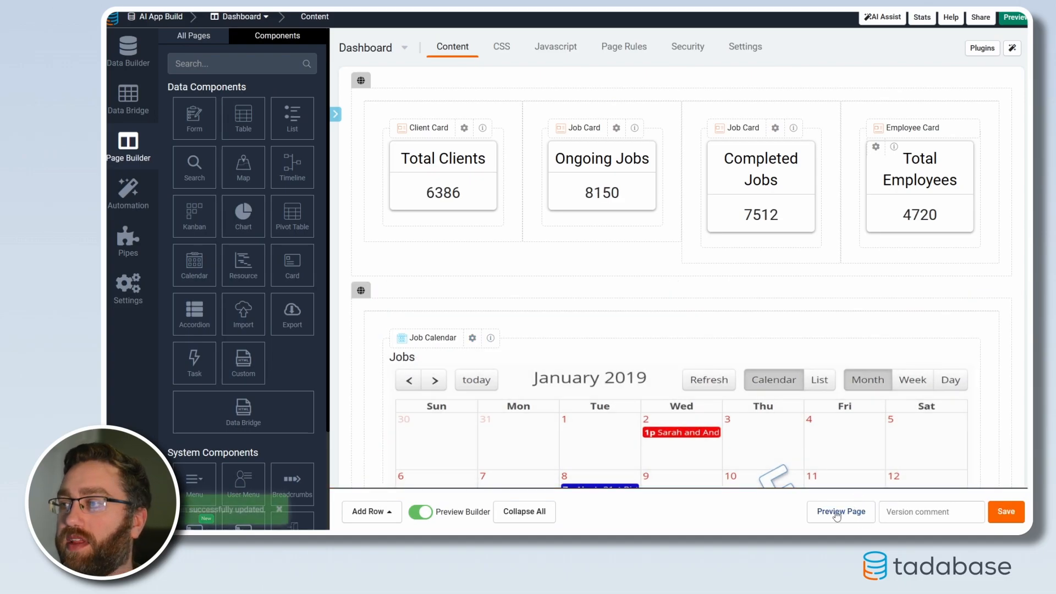
# Preview the Dashboard page and check the layout of the jobs calendar beneath the summary cards
pyautogui.click(833, 512)
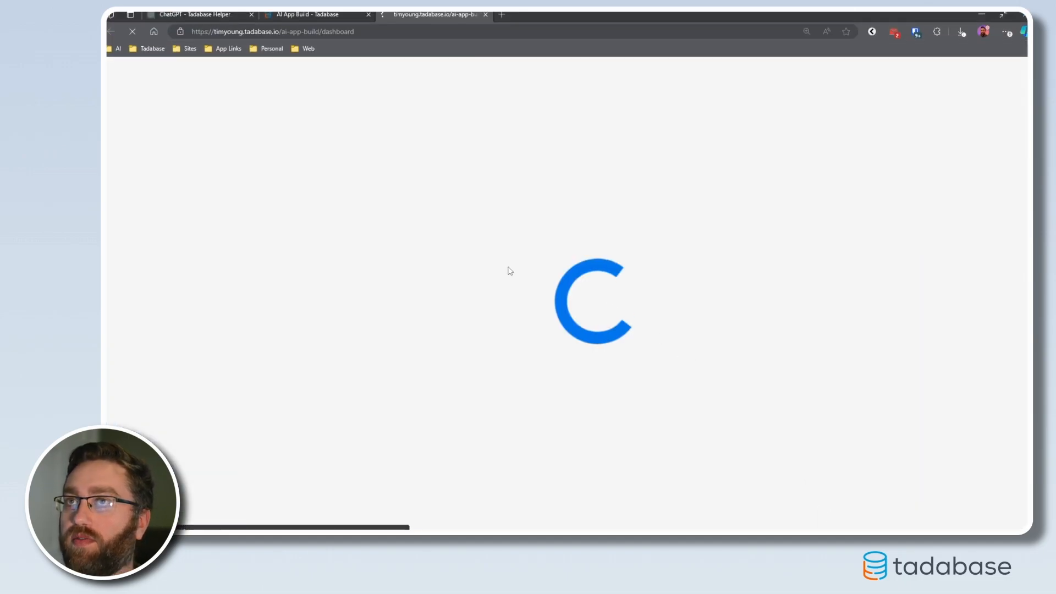
pyautogui.scroll(-3, 559, 334)
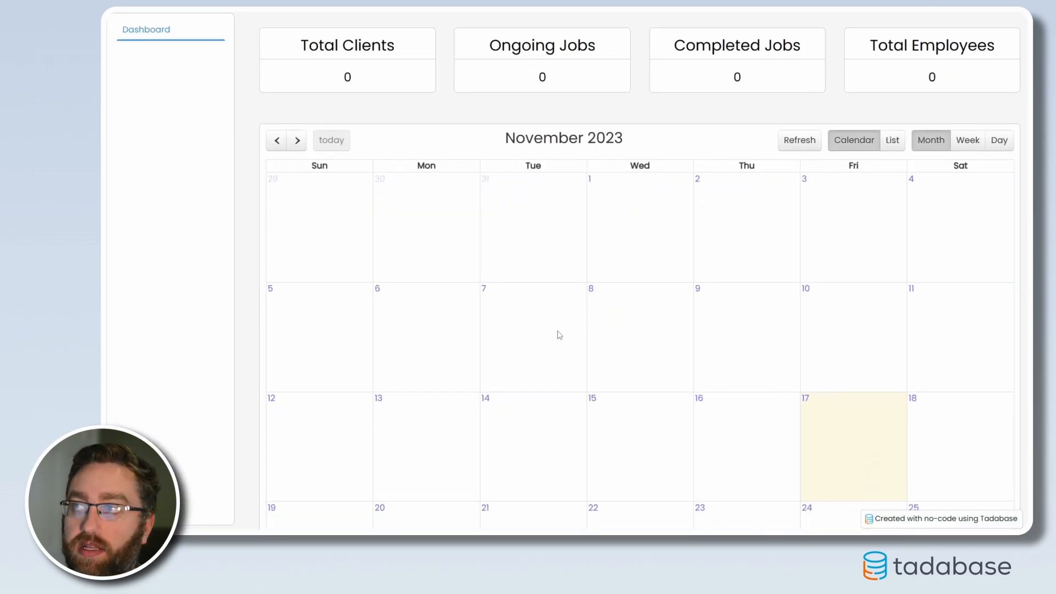
pyautogui.scroll(-2, 810, 327)
pyautogui.scroll(4, 731, 332)
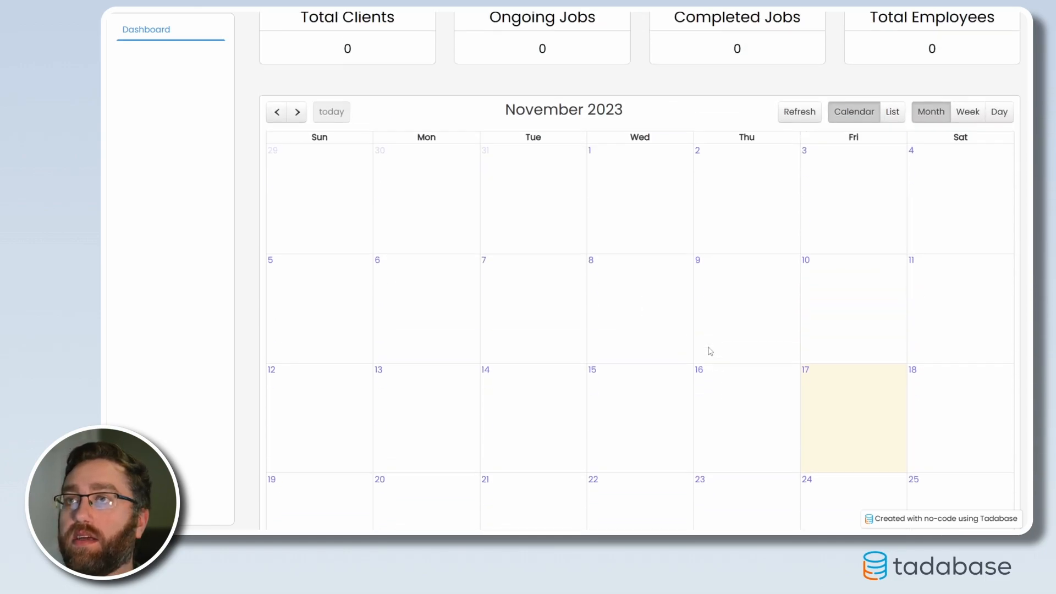
pyautogui.scroll(2, 558, 244)
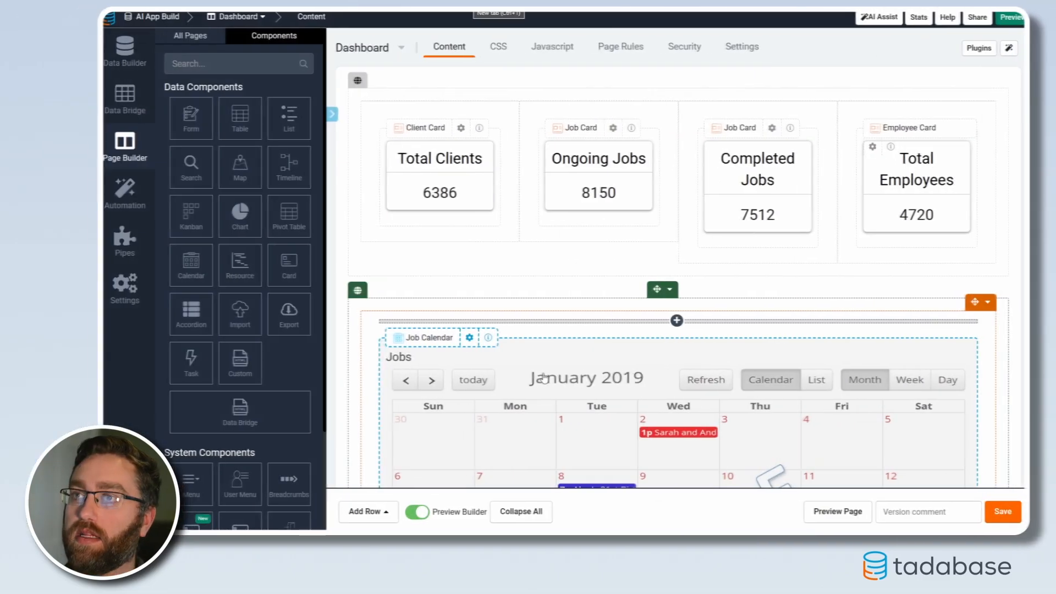
pyautogui.scroll(-4, 1018, 213)
pyautogui.scroll(3, 1018, 212)
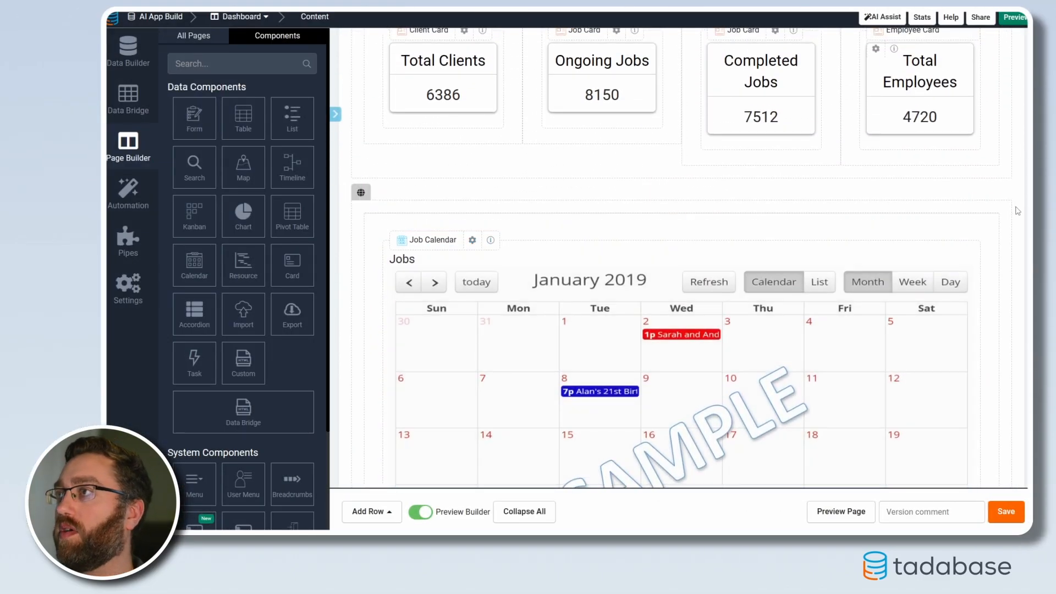
# Add a column to the right of the jobs calendar's column and widen it
pyautogui.click(991, 204)
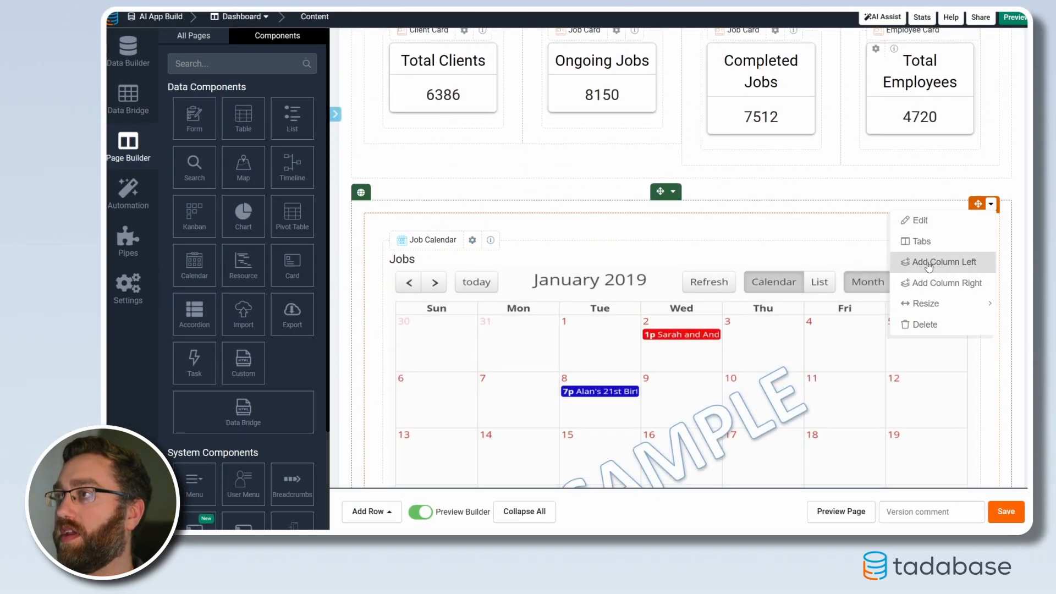
pyautogui.click(930, 283)
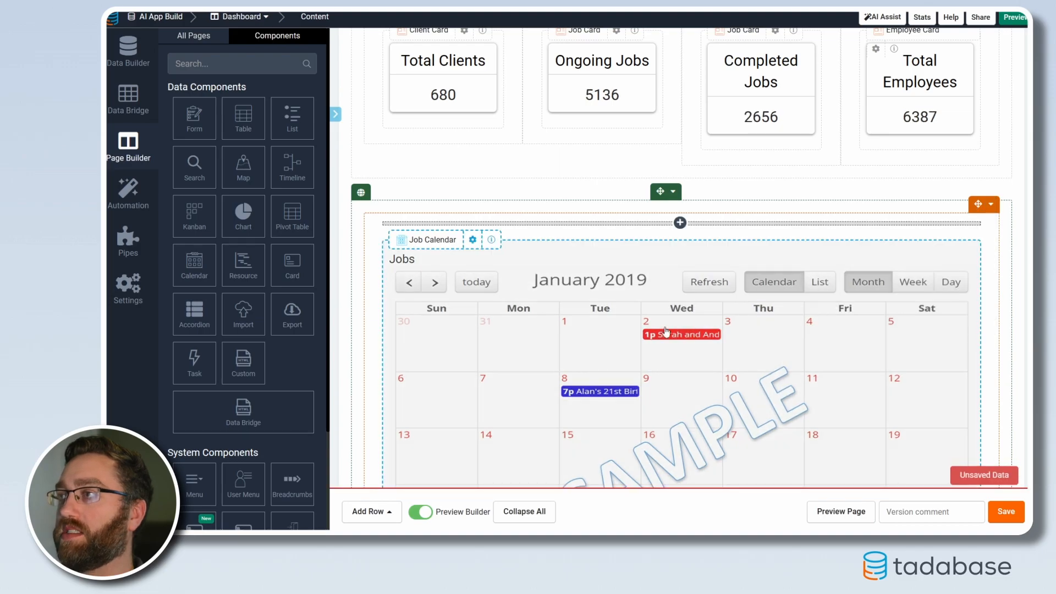
pyautogui.scroll(-5, 671, 329)
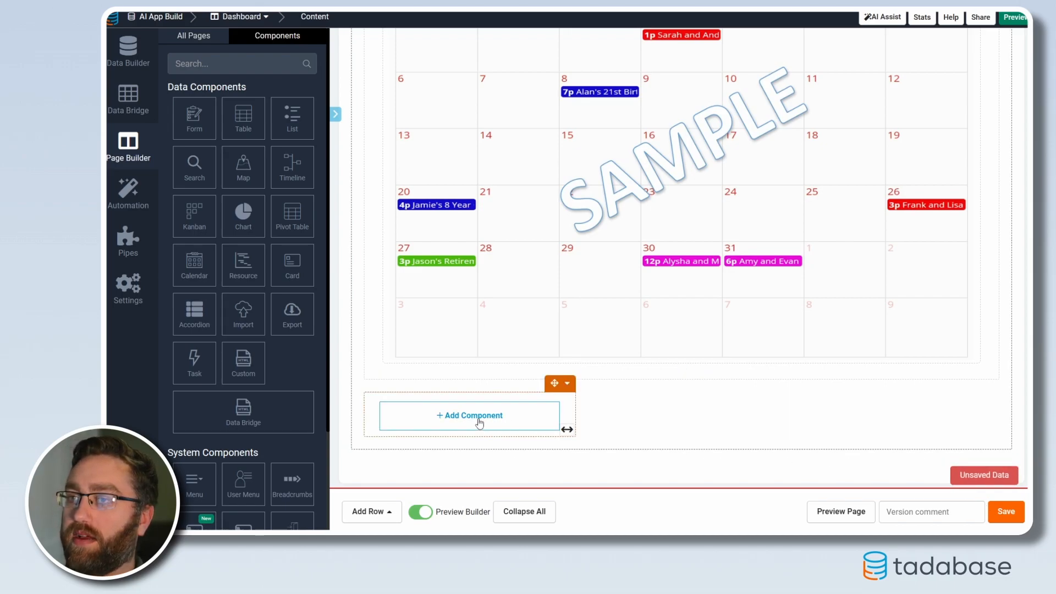
pyautogui.scroll(1, 684, 416)
pyautogui.scroll(-1, 684, 417)
pyautogui.moveTo(565, 426); pyautogui.dragTo(735, 419)
pyautogui.scroll(8, 837, 405)
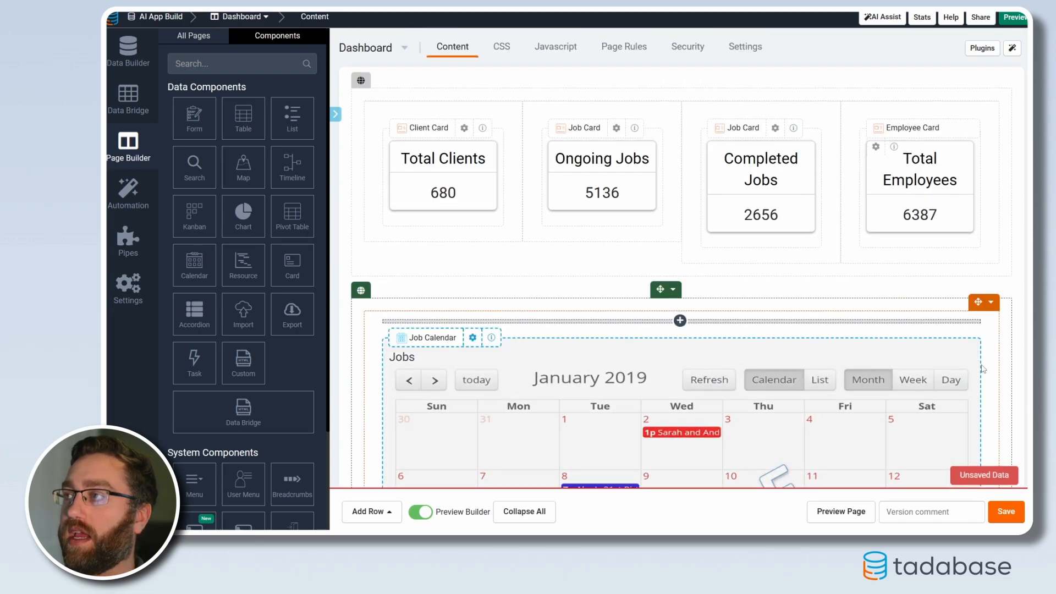
# Narrow the calendar's column to half the row so the empty column fits beside it, and save the page
pyautogui.moveTo(1007, 354); pyautogui.dragTo(686, 357)
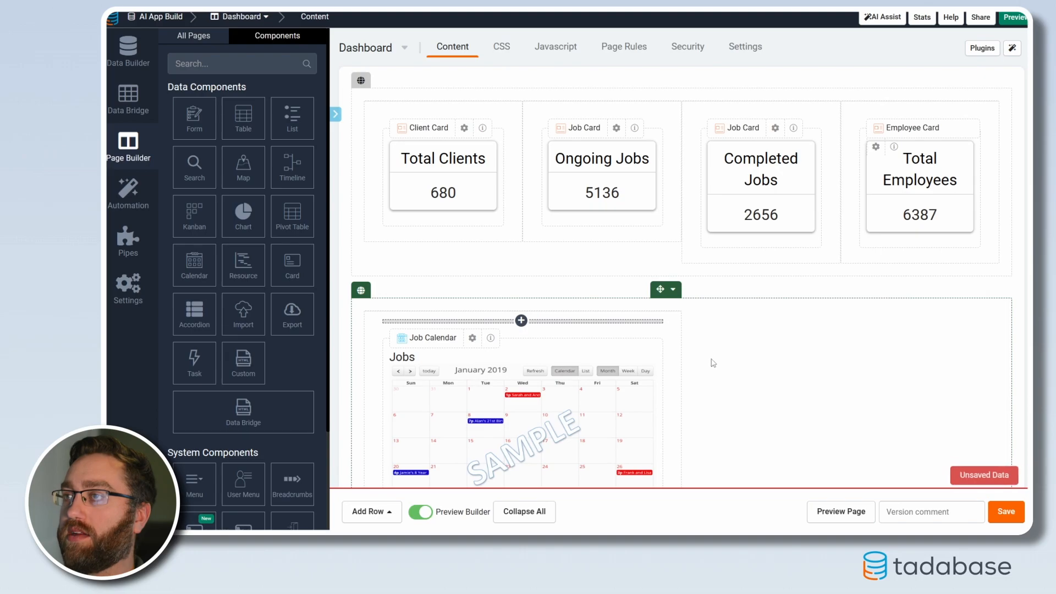
pyautogui.scroll(-4, 710, 357)
pyautogui.moveTo(734, 407); pyautogui.dragTo(695, 413)
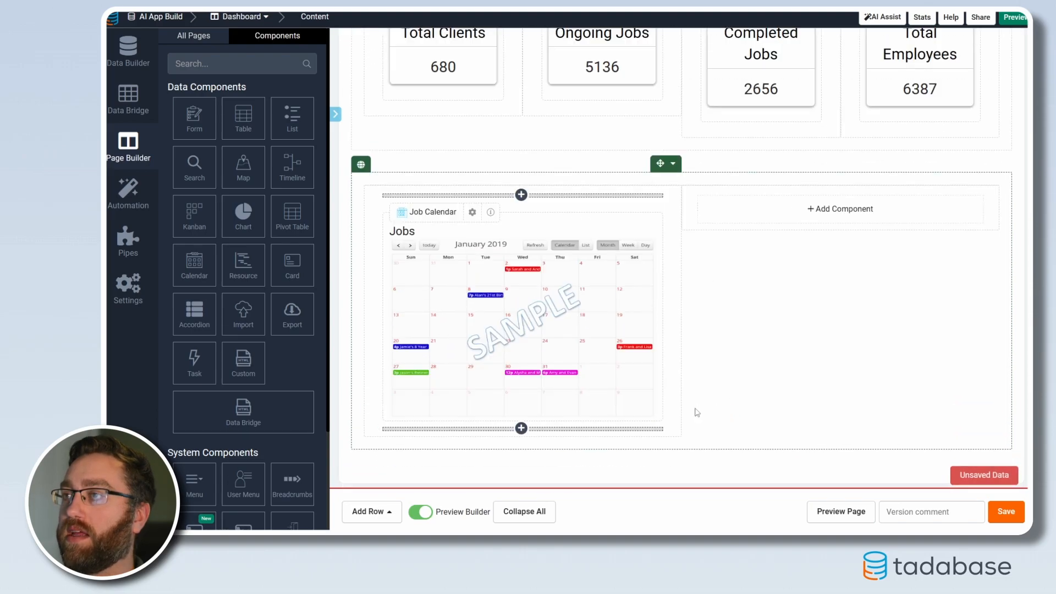
pyautogui.click(1003, 518)
# Add a table component for the Jobs data table in the empty column and customize it
pyautogui.click(813, 215)
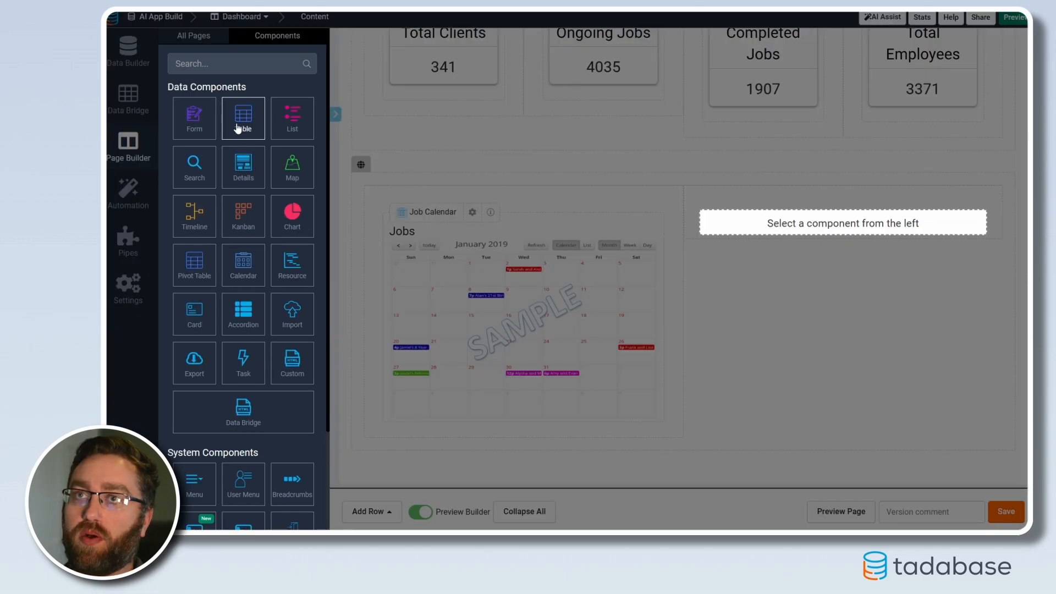
pyautogui.click(238, 129)
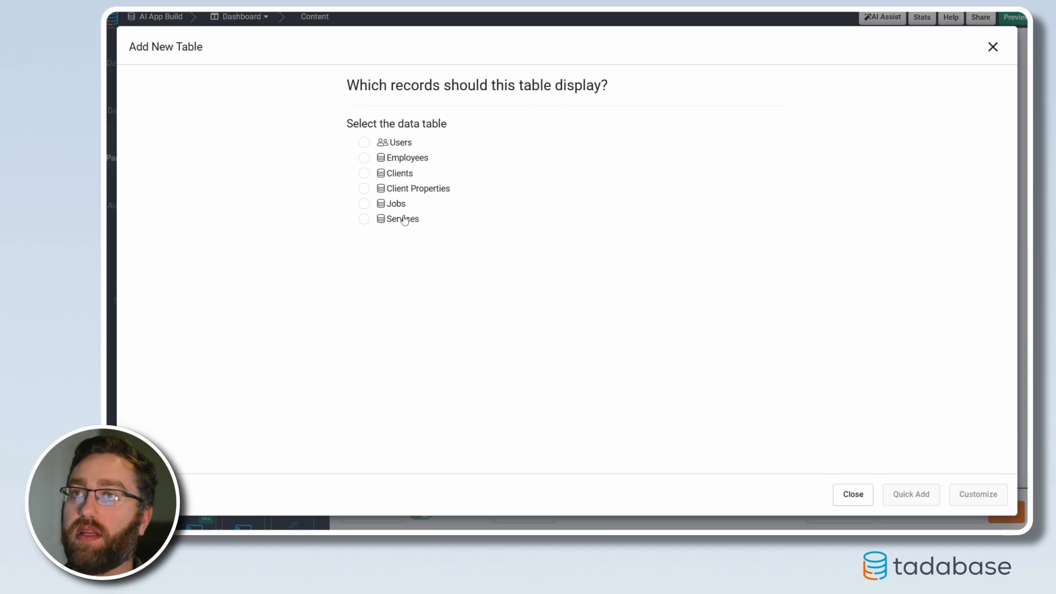
pyautogui.click(364, 204)
pyautogui.click(975, 496)
# Title the jobs table "Upcoming Jobs"
pyautogui.click(318, 84)
pyautogui.doubleClick(330, 87)
pyautogui.write('Upcoming Job')
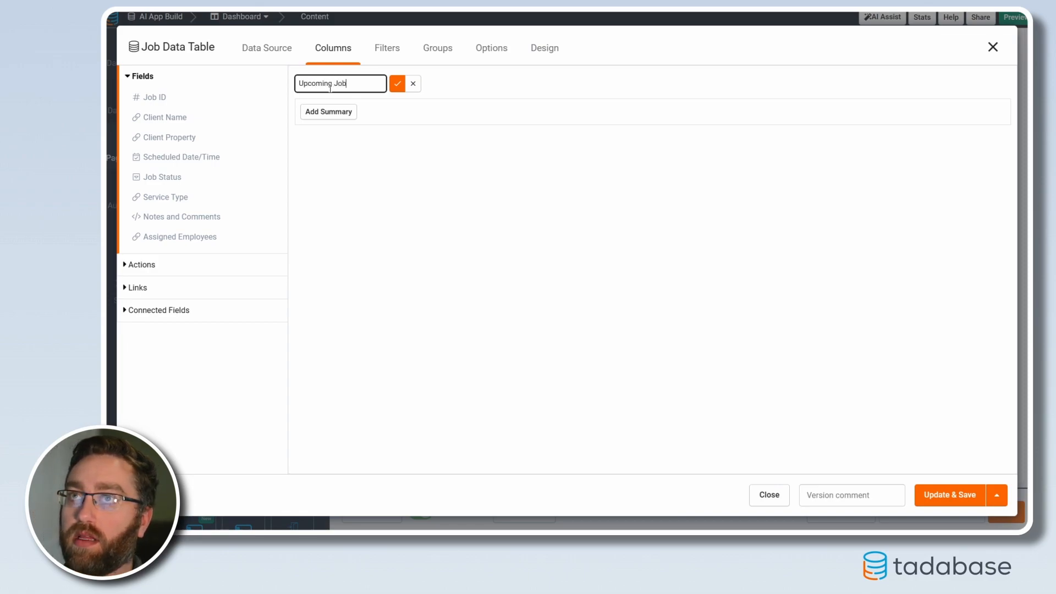
pyautogui.write('s')
pyautogui.click(398, 84)
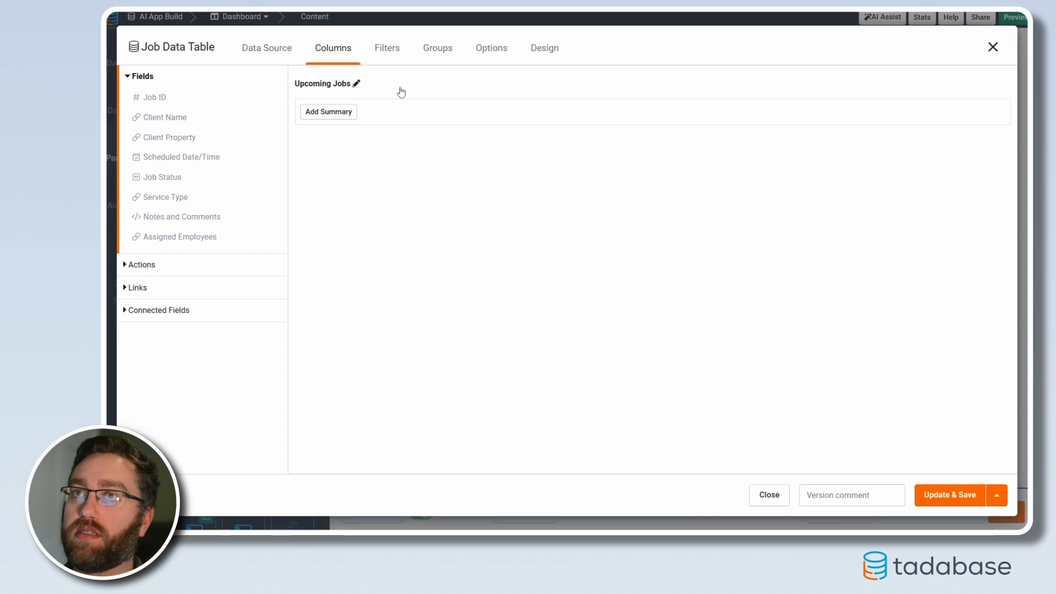
# Add Job ID, Client Name, Client Property and Scheduled Date/Time as columns of the Upcoming Jobs table
pyautogui.click(152, 99)
pyautogui.click(159, 122)
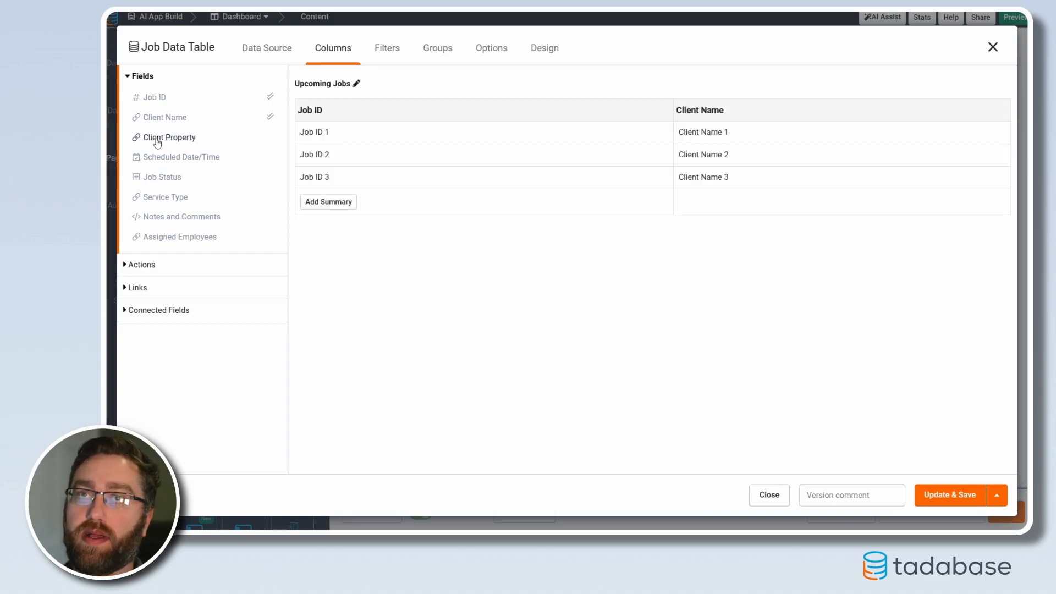
pyautogui.click(159, 139)
pyautogui.click(154, 160)
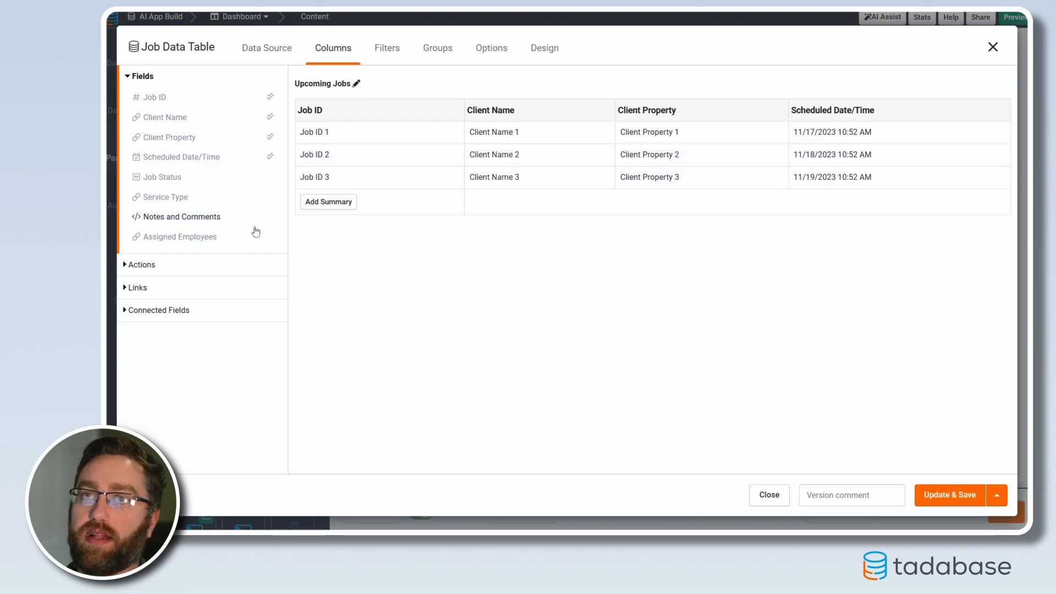
# Add a data source filter to the Upcoming Jobs table requiring Scheduled Date/Time to be during the current week
pyautogui.click(264, 56)
pyautogui.click(168, 103)
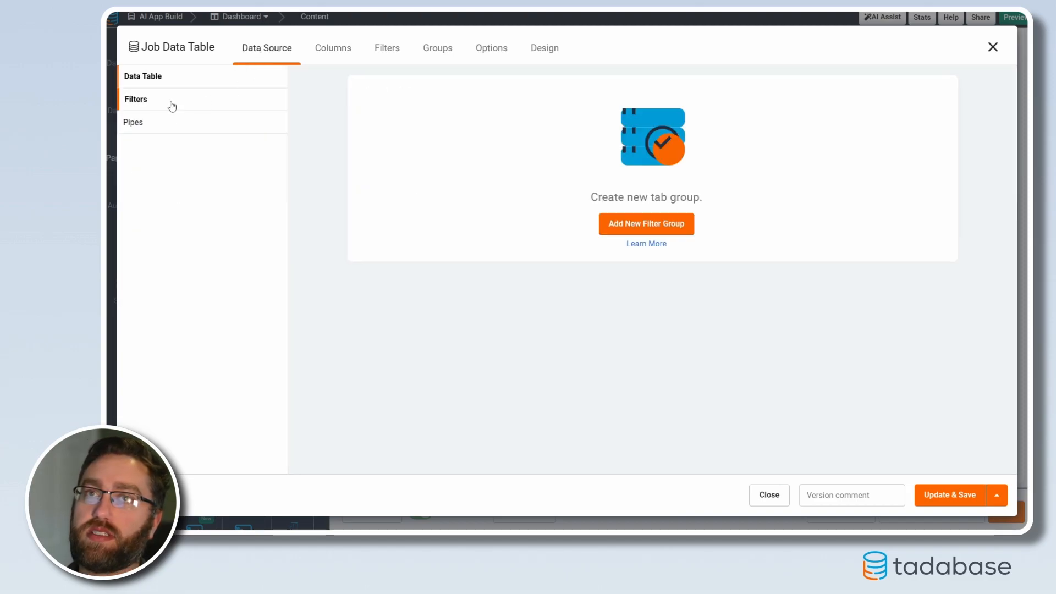
pyautogui.click(660, 230)
pyautogui.click(417, 145)
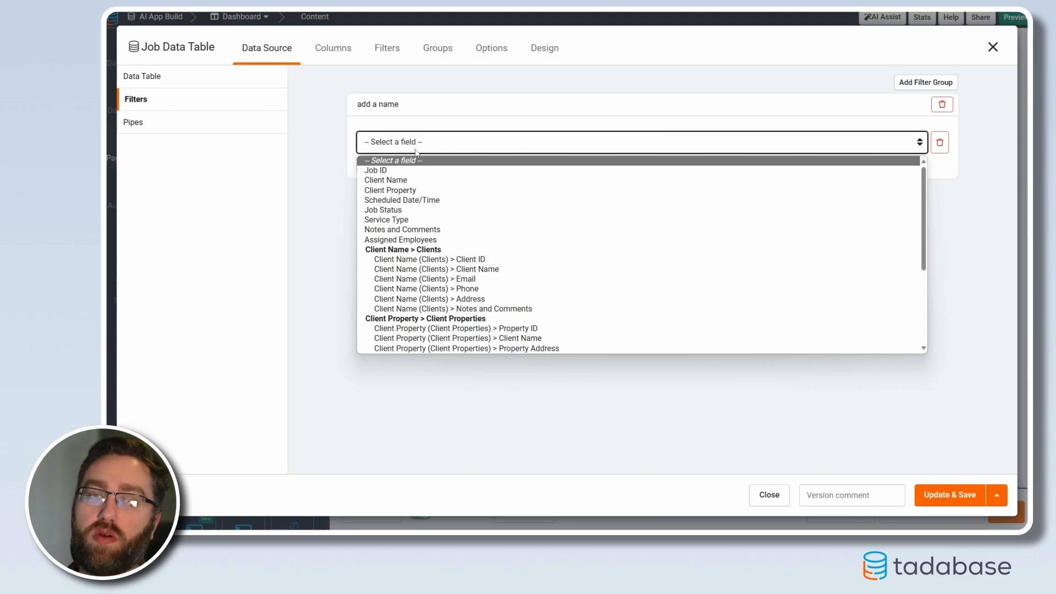
pyautogui.click(423, 200)
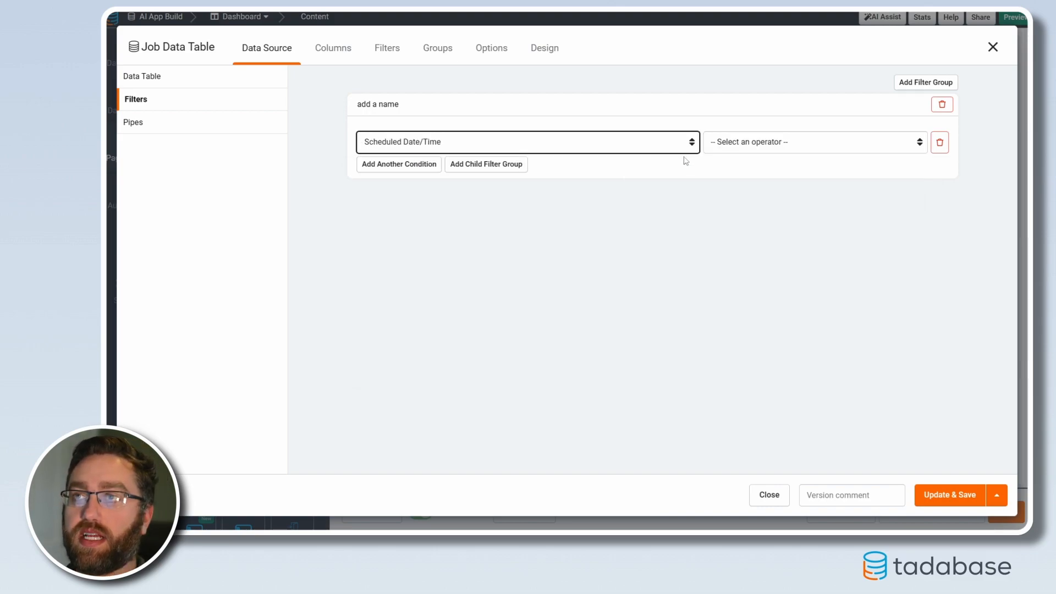
pyautogui.click(725, 142)
pyautogui.click(737, 190)
pyautogui.click(864, 142)
pyautogui.click(828, 170)
# Add a second filter condition, Scheduled Date/Time is today or after, and save the Upcoming Jobs table
pyautogui.click(399, 164)
pyautogui.click(426, 167)
pyautogui.press('Escape')
pyautogui.click(424, 225)
pyautogui.click(735, 168)
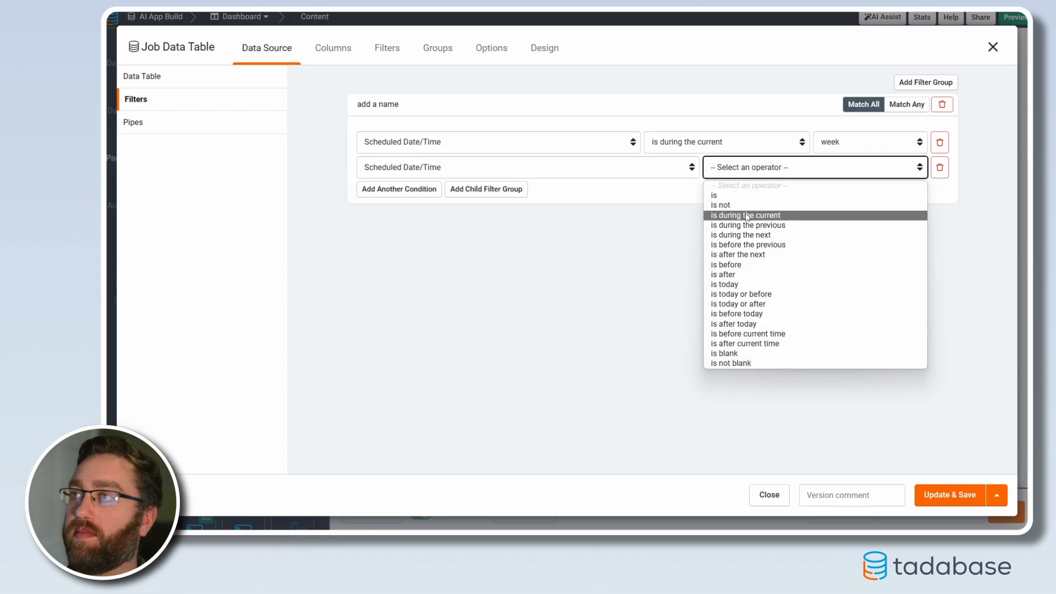
pyautogui.click(735, 303)
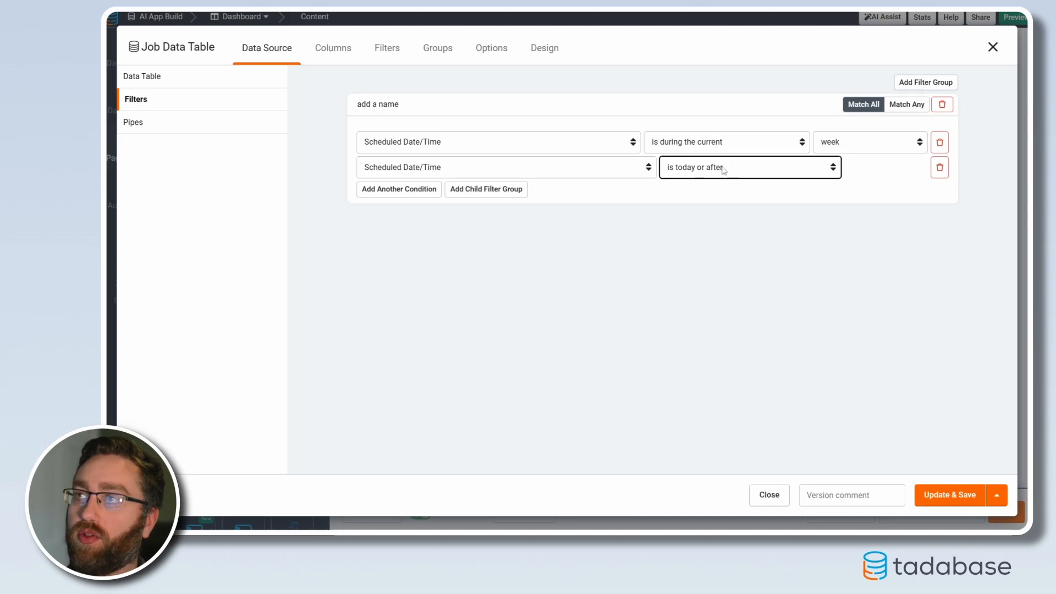
pyautogui.click(949, 504)
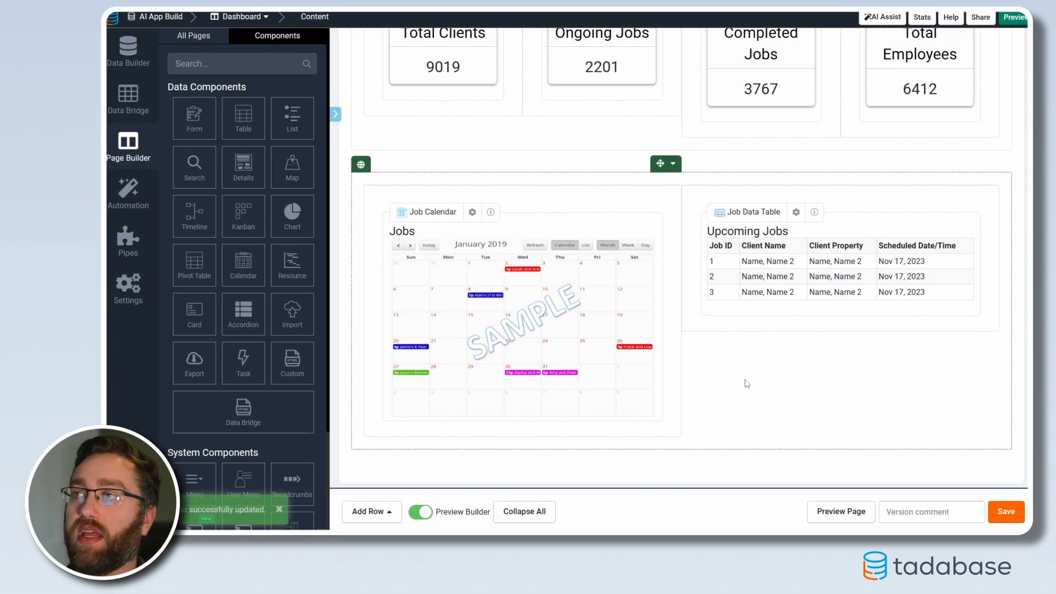
pyautogui.scroll(3, 522, 341)
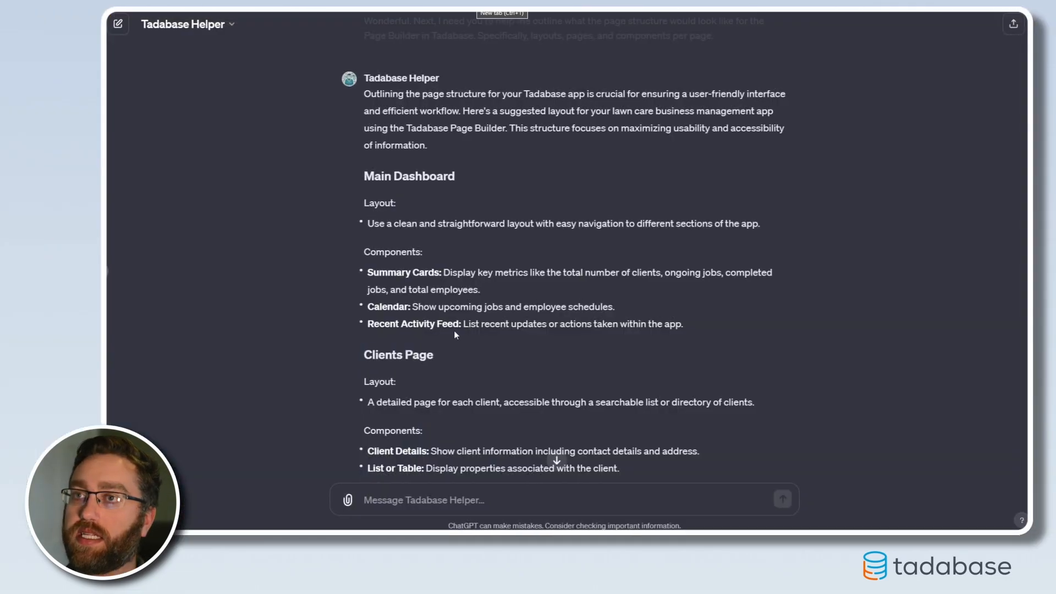
# Switch to the ChatGPT Tadabase Helper conversation and review its suggested layout for the Main Dashboard and Clients Page
pyautogui.scroll(-2, 445, 348)
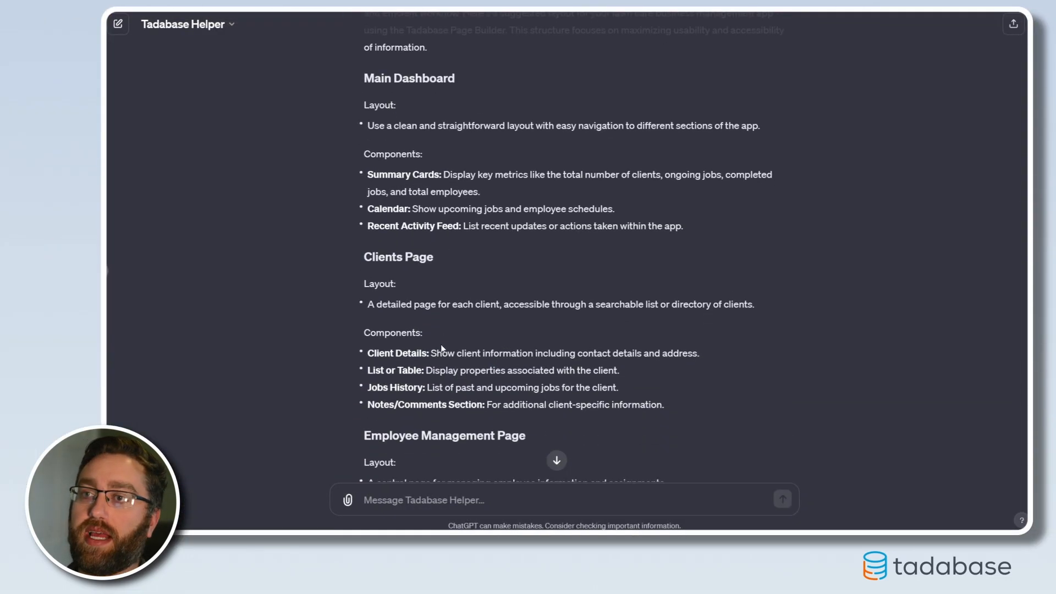
pyautogui.scroll(-1, 445, 348)
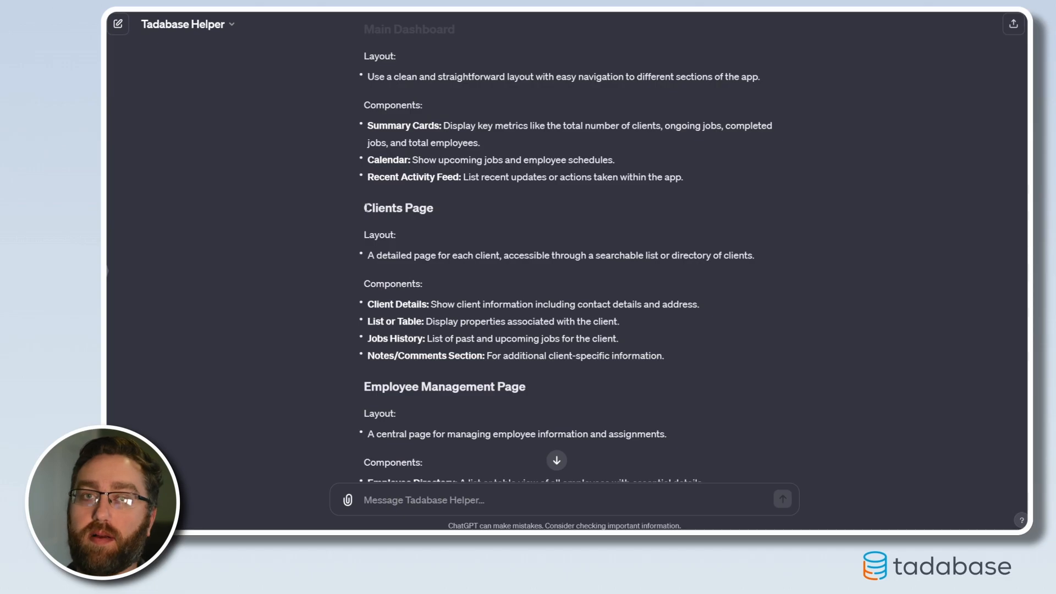
pyautogui.scroll(-5, 375, 234)
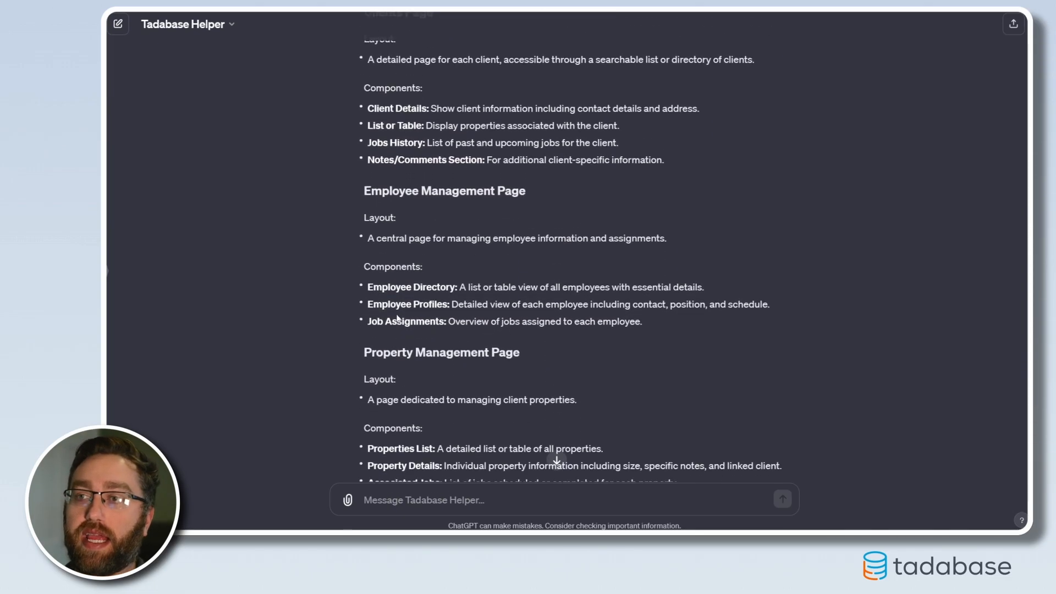
pyautogui.scroll(4, 418, 372)
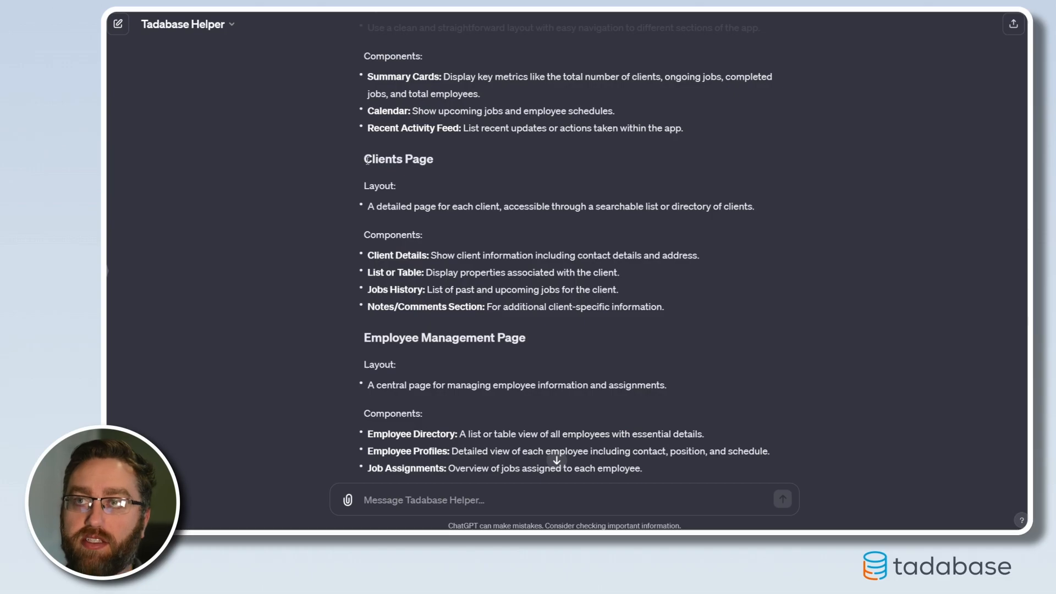
pyautogui.moveTo(365, 159); pyautogui.dragTo(666, 300)
pyautogui.click(629, 337)
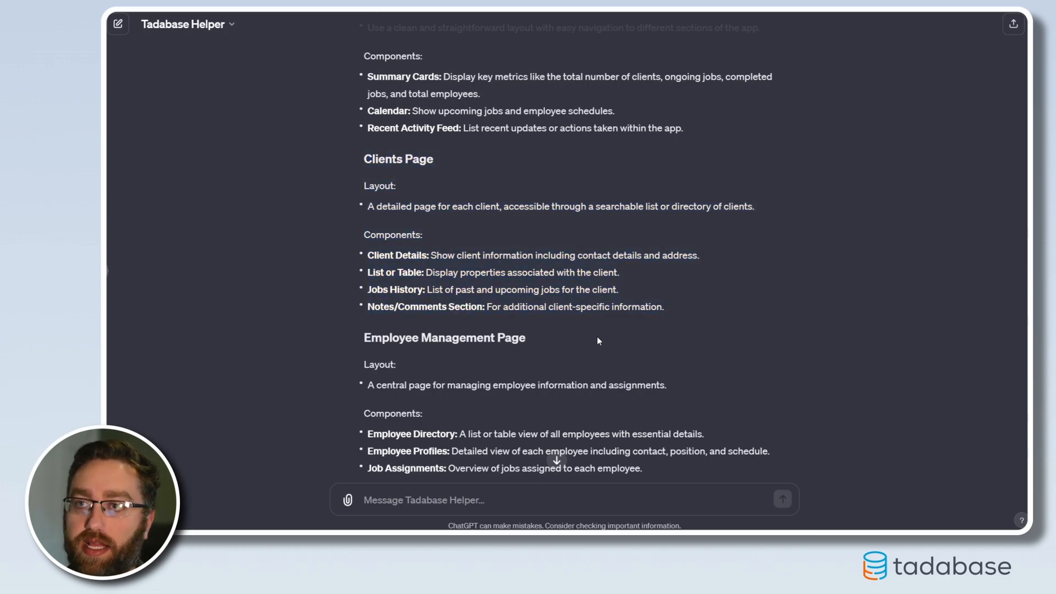
# Read ChatGPT's suggestions for the employee, property, job and services pages and the additional considerations
pyautogui.scroll(-3, 597, 335)
pyautogui.moveTo(366, 190); pyautogui.dragTo(503, 213)
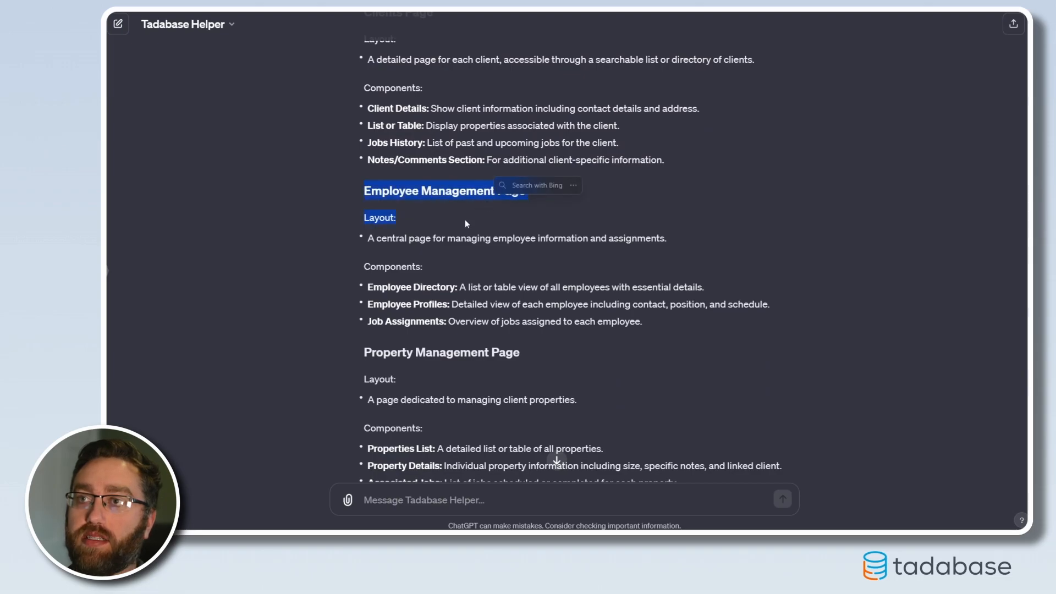
pyautogui.click(453, 232)
pyautogui.scroll(-2, 388, 190)
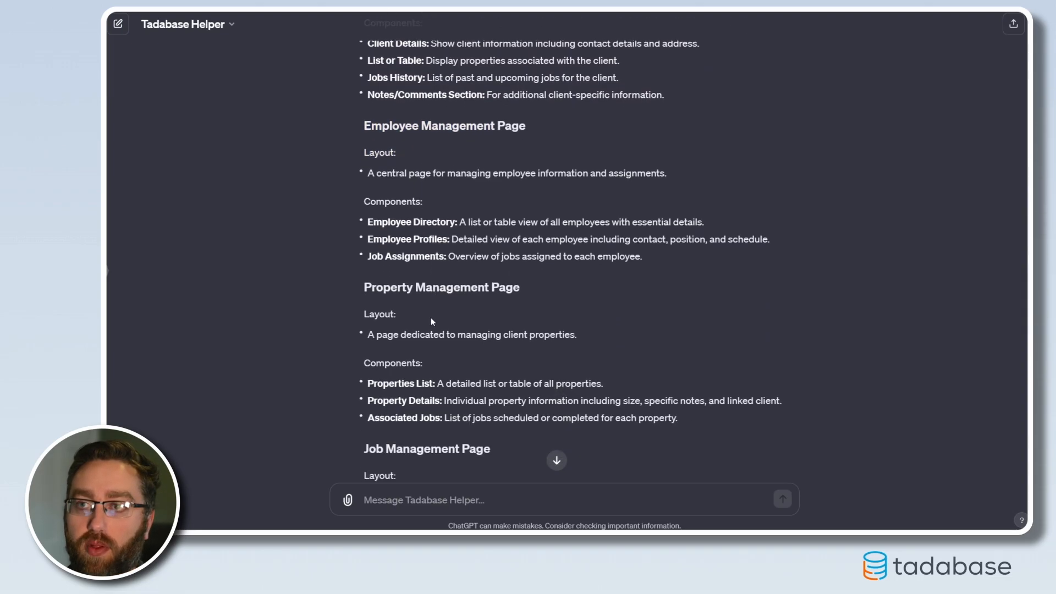
pyautogui.moveTo(392, 257); pyautogui.dragTo(414, 257)
pyautogui.scroll(-1, 412, 258)
pyautogui.moveTo(377, 367); pyautogui.dragTo(404, 369)
pyautogui.scroll(-4, 432, 388)
pyautogui.moveTo(363, 289); pyautogui.dragTo(405, 290)
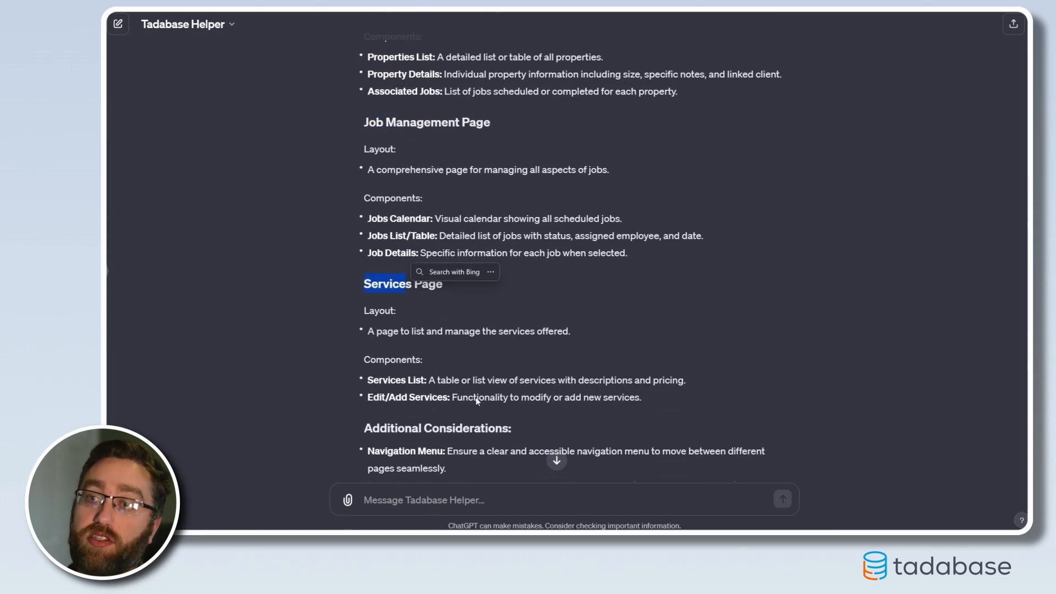
pyautogui.scroll(-2, 573, 370)
pyautogui.scroll(2, 544, 378)
pyautogui.scroll(2, 543, 378)
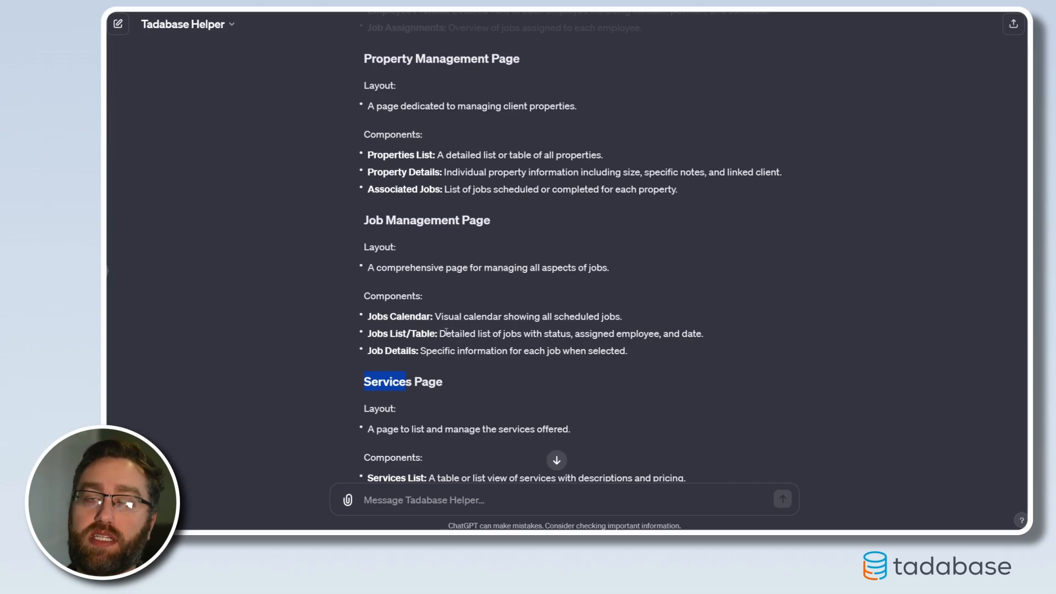
# Go back to the suggested Clients Page and examine its components, from Client Details to the Notes/Comments Section
pyautogui.scroll(10, 446, 331)
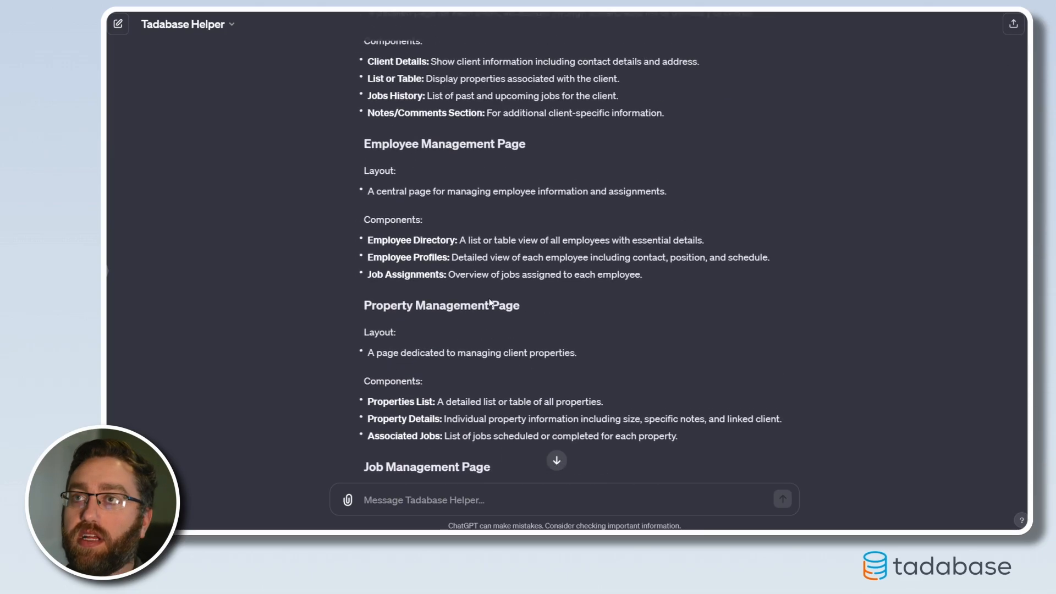
pyautogui.scroll(-3, 409, 322)
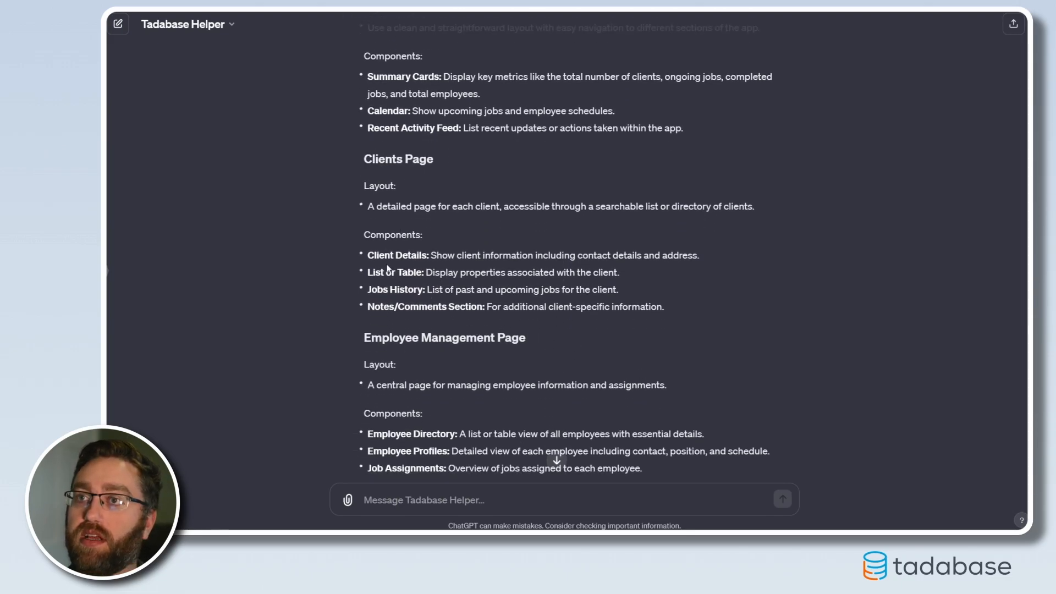
pyautogui.moveTo(426, 258); pyautogui.dragTo(426, 259)
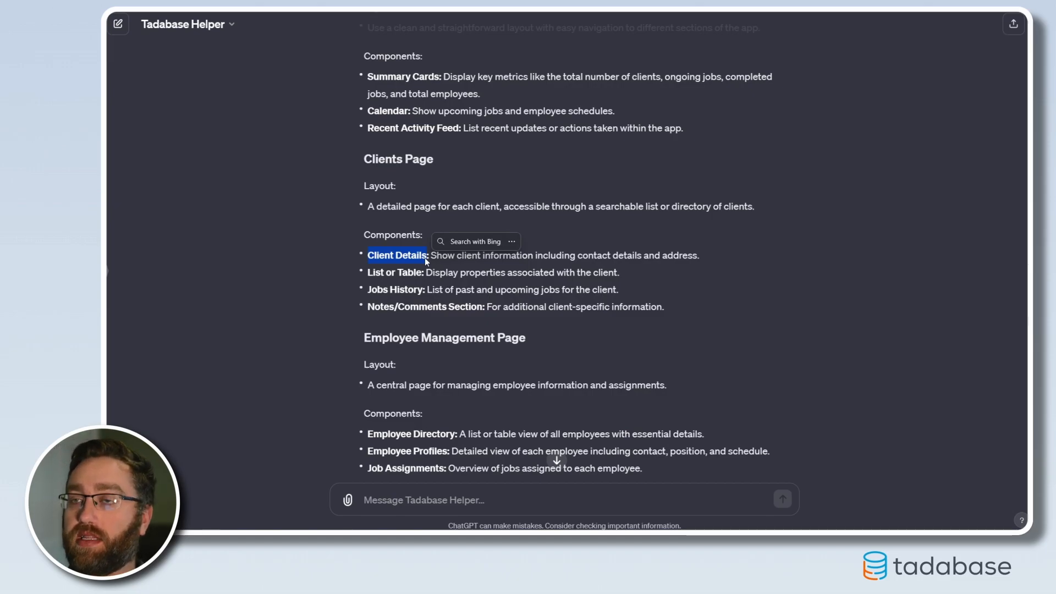
pyautogui.click(351, 289)
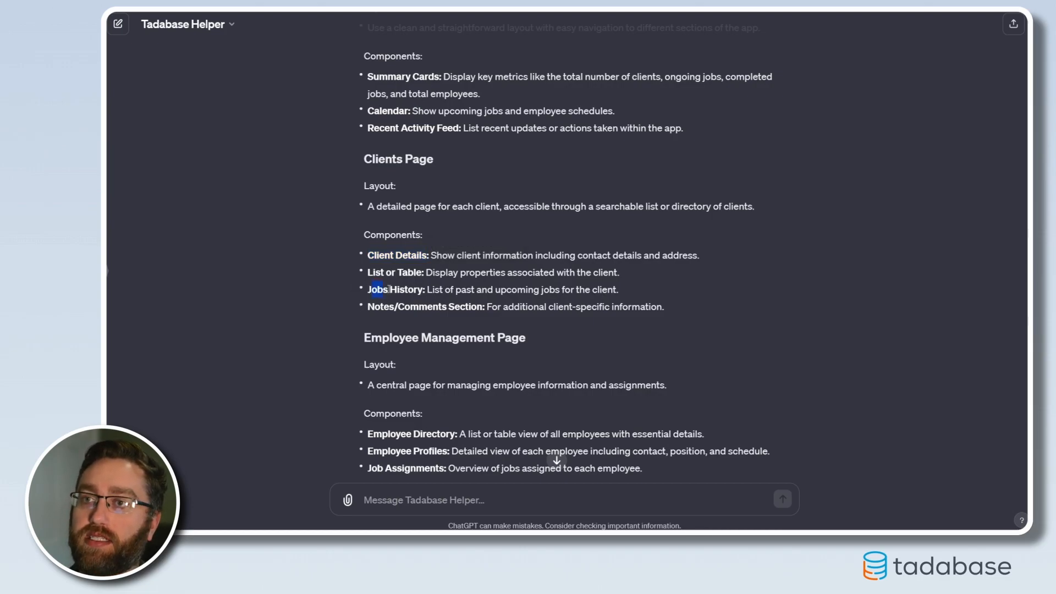
pyautogui.moveTo(420, 286); pyautogui.dragTo(423, 287)
pyautogui.click(377, 319)
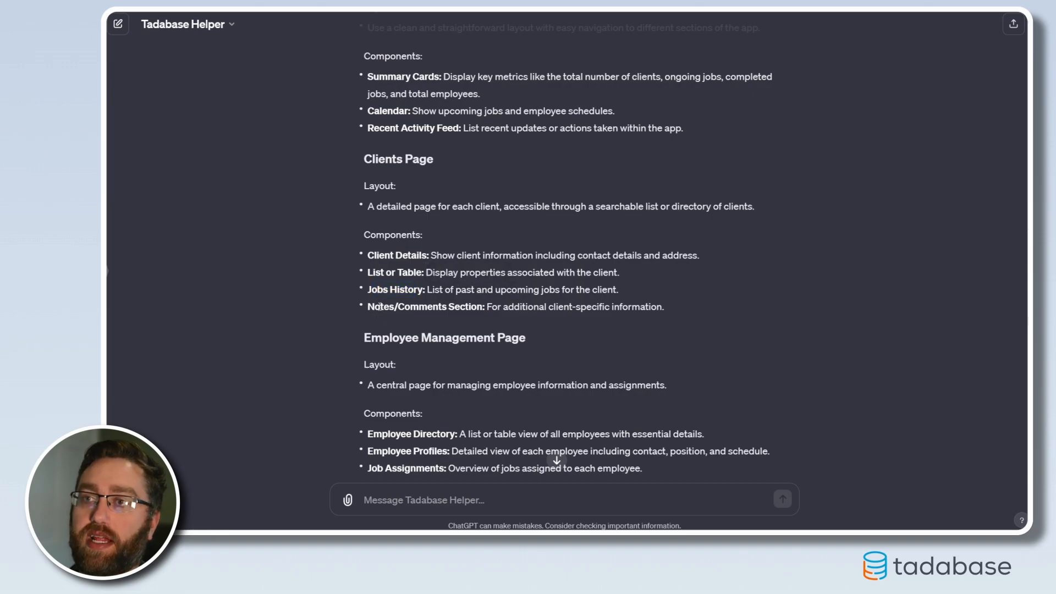
pyautogui.click(469, 316)
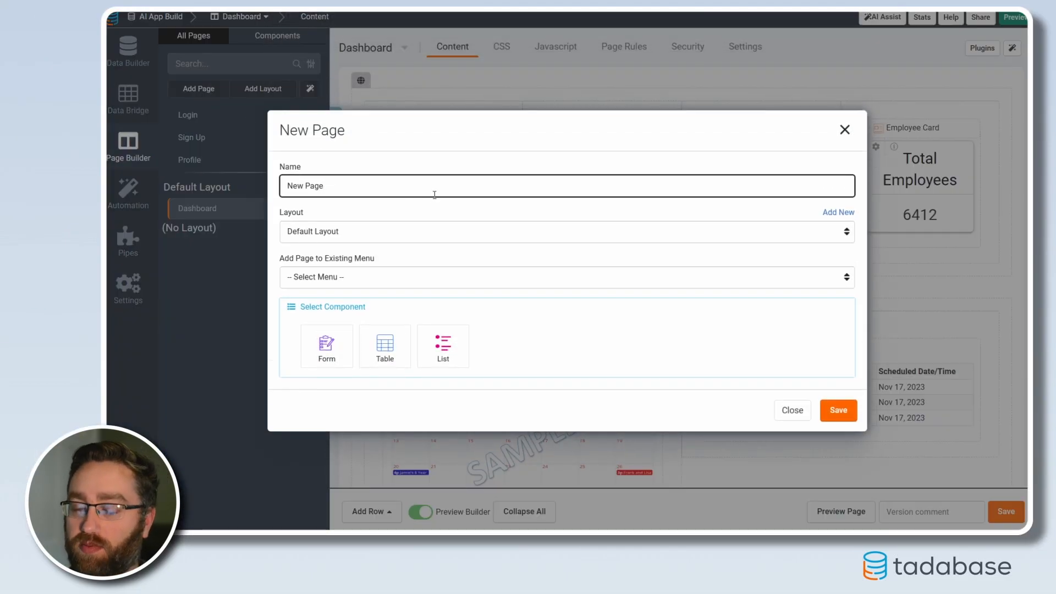
# Set up a new page named Clients in the Default Layout Menu, with a table component based on the Clients data table
pyautogui.hotkey('ctrl', 'a')
pyautogui.write('C')
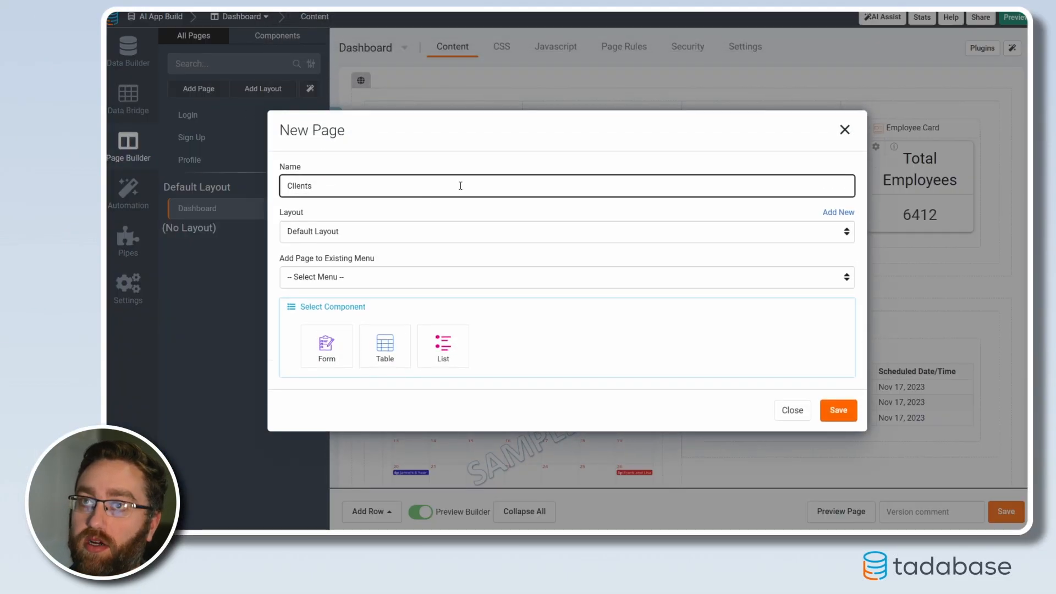
pyautogui.click(342, 279)
pyautogui.click(333, 308)
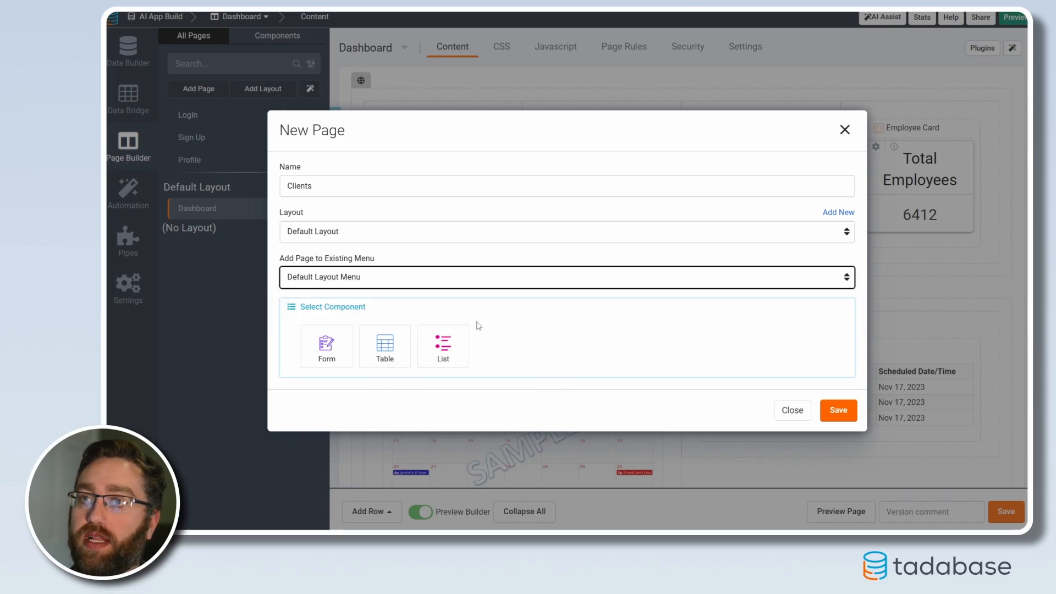
pyautogui.click(383, 350)
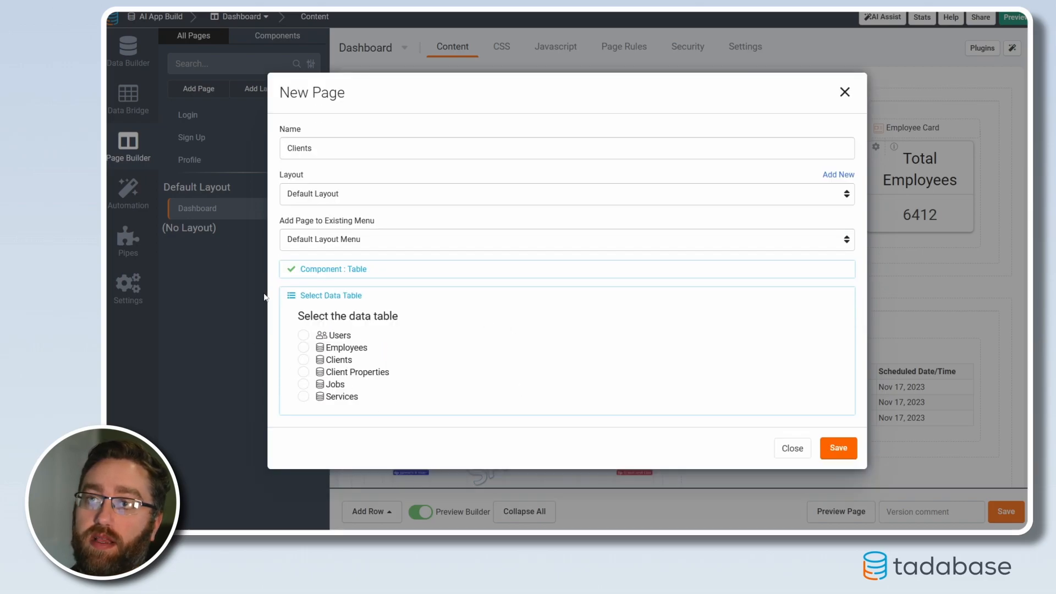
pyautogui.click(304, 360)
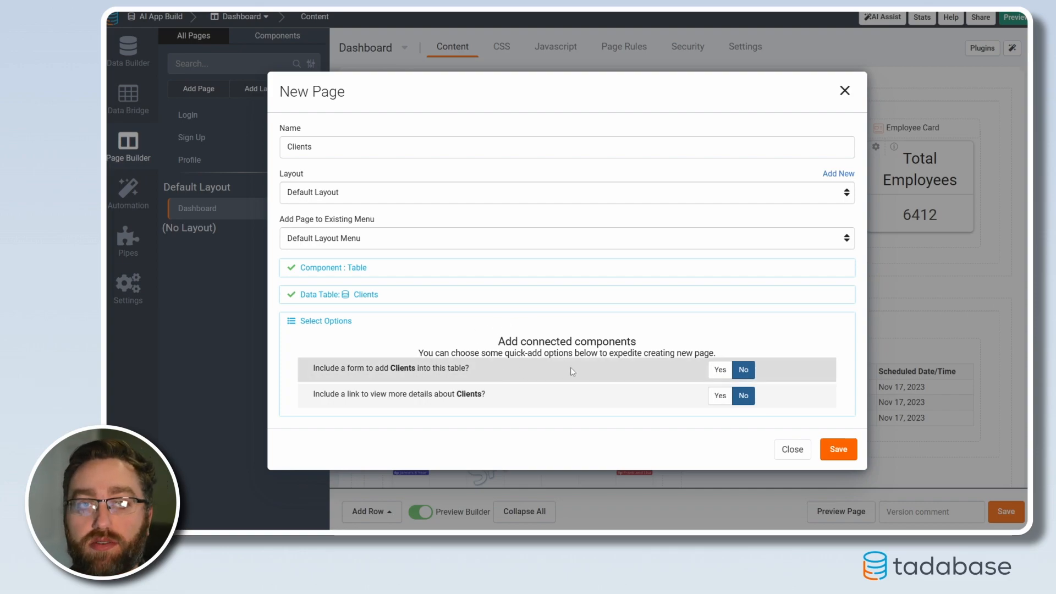
# Include a form to add Clients and a link to view more details, and save the new page
pyautogui.click(719, 370)
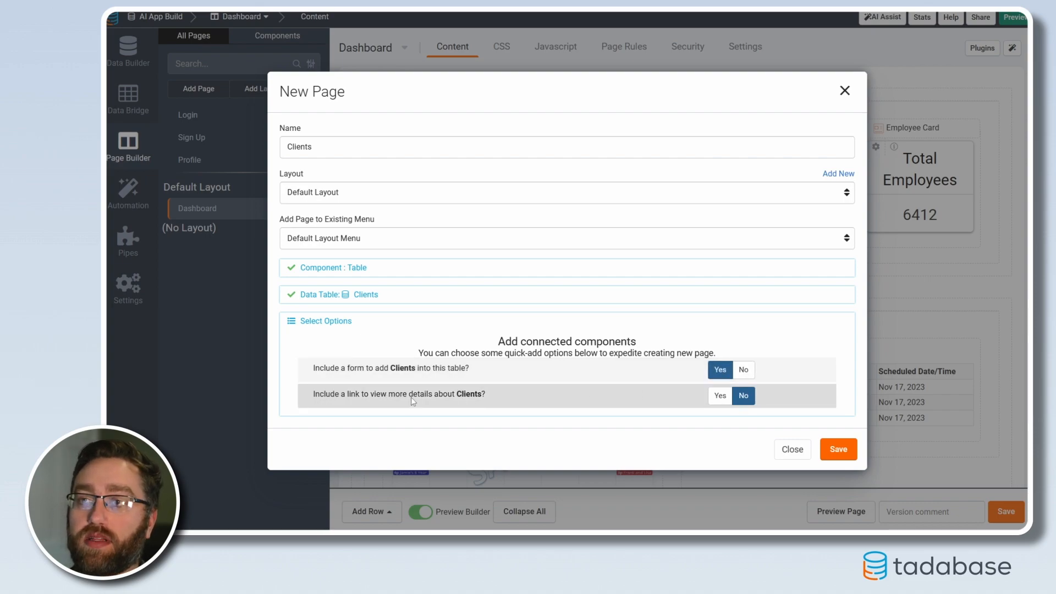
pyautogui.click(720, 396)
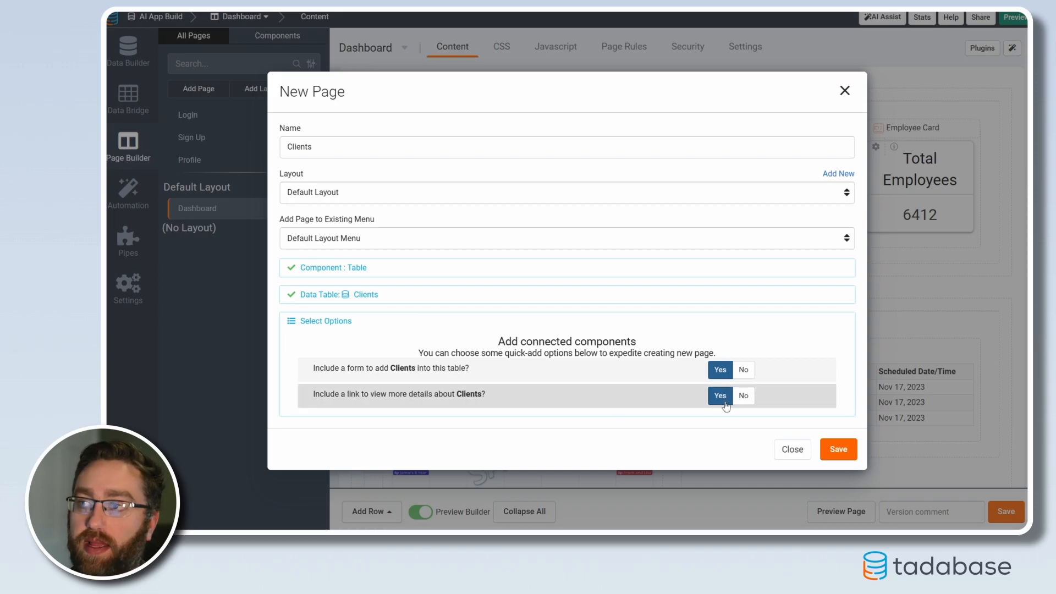
pyautogui.click(852, 457)
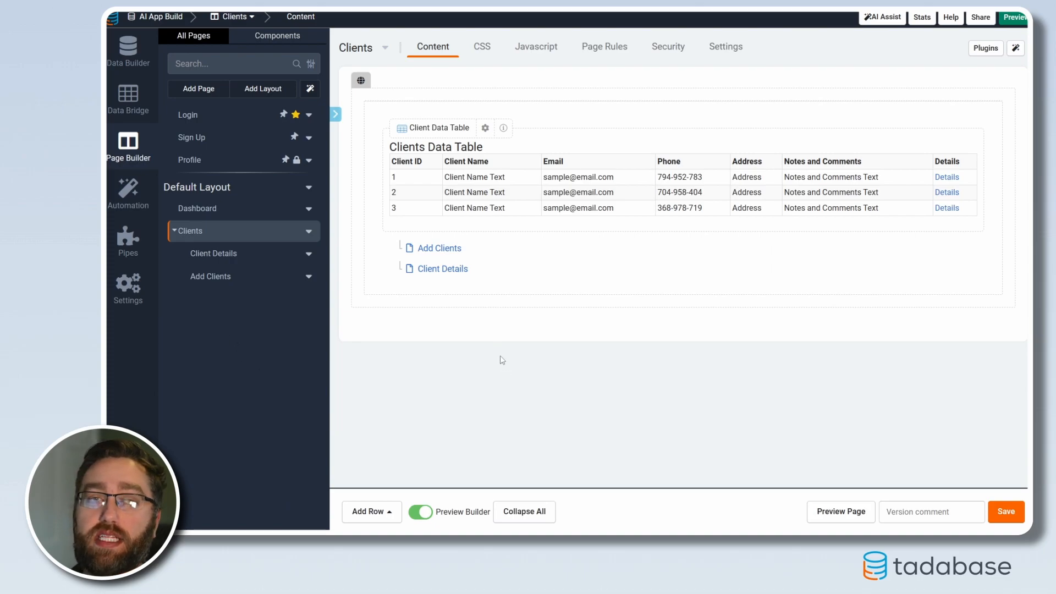
# Preview the Clients page, check its form for adding a new record, and close the form
pyautogui.click(834, 512)
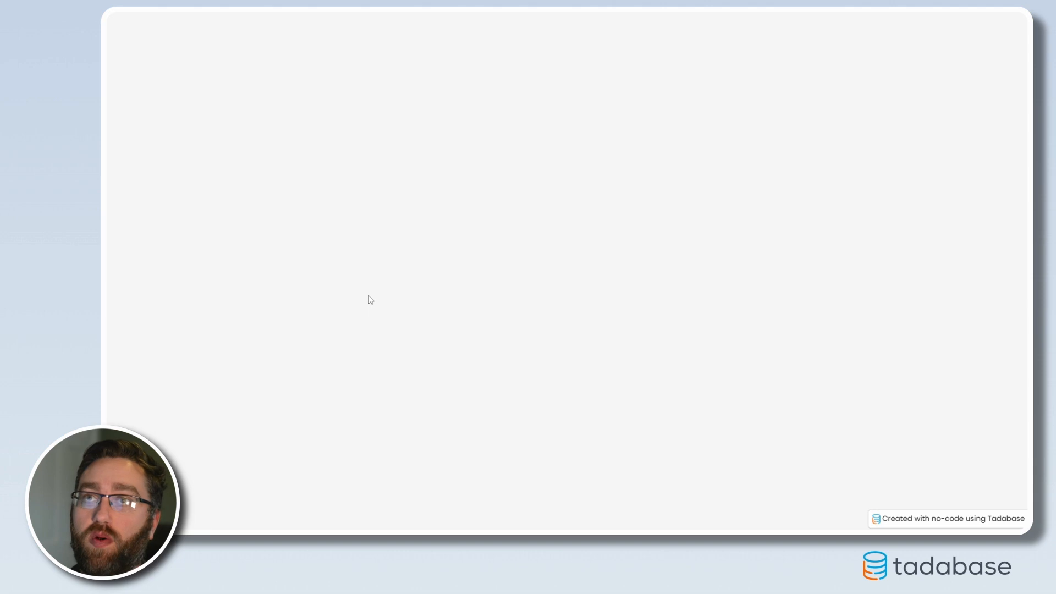
pyautogui.click(316, 111)
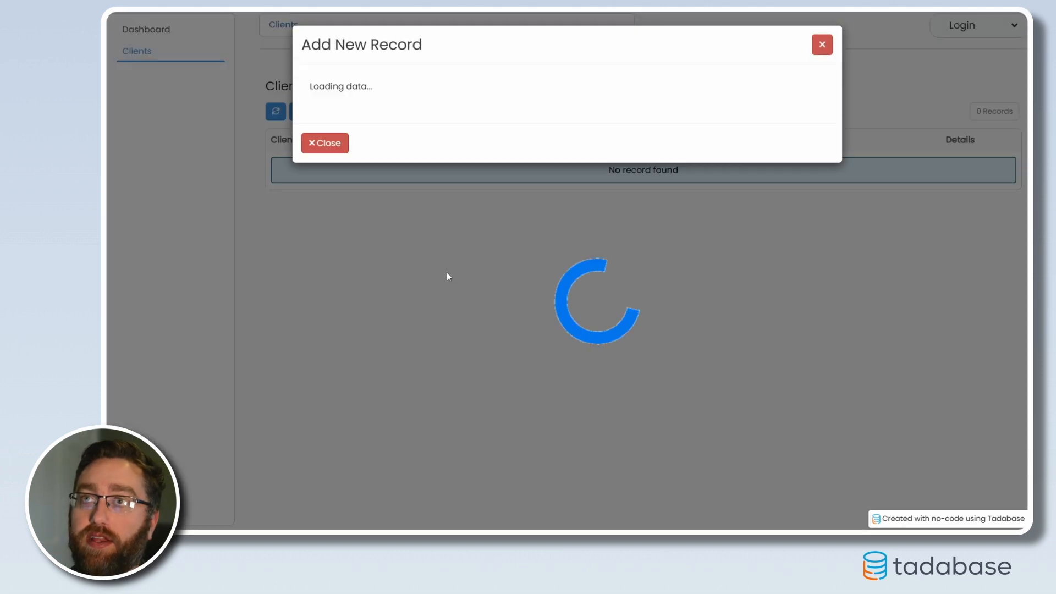
pyautogui.click(822, 44)
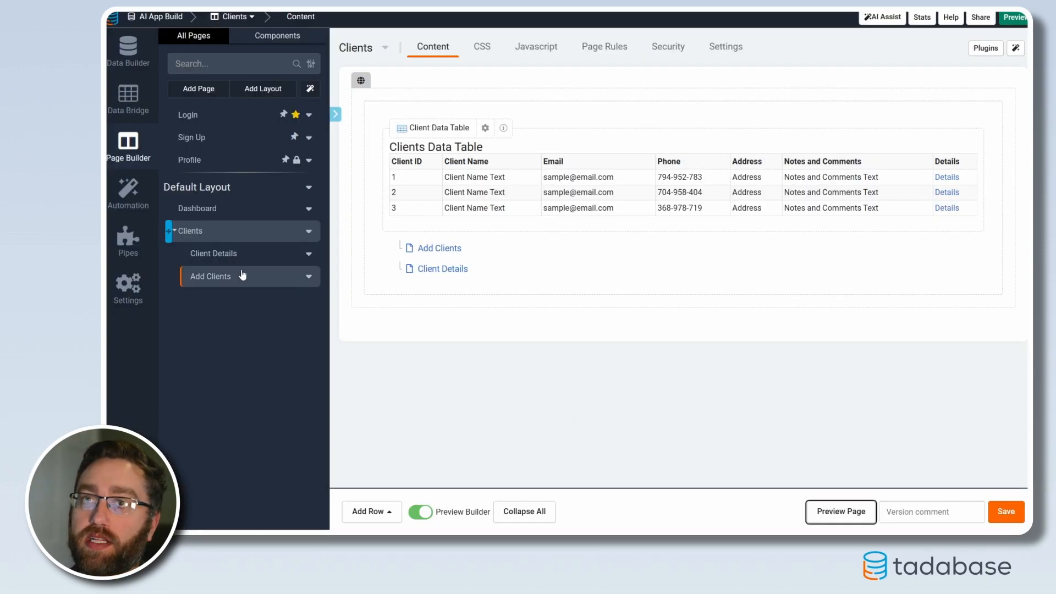
# On the Client Details page, add a one-column row with a customizable table of the Client Properties connected to this client
pyautogui.click(441, 269)
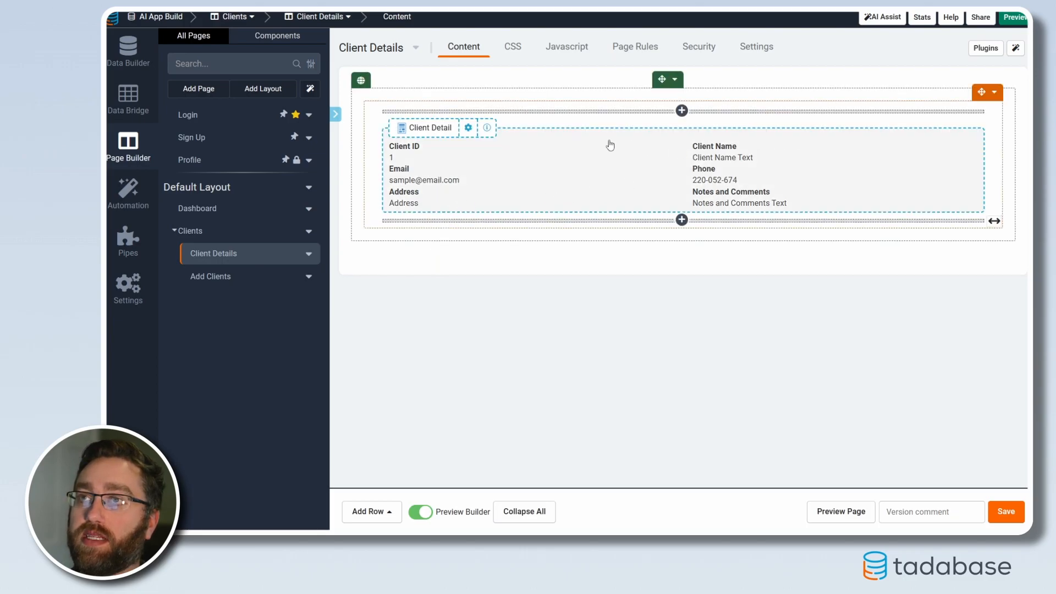
pyautogui.click(357, 517)
pyautogui.click(365, 377)
pyautogui.click(540, 307)
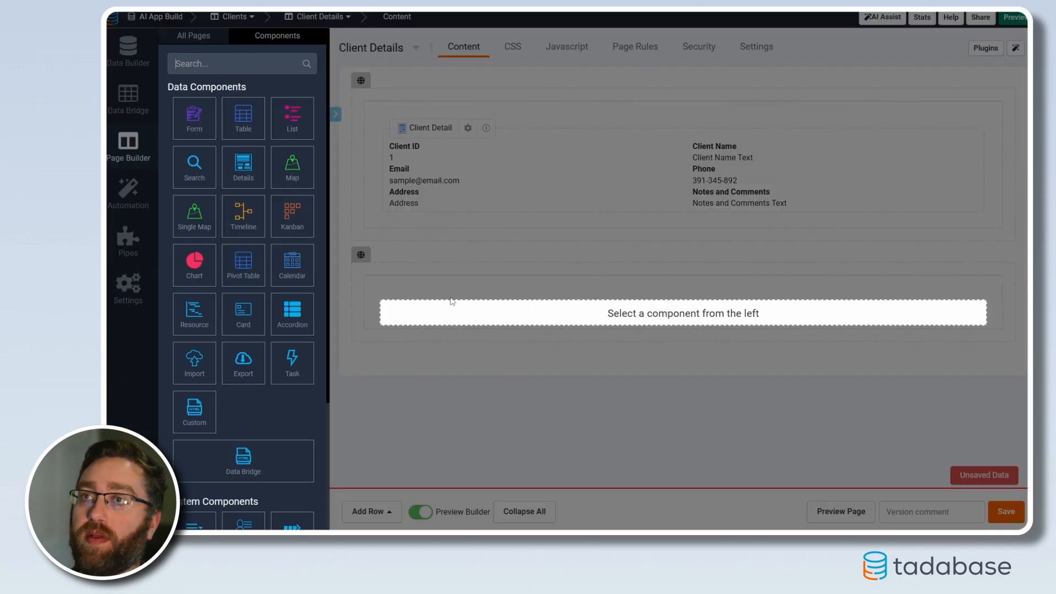
pyautogui.click(245, 122)
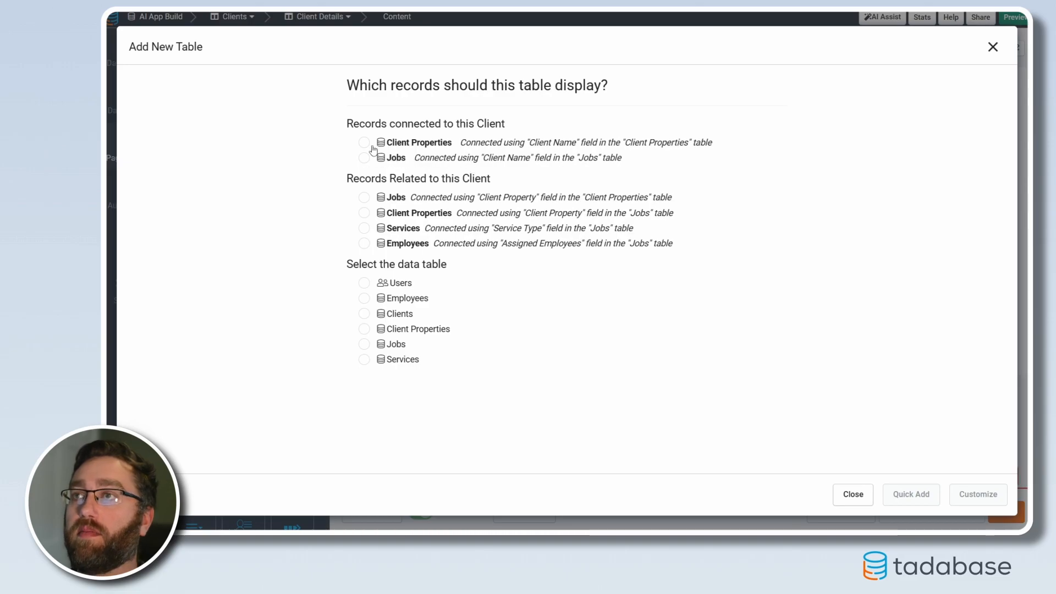
pyautogui.click(382, 145)
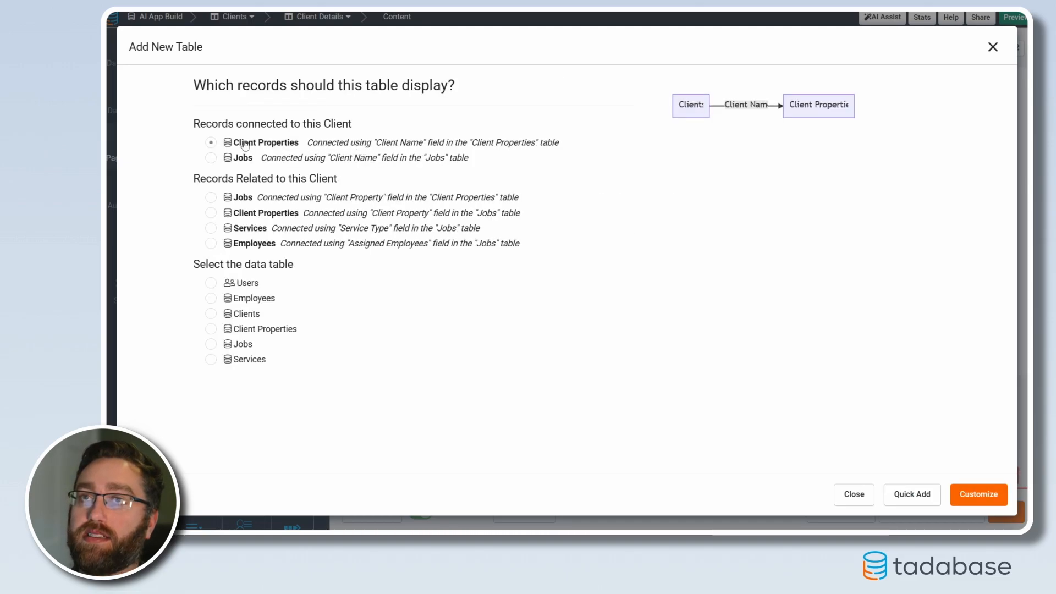
pyautogui.click(952, 495)
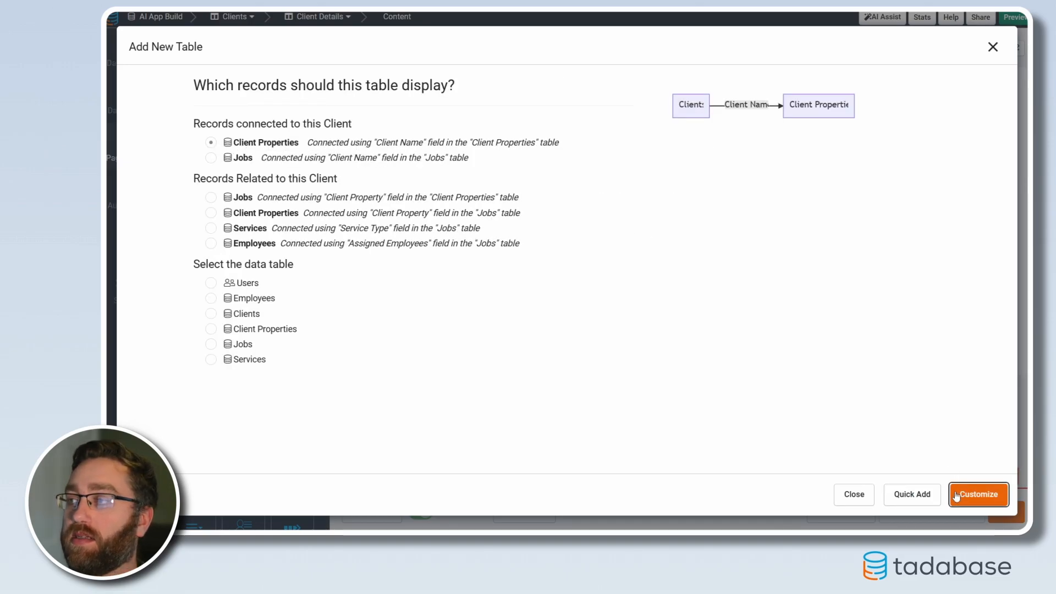
# Show the Property ID, Property Address, Property Size and Notes columns in the client property table and save it
pyautogui.click(158, 137)
pyautogui.click(159, 157)
pyautogui.click(154, 177)
pyautogui.click(920, 497)
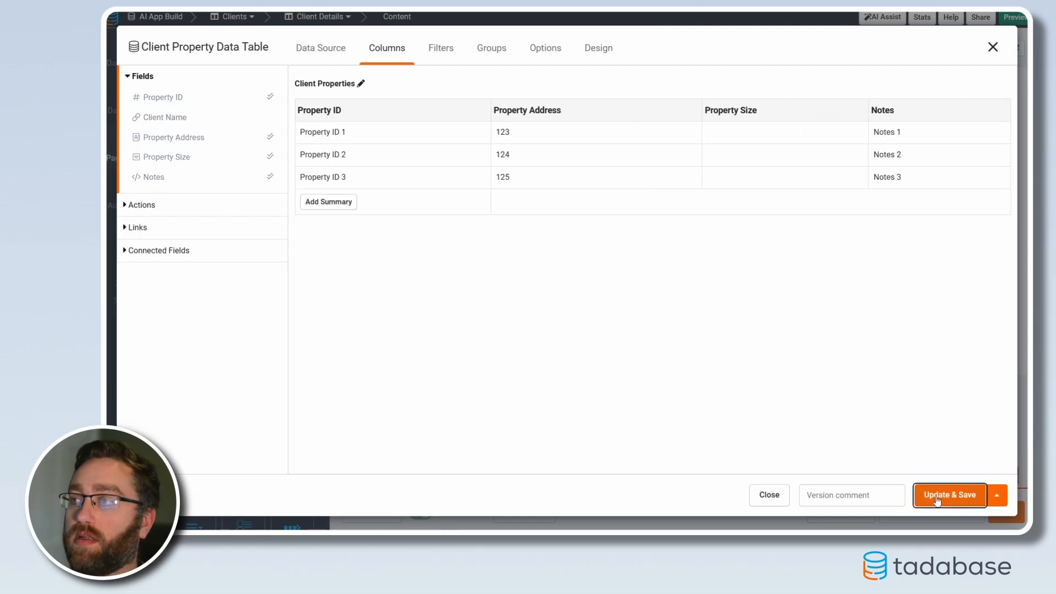
# Add another one-column row with a customizable table of the Jobs connected to this client through Client Name
pyautogui.click(371, 512)
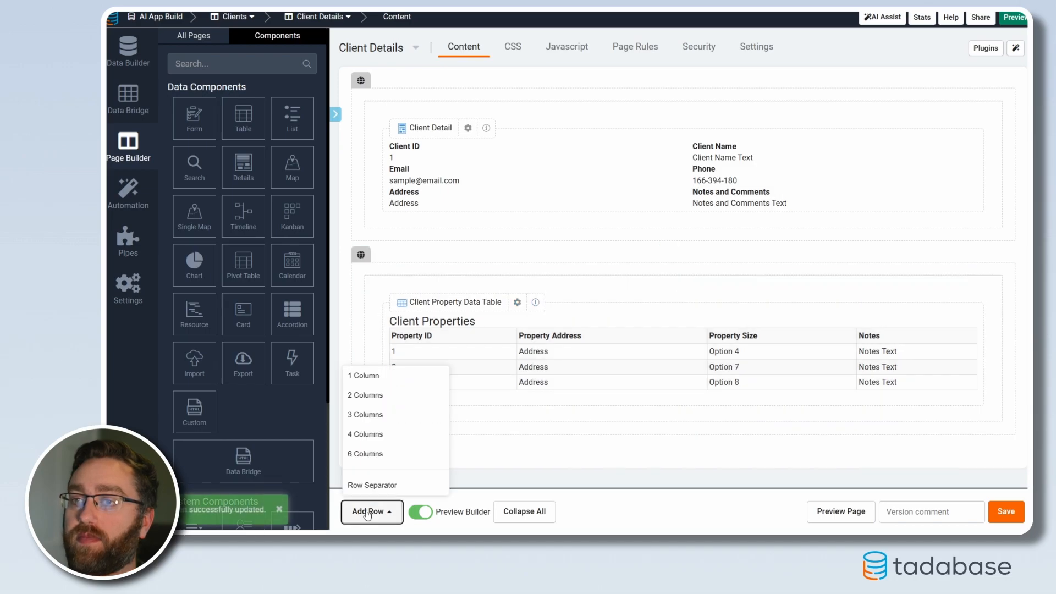
pyautogui.click(365, 374)
pyautogui.click(547, 399)
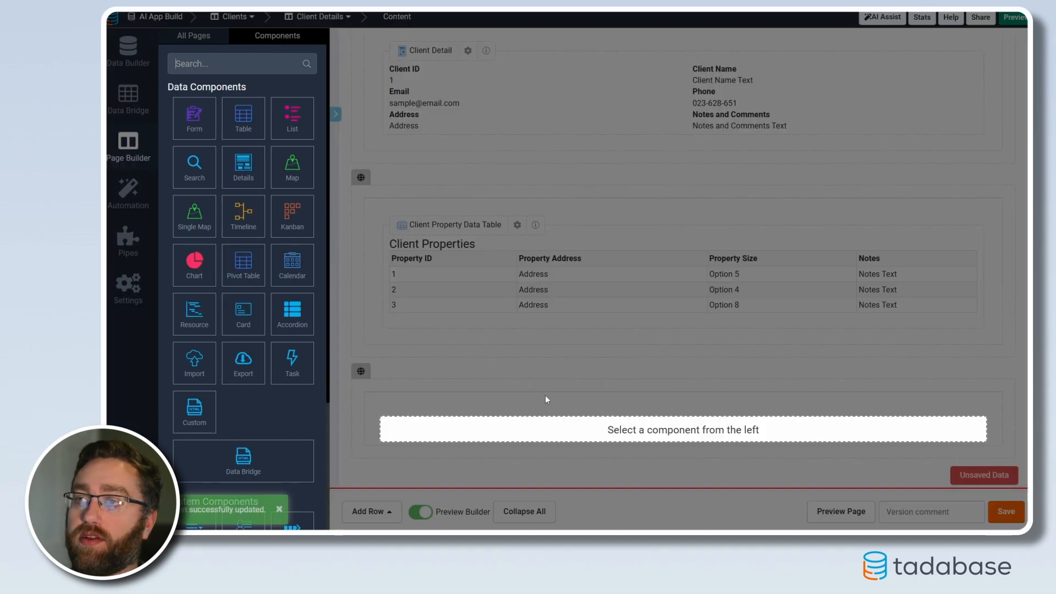
pyautogui.click(243, 118)
pyautogui.click(393, 160)
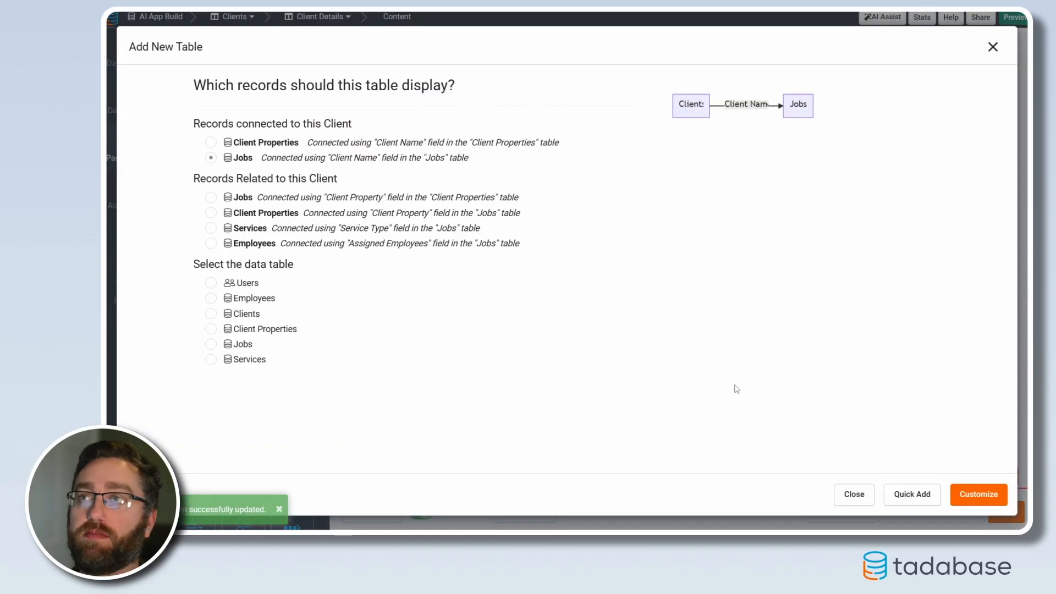
pyautogui.click(979, 494)
# Add all fields except Client Name as columns of the client's Jobs table, from Job ID to Assigned Employees, and save it
pyautogui.click(155, 98)
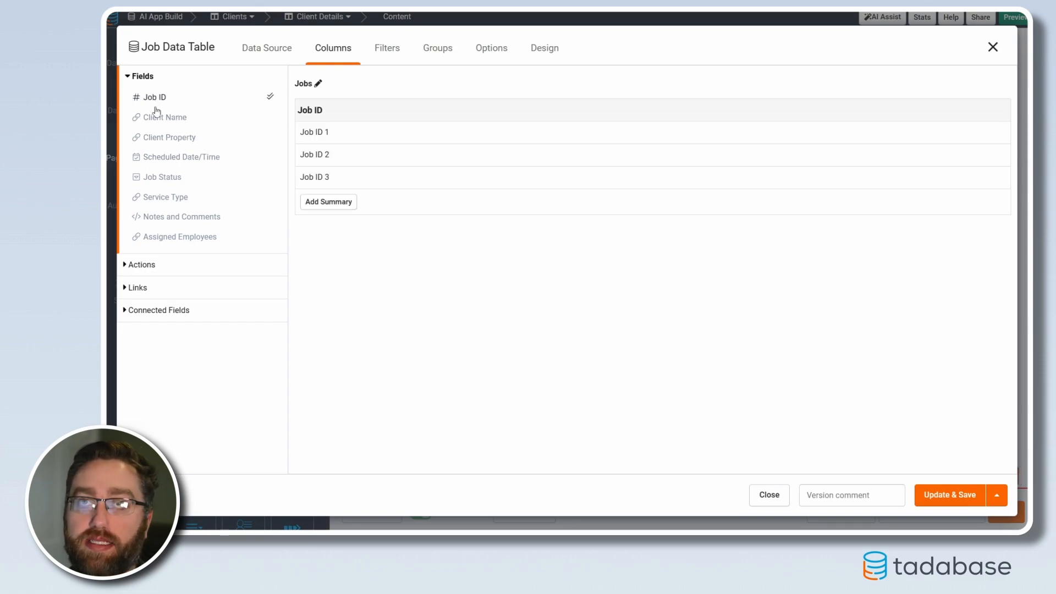
pyautogui.click(167, 137)
pyautogui.click(168, 157)
pyautogui.click(164, 176)
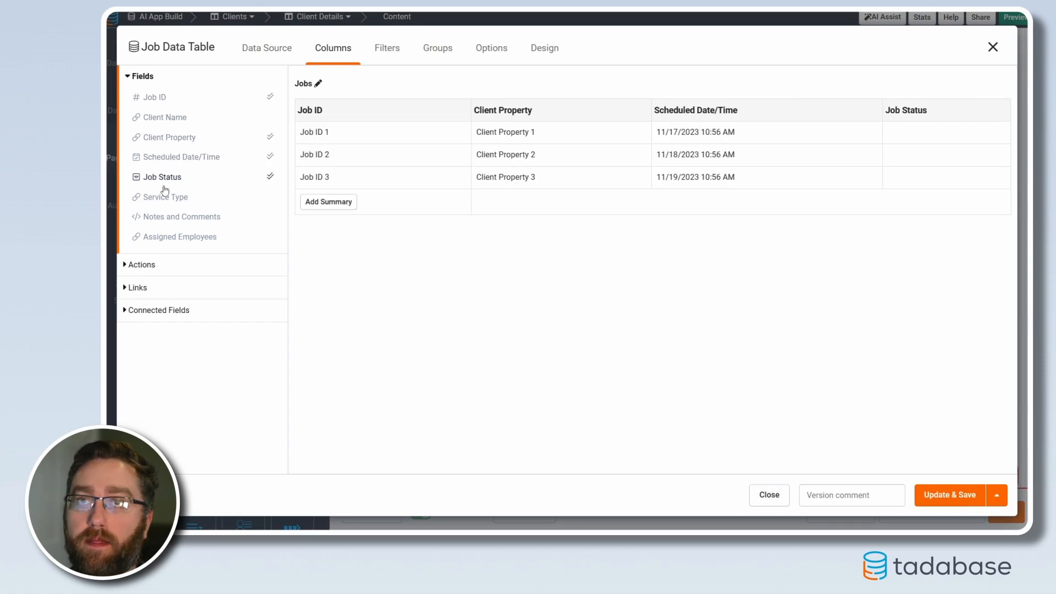
pyautogui.click(164, 197)
pyautogui.click(173, 217)
pyautogui.click(178, 238)
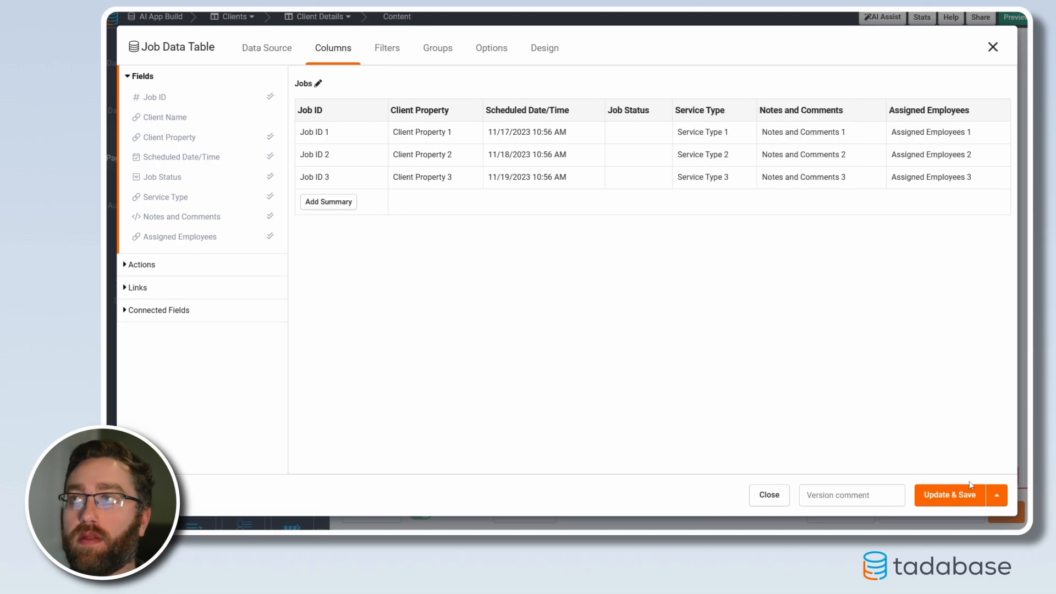
pyautogui.click(950, 495)
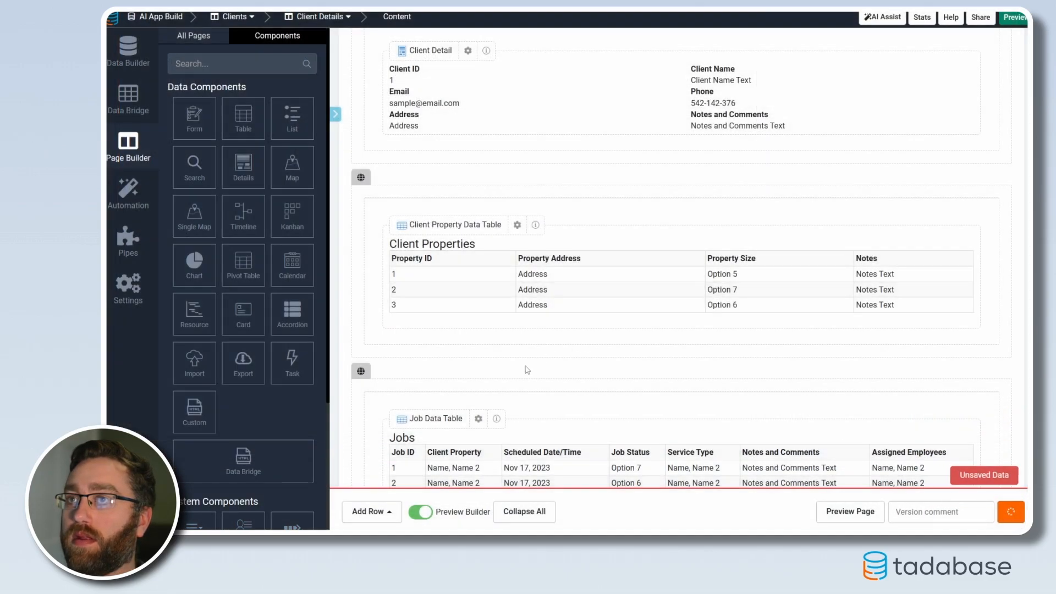
pyautogui.scroll(1, 545, 427)
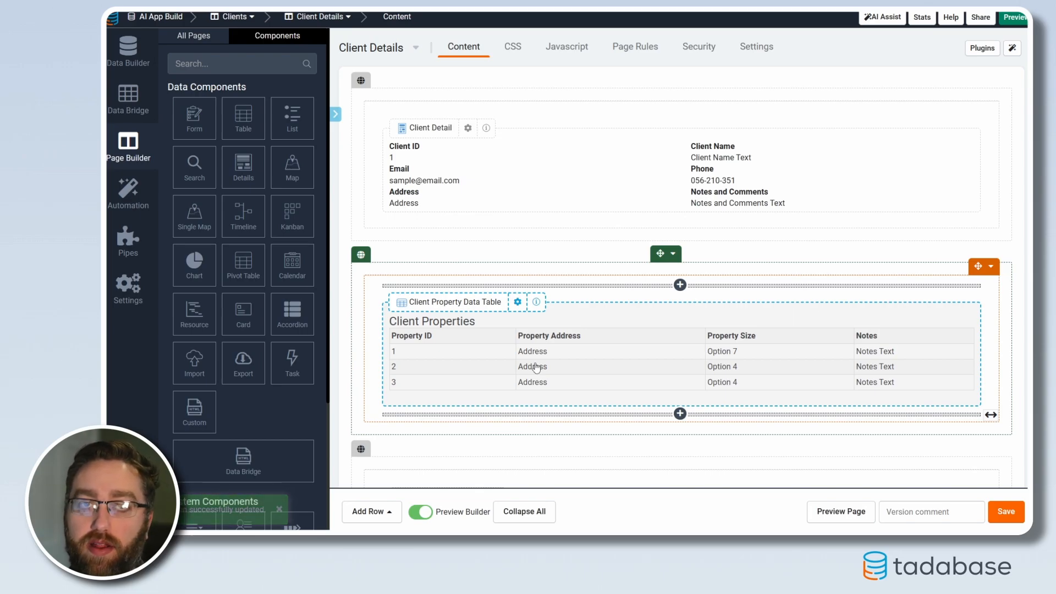
pyautogui.scroll(-3, 537, 368)
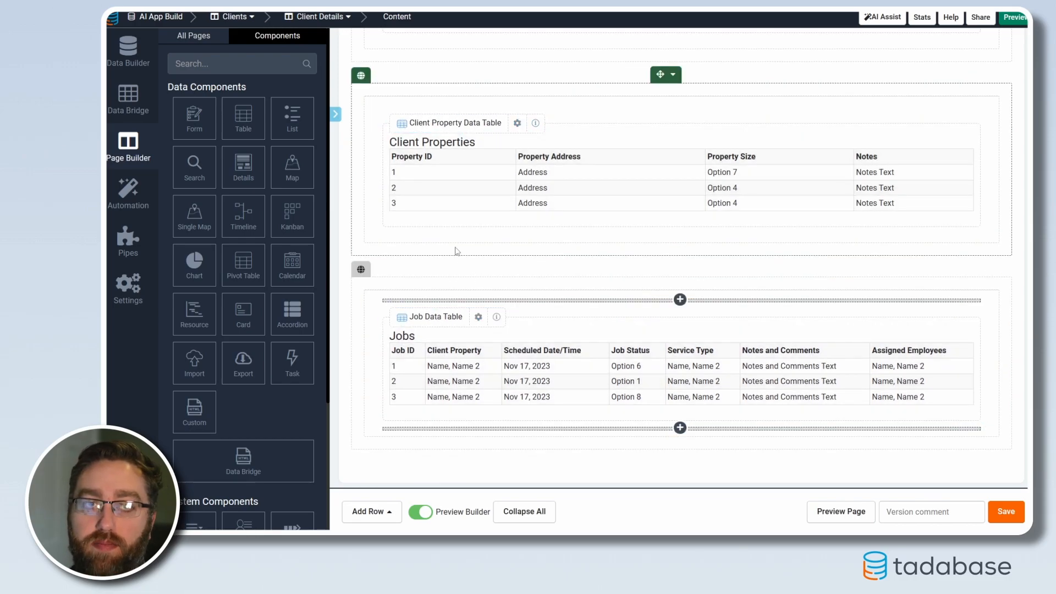
pyautogui.scroll(2, 473, 275)
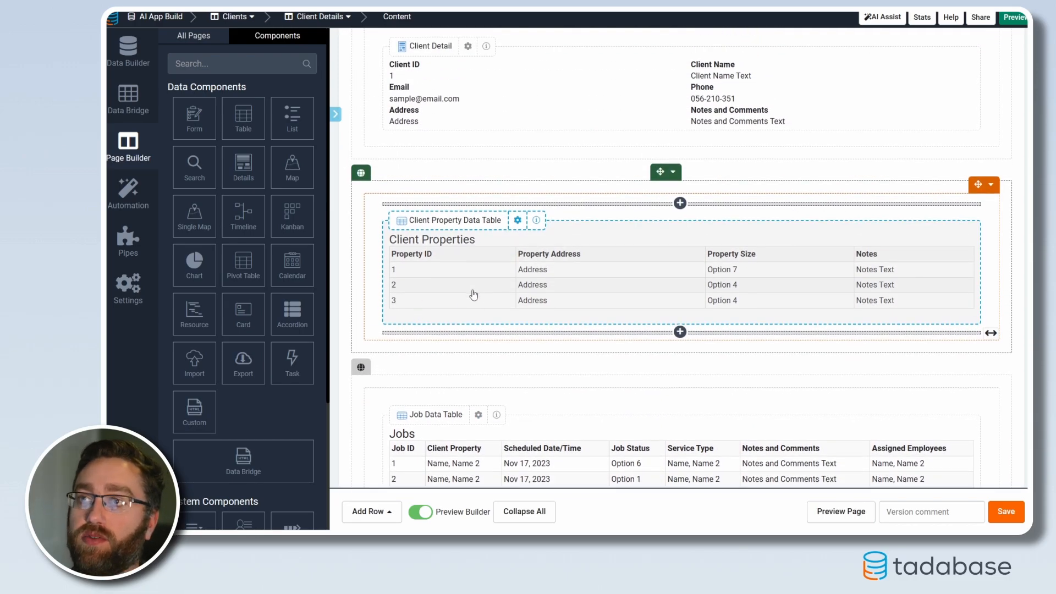
pyautogui.scroll(-2, 474, 294)
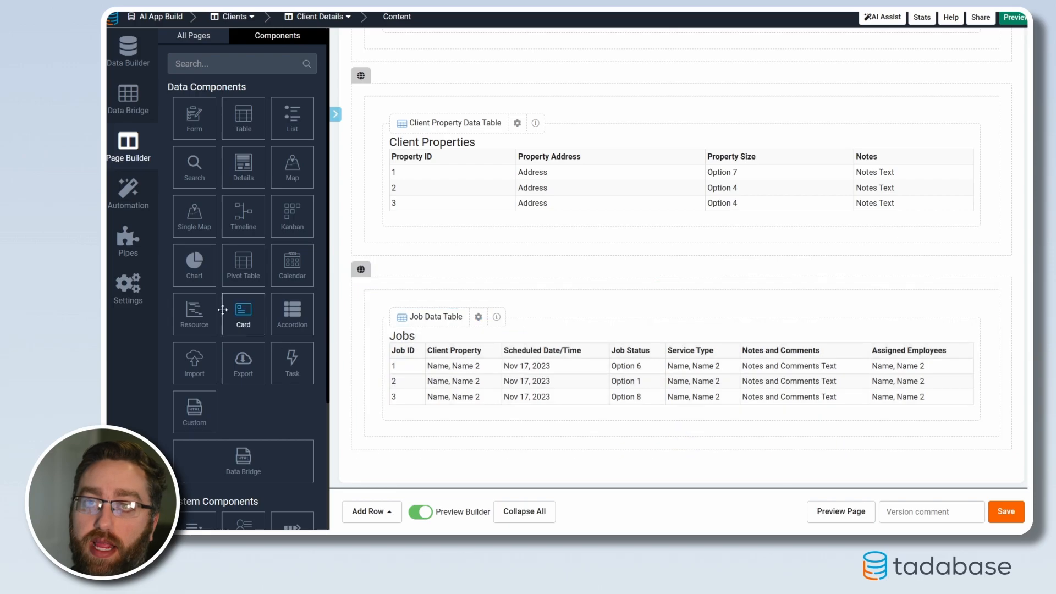
# Set up a new page named Employees in the Default Layout Menu, with a table component based on the Employees data table
pyautogui.click(194, 36)
pyautogui.click(198, 89)
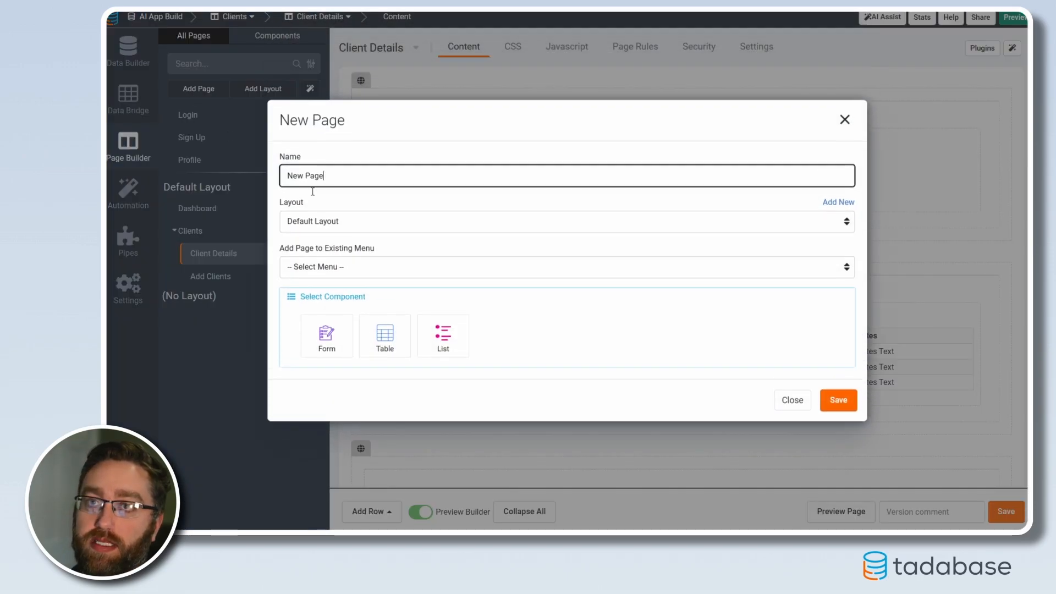
pyautogui.write('Employees')
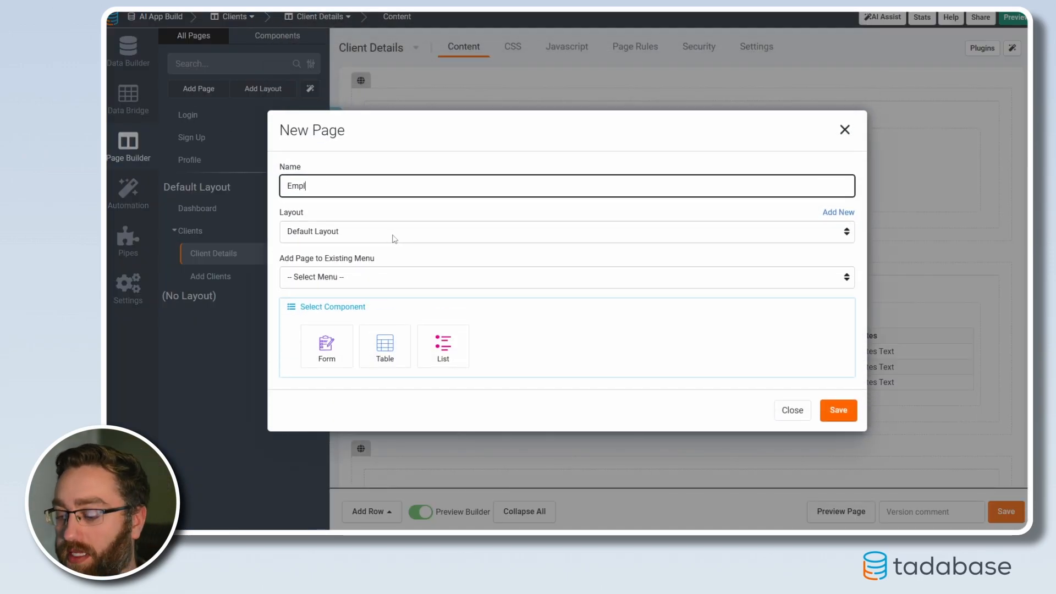
pyautogui.click(337, 282)
pyautogui.click(337, 303)
pyautogui.click(384, 344)
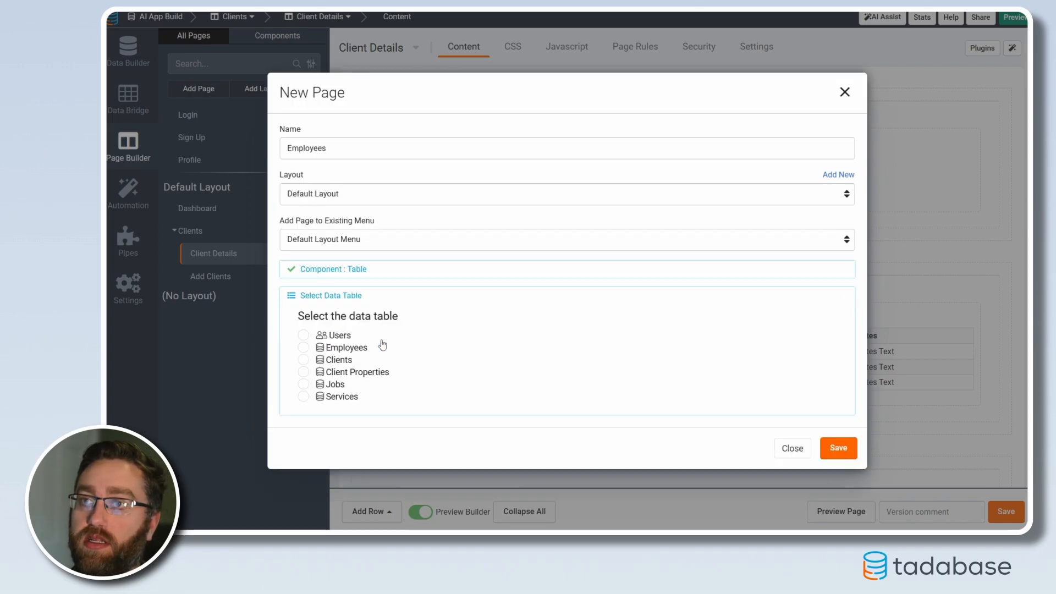
pyautogui.click(328, 348)
# Include a form to add Employees and a link to view more details, and save the Employees page
pyautogui.click(715, 376)
pyautogui.click(720, 396)
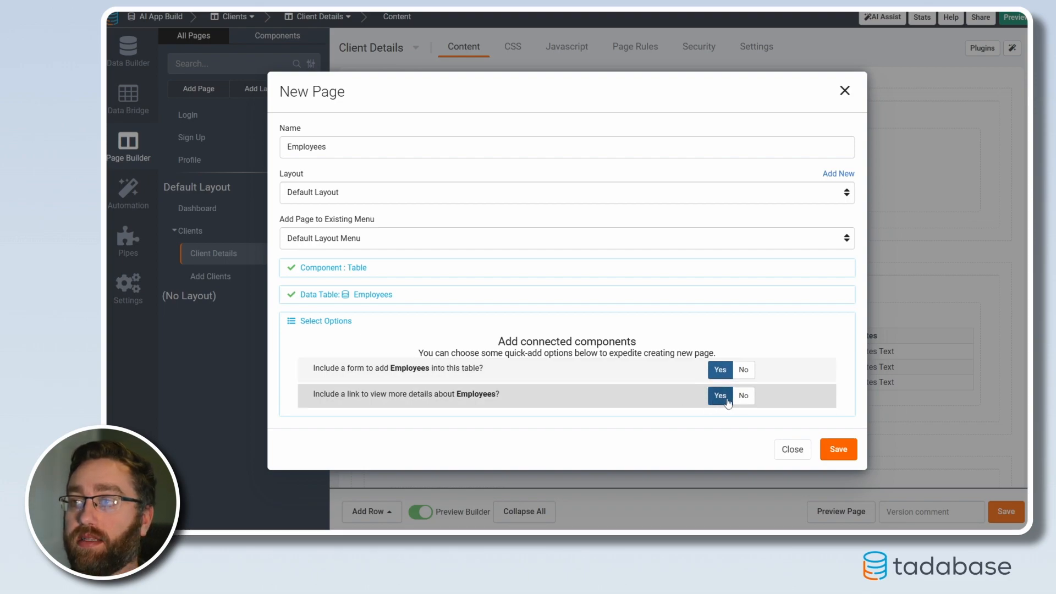
pyautogui.click(836, 450)
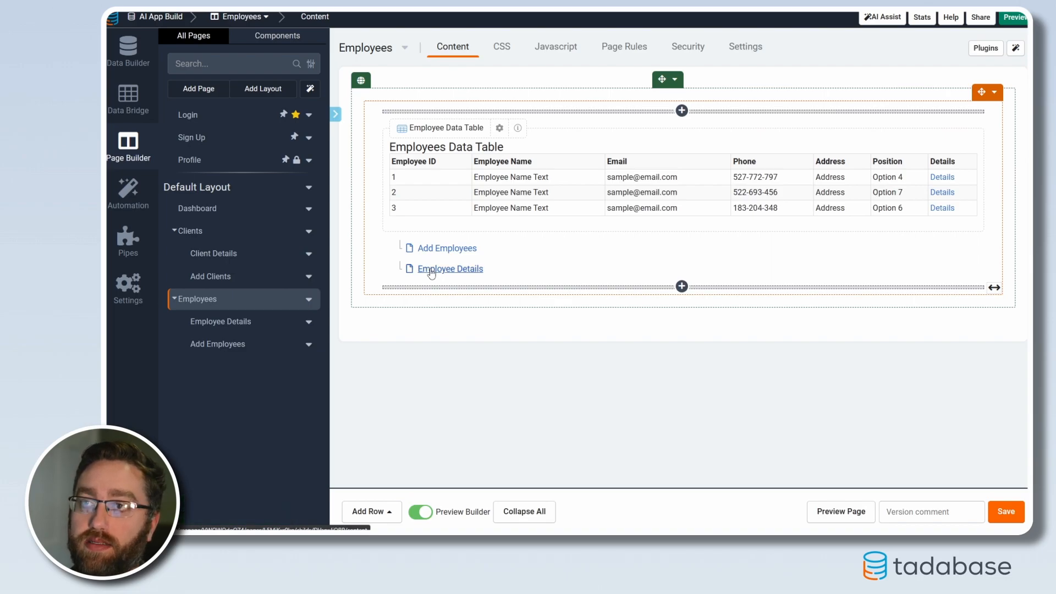
# On the Employee Details page, add a one-column row with a customizable table of Jobs connected through Assigned Employees
pyautogui.click(431, 269)
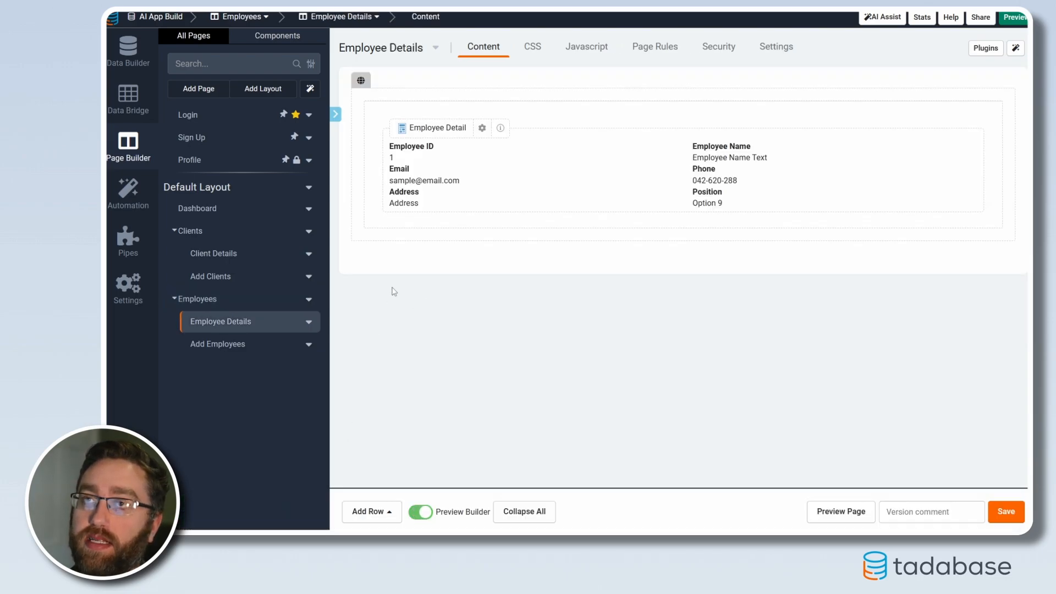
pyautogui.click(371, 511)
pyautogui.click(385, 378)
pyautogui.click(483, 314)
pyautogui.click(242, 129)
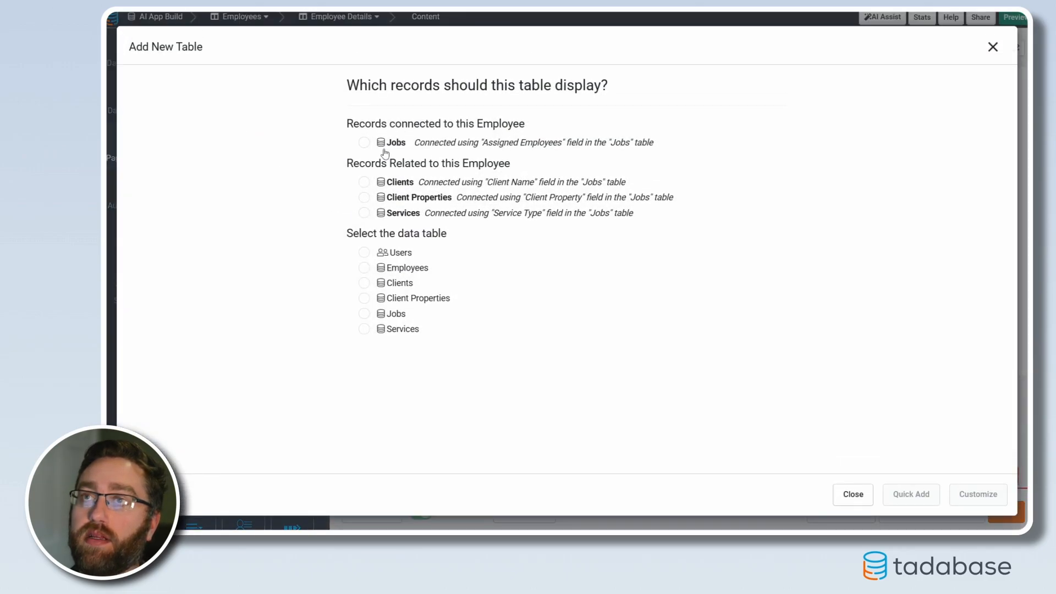
pyautogui.click(392, 145)
pyautogui.click(953, 495)
# Add the Job ID through Notes and Comments fields as columns of the employee's Jobs table, leaving out Assigned Employees, and save it
pyautogui.click(159, 98)
pyautogui.click(167, 120)
pyautogui.click(168, 137)
pyautogui.click(168, 157)
pyautogui.click(164, 177)
pyautogui.click(163, 197)
pyautogui.click(170, 216)
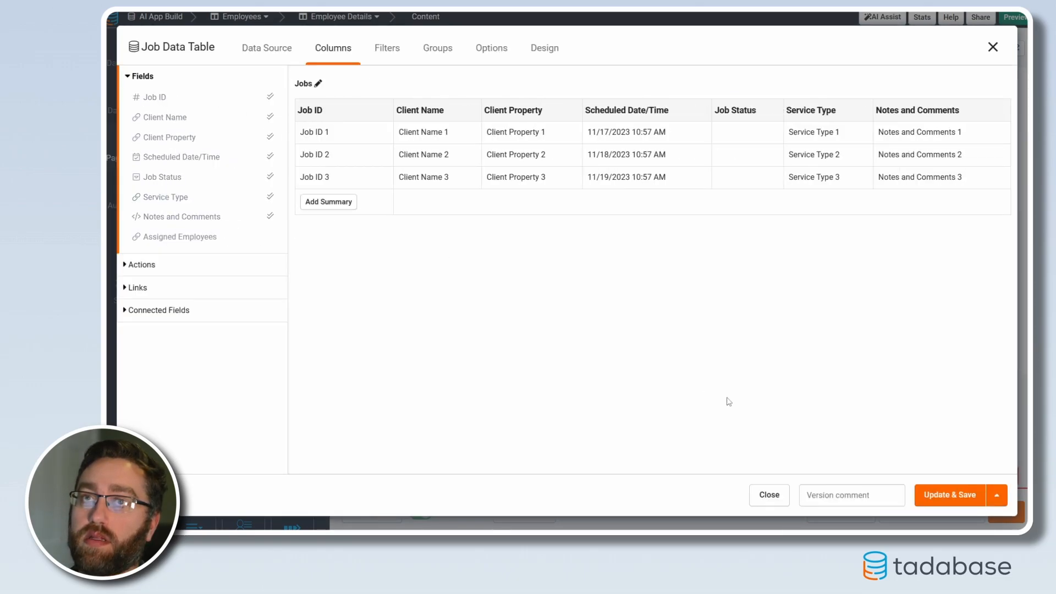
pyautogui.click(949, 495)
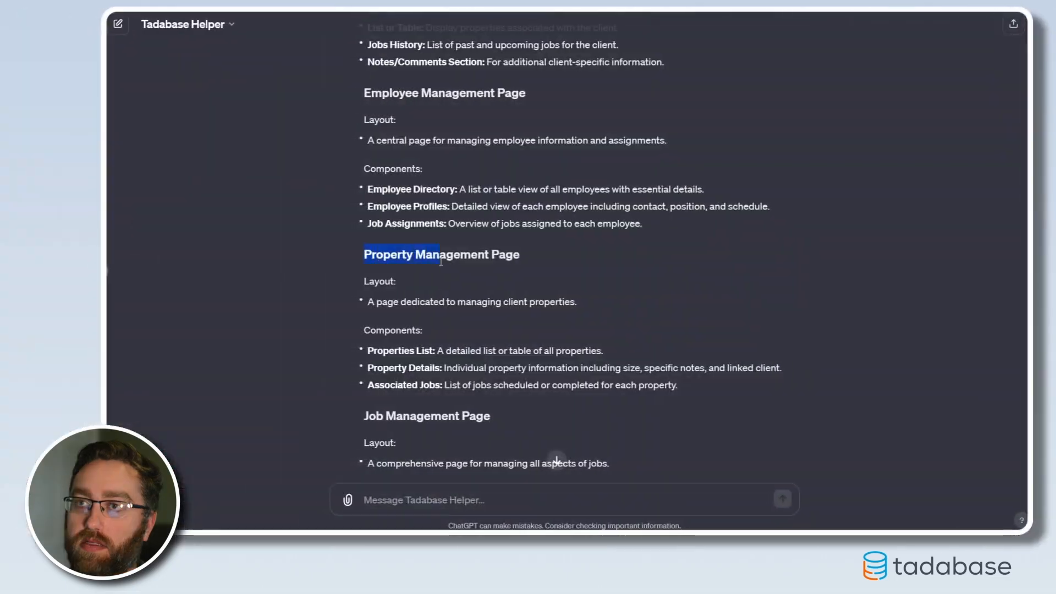
# Read the suggested layouts and components for the Property Management, Job Management and Services pages in ChatGPT
pyautogui.click(505, 286)
pyautogui.scroll(-2, 416, 322)
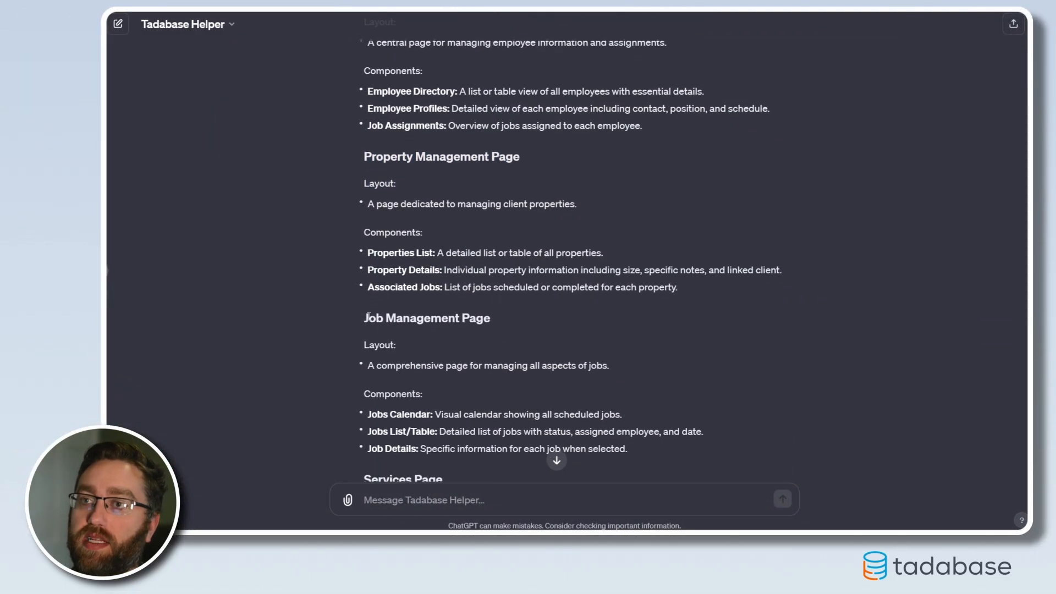
pyautogui.moveTo(368, 315); pyautogui.dragTo(476, 318)
pyautogui.scroll(-2, 422, 376)
pyautogui.moveTo(367, 382); pyautogui.dragTo(470, 382)
pyautogui.click(469, 382)
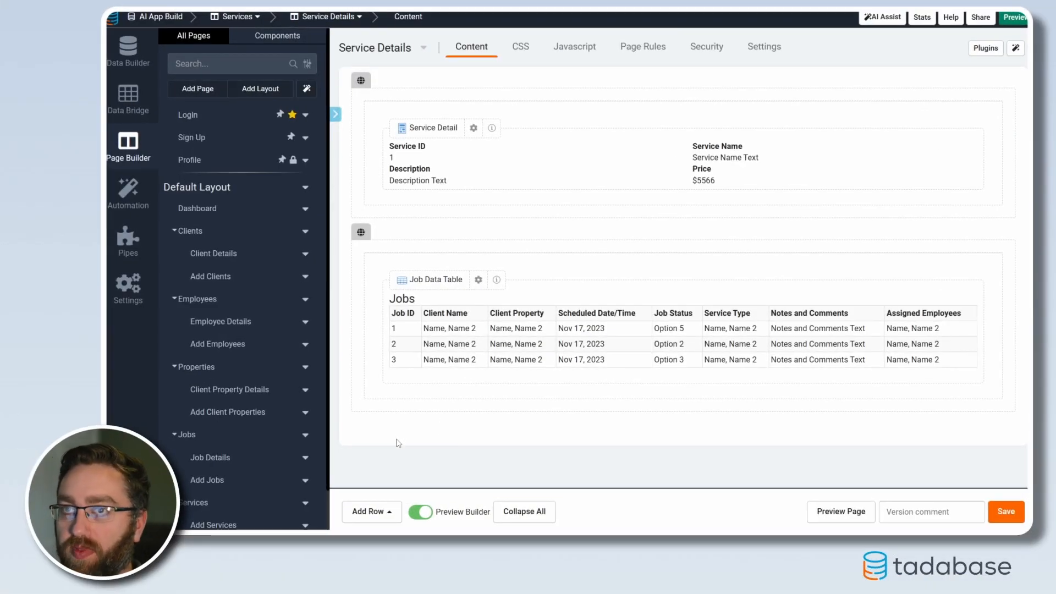
# Review the detail components and connected tables on the Client Property Details, Service Details, Job Details and Client Details pages
pyautogui.scroll(-1, 231, 330)
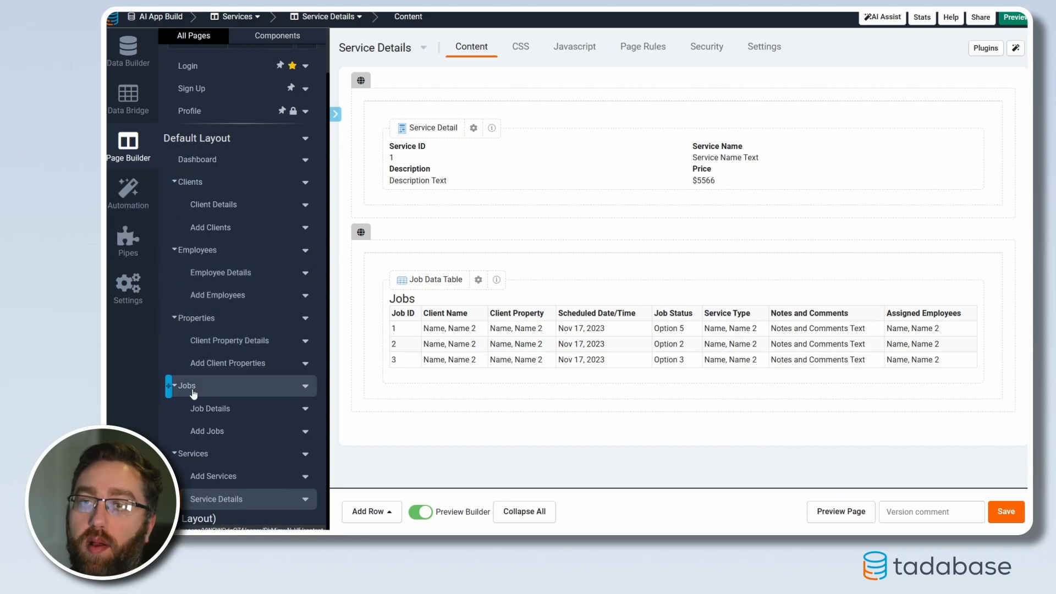
pyautogui.click(214, 341)
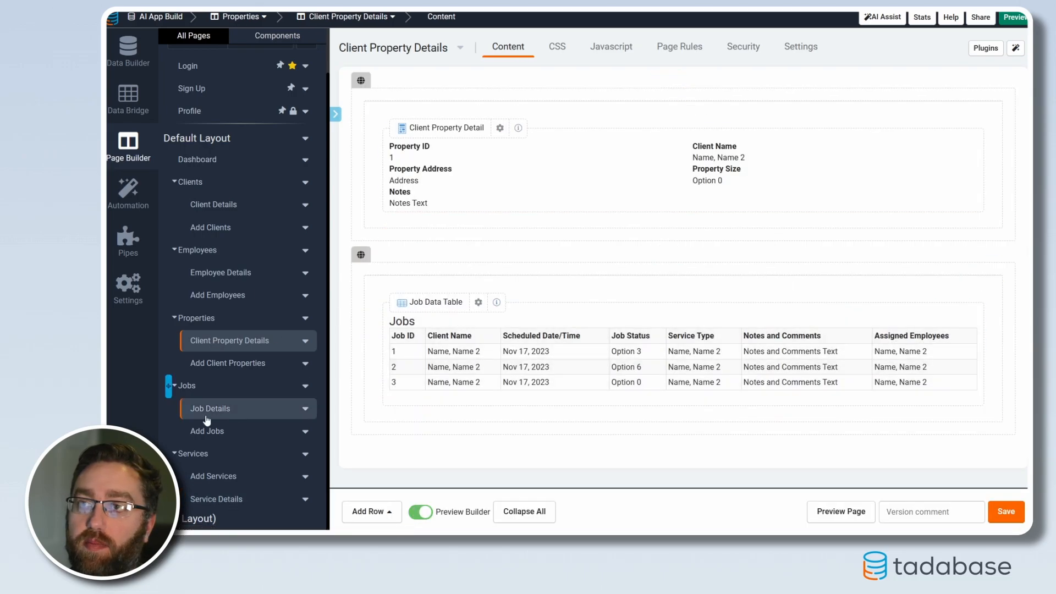
pyautogui.click(219, 500)
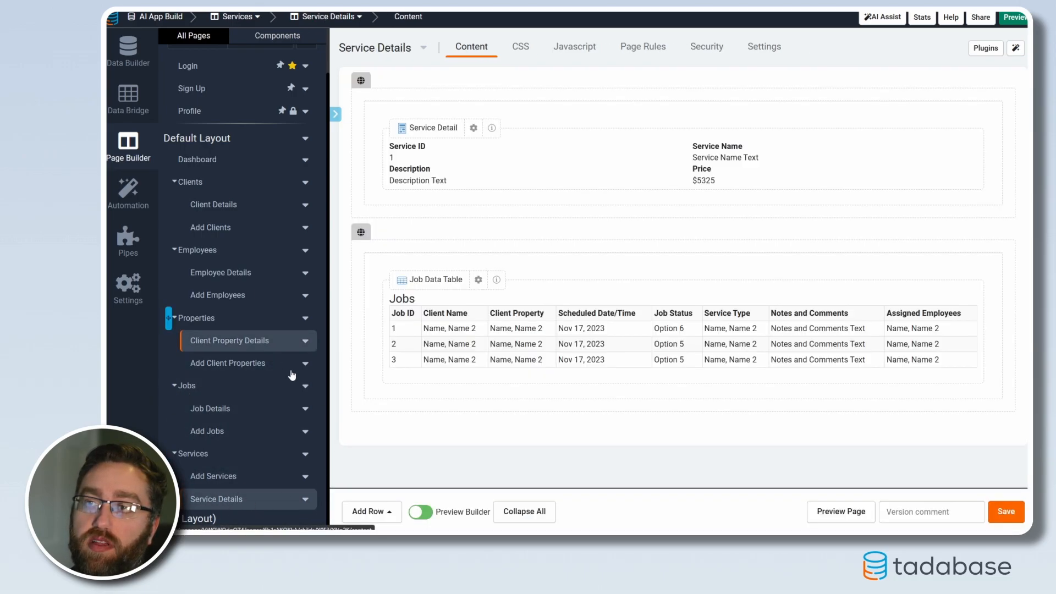
pyautogui.click(223, 408)
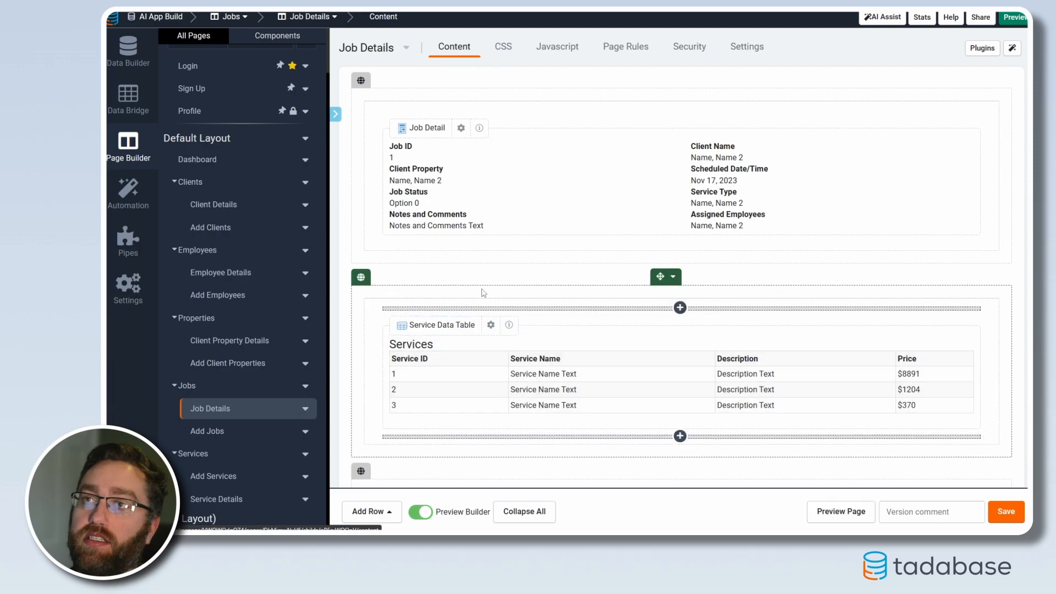
pyautogui.scroll(-2, 465, 325)
pyautogui.scroll(-1, 465, 325)
pyautogui.scroll(3, 521, 392)
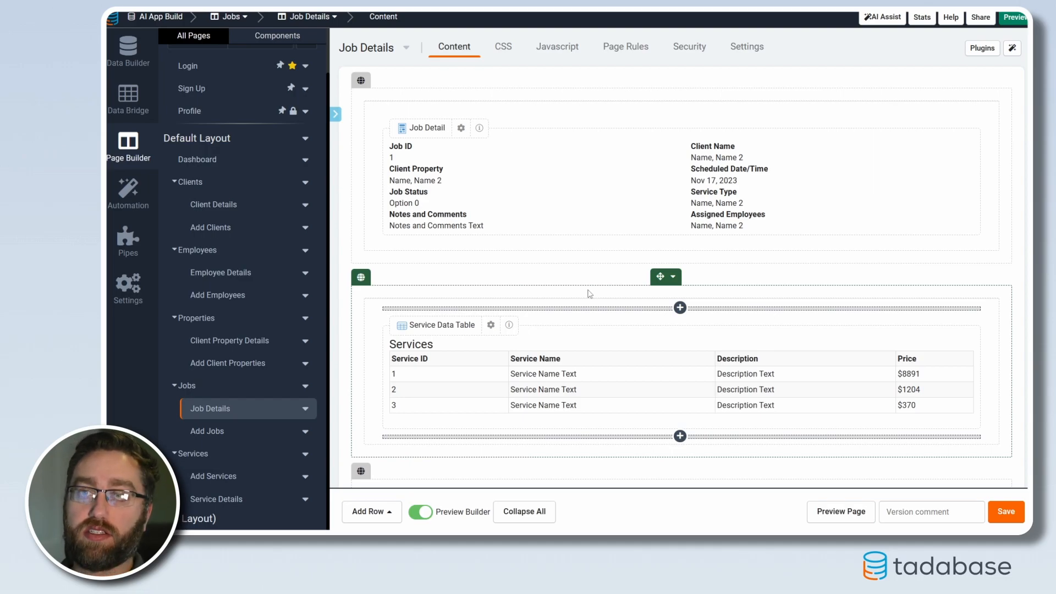
pyautogui.click(232, 204)
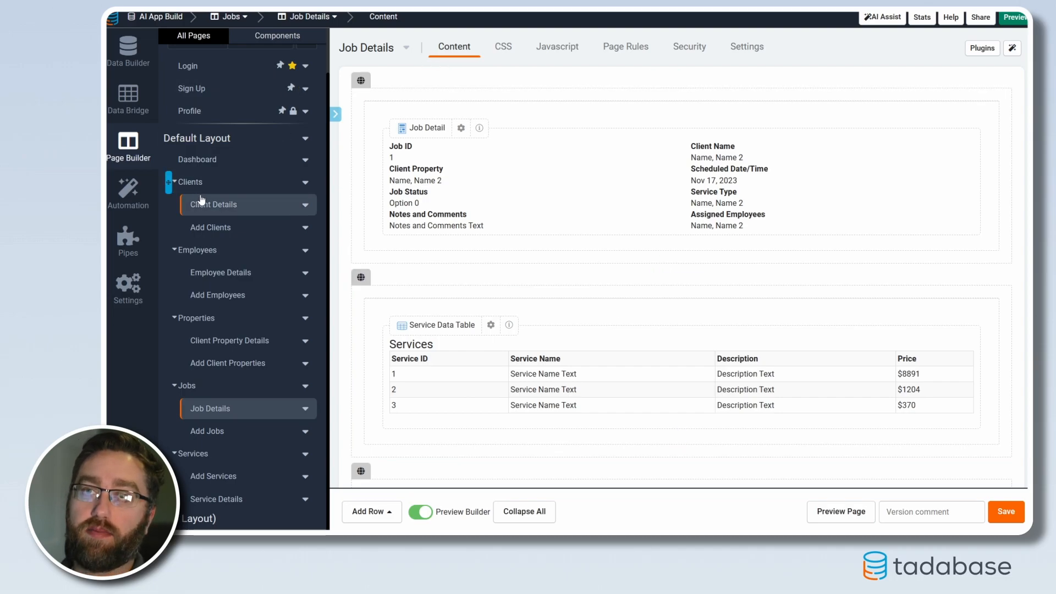
pyautogui.scroll(-3, 467, 225)
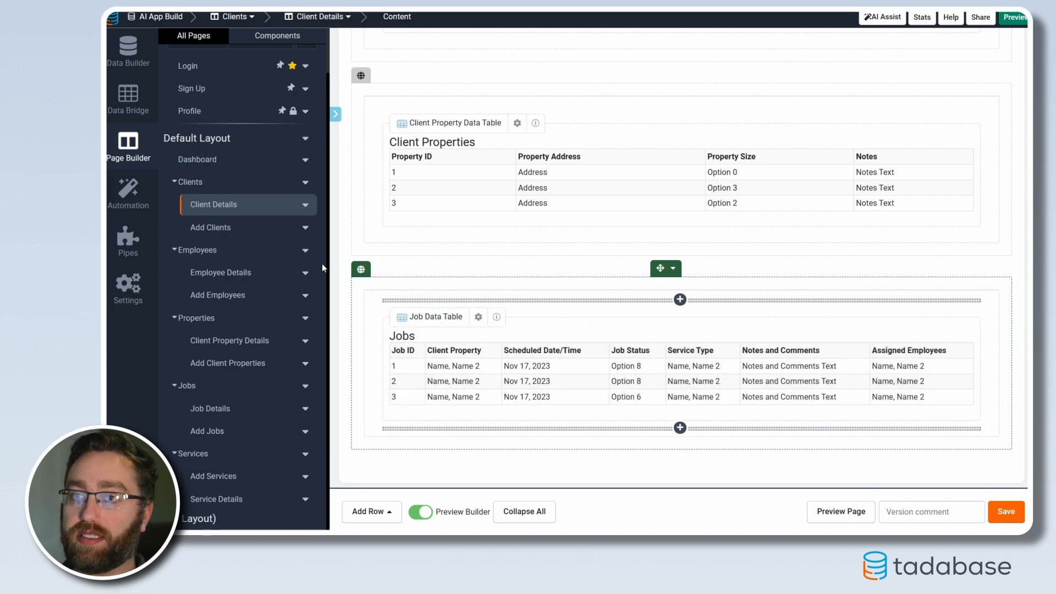
pyautogui.click(243, 421)
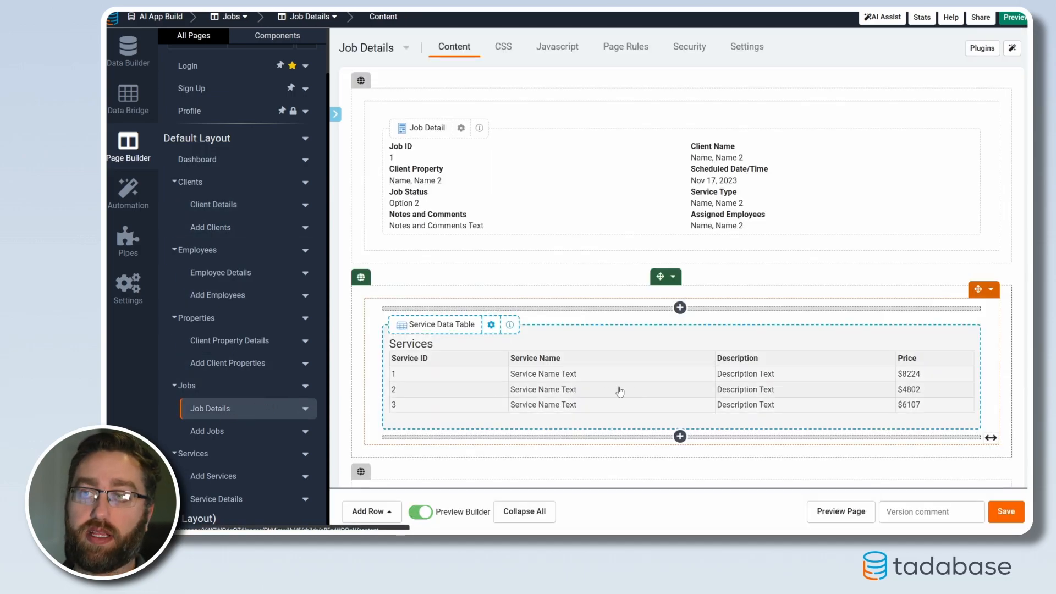
pyautogui.scroll(-3, 589, 389)
pyautogui.scroll(3, 565, 378)
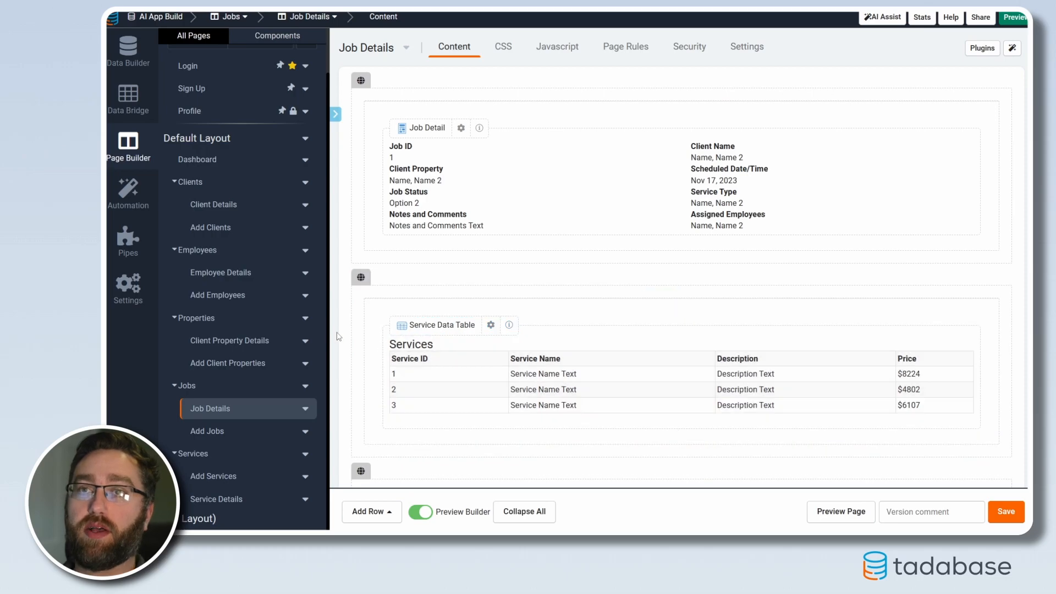
# On the Client Details page, add a connected page link to Properties > Client Property Details in the Client Properties table and save it
pyautogui.click(213, 205)
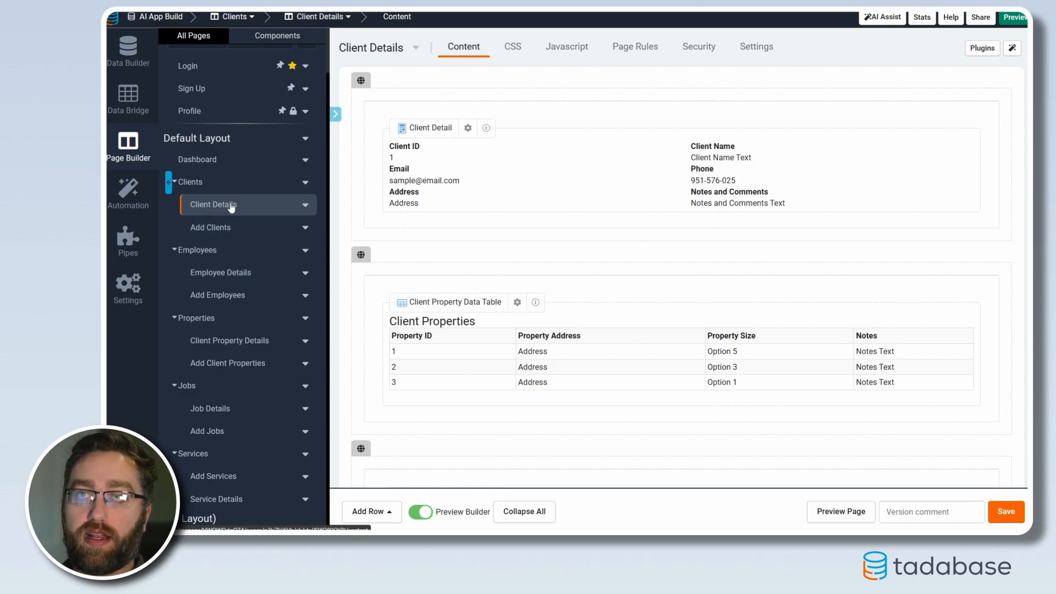
pyautogui.scroll(-3, 448, 373)
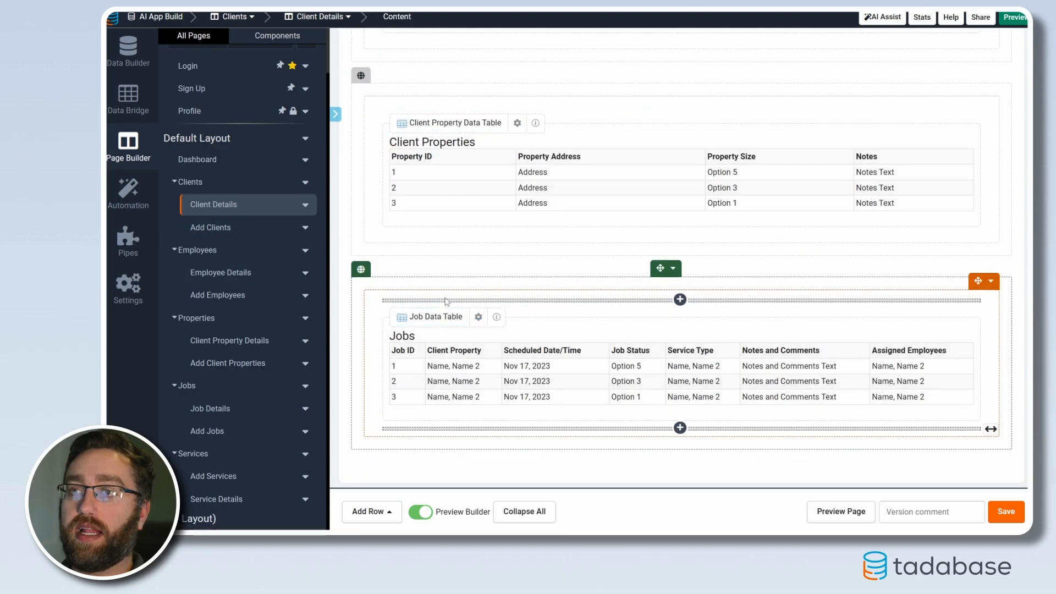
pyautogui.click(437, 198)
pyautogui.click(141, 228)
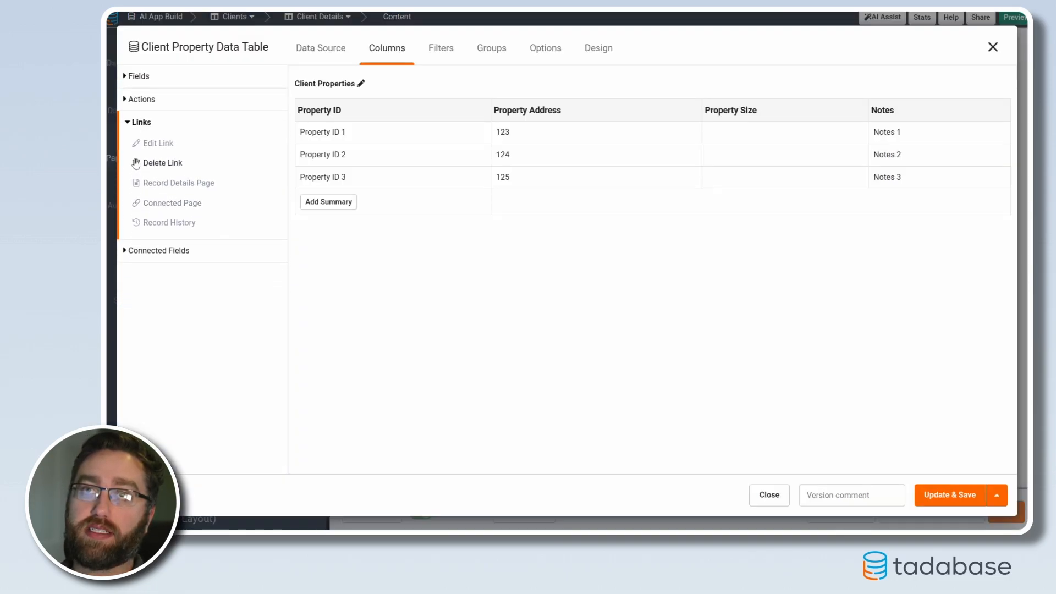
pyautogui.click(159, 206)
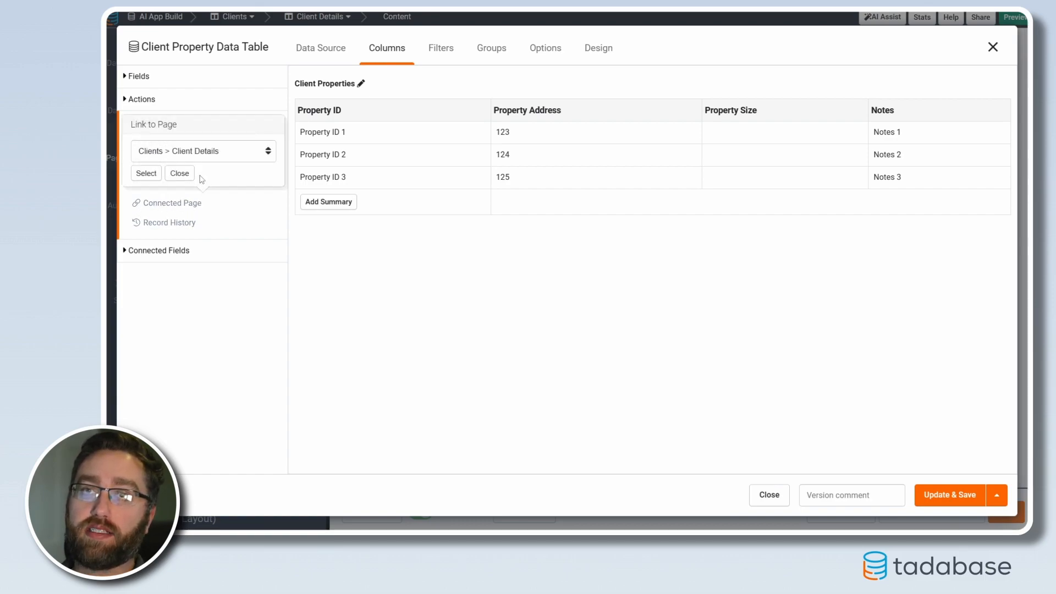
pyautogui.click(183, 152)
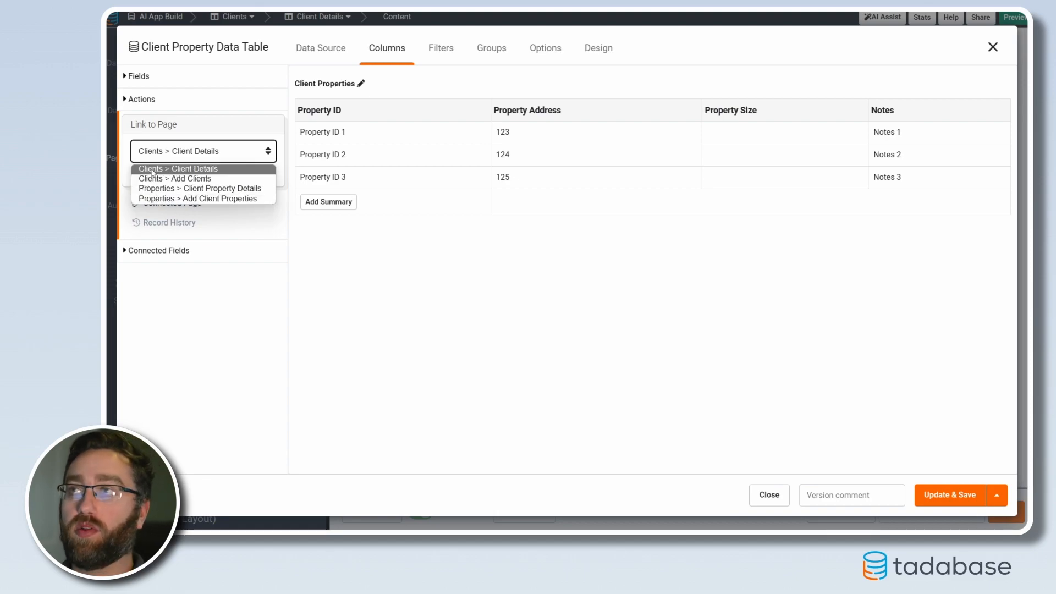
pyautogui.click(216, 189)
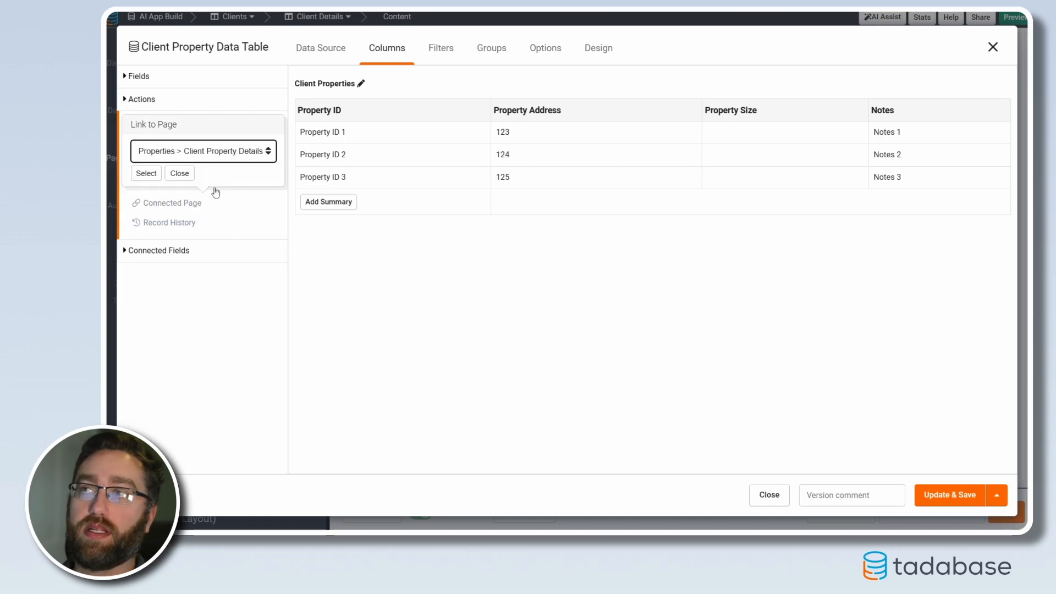
pyautogui.click(146, 174)
pyautogui.click(962, 495)
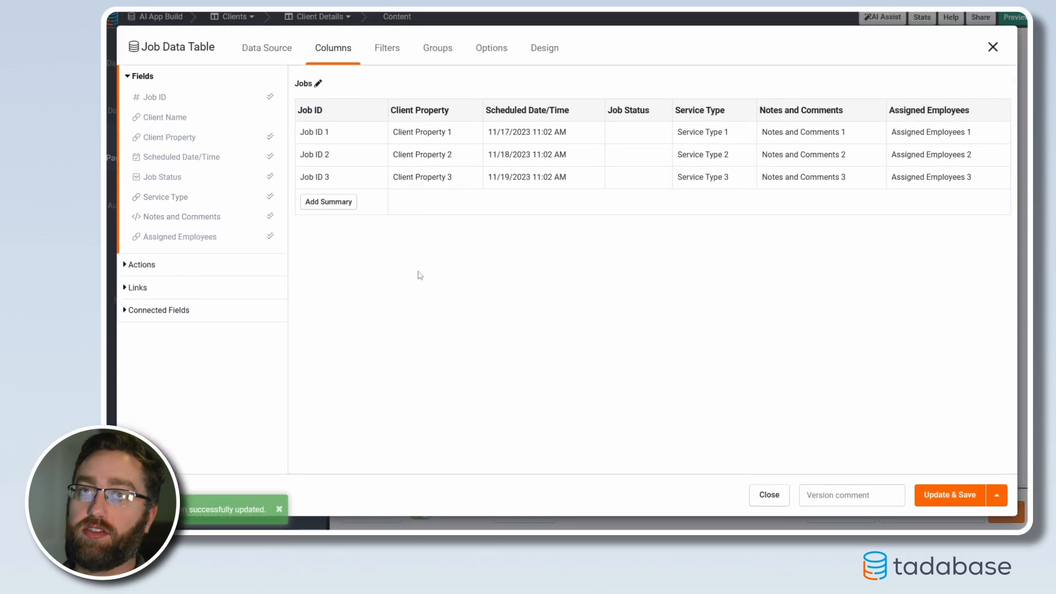
# Add a connected page link to Jobs > Job Details in the Client Details page's Jobs table and save it
pyautogui.click(269, 50)
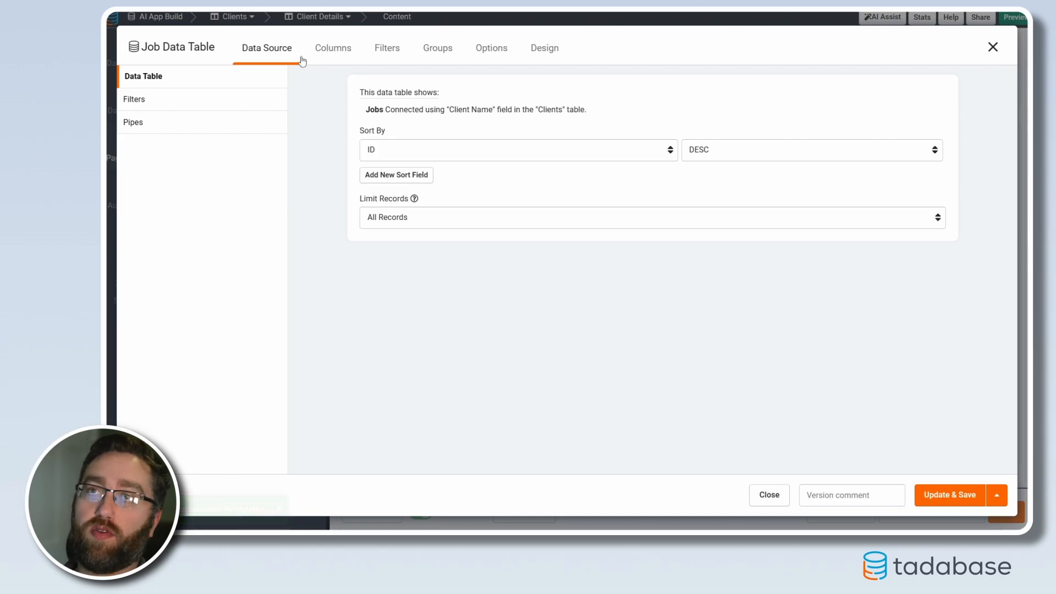
pyautogui.click(325, 49)
pyautogui.click(141, 290)
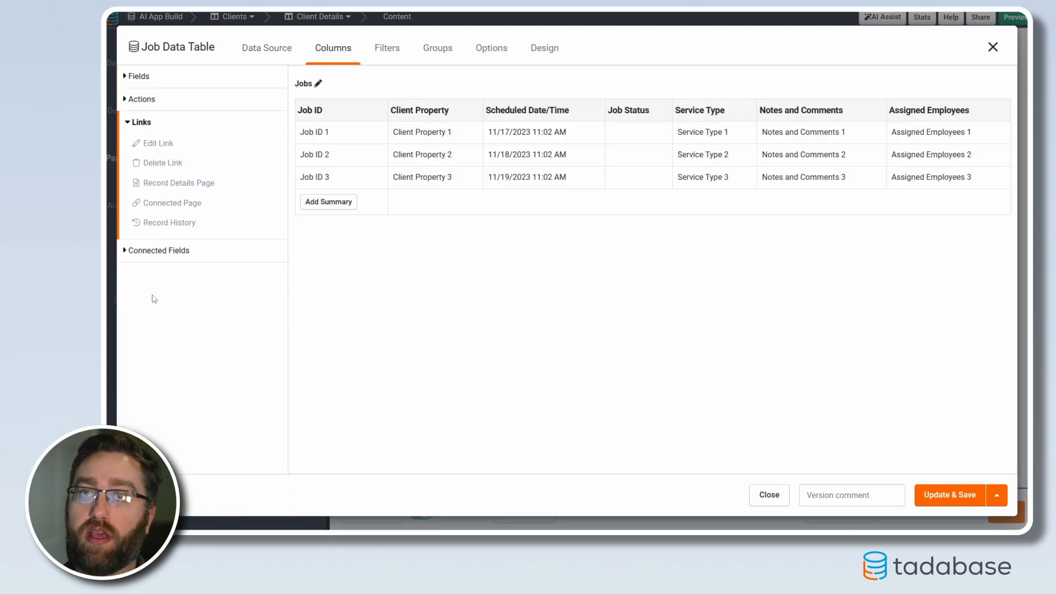
pyautogui.click(165, 204)
pyautogui.click(184, 157)
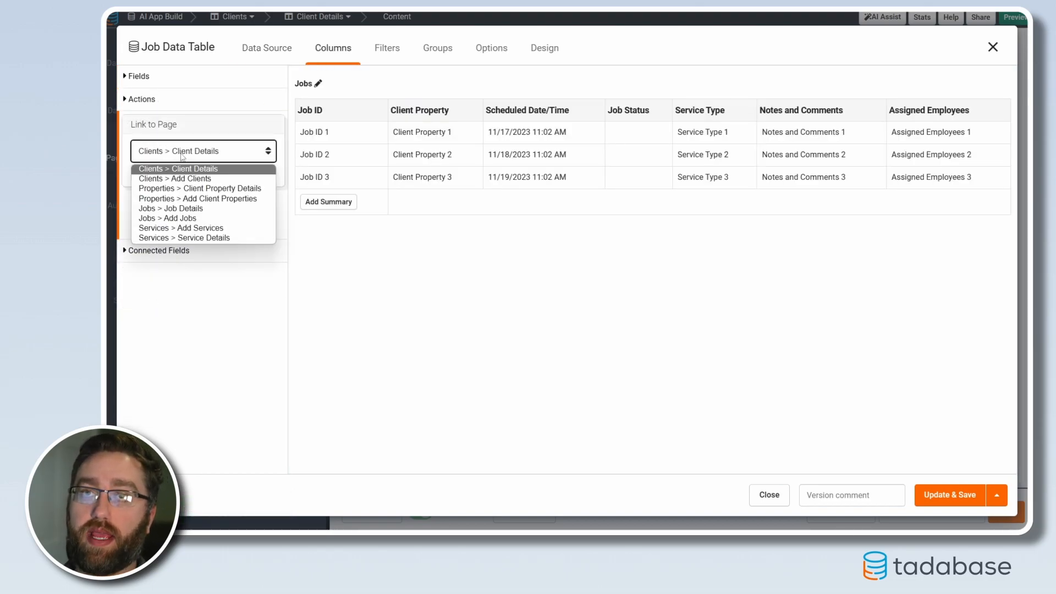
pyautogui.click(165, 208)
pyautogui.click(147, 174)
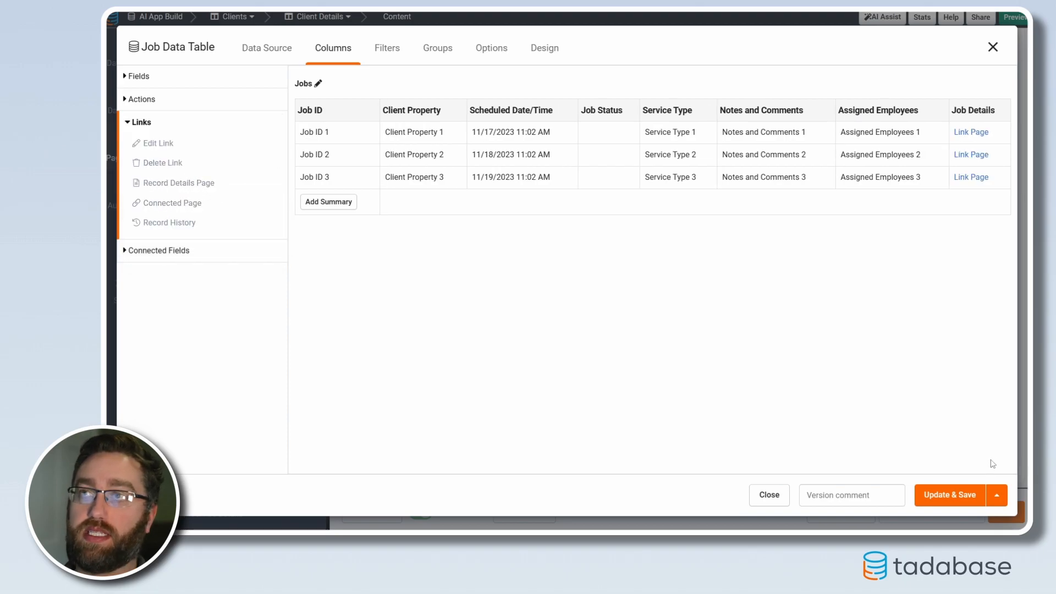
pyautogui.click(947, 496)
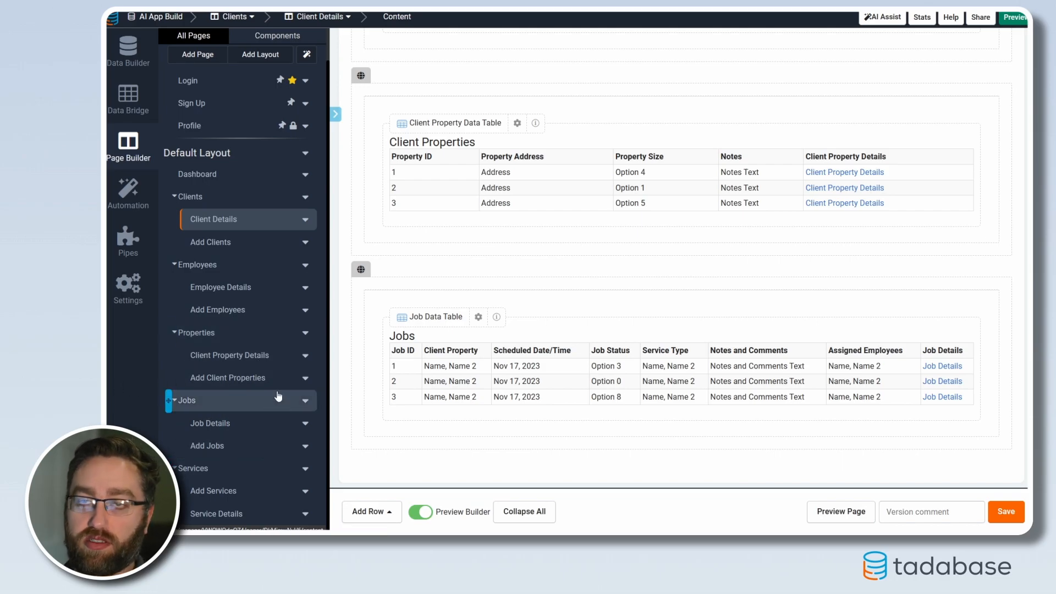
# On the Employee Details page, add a connected page link to Jobs > Job Details in the Jobs table and save it
pyautogui.click(234, 287)
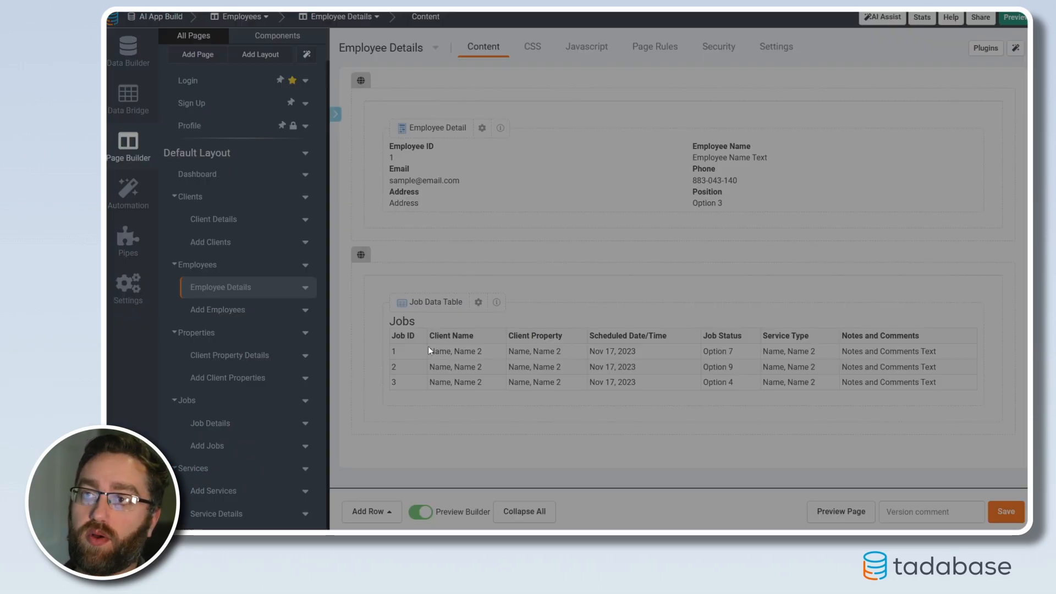
pyautogui.click(429, 346)
pyautogui.click(163, 288)
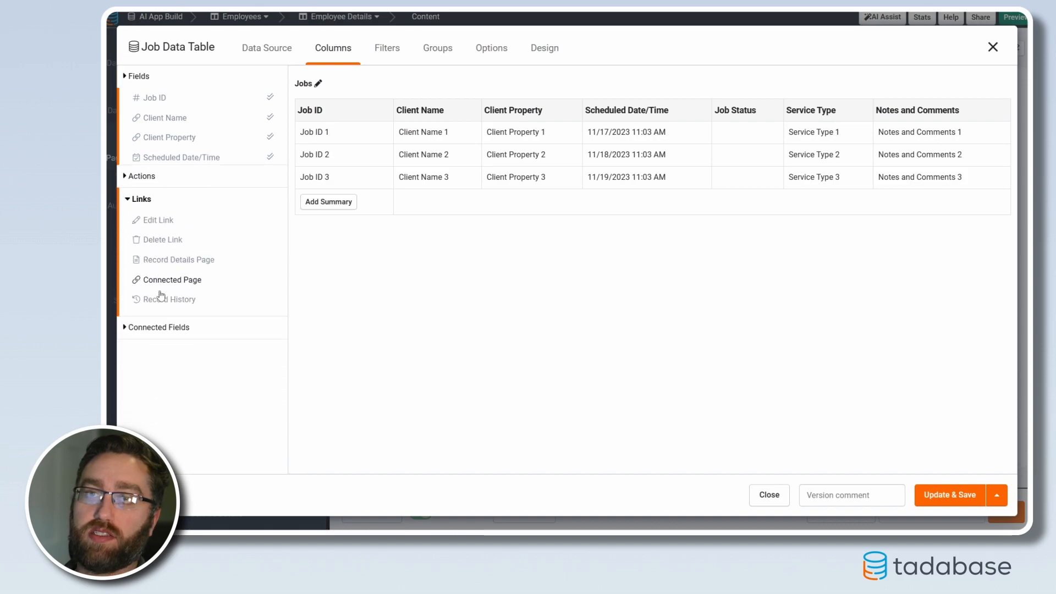
pyautogui.click(160, 205)
pyautogui.click(181, 157)
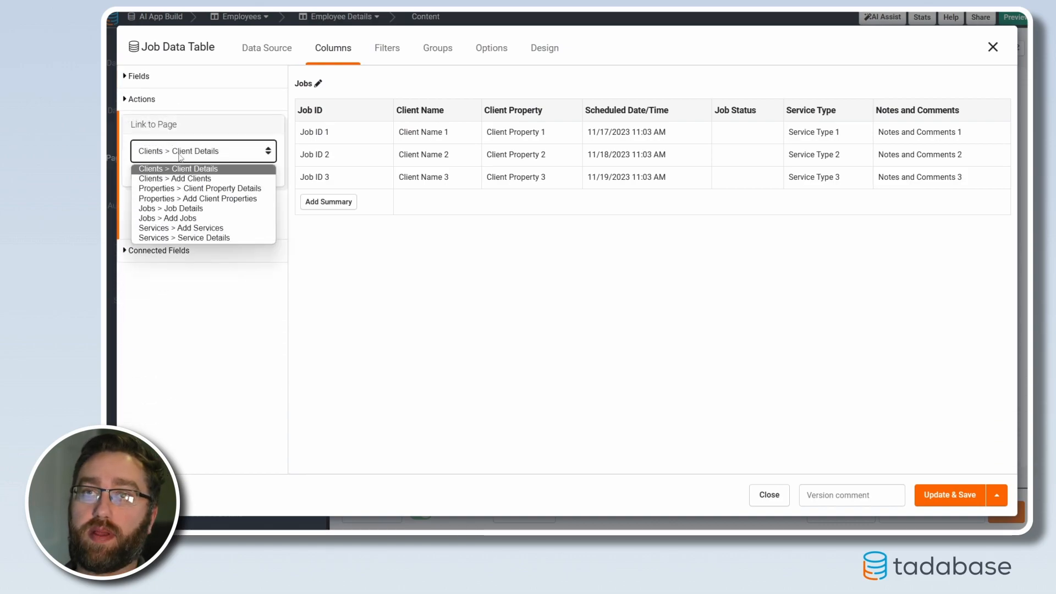
pyautogui.click(171, 208)
pyautogui.click(146, 172)
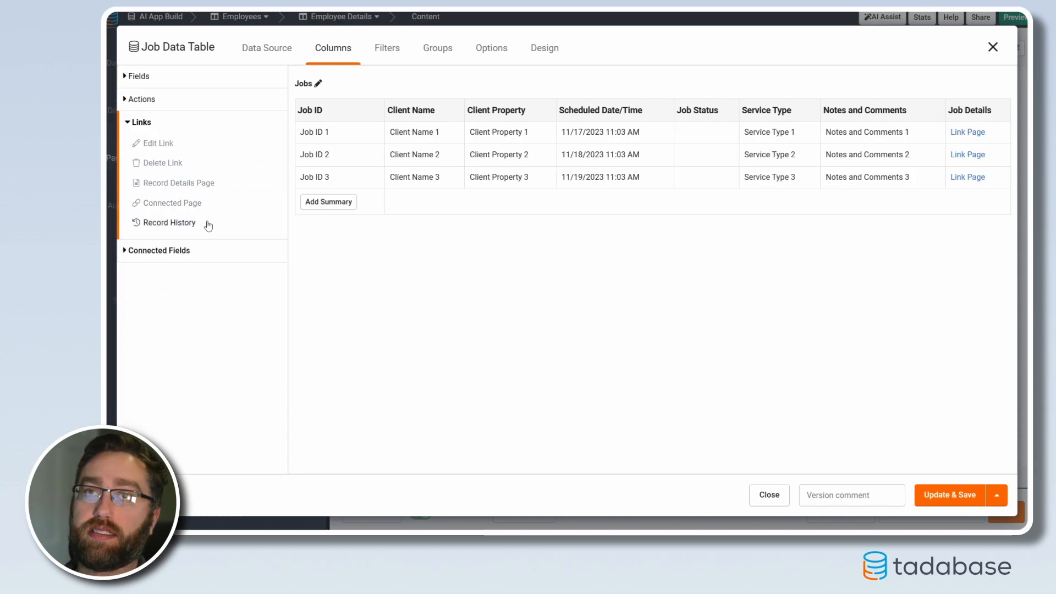
pyautogui.click(968, 495)
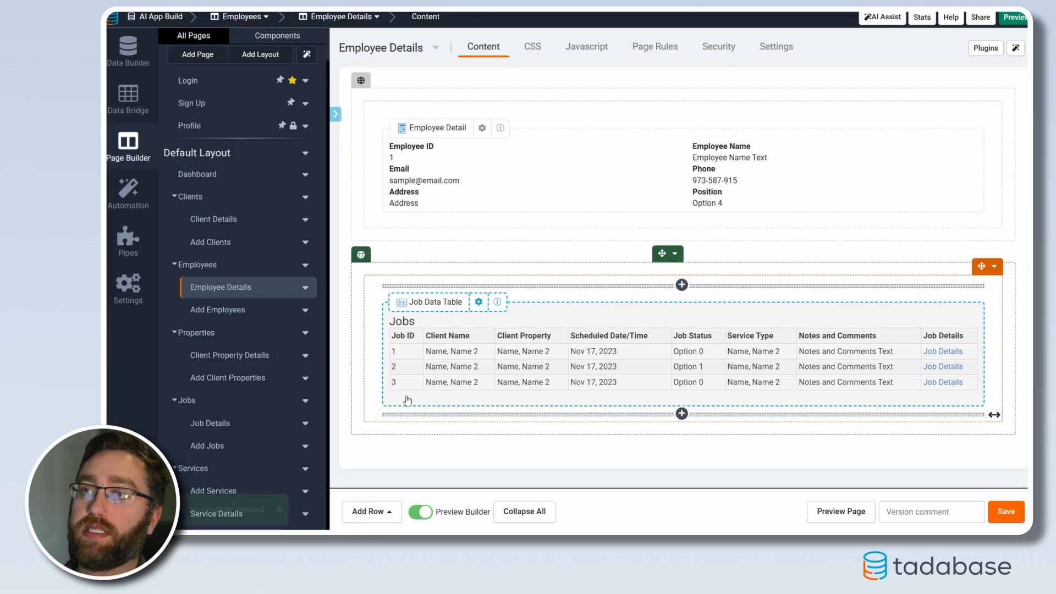
# On the Client Property Details page, add a link to Jobs > Job Details in the Jobs table and save it
pyautogui.click(253, 356)
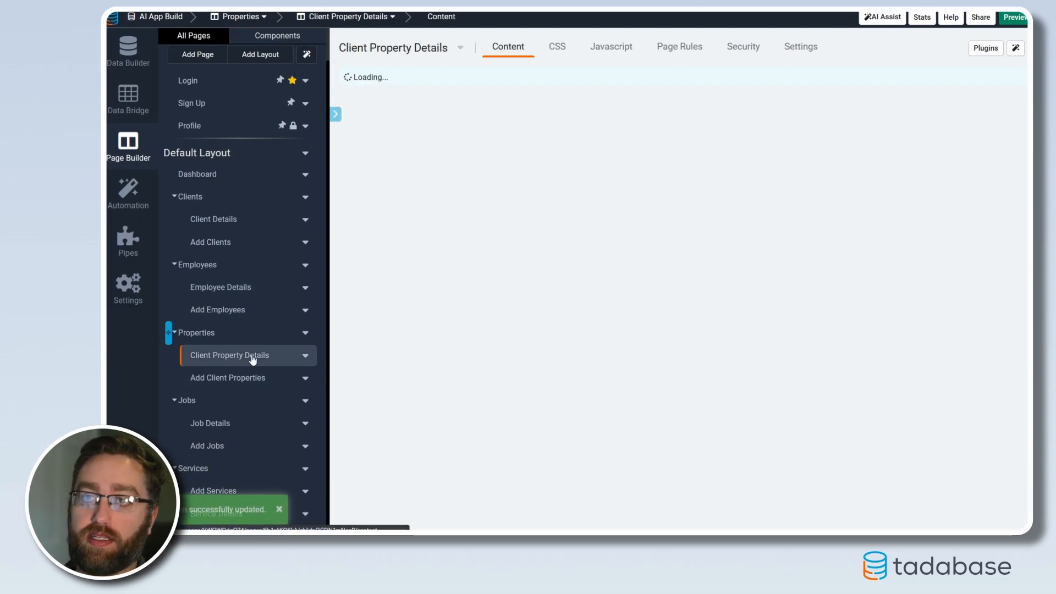
pyautogui.click(453, 341)
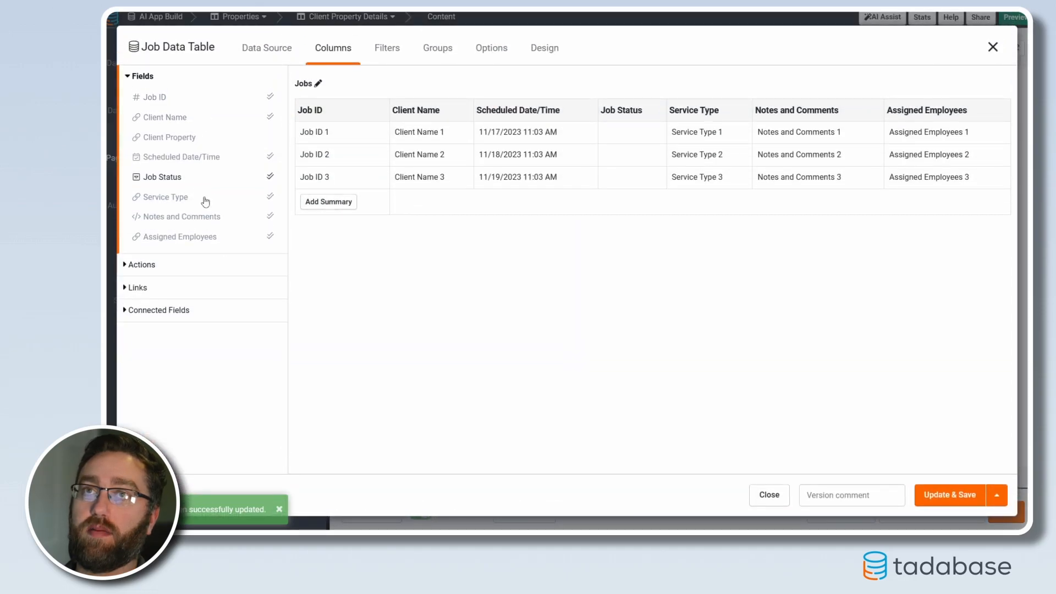
pyautogui.click(134, 287)
pyautogui.click(176, 183)
pyautogui.click(189, 157)
pyautogui.click(144, 207)
pyautogui.click(145, 173)
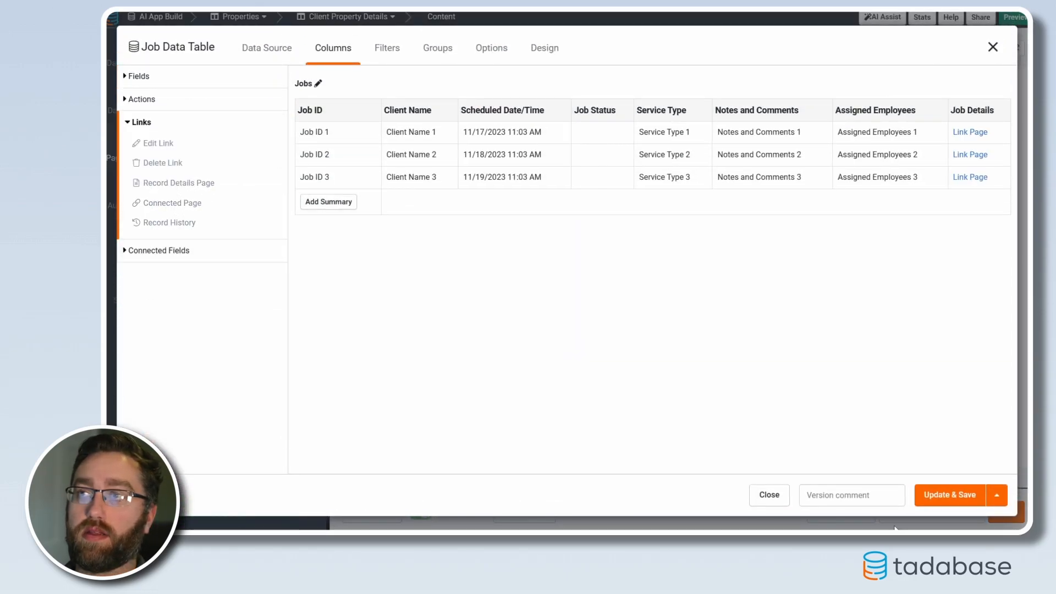
pyautogui.click(947, 495)
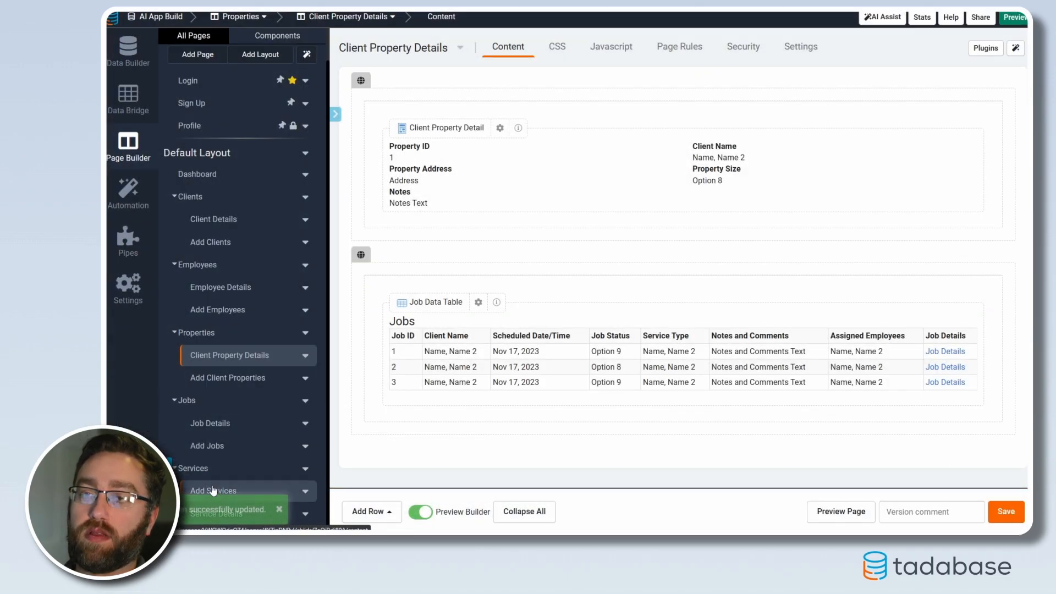
# On the Service Details page, add a connected page link to Jobs > Job Details in the Jobs table and save it
pyautogui.click(294, 514)
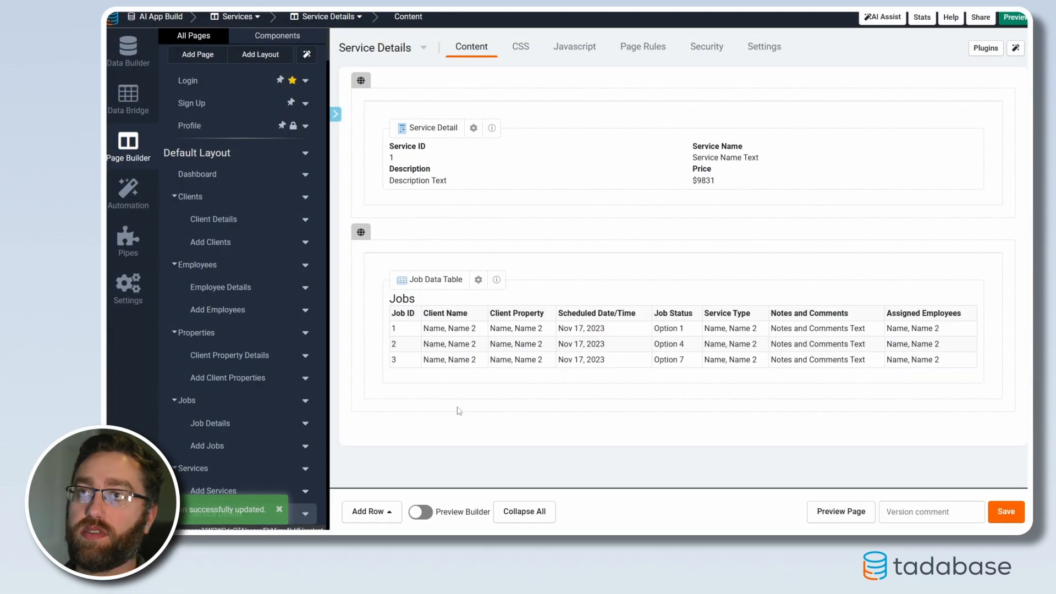
pyautogui.click(407, 350)
pyautogui.click(137, 288)
pyautogui.click(165, 209)
pyautogui.click(198, 150)
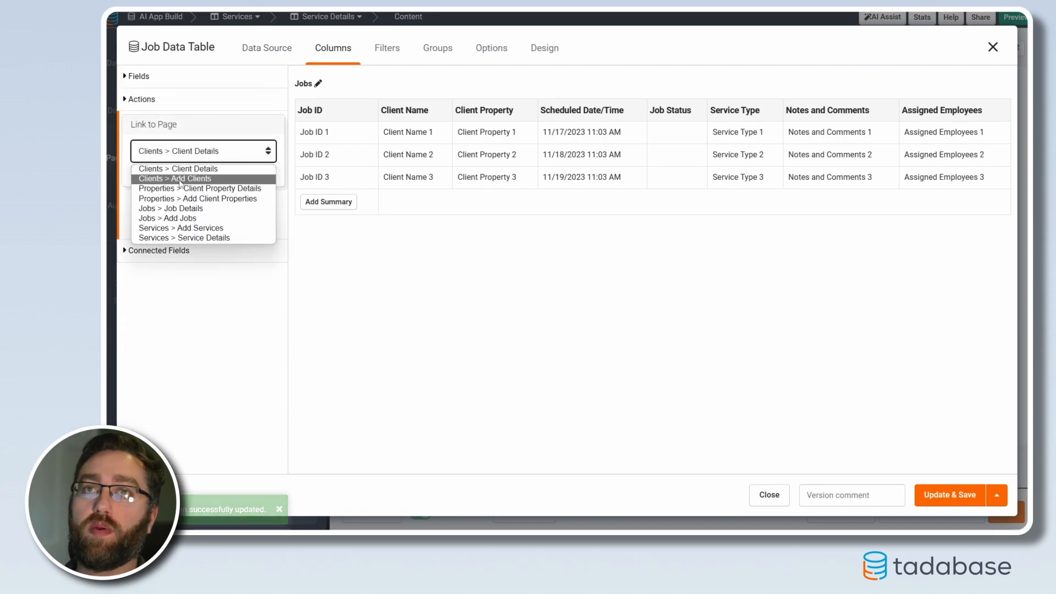
pyautogui.click(177, 209)
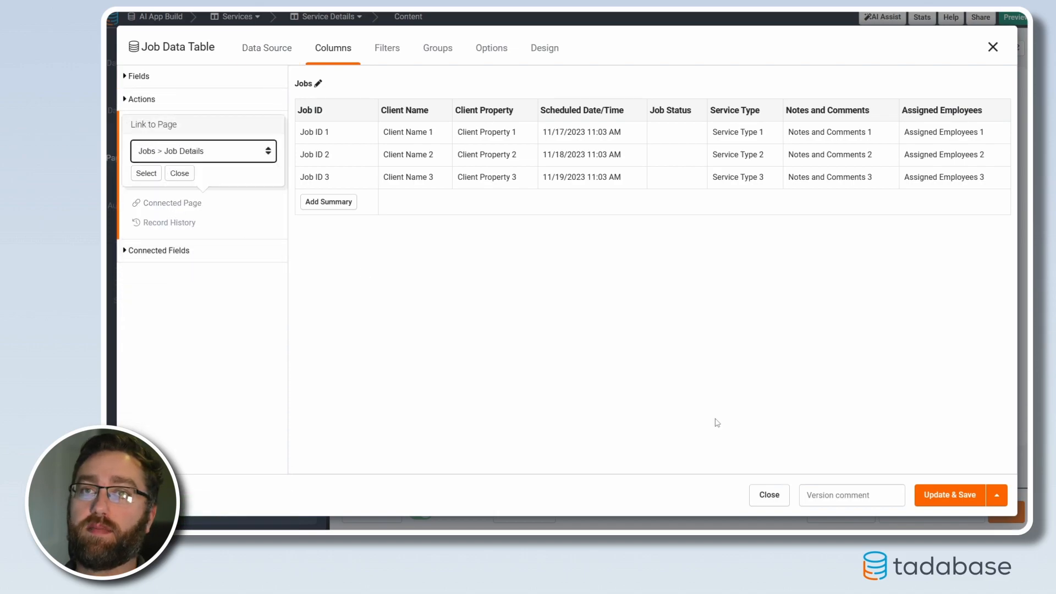
pyautogui.click(147, 173)
pyautogui.click(943, 497)
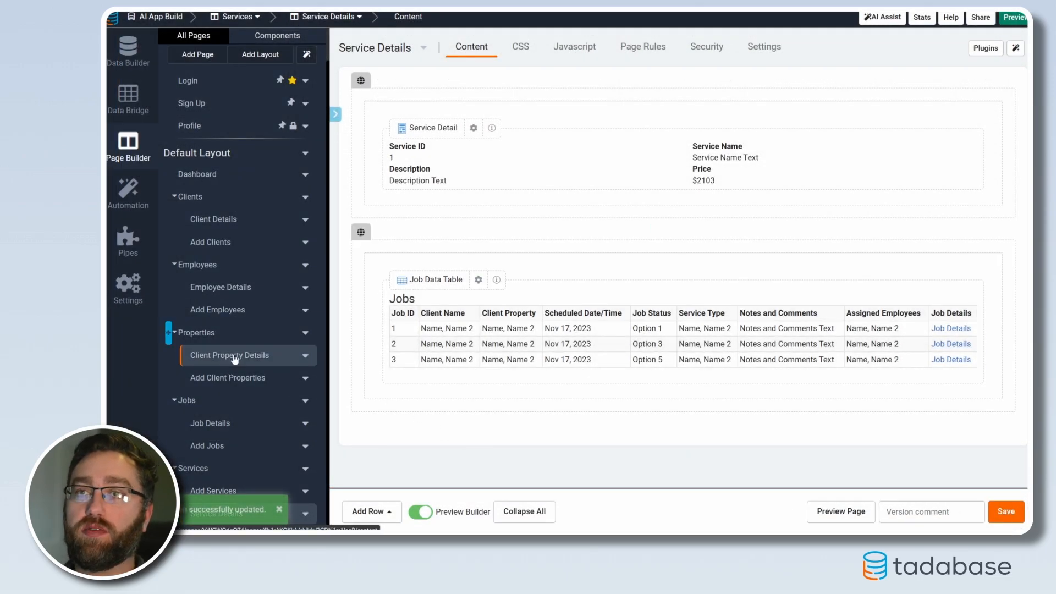
# On the Clients page, add an edit link to the Clients Data Table, save it and check the Edit Client Page
pyautogui.click(202, 200)
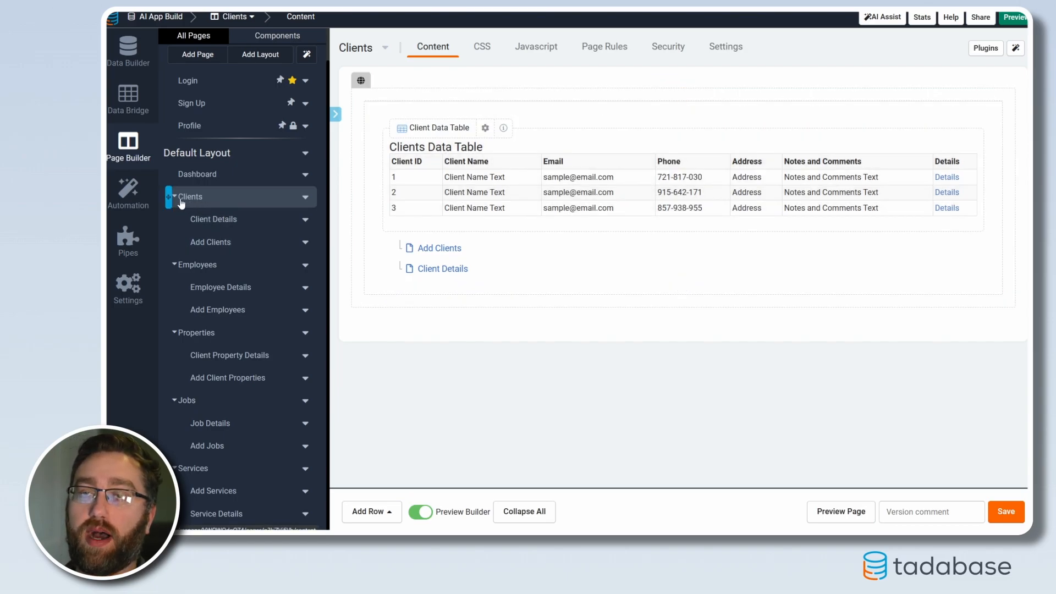
pyautogui.click(430, 232)
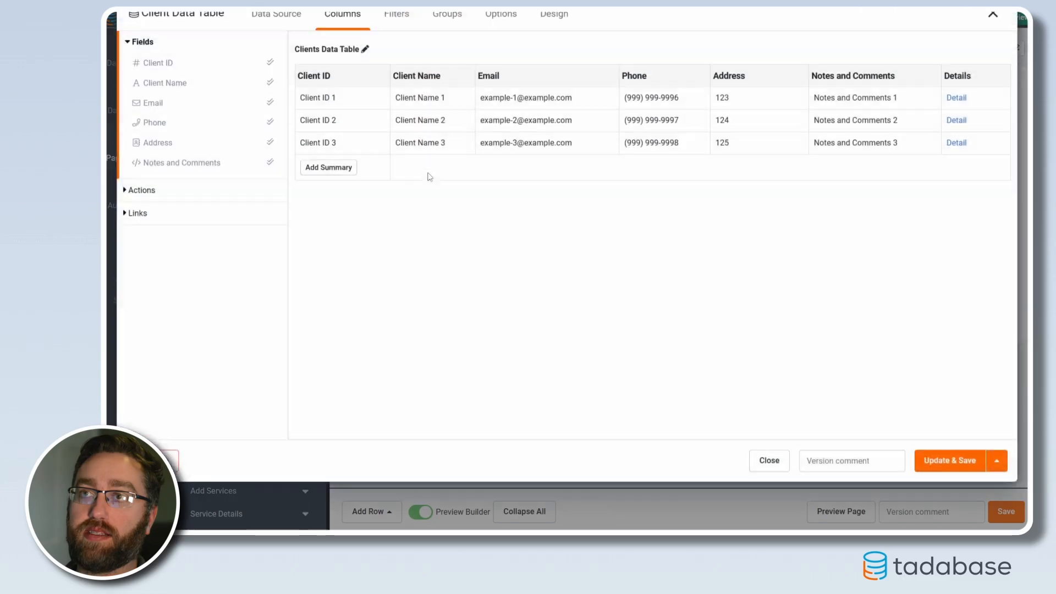
pyautogui.click(138, 247)
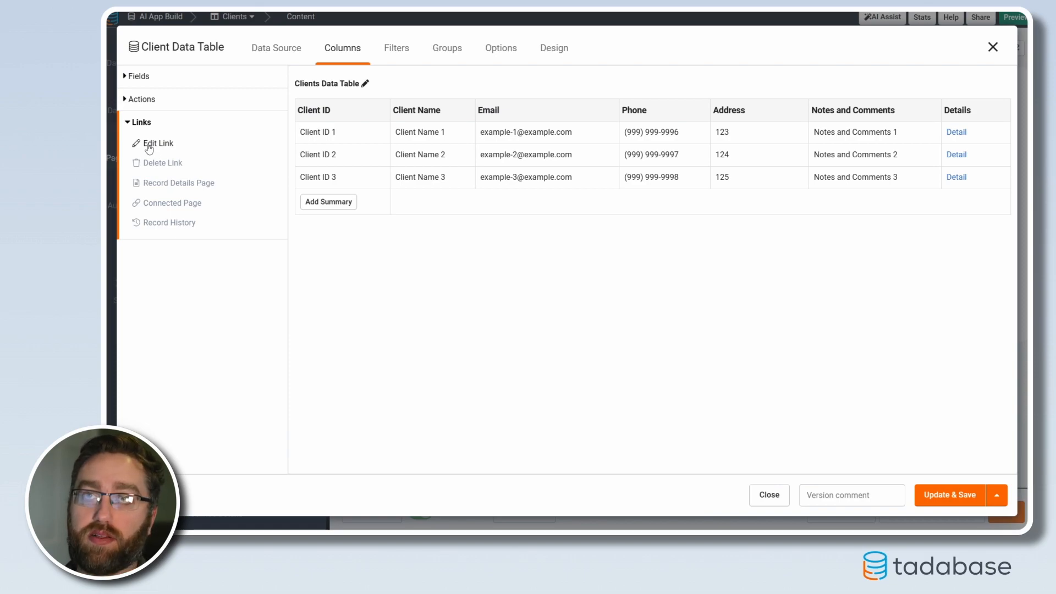
pyautogui.click(149, 144)
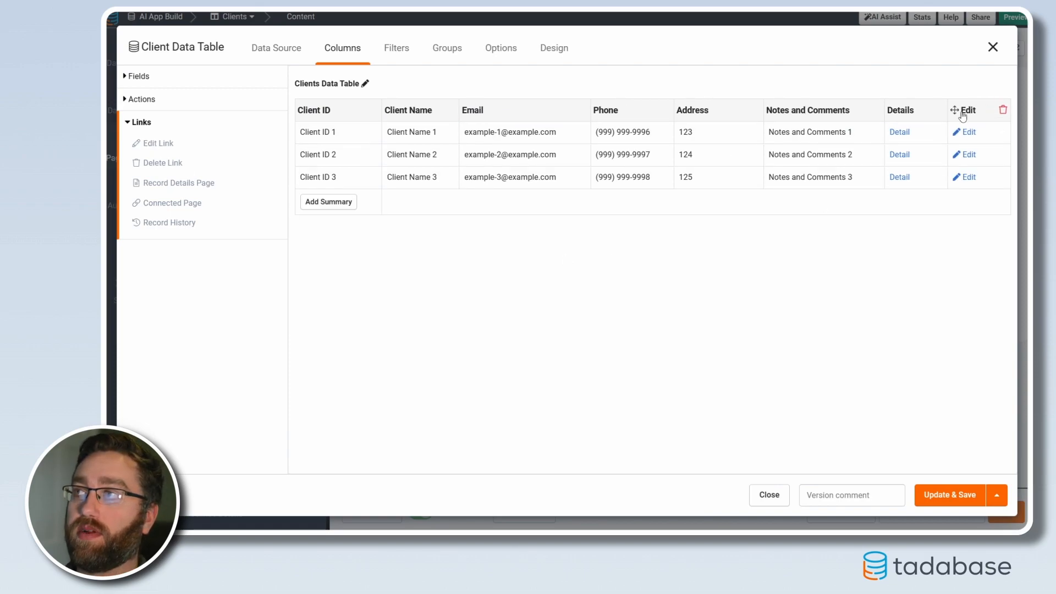
pyautogui.click(941, 494)
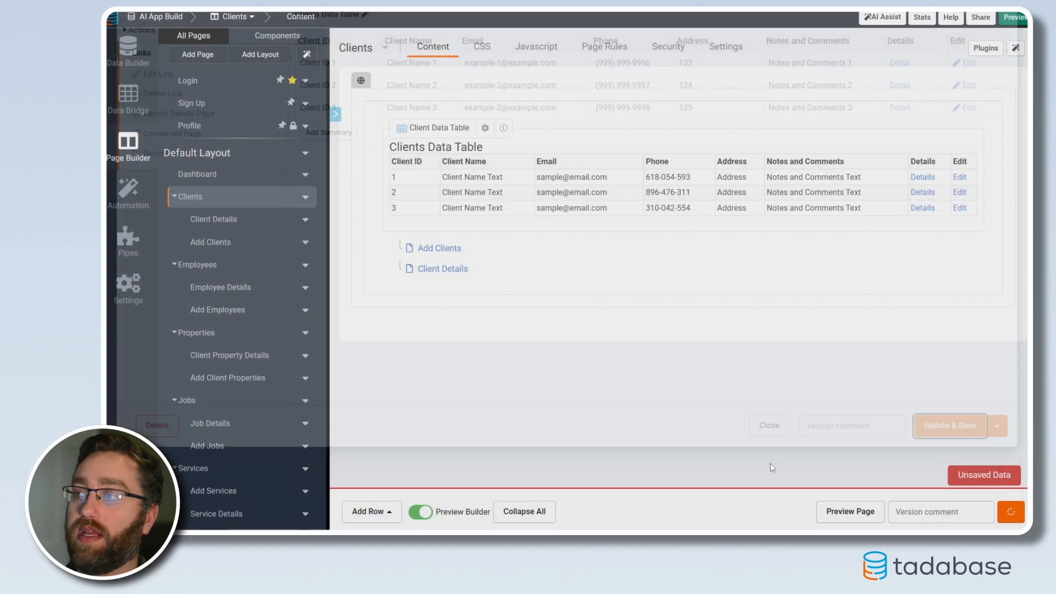
pyautogui.click(464, 294)
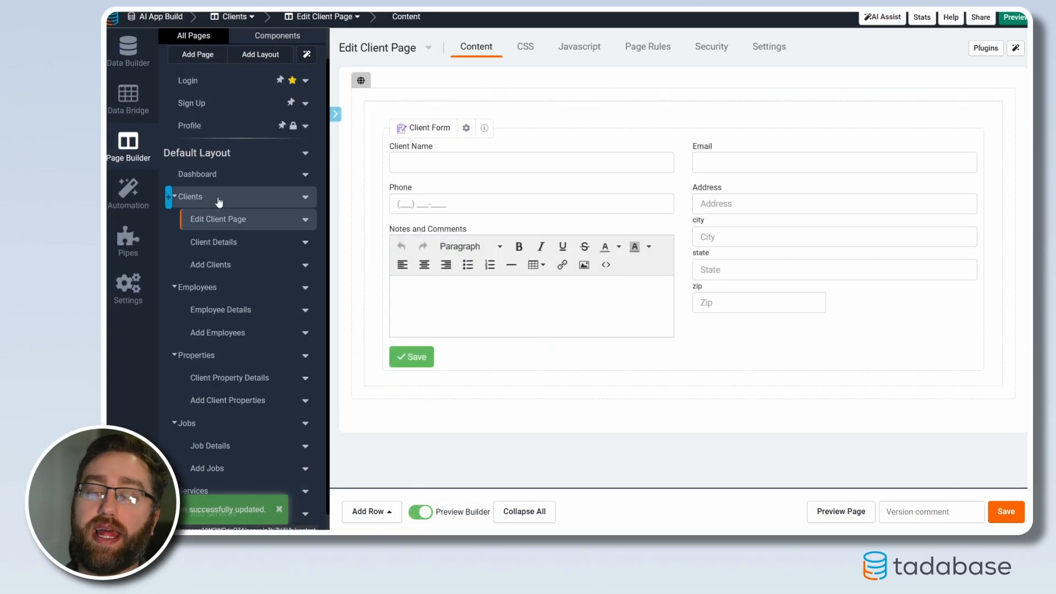
pyautogui.click(219, 202)
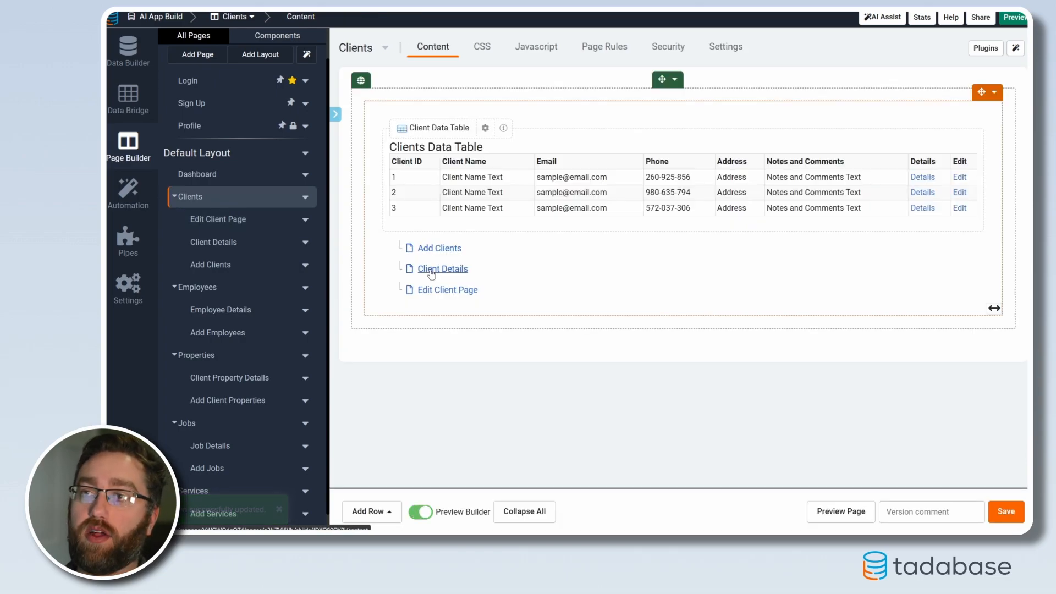
# On the Client Details page, narrow the Client Detail column to about half width and add a column to its right
pyautogui.click(430, 269)
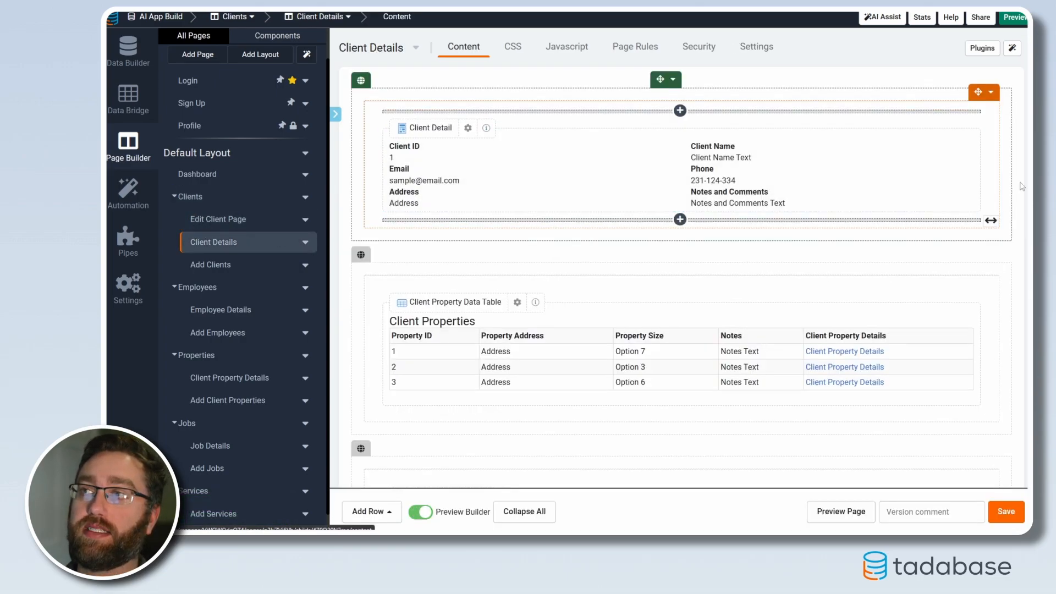
pyautogui.moveTo(997, 173); pyautogui.dragTo(683, 165)
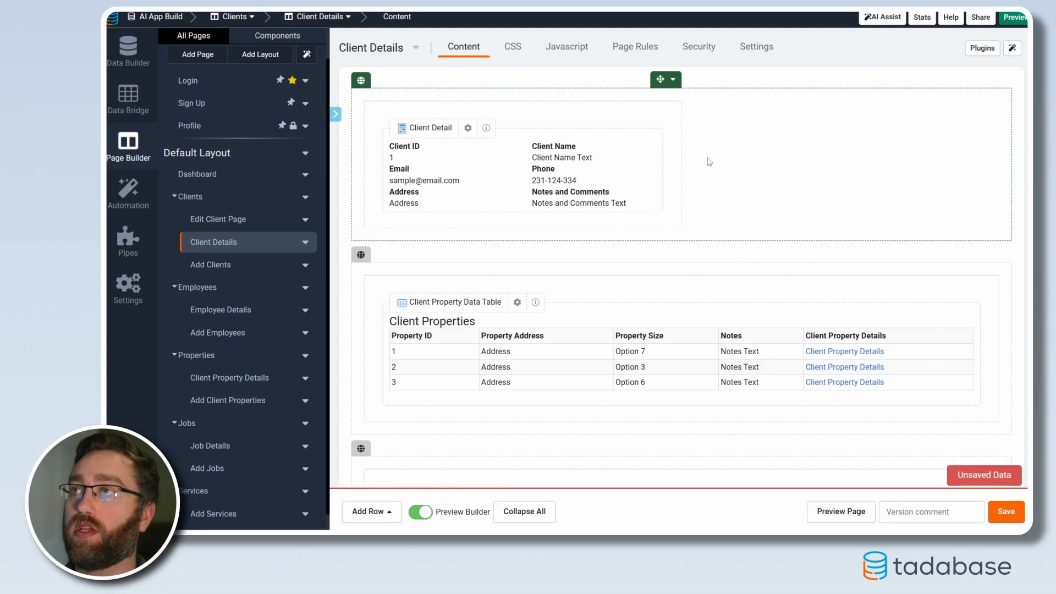
pyautogui.click(672, 81)
pyautogui.click(702, 170)
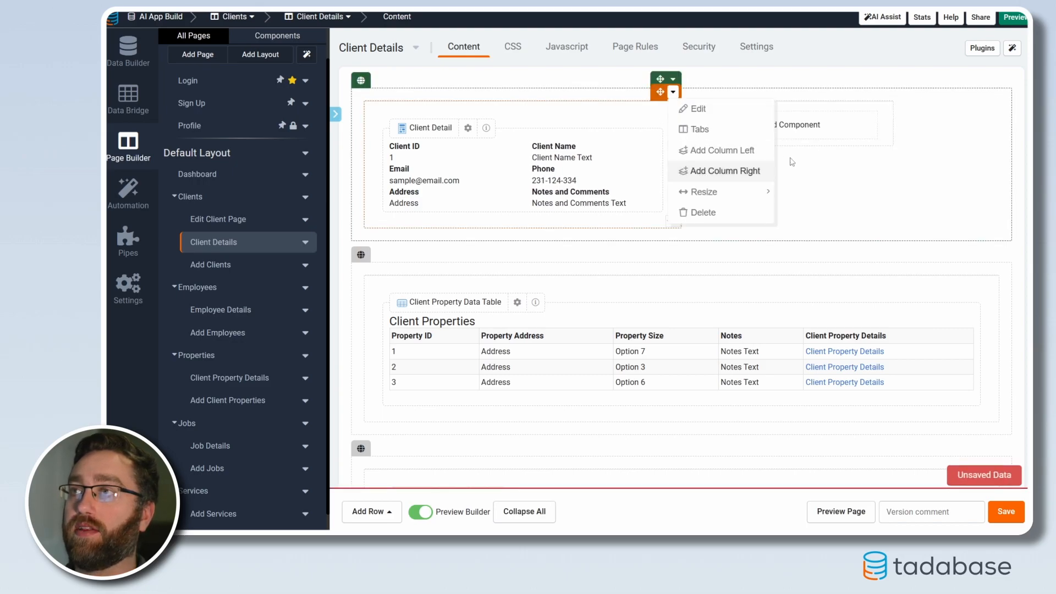
# Quick-add a form in the empty column beside Client Detail that edits this page's Clients record
pyautogui.click(872, 127)
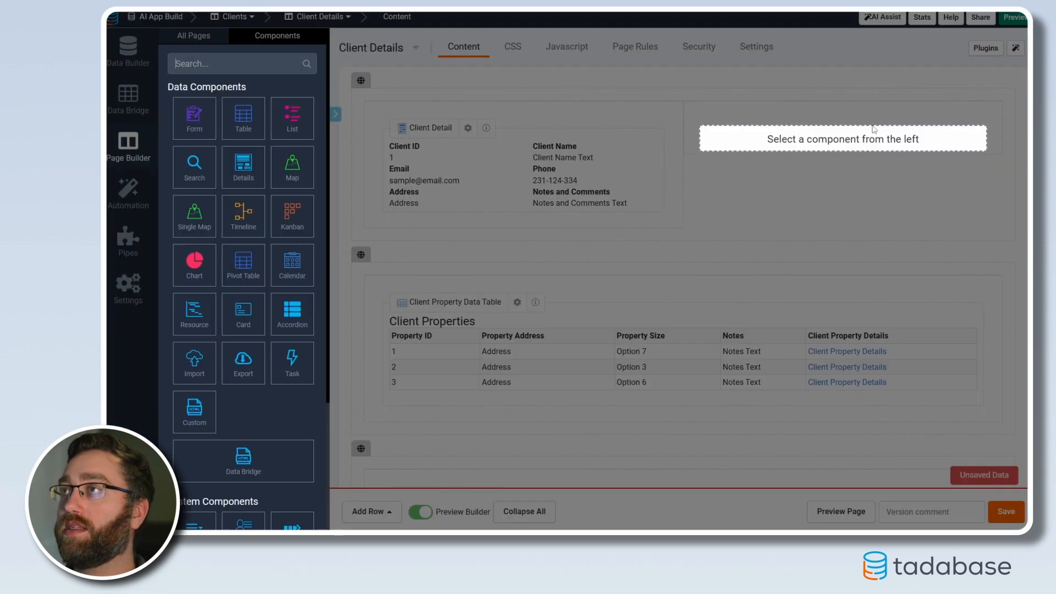
pyautogui.click(209, 128)
pyautogui.click(493, 156)
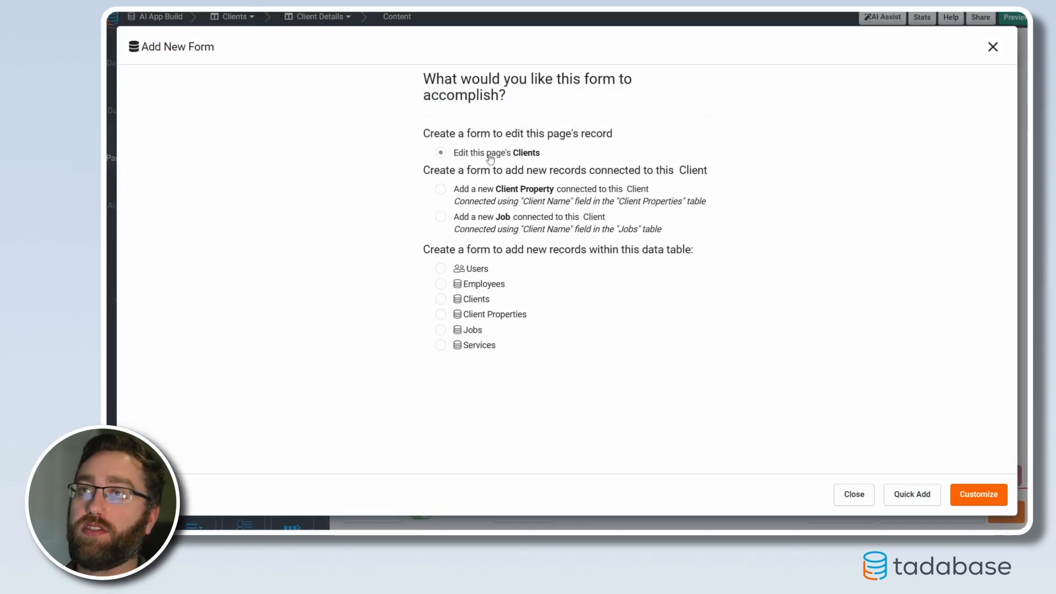
pyautogui.click(906, 494)
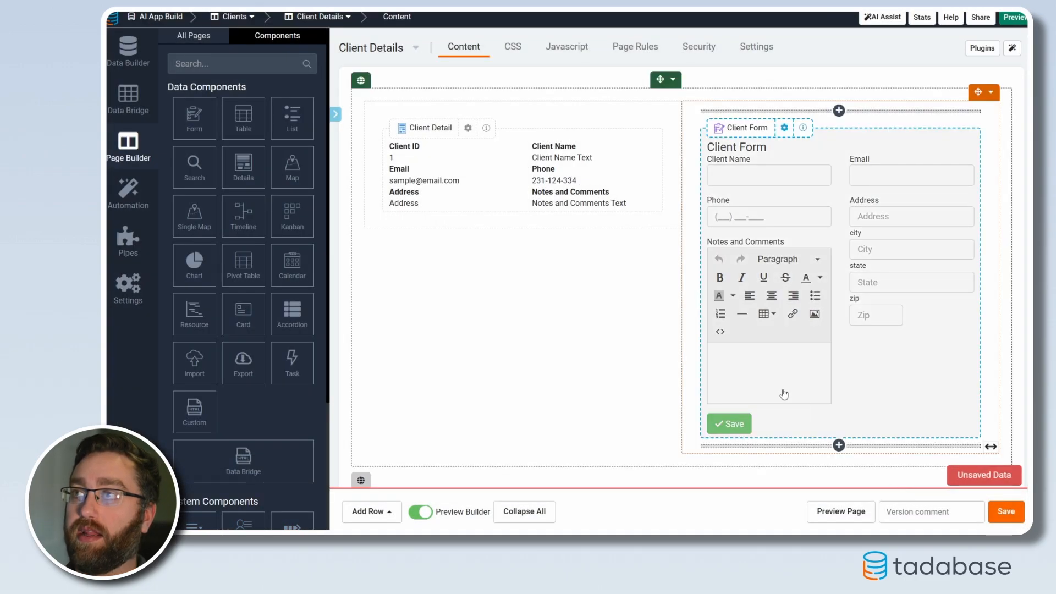
# Review the Client Details layout with its form and tables, and return to the Clients page, discarding the unsaved changes
pyautogui.scroll(-3, 644, 307)
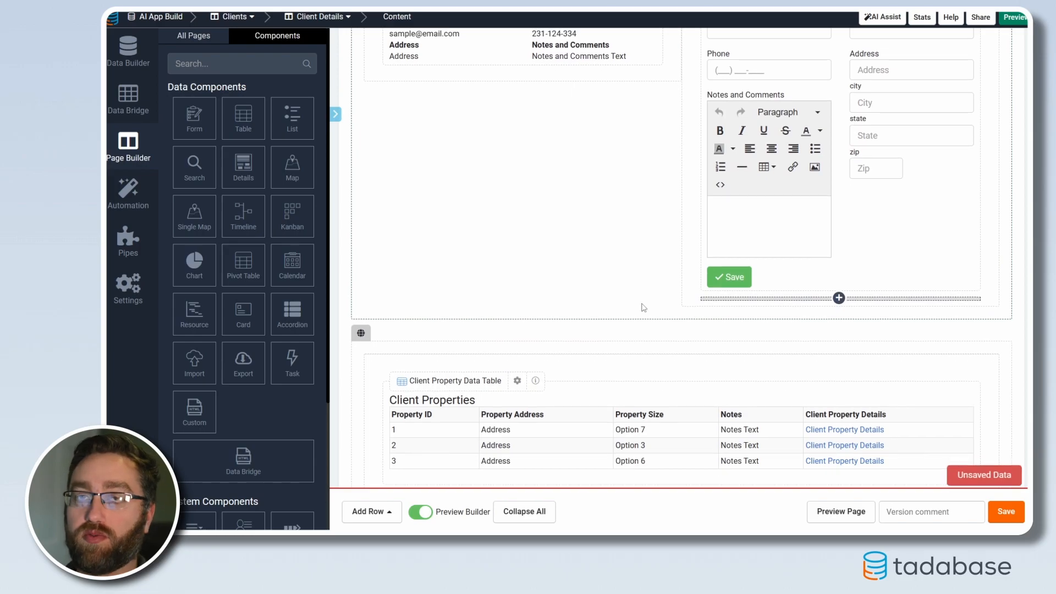
pyautogui.scroll(-2, 576, 378)
pyautogui.scroll(5, 483, 259)
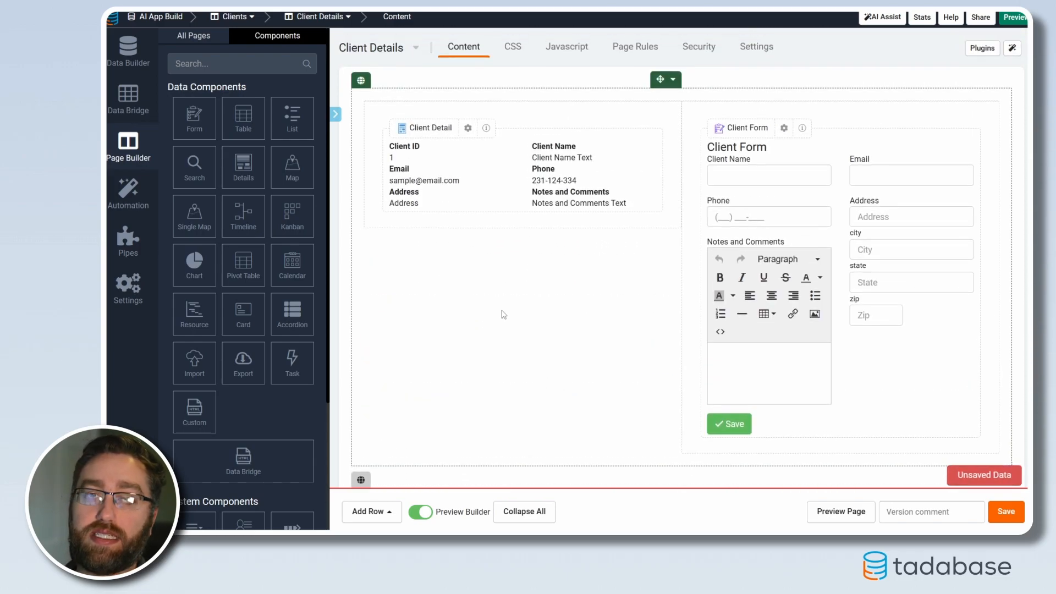
pyautogui.scroll(-6, 527, 289)
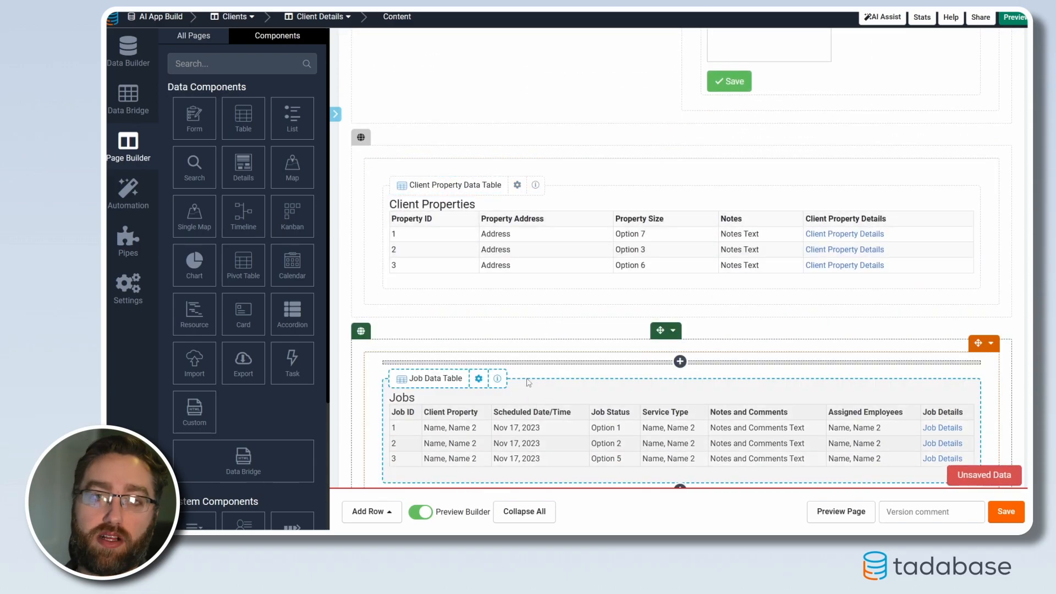
pyautogui.scroll(2, 687, 346)
pyautogui.scroll(5, 687, 346)
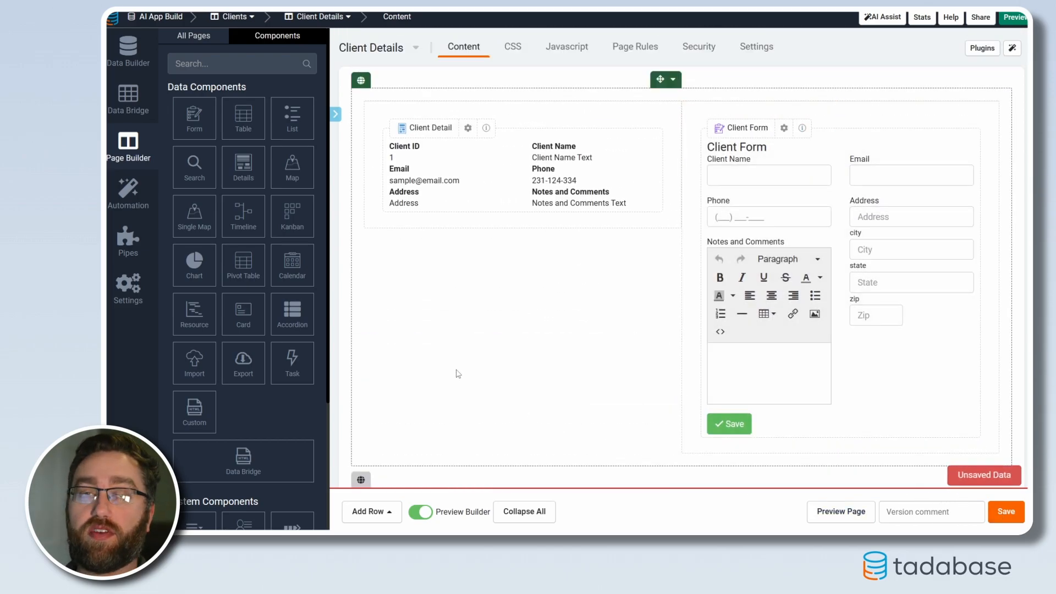
pyautogui.click(183, 35)
pyautogui.click(194, 232)
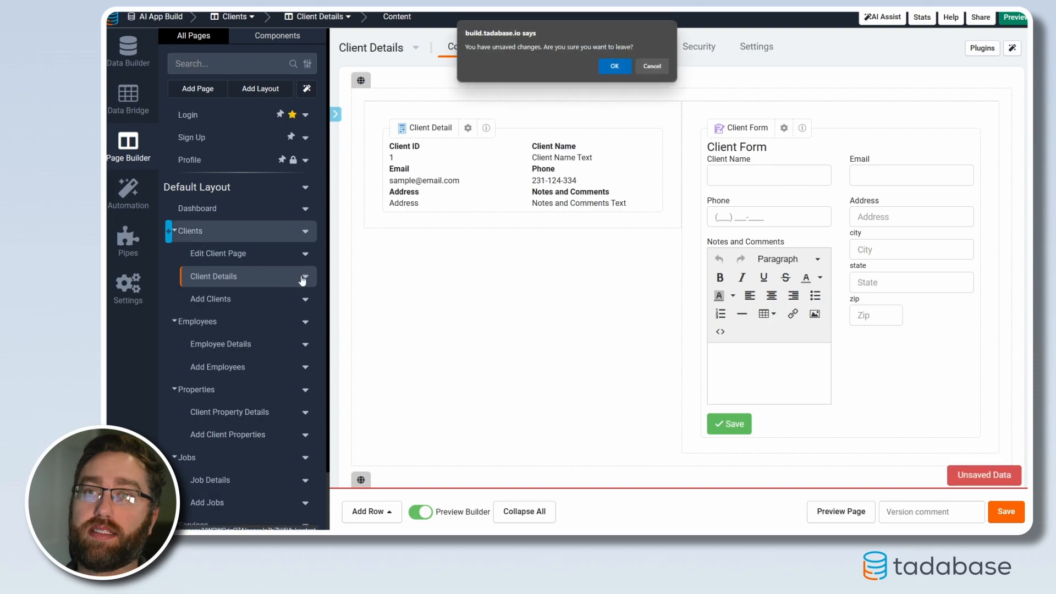
pyautogui.click(615, 66)
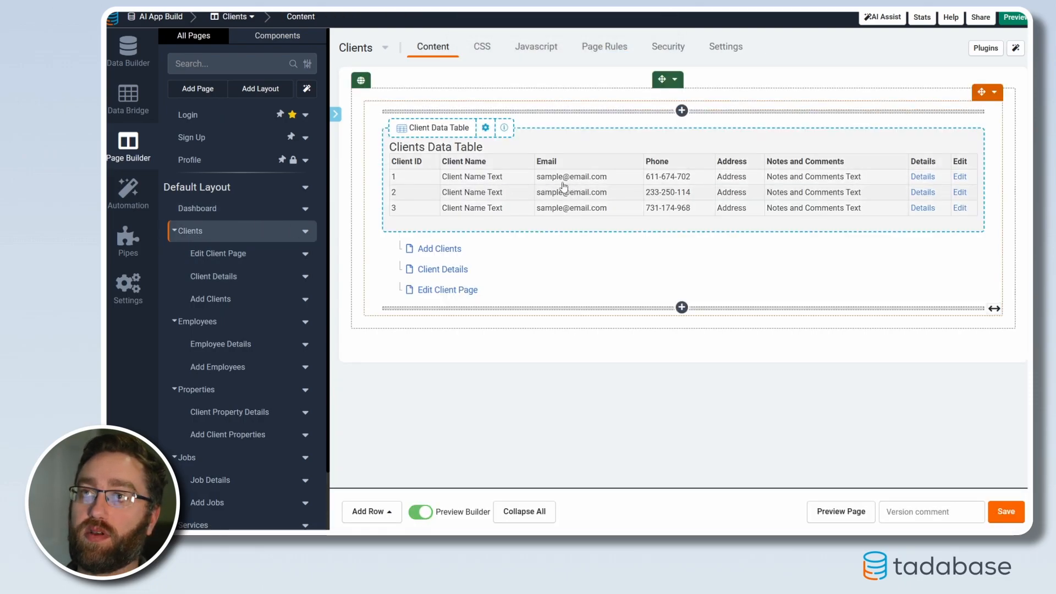
# On the Employees page, add an edit link to the Employees Data Table, save it and open the Properties page
pyautogui.click(182, 321)
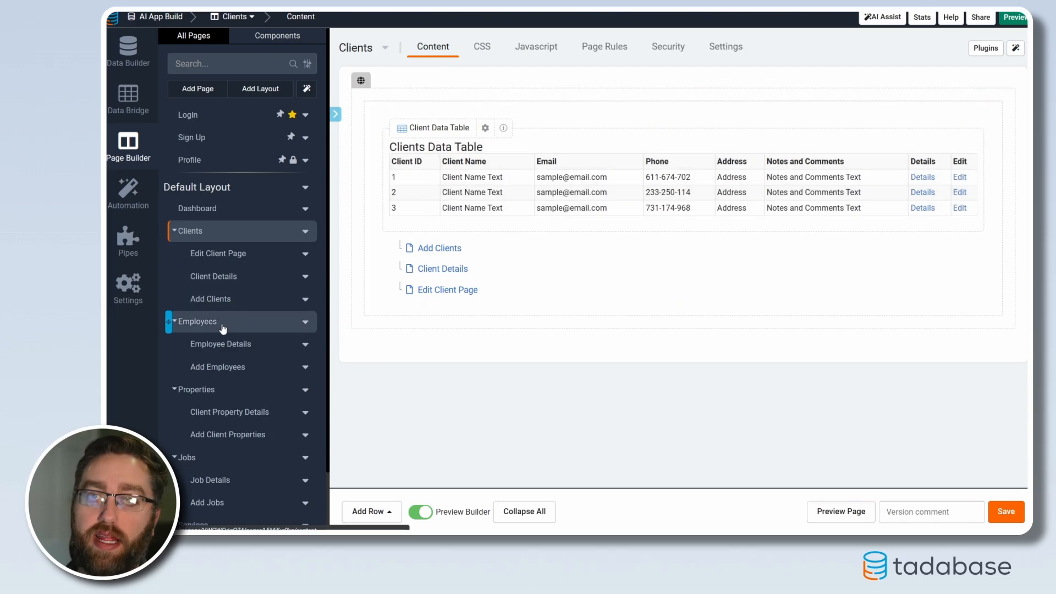
pyautogui.click(607, 181)
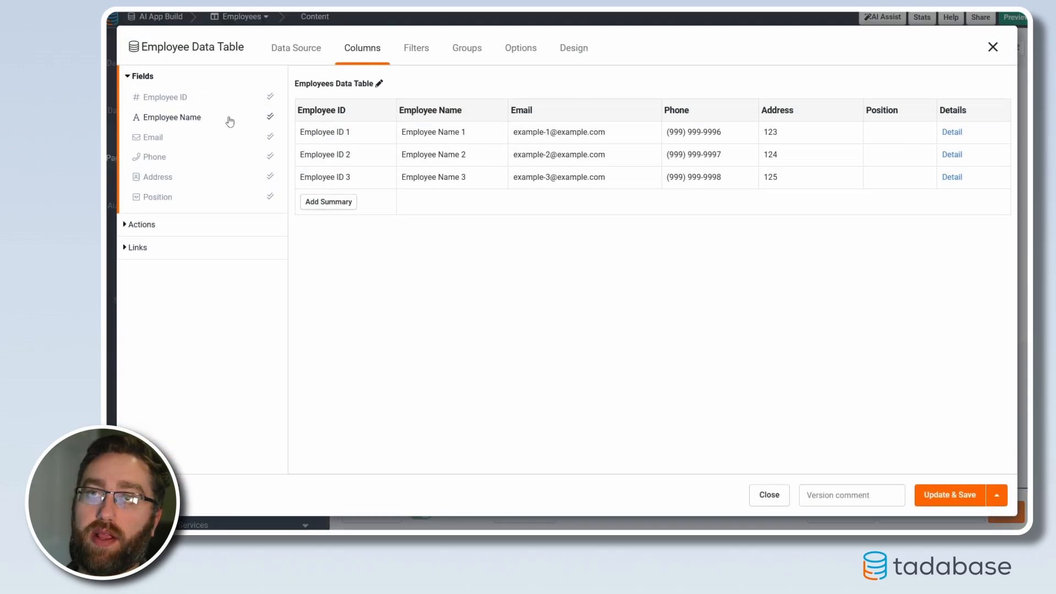
pyautogui.click(138, 248)
pyautogui.click(158, 143)
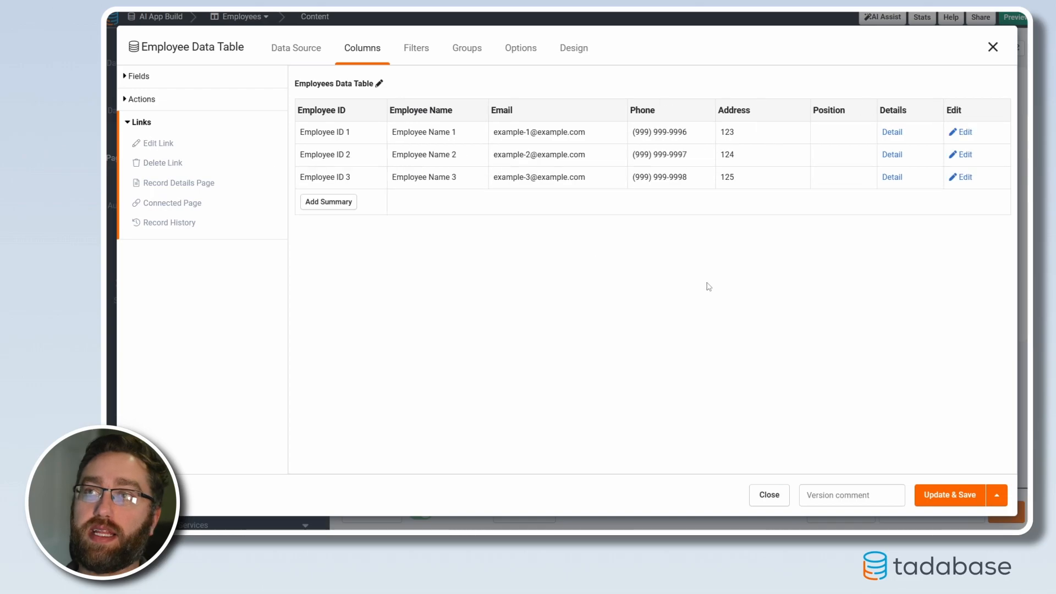
pyautogui.click(916, 494)
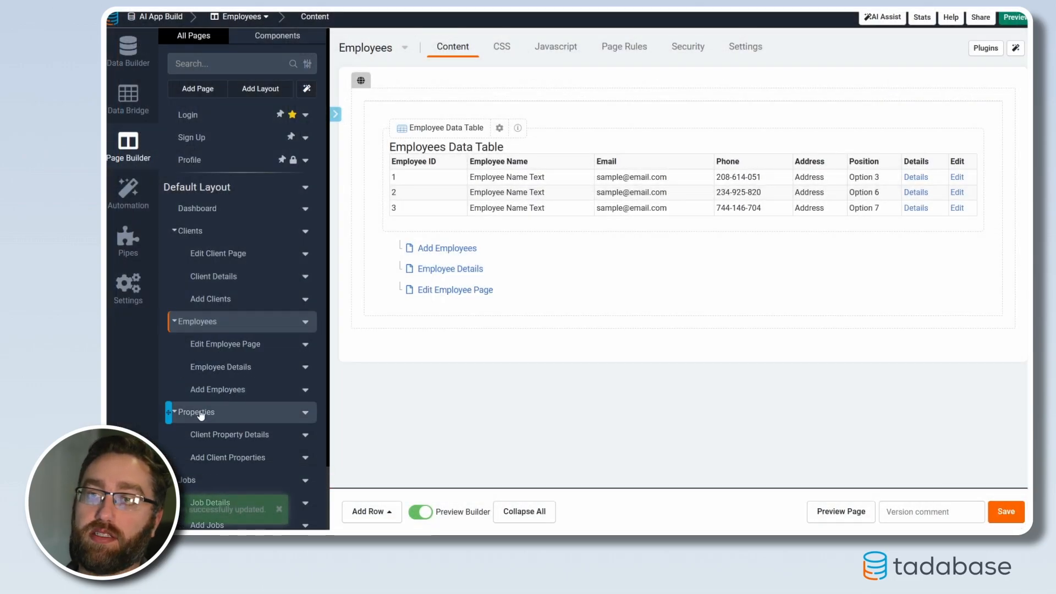
pyautogui.click(200, 416)
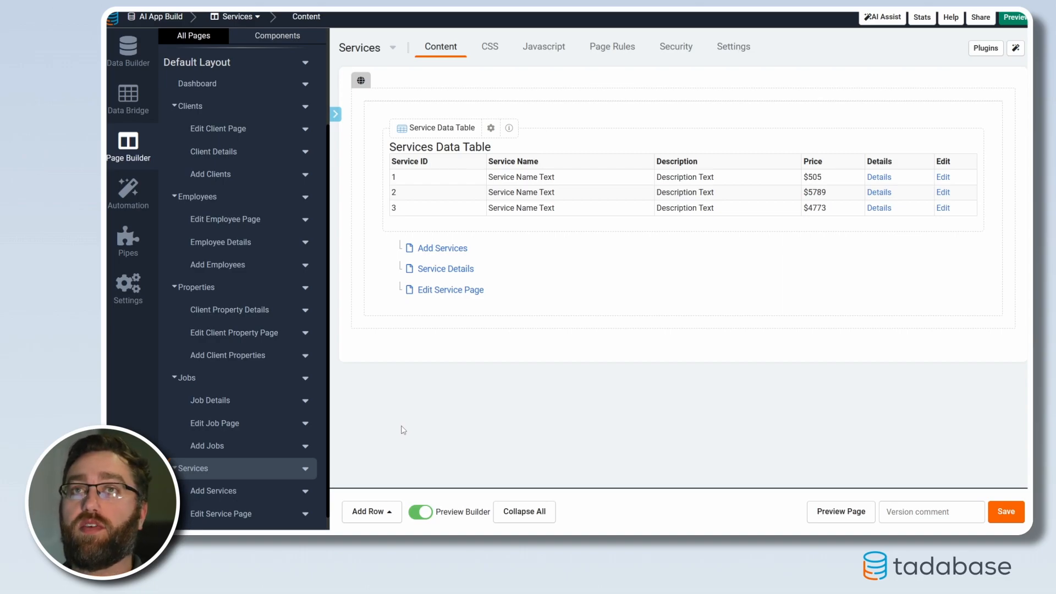
# Look at the Employees table's records in the Data Builder and return to the Page Builder's Service Details page
pyautogui.click(128, 48)
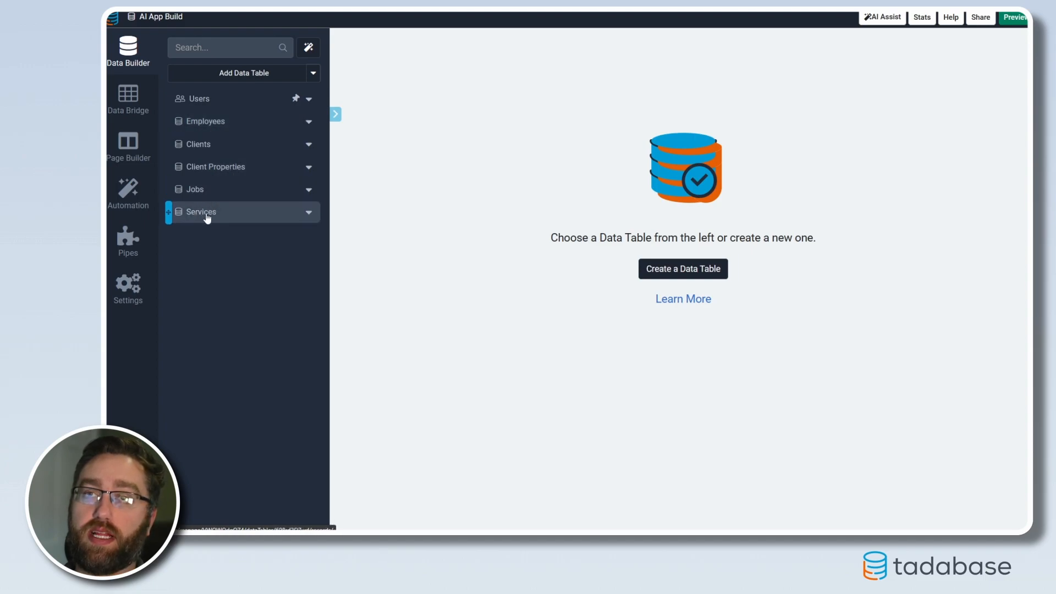
pyautogui.click(200, 121)
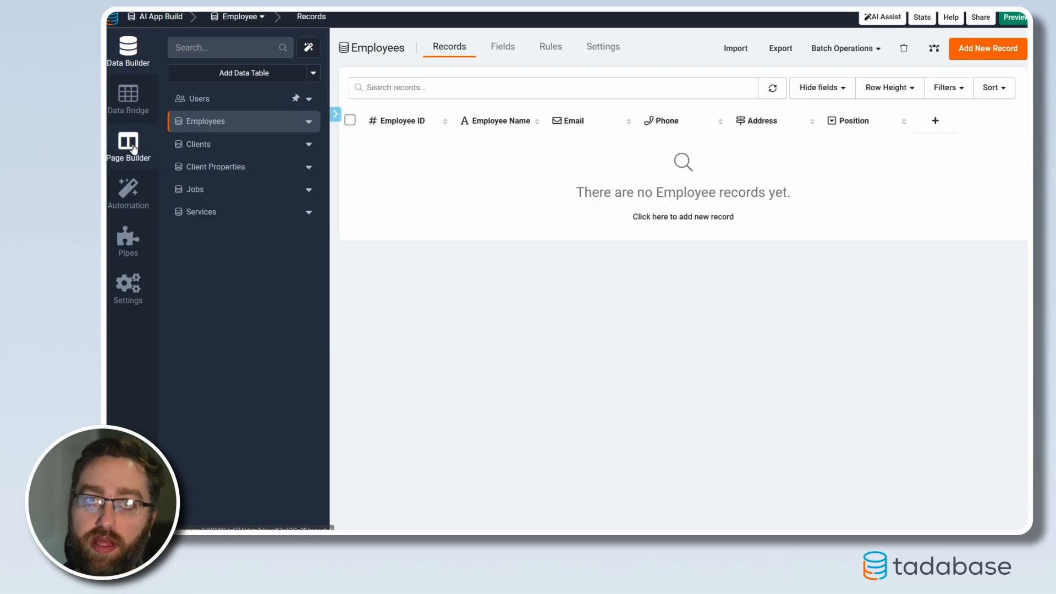
pyautogui.click(128, 144)
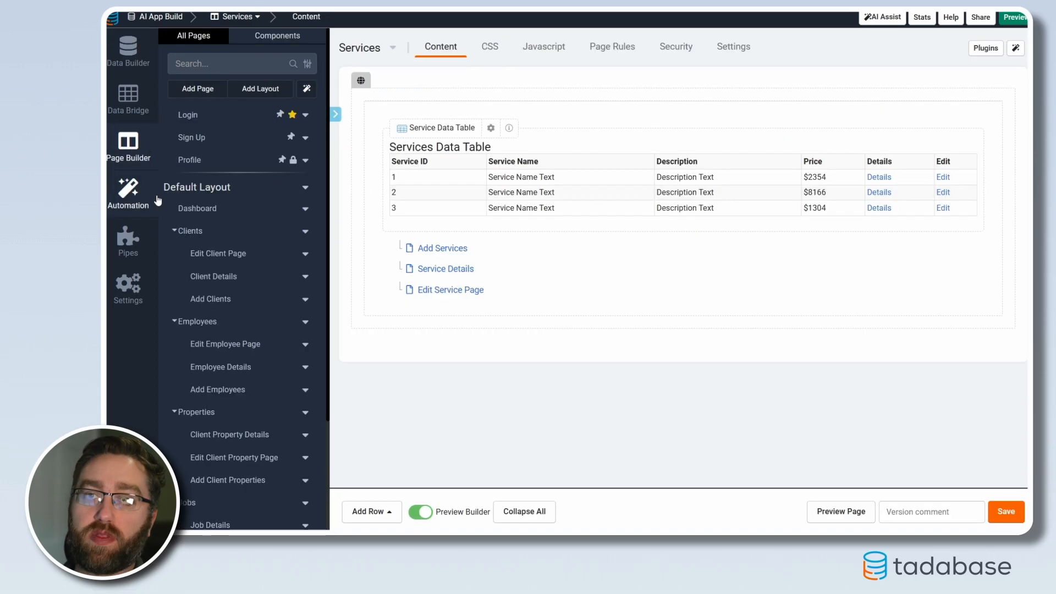
pyautogui.click(426, 270)
pyautogui.scroll(-3, 229, 297)
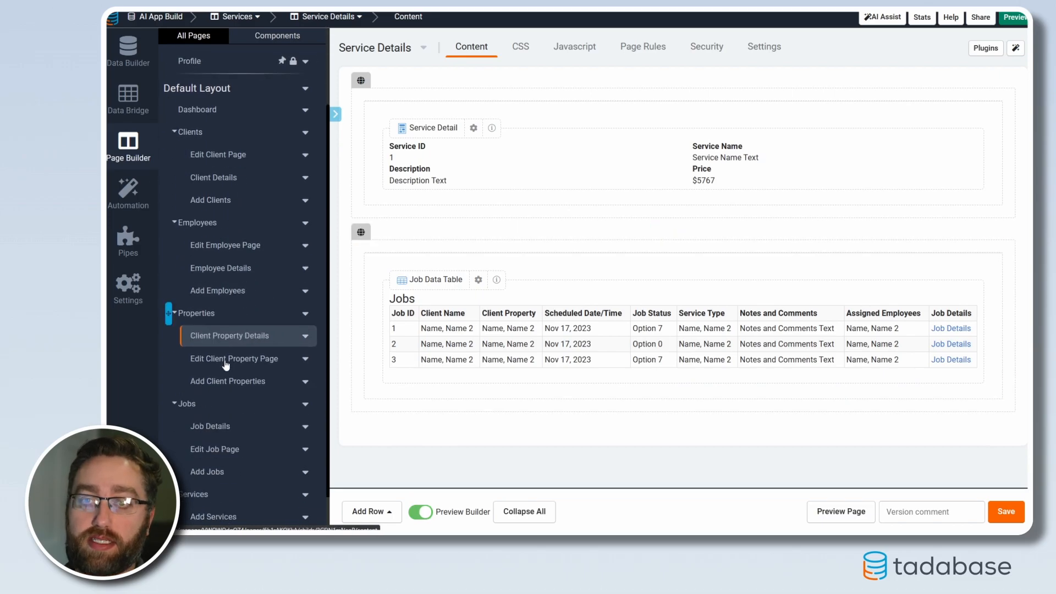
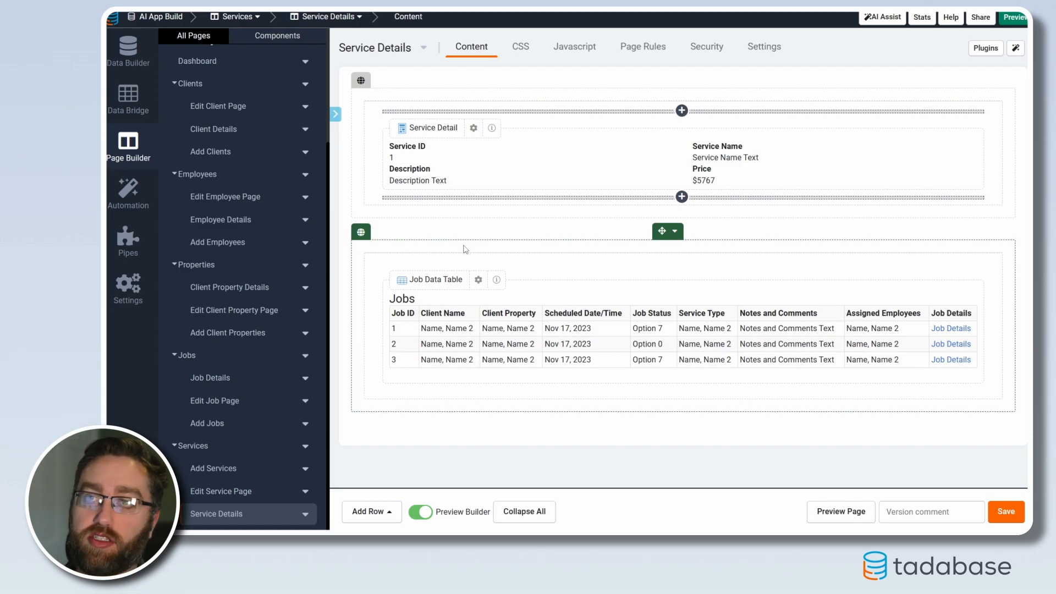
# Open the Job Details page and review its job details, Services table and Employees table
pyautogui.click(265, 379)
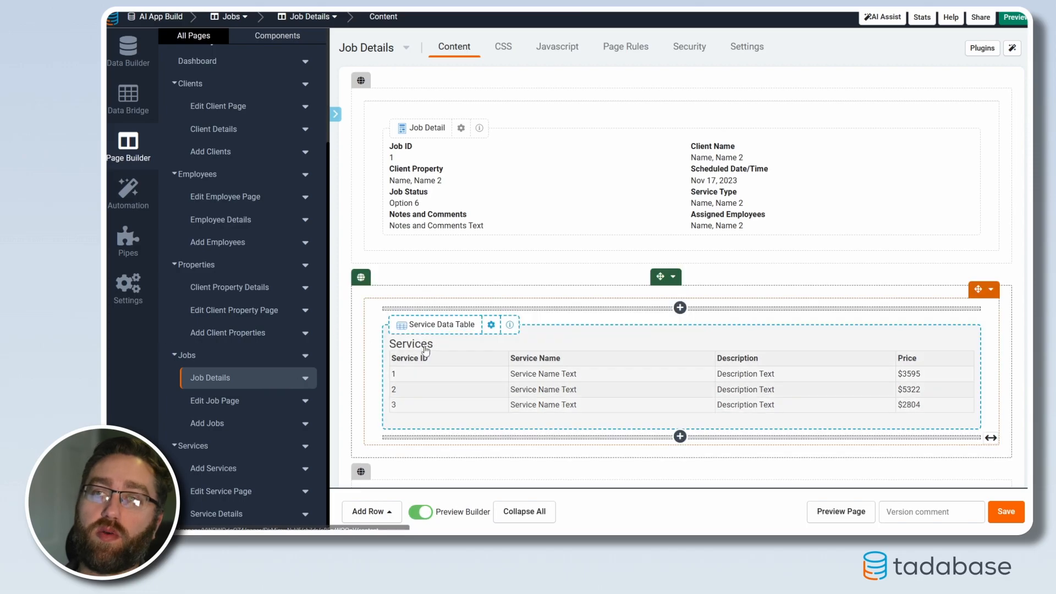
pyautogui.scroll(-4, 476, 420)
pyautogui.scroll(4, 479, 421)
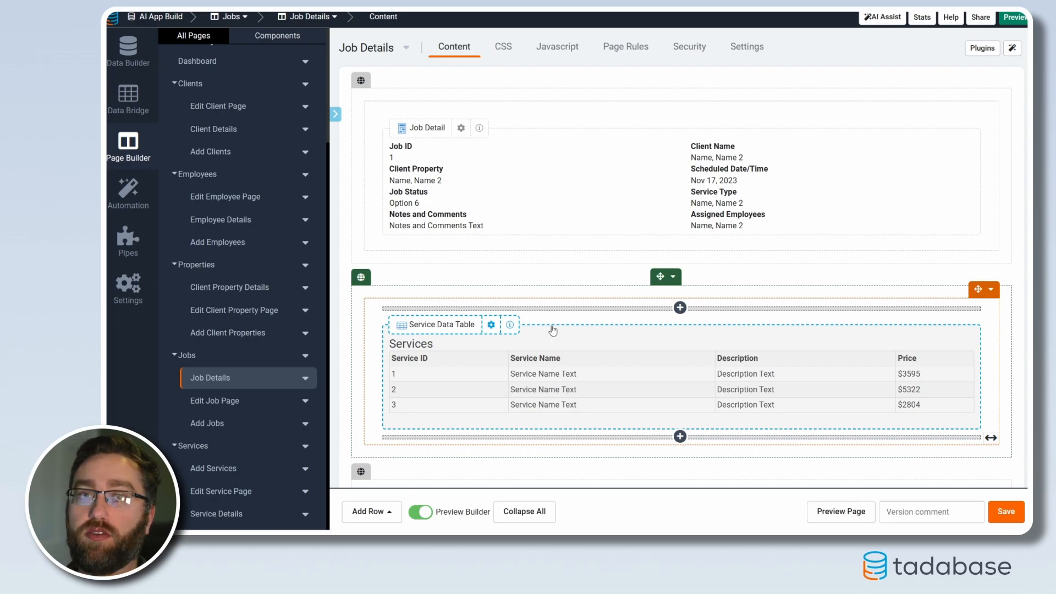
pyautogui.scroll(-4, 529, 360)
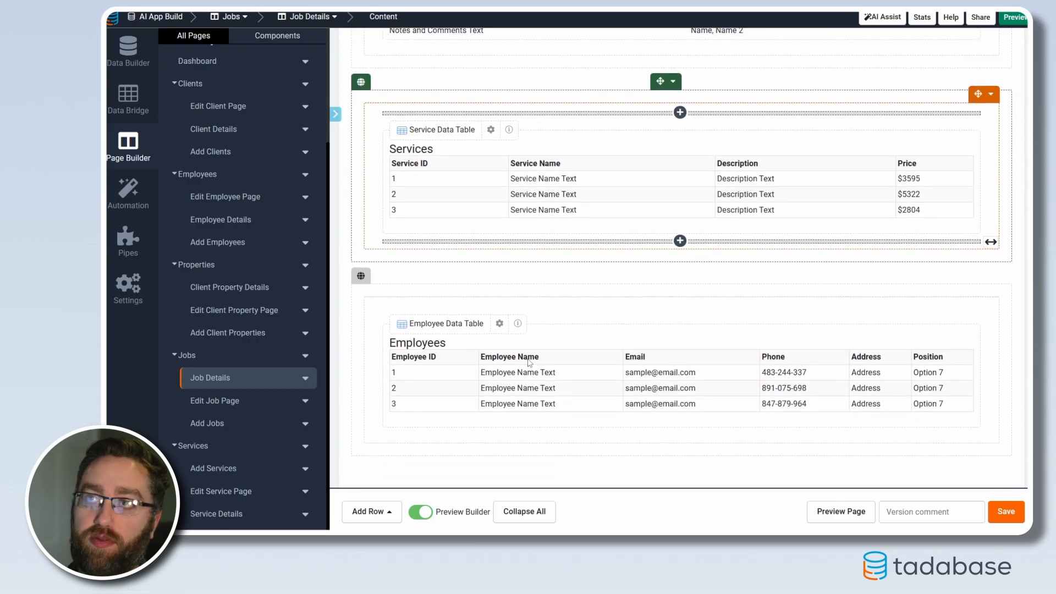
pyautogui.scroll(4, 529, 362)
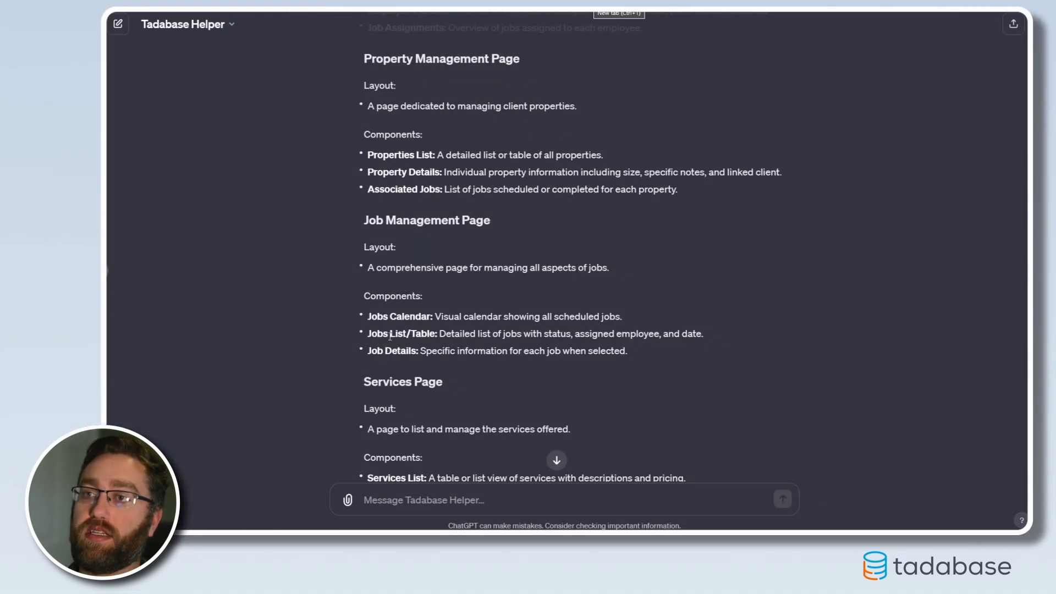
# Switch to ChatGPT to read the suggested Job Management Page components, and return to the Job Details page in Tadabase
pyautogui.moveTo(367, 318); pyautogui.dragTo(436, 336)
pyautogui.click(435, 337)
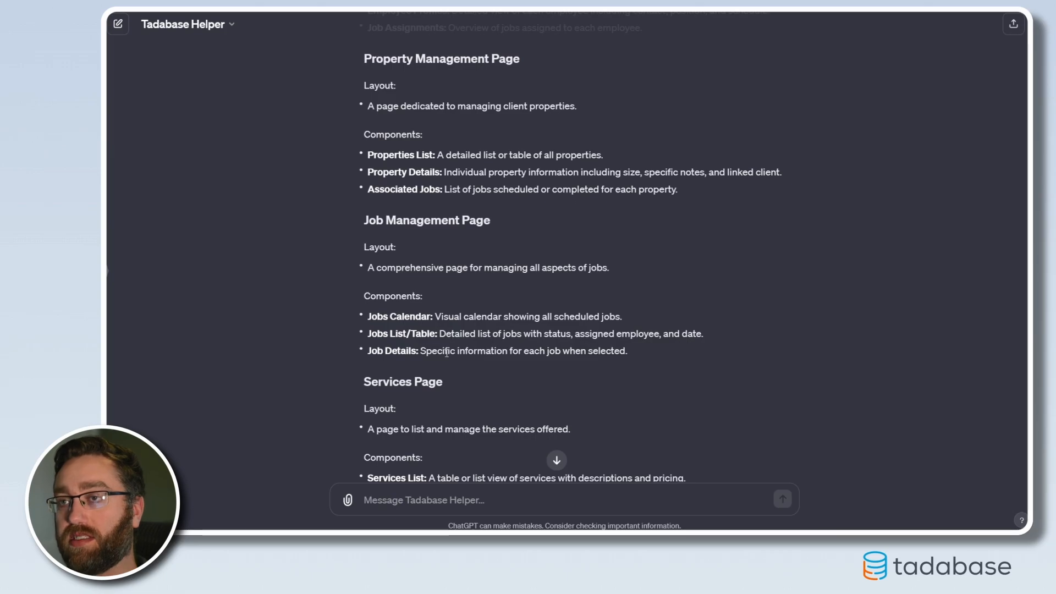
pyautogui.moveTo(429, 350); pyautogui.dragTo(626, 352)
pyautogui.click(622, 359)
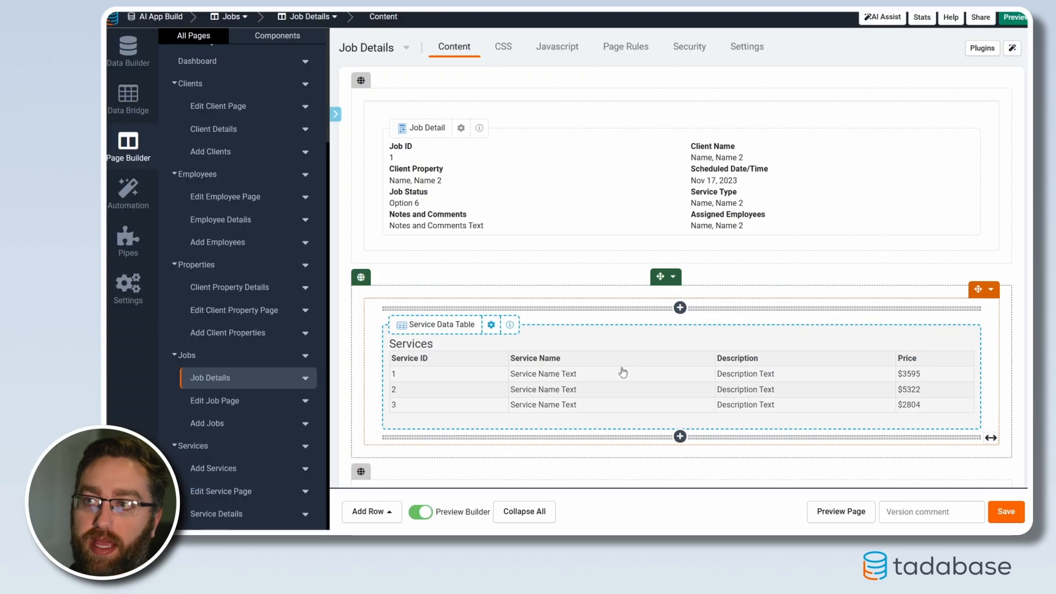
# Add a map in a new column beside Job Detail for the connected Client Properties, and open its customization
pyautogui.click(278, 37)
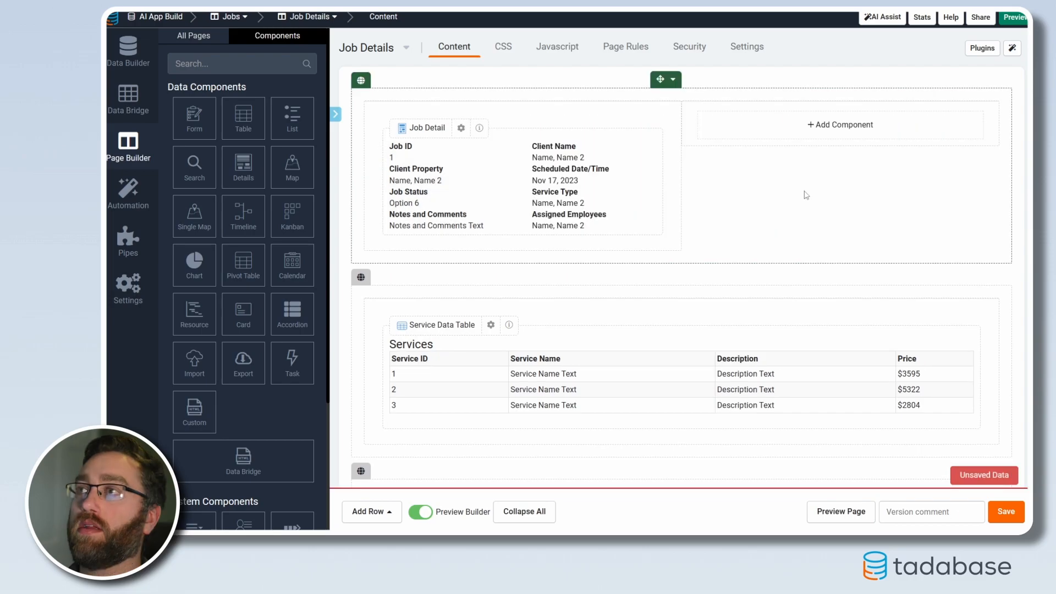
pyautogui.click(808, 135)
pyautogui.click(292, 165)
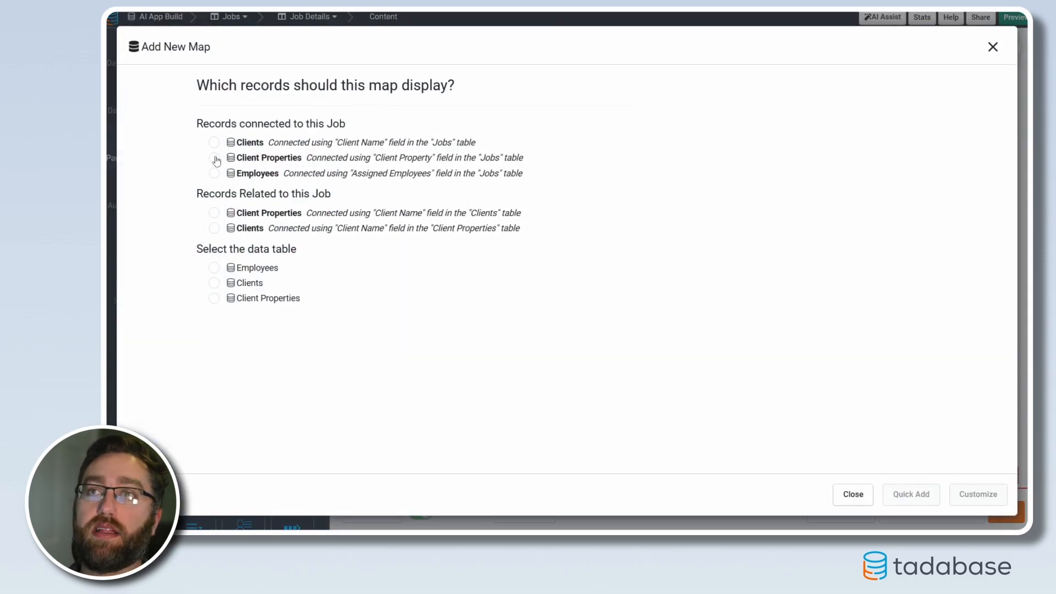
pyautogui.click(214, 159)
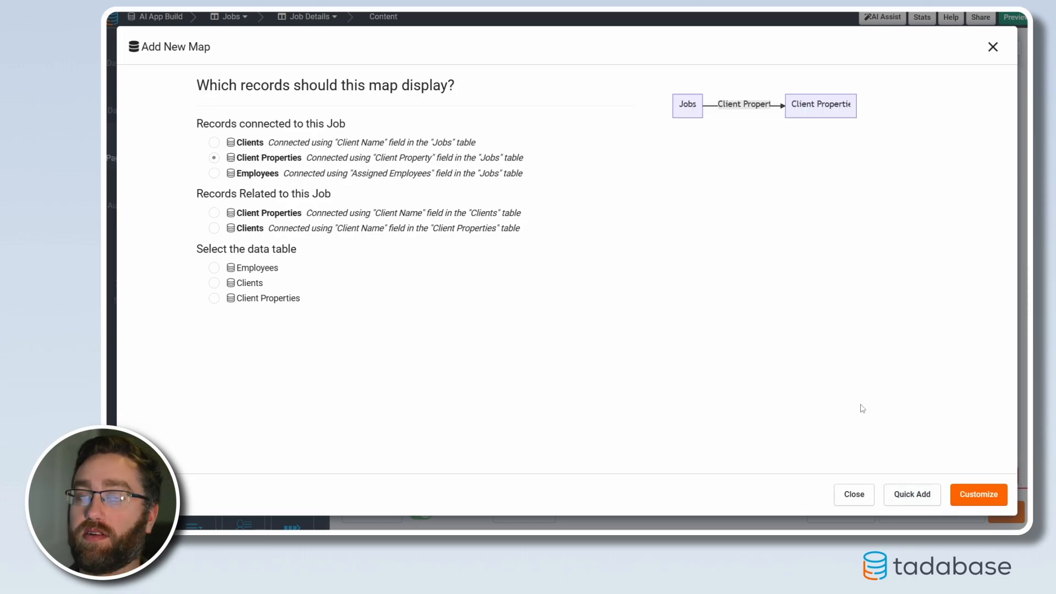
pyautogui.click(977, 494)
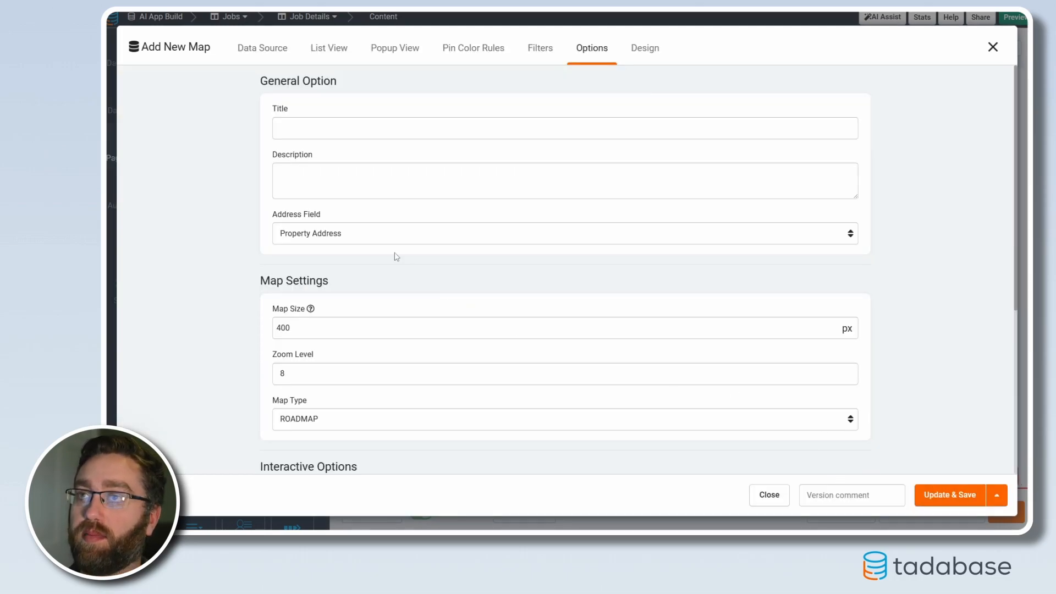
# Set the map's address field to Property Address and save the map
pyautogui.click(324, 238)
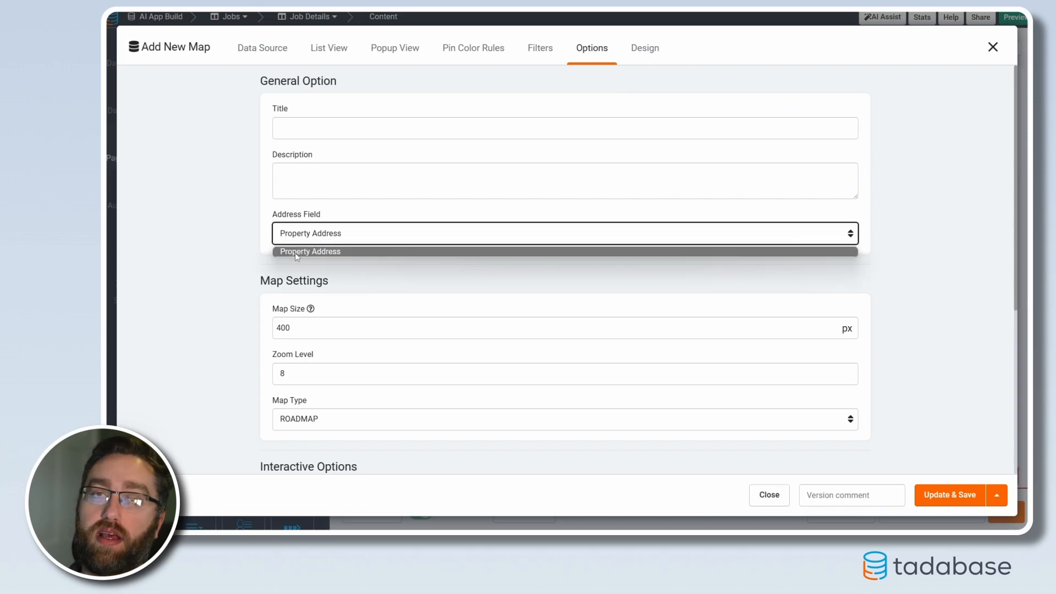
pyautogui.click(295, 252)
pyautogui.scroll(-2, 394, 359)
pyautogui.scroll(2, 402, 382)
pyautogui.click(935, 502)
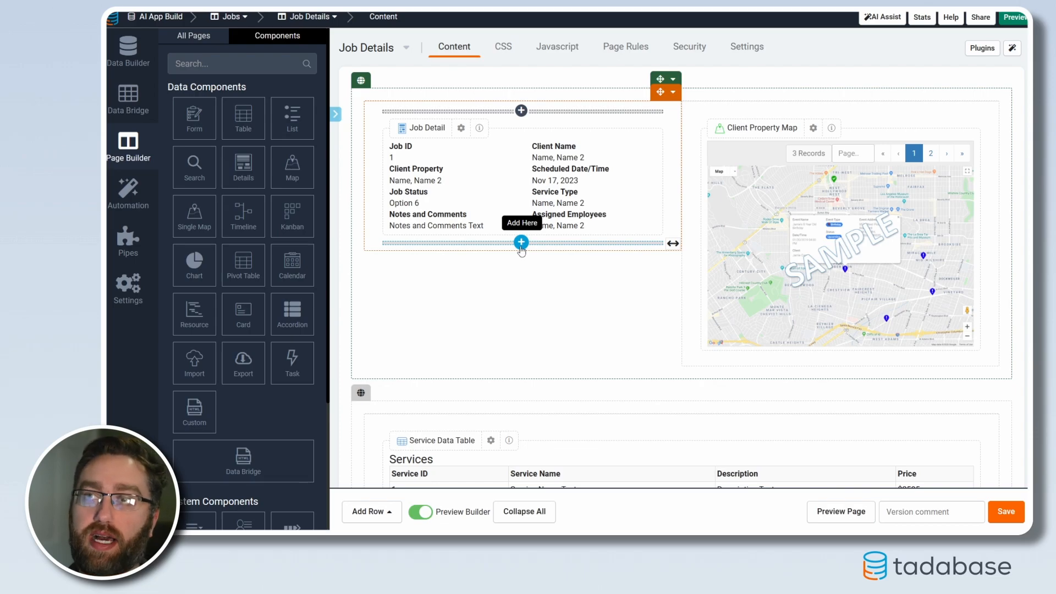
# Open the Jobs page, return to Job Details through its child page link, and review the page layout
pyautogui.click(193, 35)
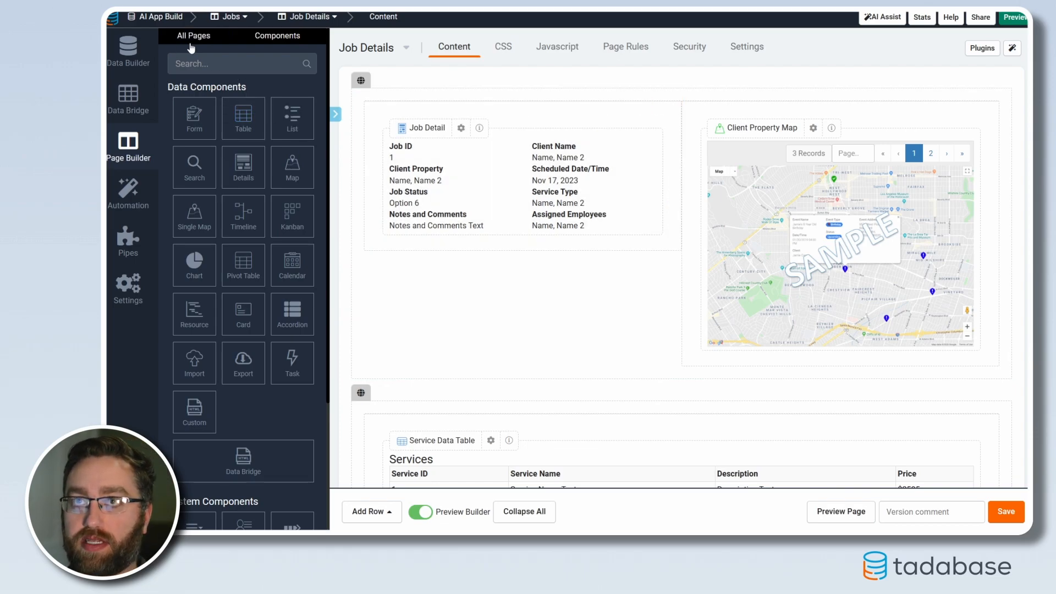
pyautogui.scroll(-3, 235, 444)
pyautogui.click(200, 339)
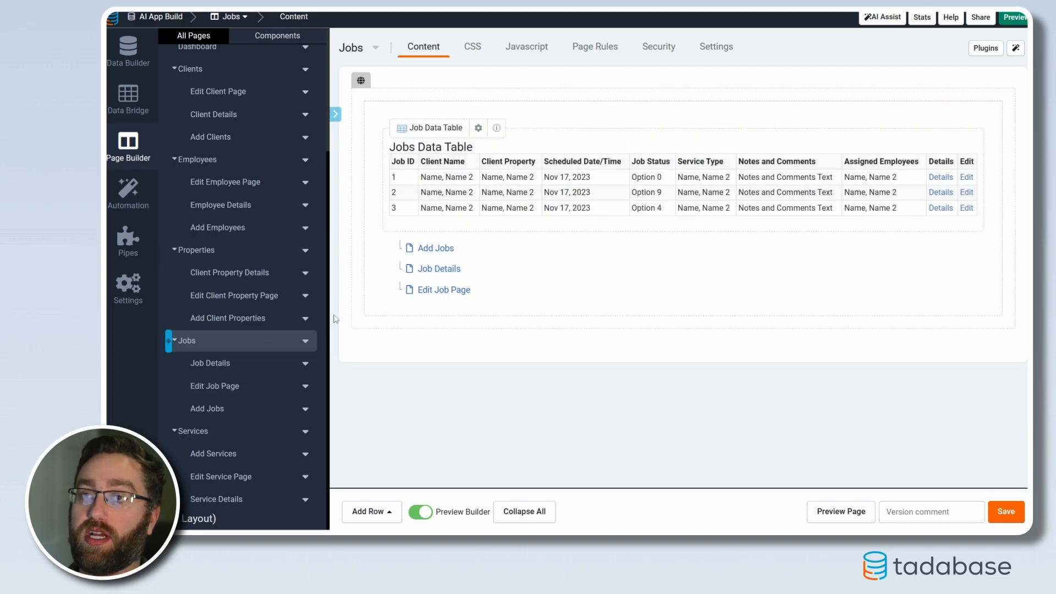
pyautogui.click(435, 269)
pyautogui.scroll(-3, 542, 325)
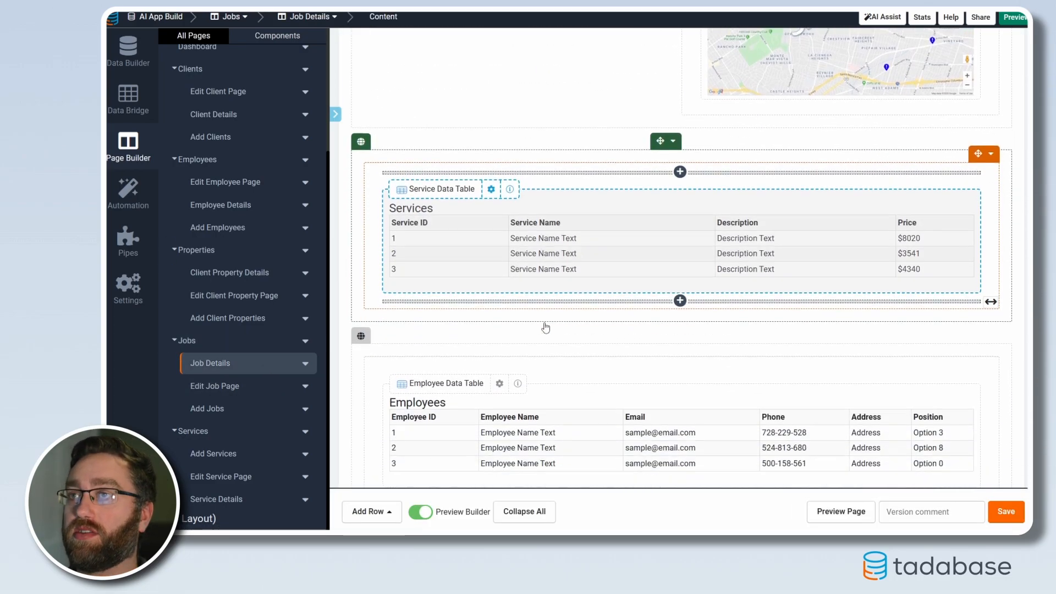
pyautogui.scroll(3, 545, 324)
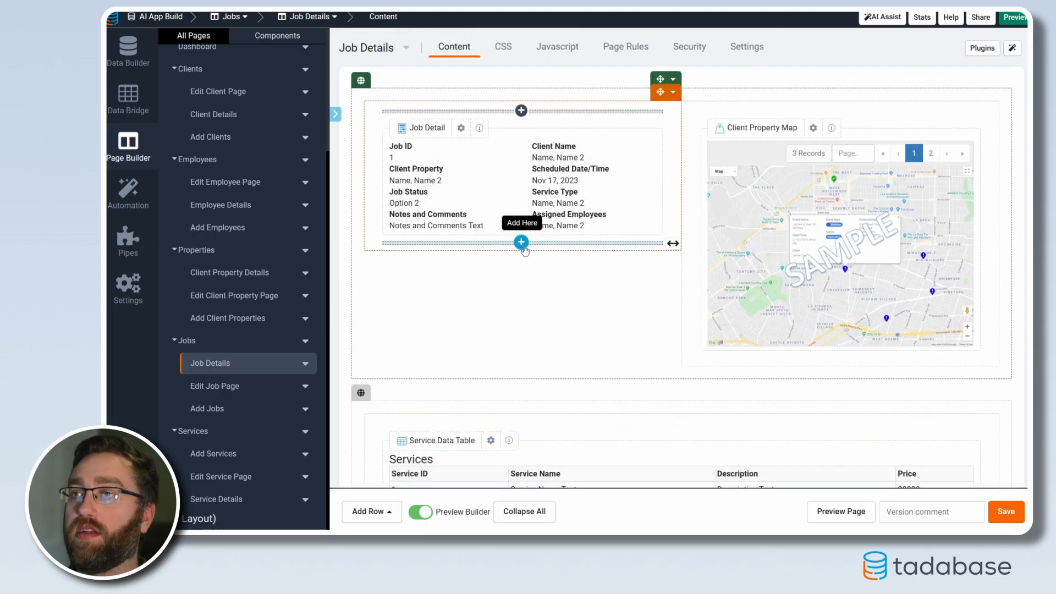
# Quick-add a form directly below Job Detail that edits this page's Jobs record
pyautogui.click(523, 245)
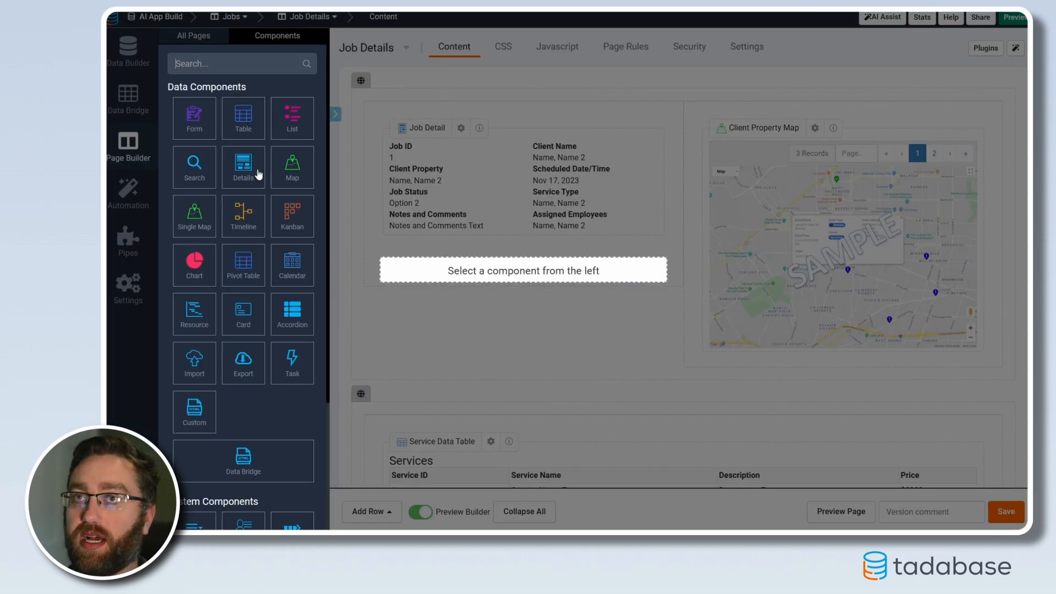
pyautogui.click(191, 127)
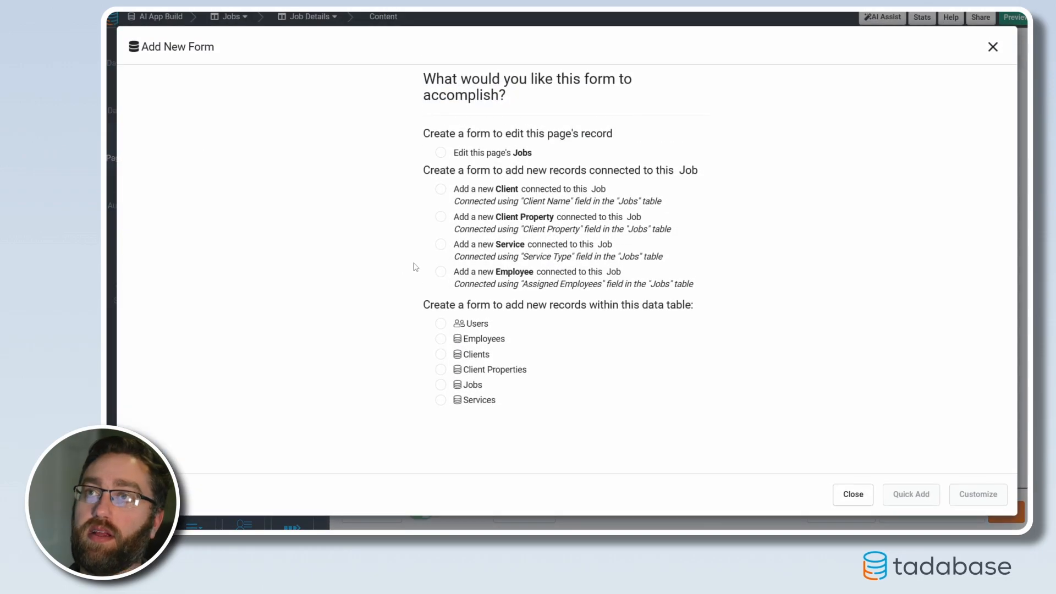
pyautogui.click(441, 153)
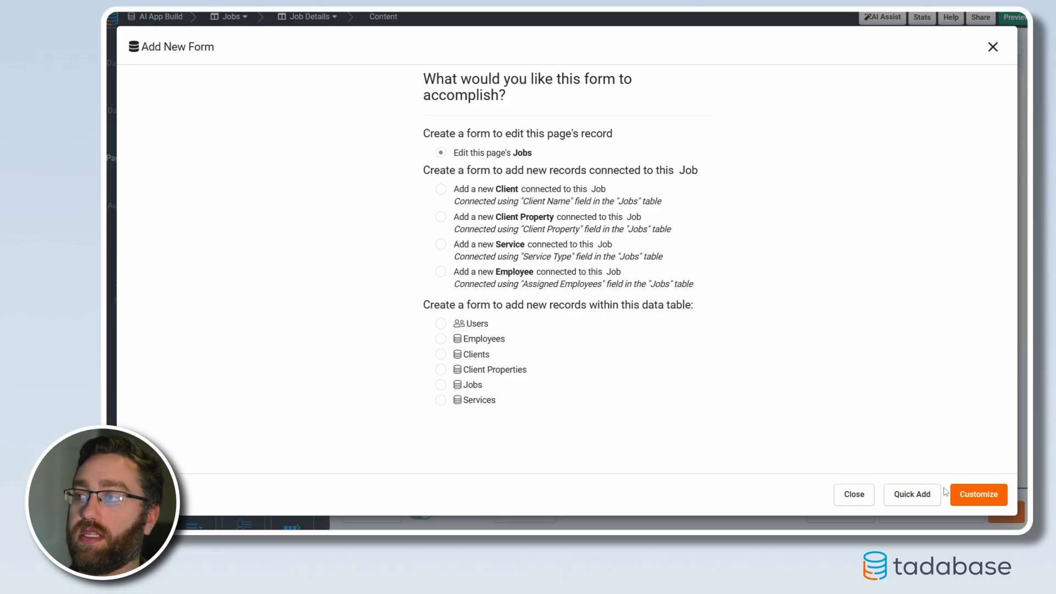
pyautogui.click(918, 497)
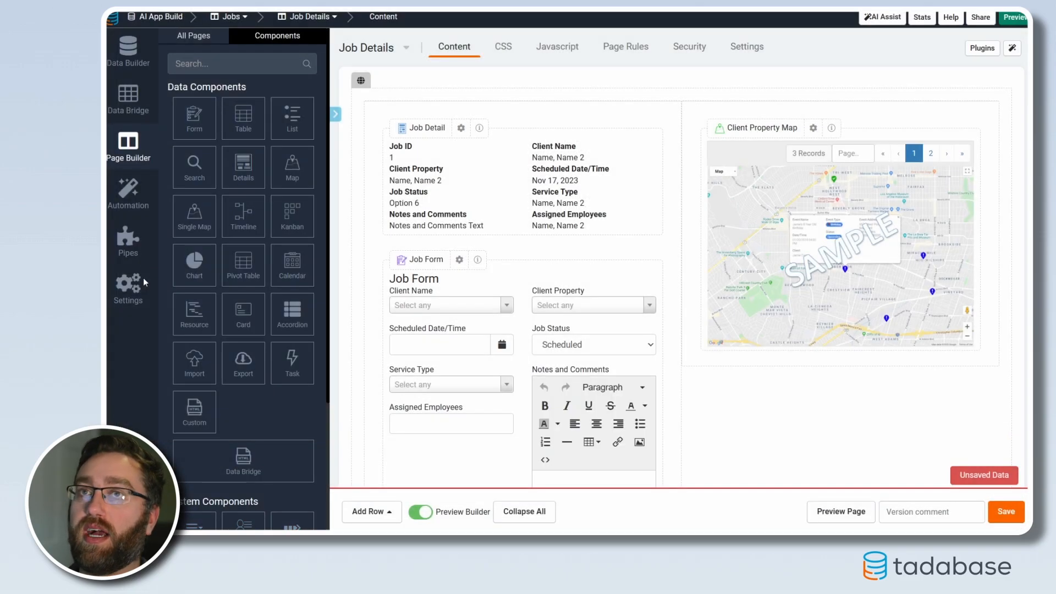
# Replace the Job Form's fields with Client Property, Scheduled Date/Time, Job Status, Service Type and Assigned Employees, and save the form
pyautogui.click(432, 356)
pyautogui.click(642, 118)
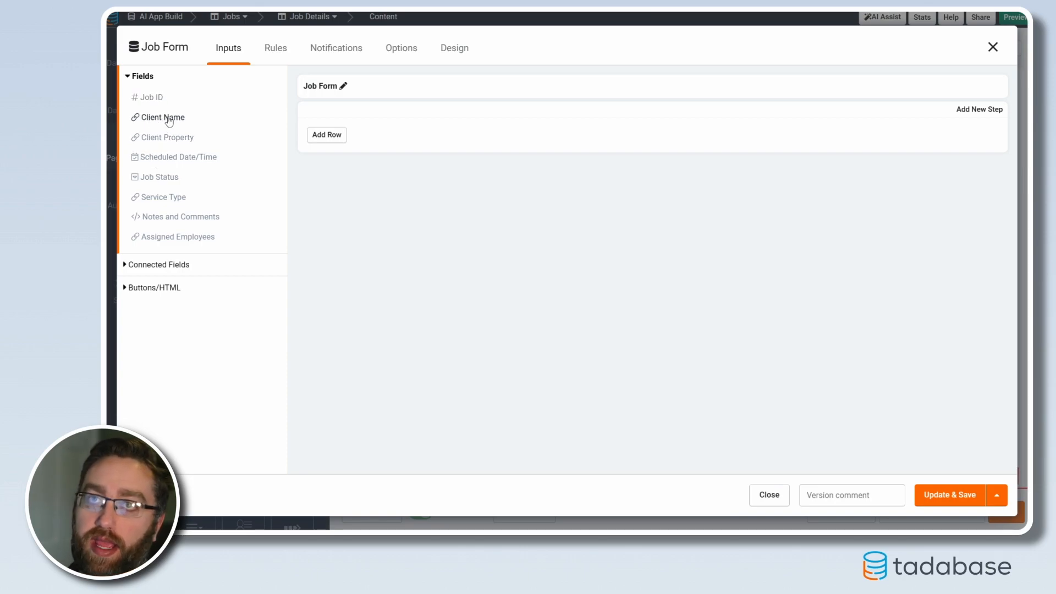
pyautogui.click(159, 140)
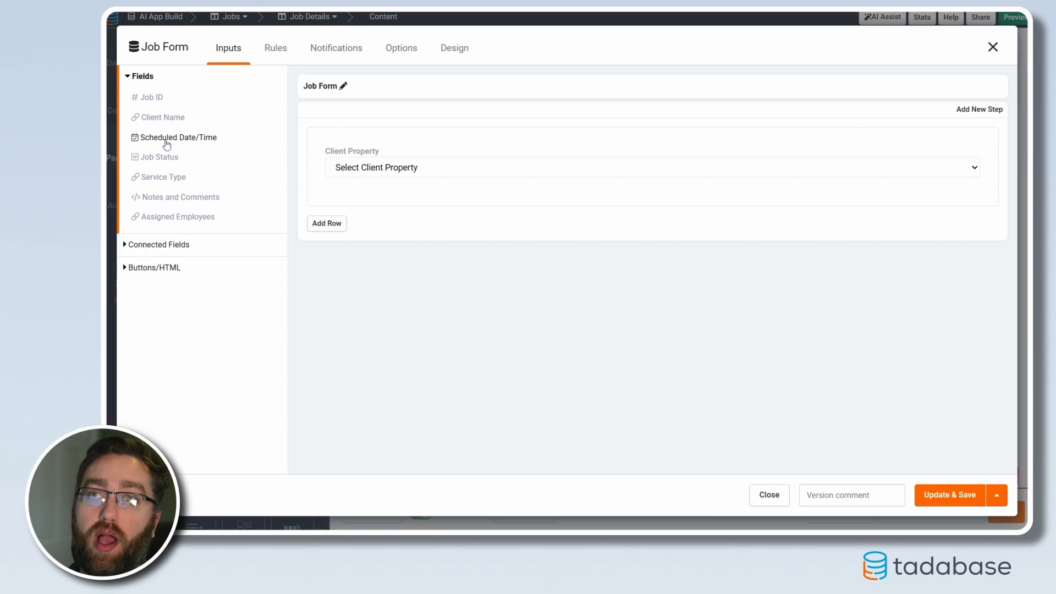
pyautogui.click(167, 143)
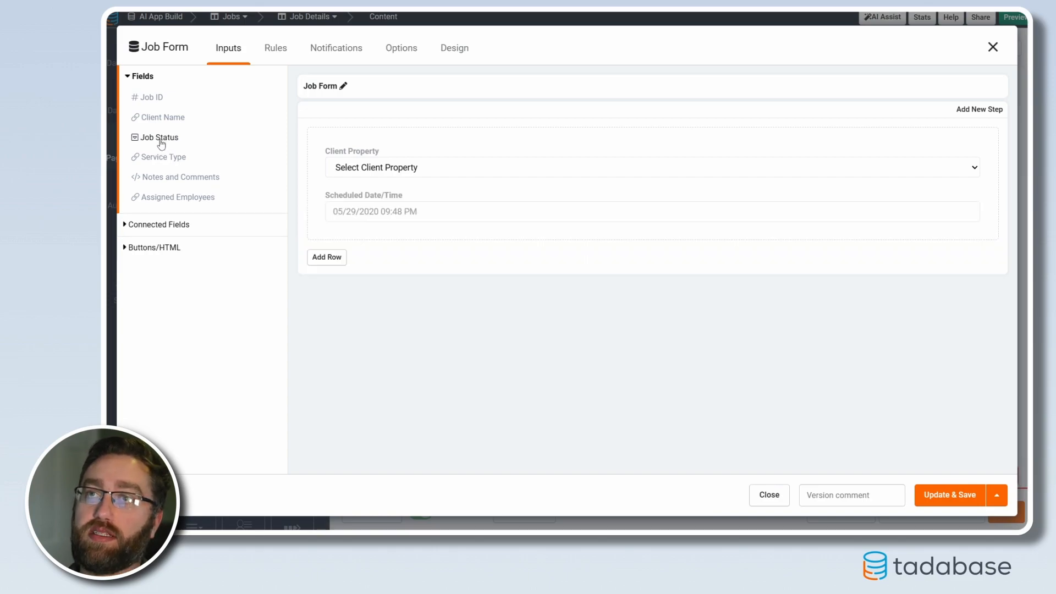
pyautogui.click(161, 143)
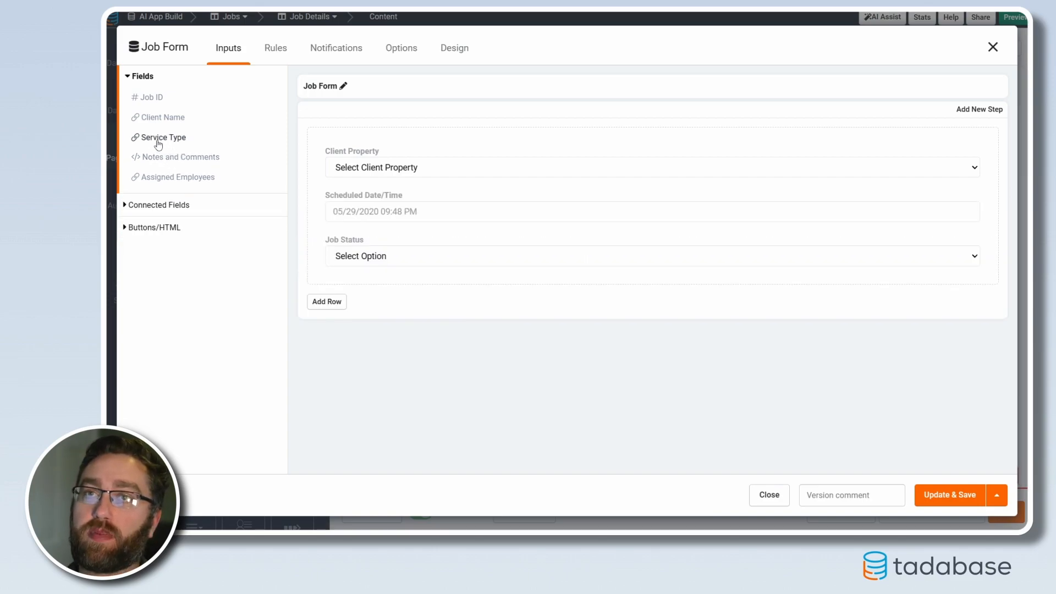
pyautogui.click(159, 141)
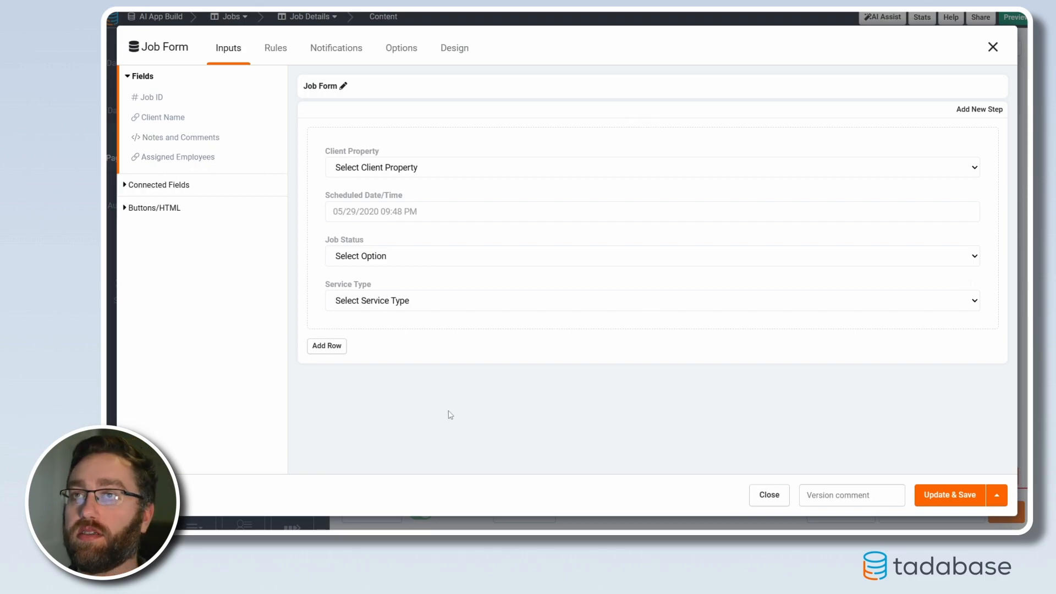
pyautogui.moveTo(165, 157); pyautogui.dragTo(507, 401)
pyautogui.click(929, 498)
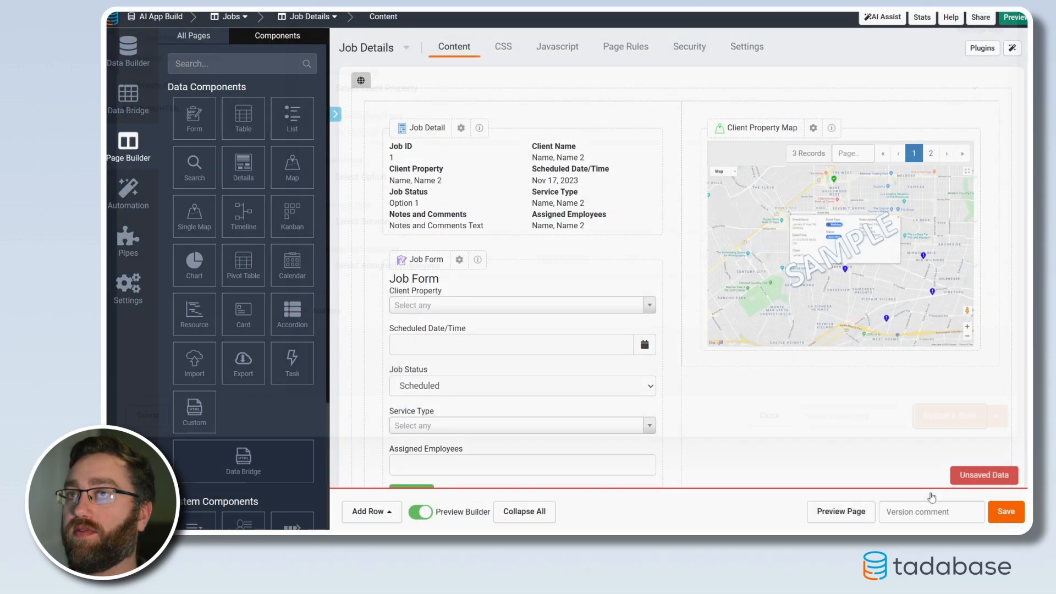
# Rename the Job Form's title to "Edit Job" and save the form
pyautogui.click(460, 259)
pyautogui.click(343, 86)
pyautogui.tripleClick(340, 87)
pyautogui.write('Edit')
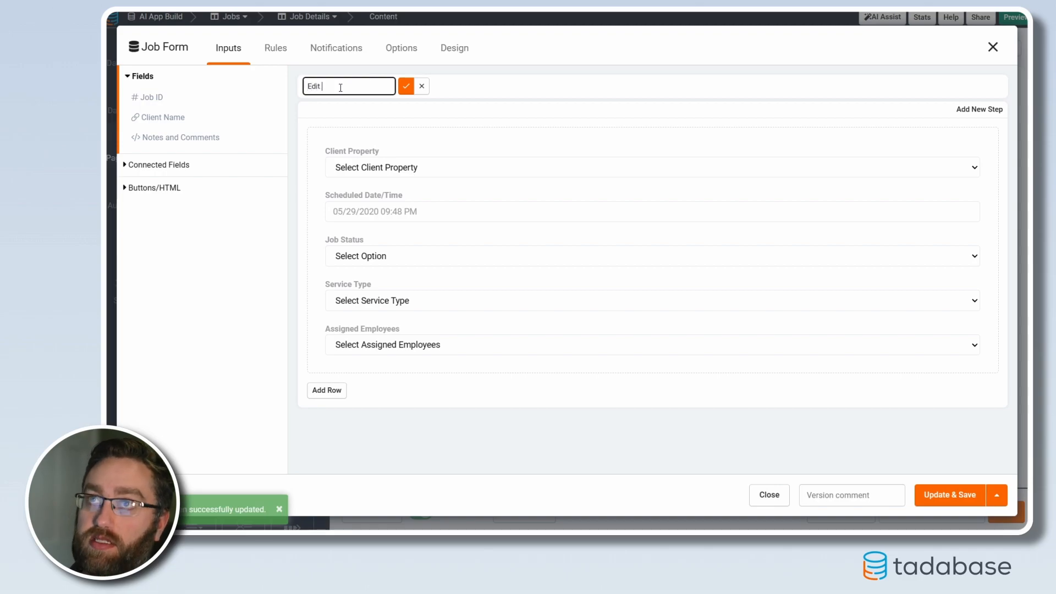
pyautogui.write(' Job')
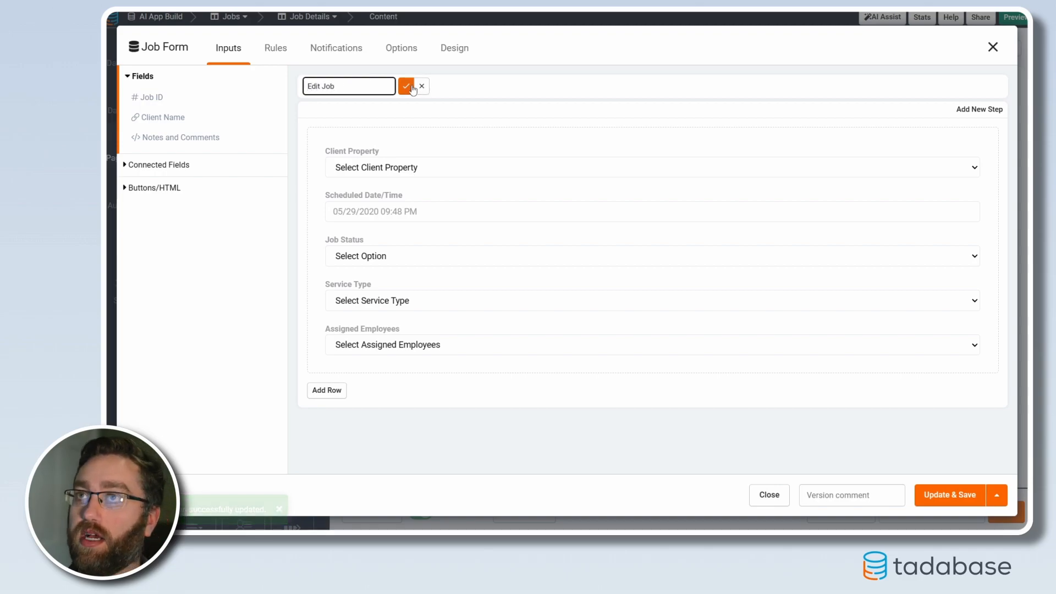
pyautogui.click(406, 86)
pyautogui.click(969, 498)
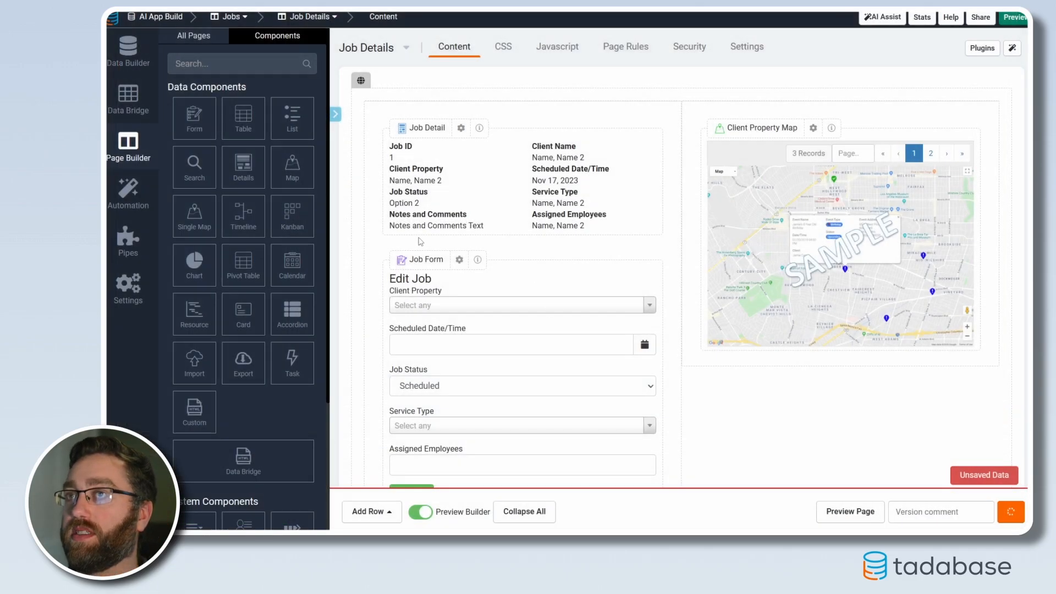
# Replace the existing field row in the Job Detail component with an empty two-column row
pyautogui.scroll(-3, 456, 292)
pyautogui.scroll(-1, 550, 297)
pyautogui.scroll(3, 605, 300)
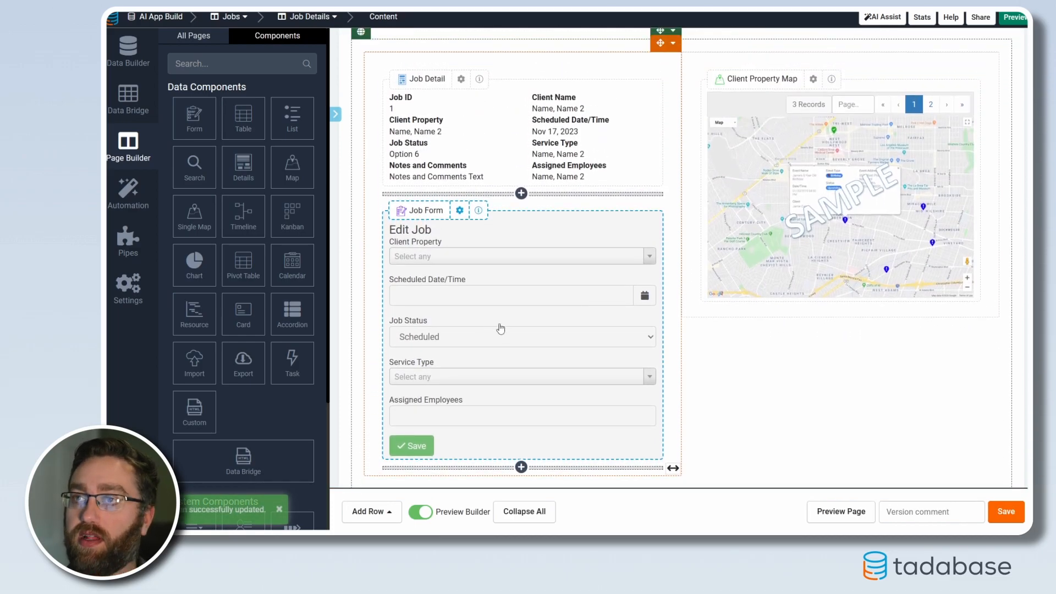
pyautogui.scroll(-5, 527, 297)
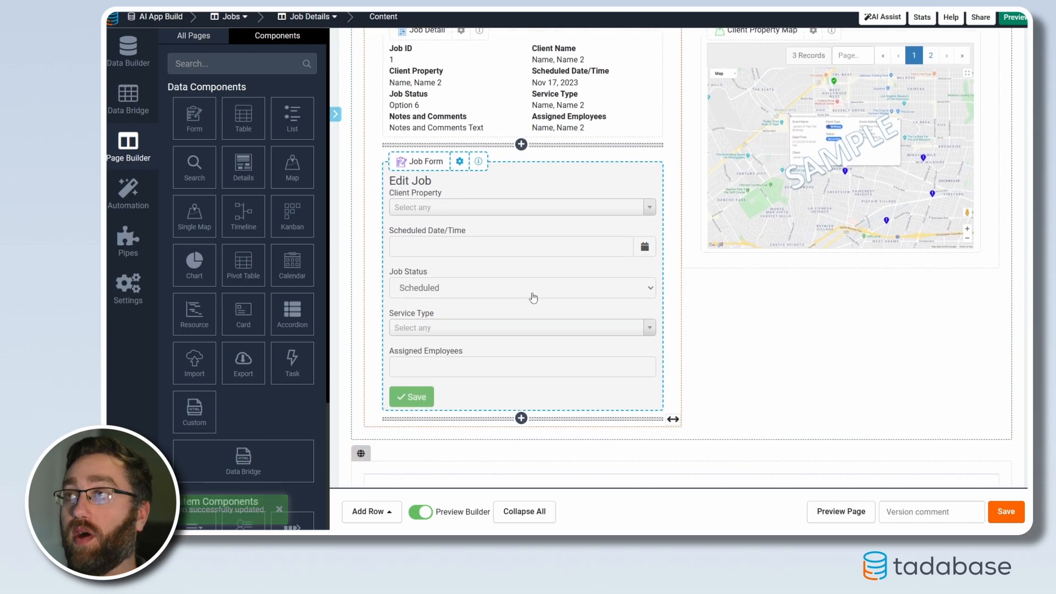
pyautogui.scroll(-4, 672, 424)
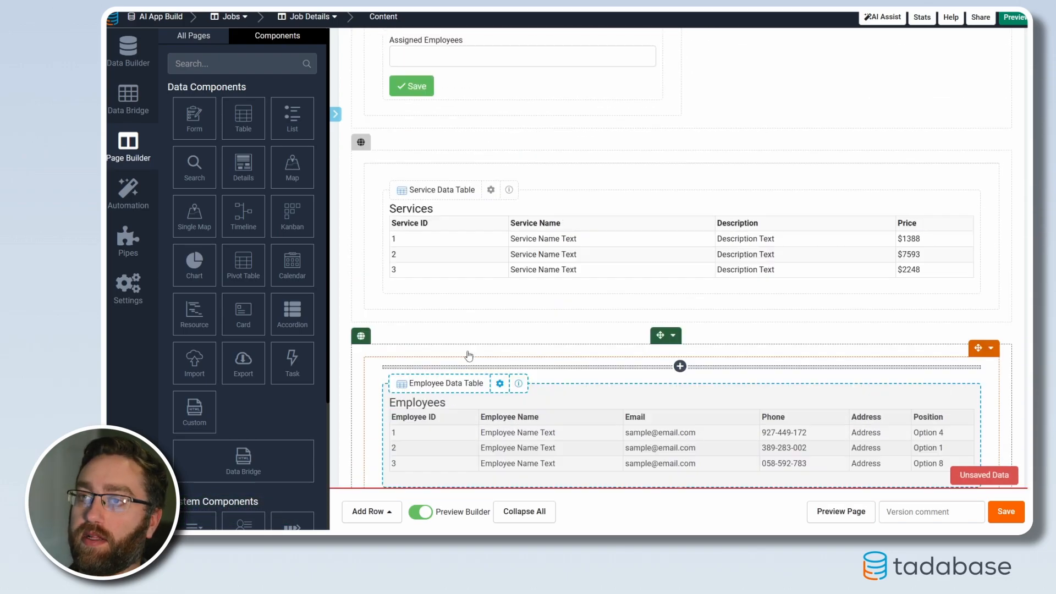
pyautogui.scroll(10, 495, 275)
pyautogui.click(462, 216)
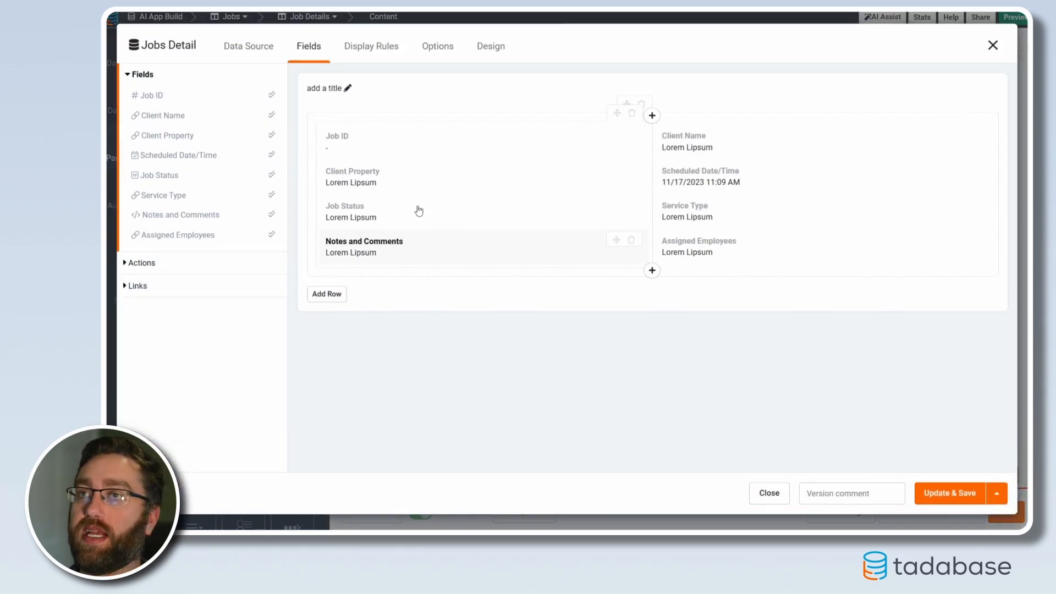
pyautogui.moveTo(633, 246)
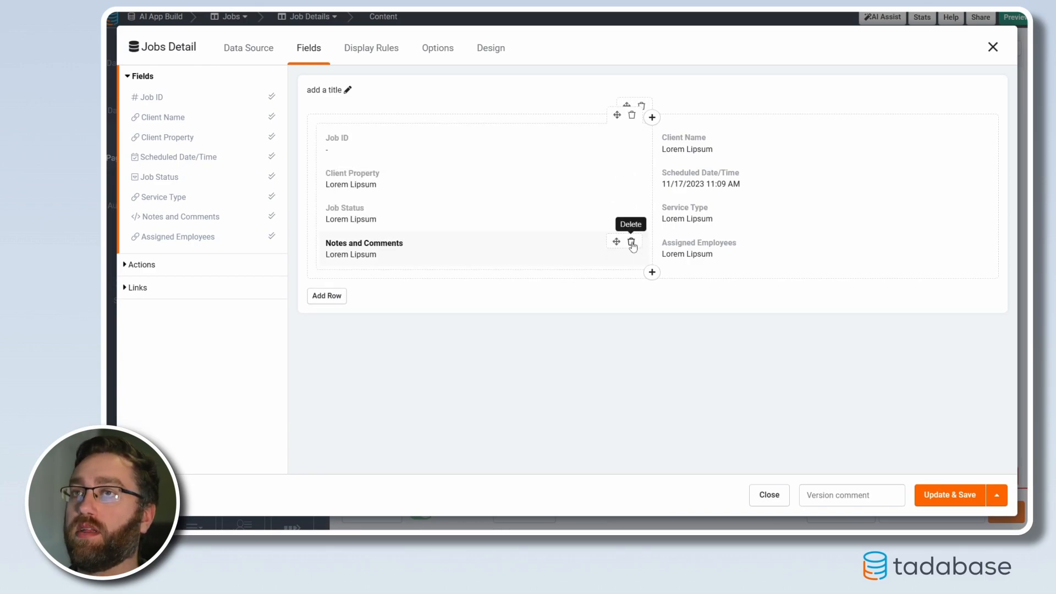
pyautogui.click(642, 106)
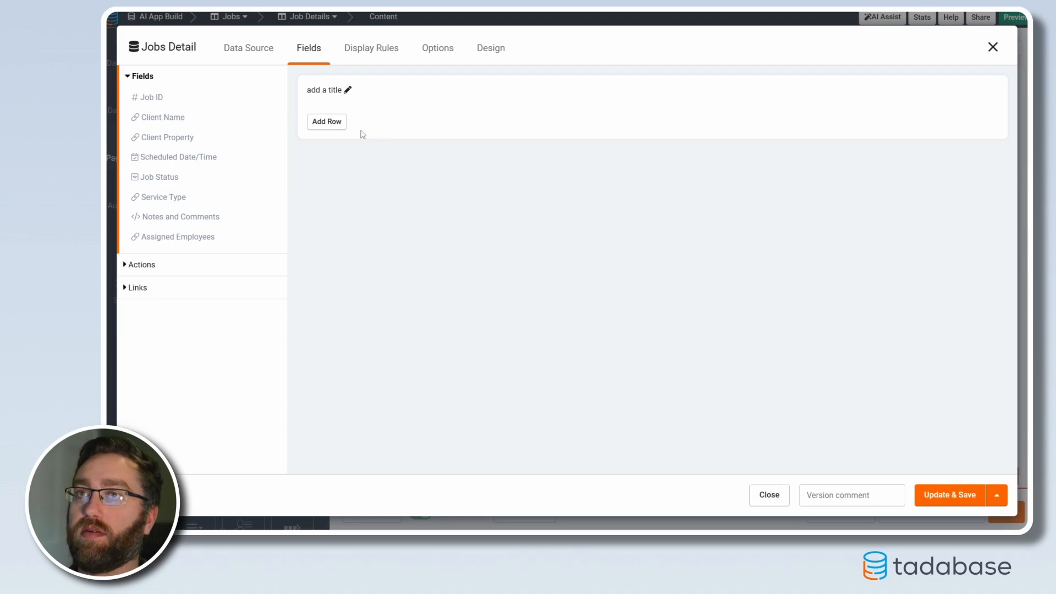
pyautogui.click(330, 122)
pyautogui.click(652, 118)
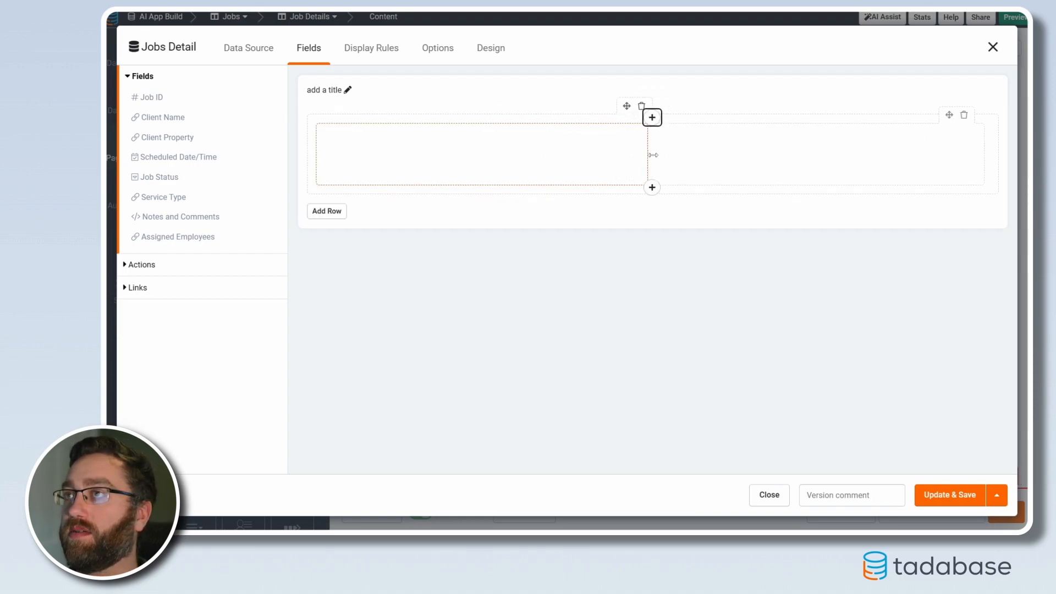
# Place Job ID, Client Name and Client Property in the first column, Scheduled Date/Time, Job Status and Service Type in the second, and save the component
pyautogui.moveTo(170, 99); pyautogui.dragTo(339, 148)
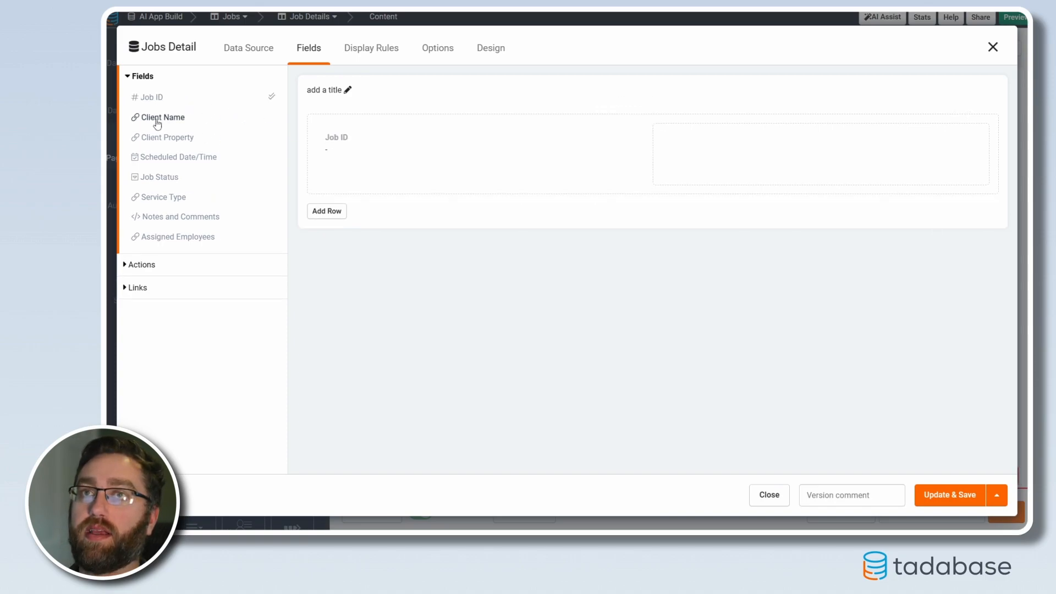
pyautogui.moveTo(149, 117); pyautogui.dragTo(340, 171)
pyautogui.moveTo(146, 137); pyautogui.dragTo(341, 208)
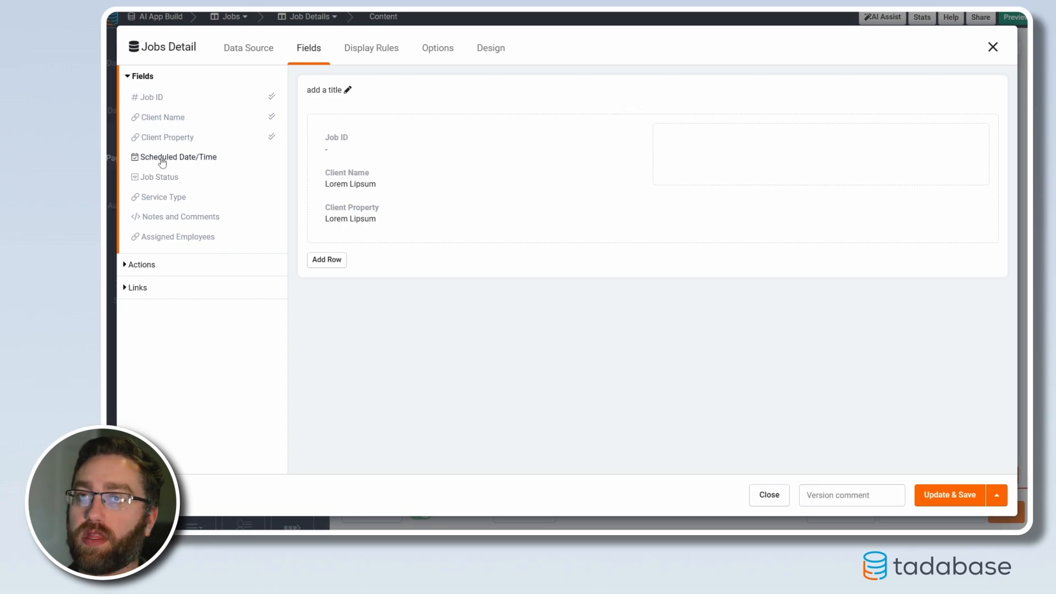
pyautogui.moveTo(162, 162); pyautogui.dragTo(709, 152)
pyautogui.moveTo(160, 177); pyautogui.dragTo(732, 175)
pyautogui.moveTo(165, 195); pyautogui.dragTo(698, 217)
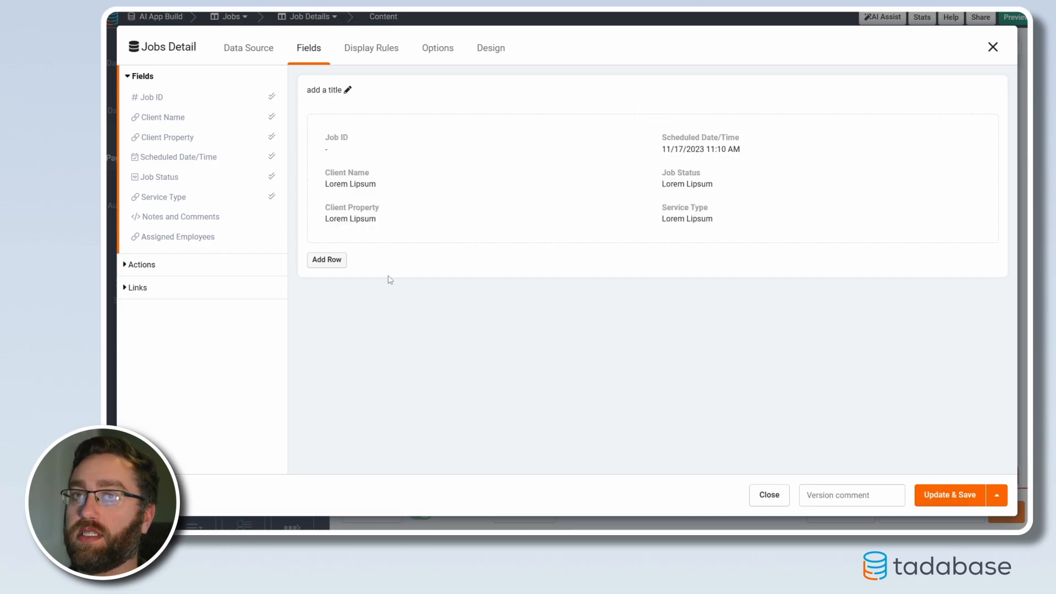
pyautogui.click(946, 495)
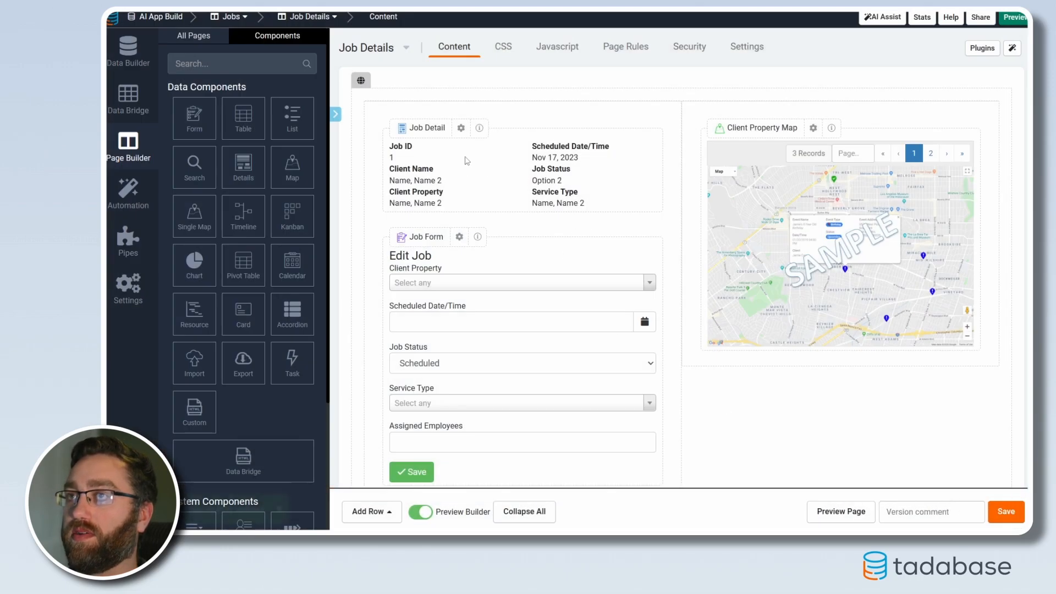
# Add a details component for this page's Jobs record in the empty row below Employees, showing only Notes and Comments
pyautogui.scroll(-10, 467, 165)
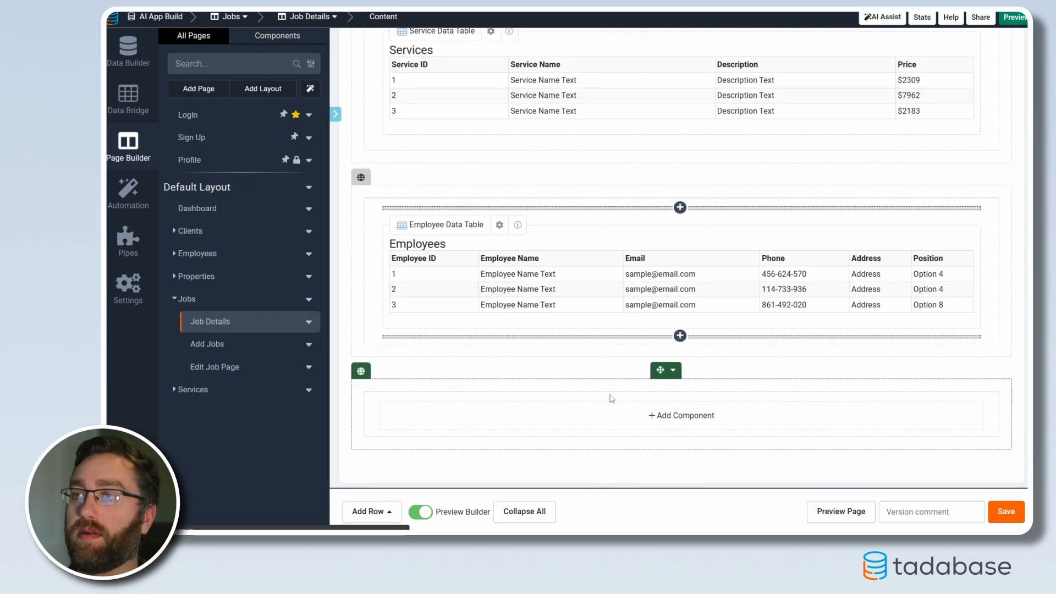
pyautogui.click(637, 417)
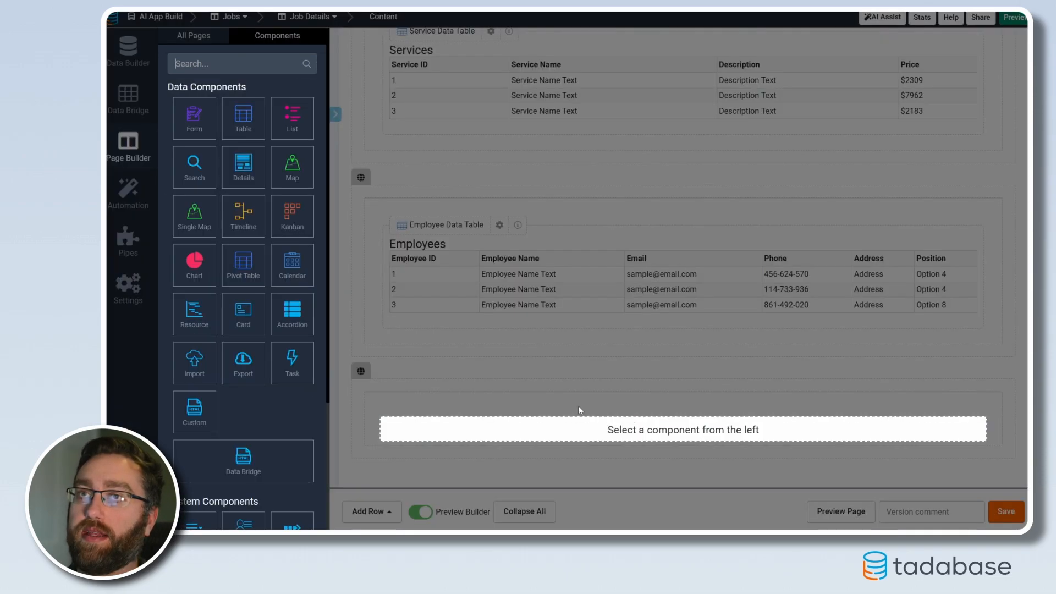
pyautogui.click(241, 177)
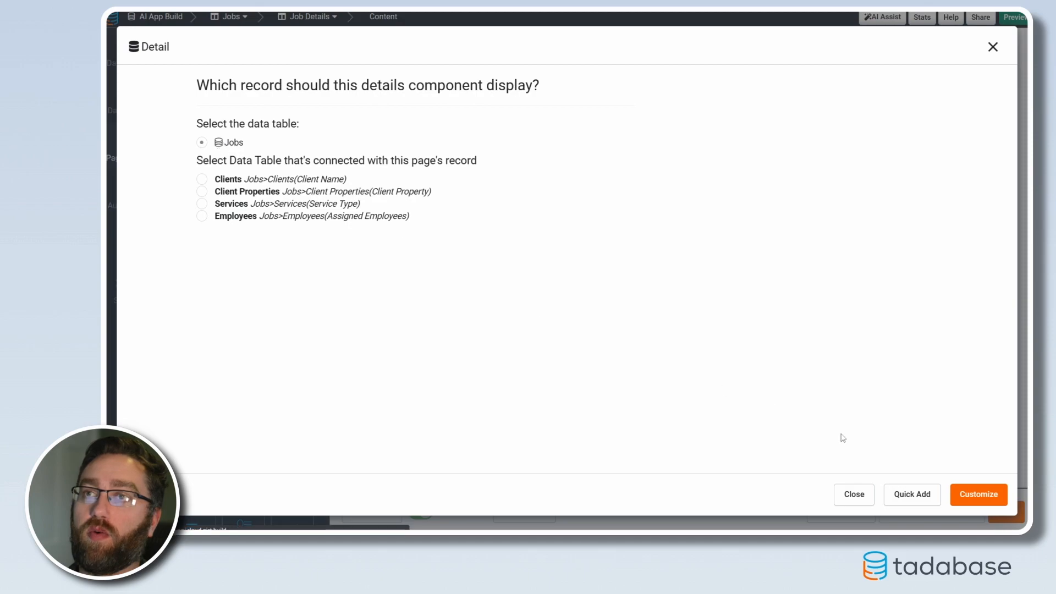
pyautogui.click(979, 494)
pyautogui.click(151, 218)
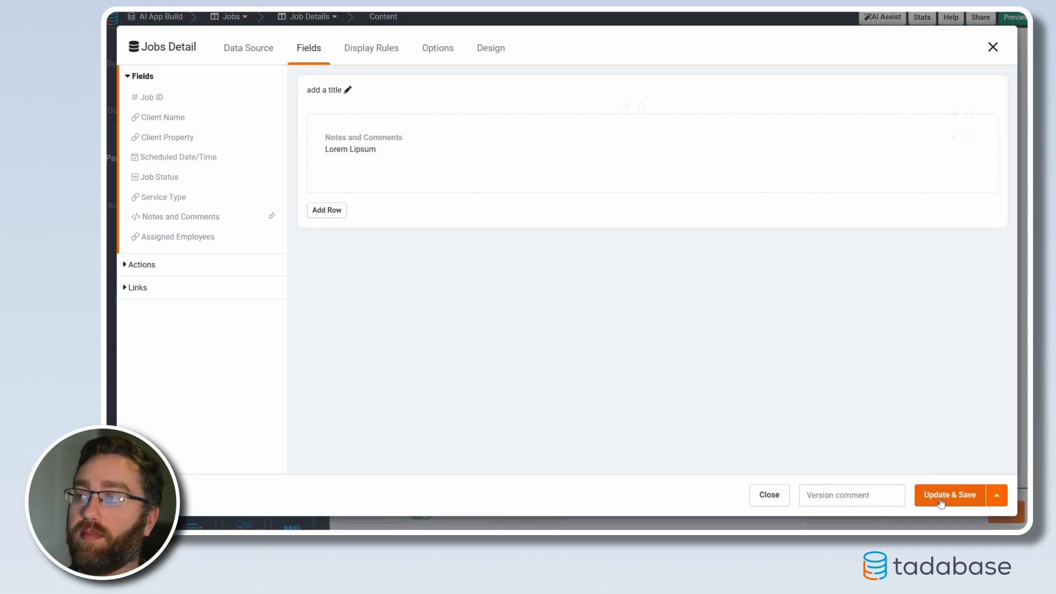
# Title the new details component "Job Notes/Comments" and save it
pyautogui.click(348, 89)
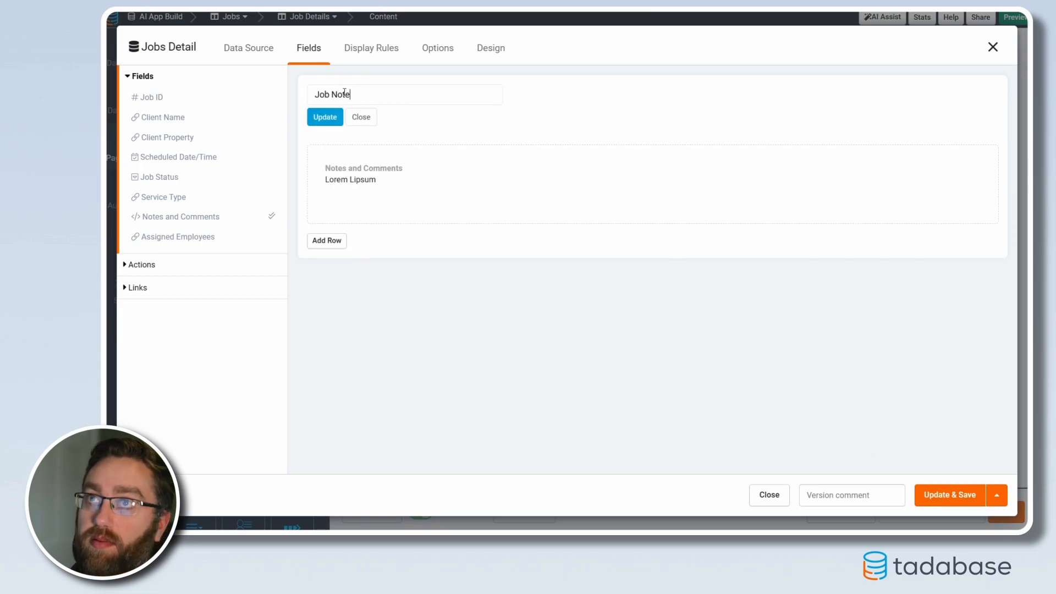
pyautogui.click(325, 117)
pyautogui.click(950, 495)
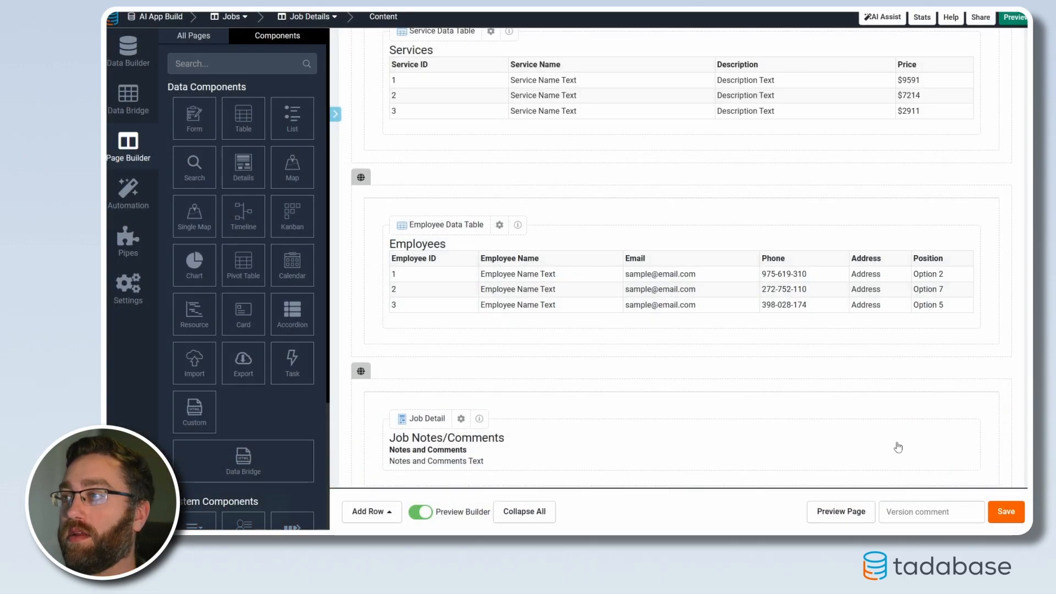
# Narrow the Job Notes/Comments column to half the row and insert an equally wide empty column before it
pyautogui.moveTo(999, 404); pyautogui.dragTo(680, 404)
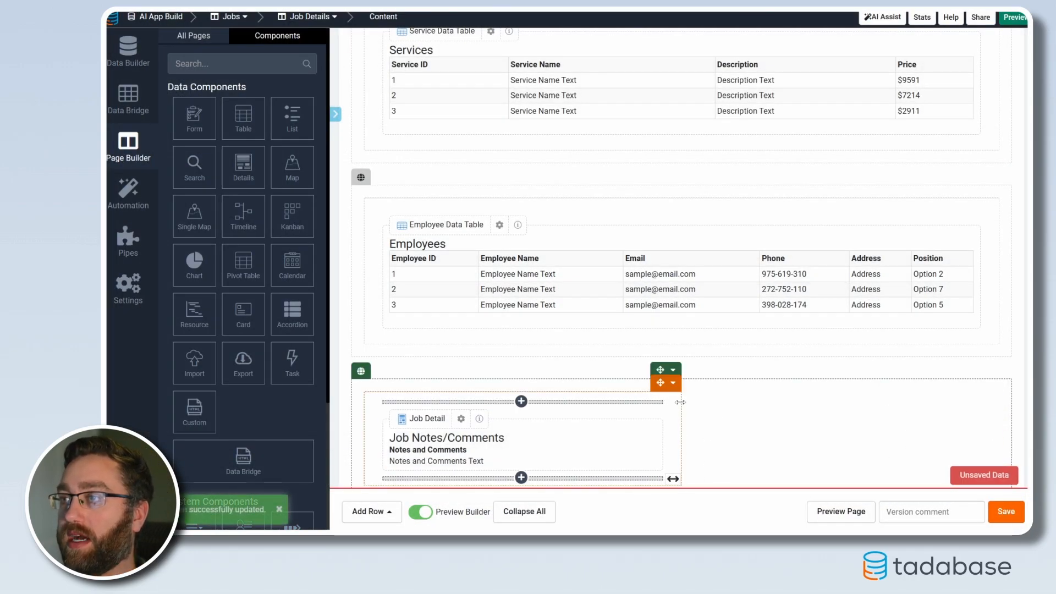
pyautogui.click(673, 382)
pyautogui.click(710, 439)
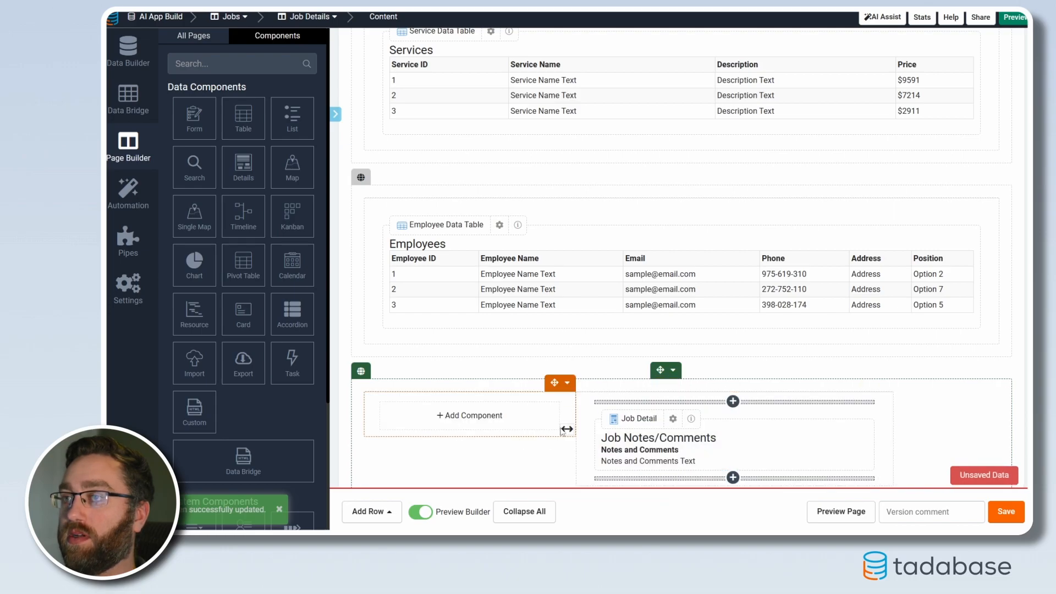
pyautogui.moveTo(567, 429); pyautogui.dragTo(660, 425)
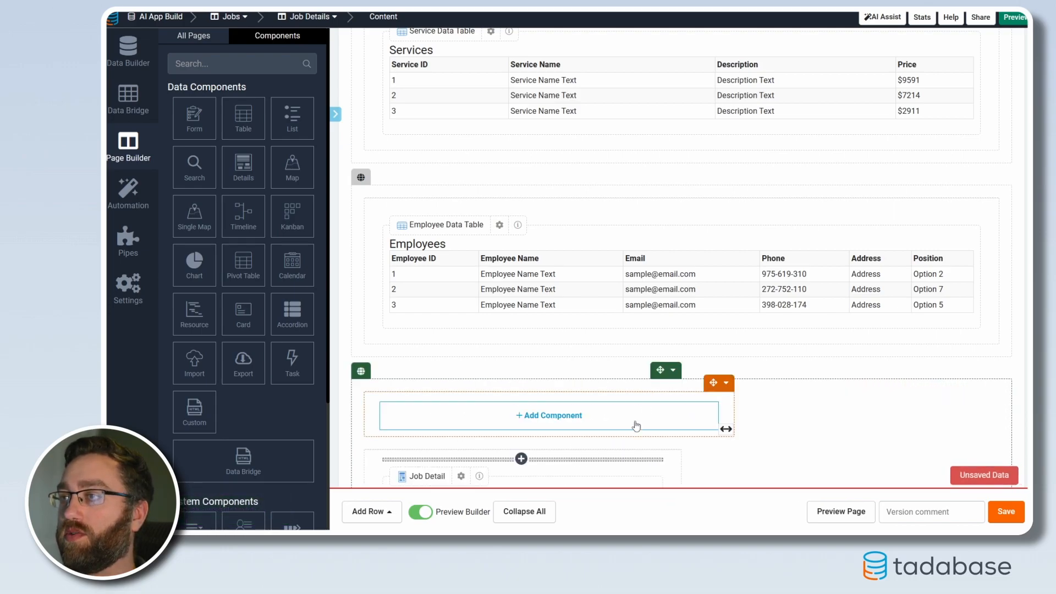
# Add a form in the empty column that edits this page's Jobs record with only Notes and Comments, and save the form and page
pyautogui.click(577, 420)
pyautogui.click(193, 116)
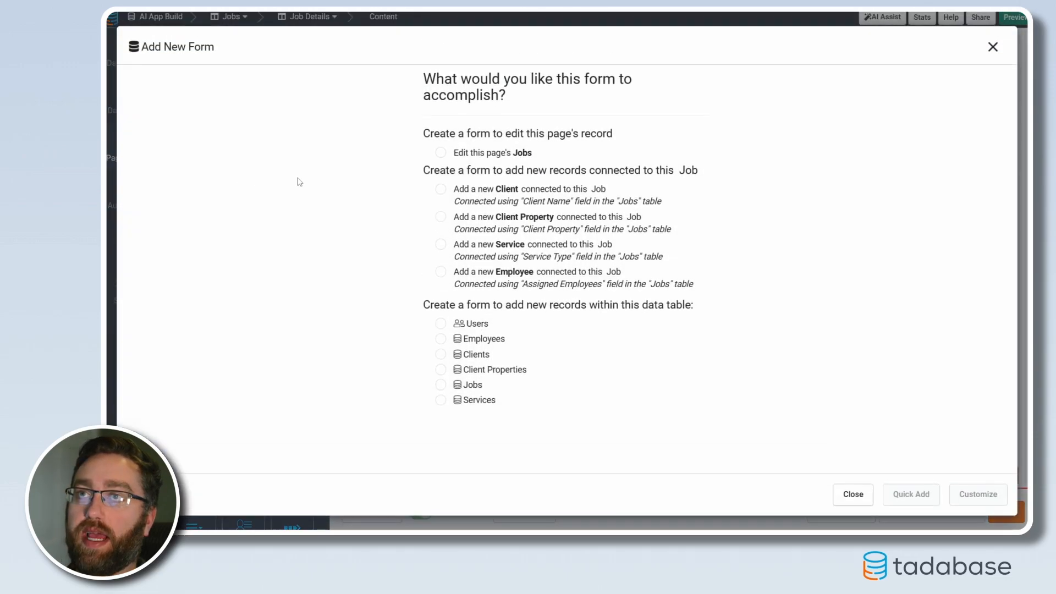
pyautogui.click(463, 153)
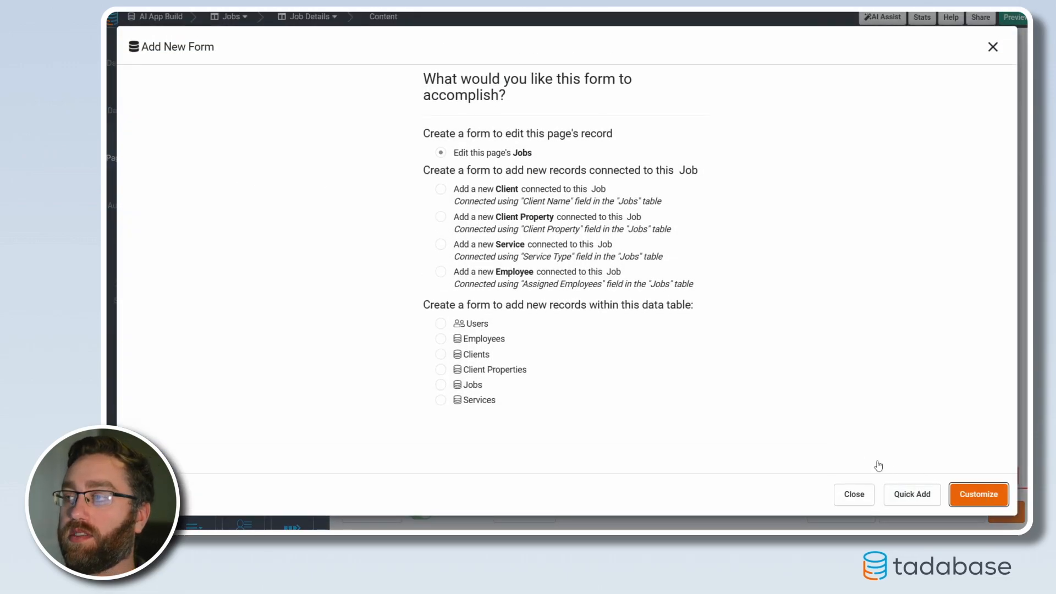
pyautogui.click(979, 494)
pyautogui.moveTo(160, 221); pyautogui.dragTo(394, 165)
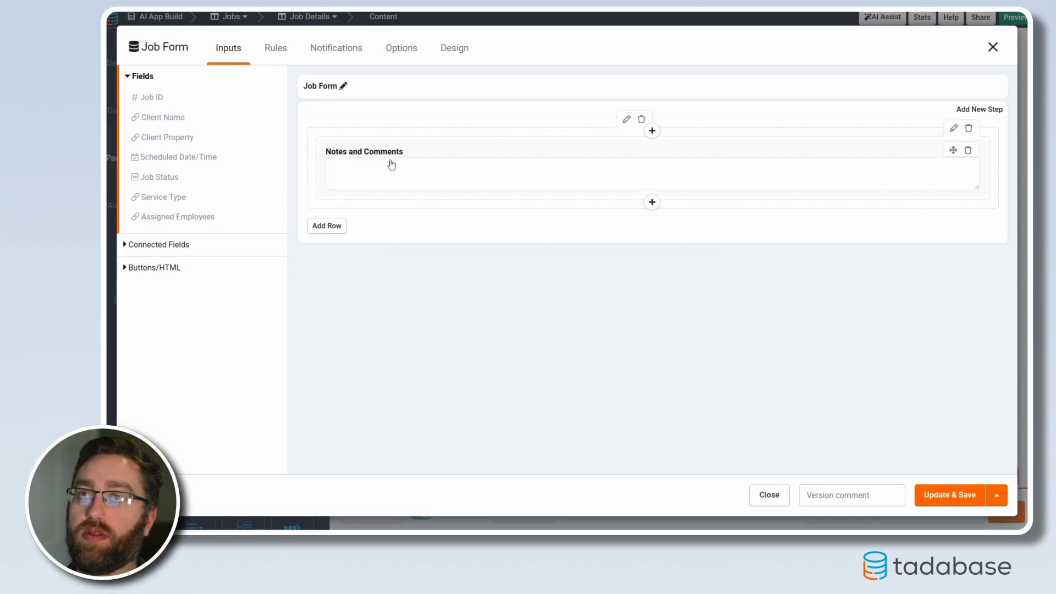
pyautogui.click(937, 495)
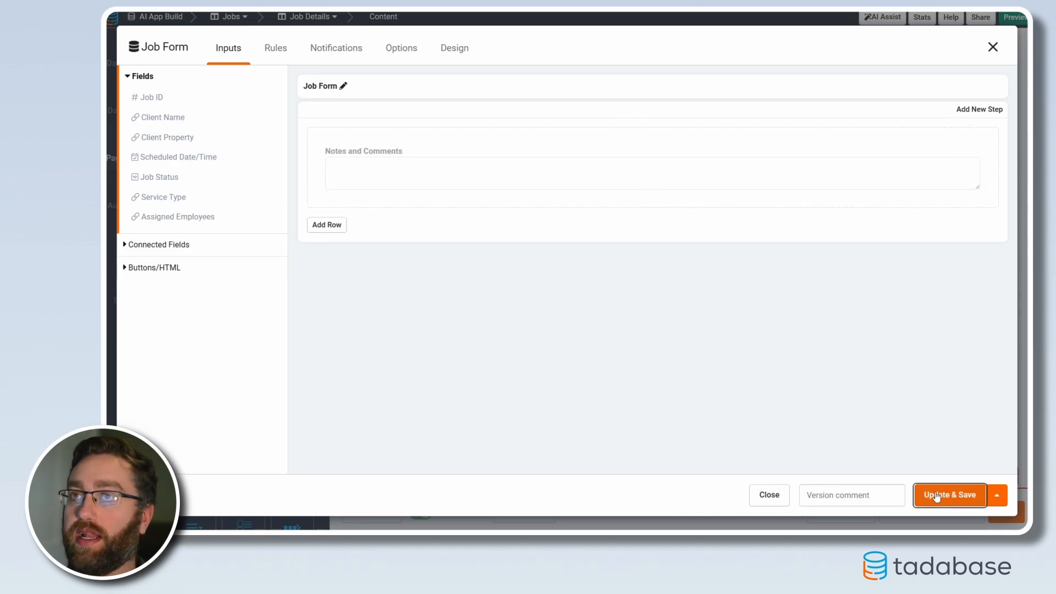
pyautogui.scroll(-3, 460, 373)
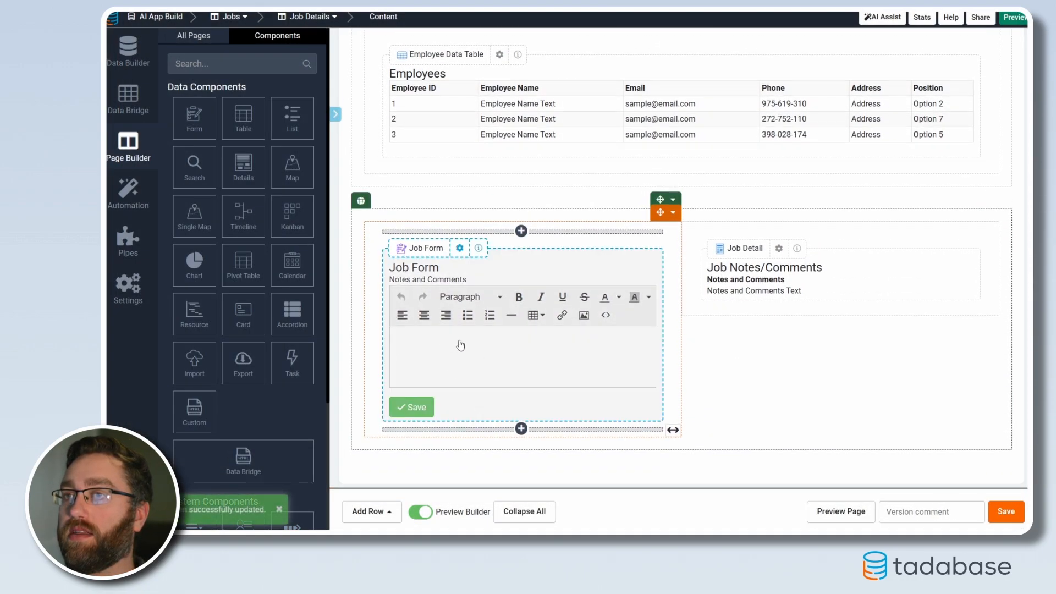
pyautogui.click(1007, 512)
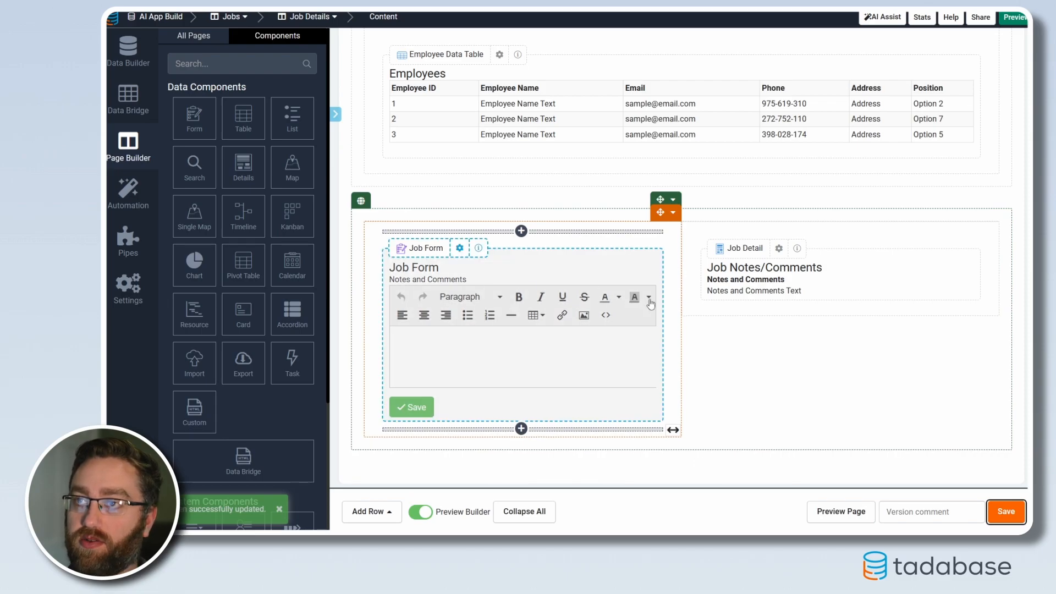
pyautogui.scroll(10, 677, 370)
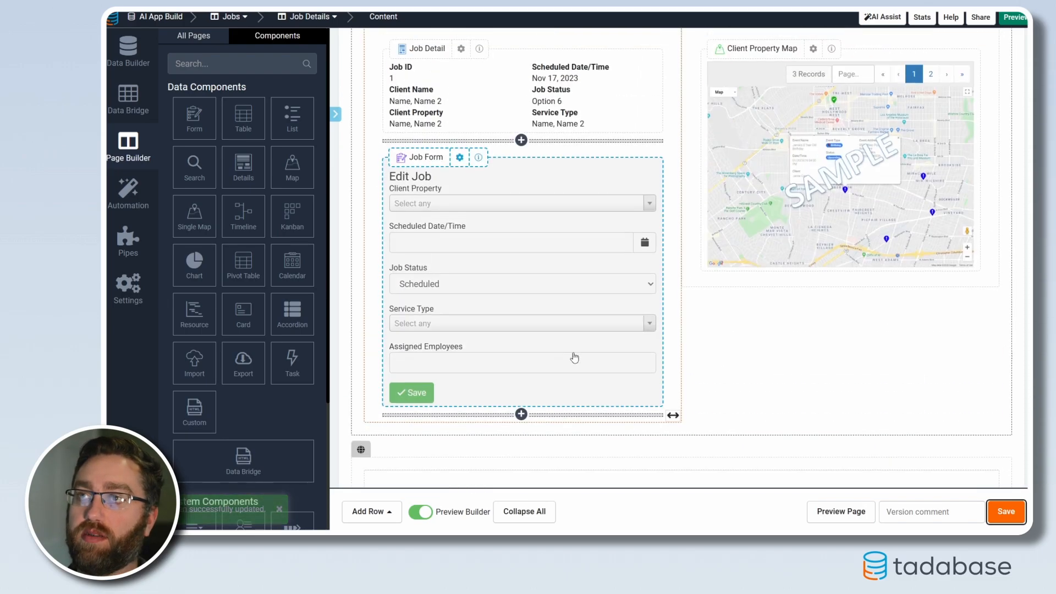
pyautogui.scroll(3, 574, 357)
pyautogui.scroll(-4, 586, 352)
pyautogui.scroll(4, 608, 354)
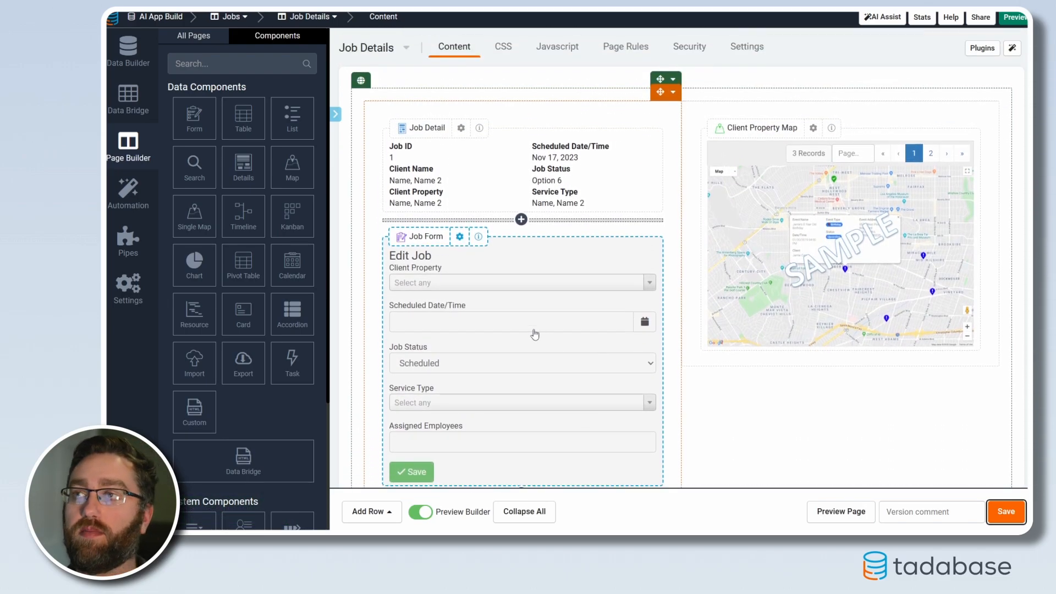
pyautogui.click(193, 38)
pyautogui.click(277, 35)
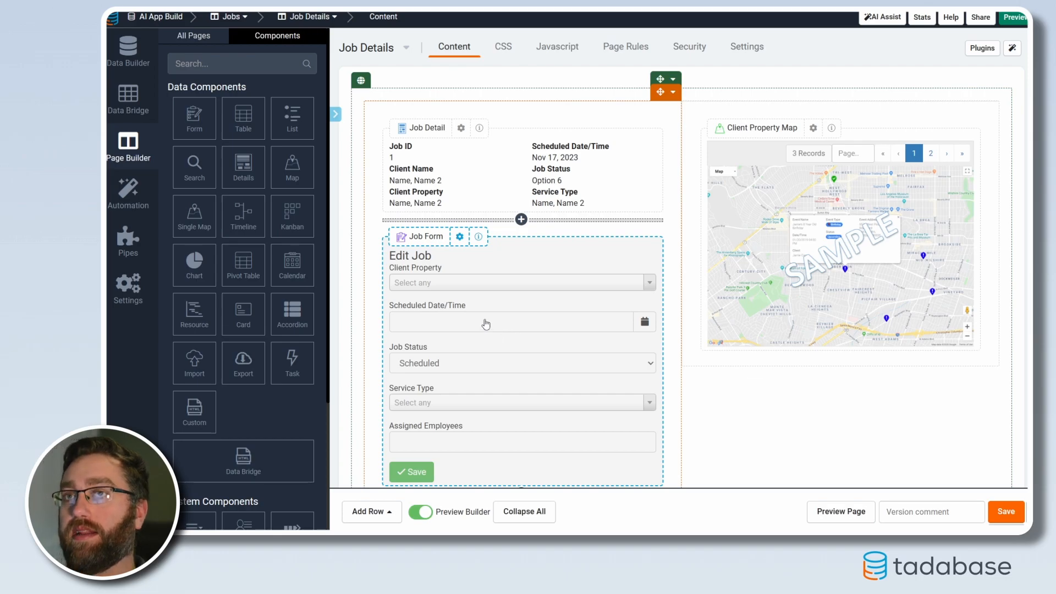
# Preview the live app and look through its Dashboard, Clients, Employees, Properties, Jobs and Services pages
pyautogui.click(841, 512)
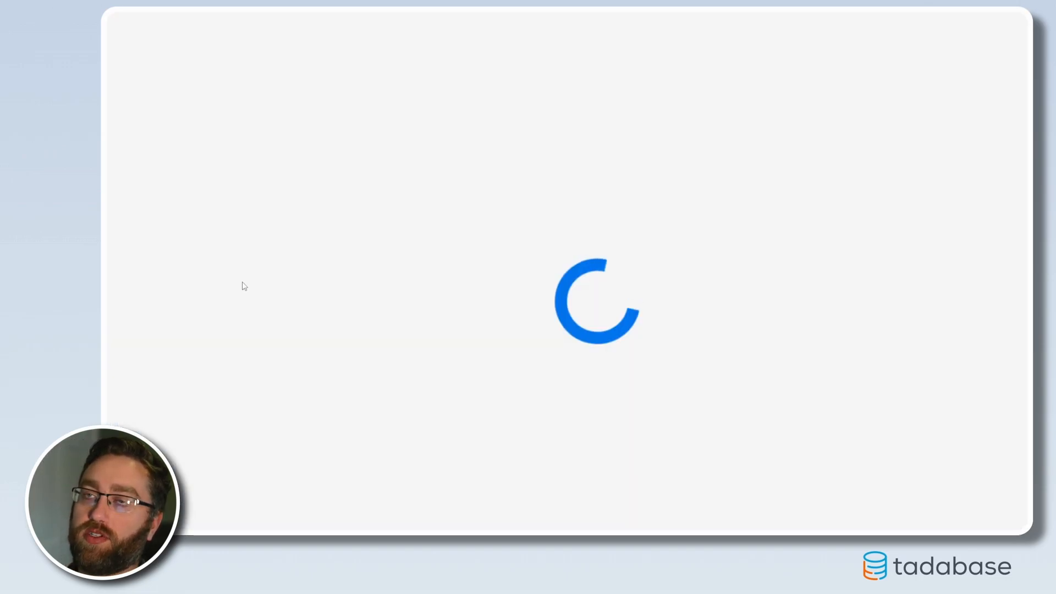
pyautogui.click(147, 36)
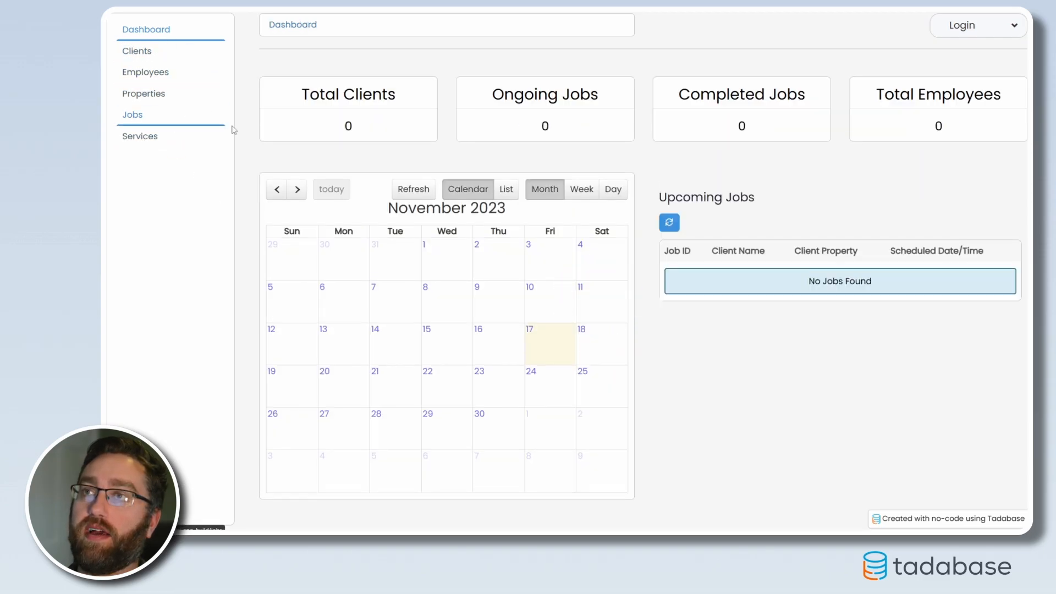
pyautogui.click(134, 53)
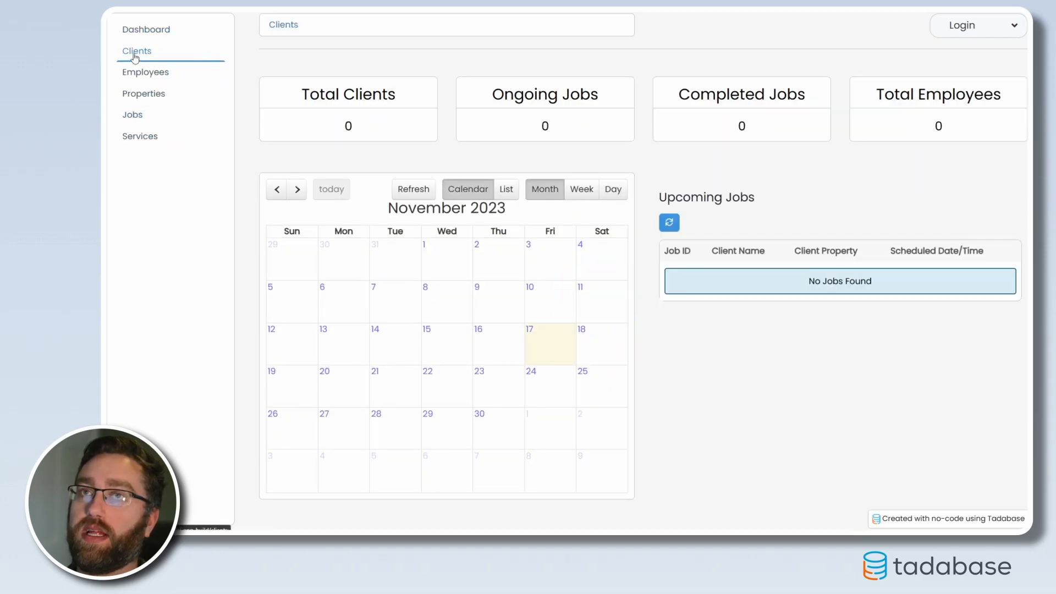
pyautogui.click(139, 75)
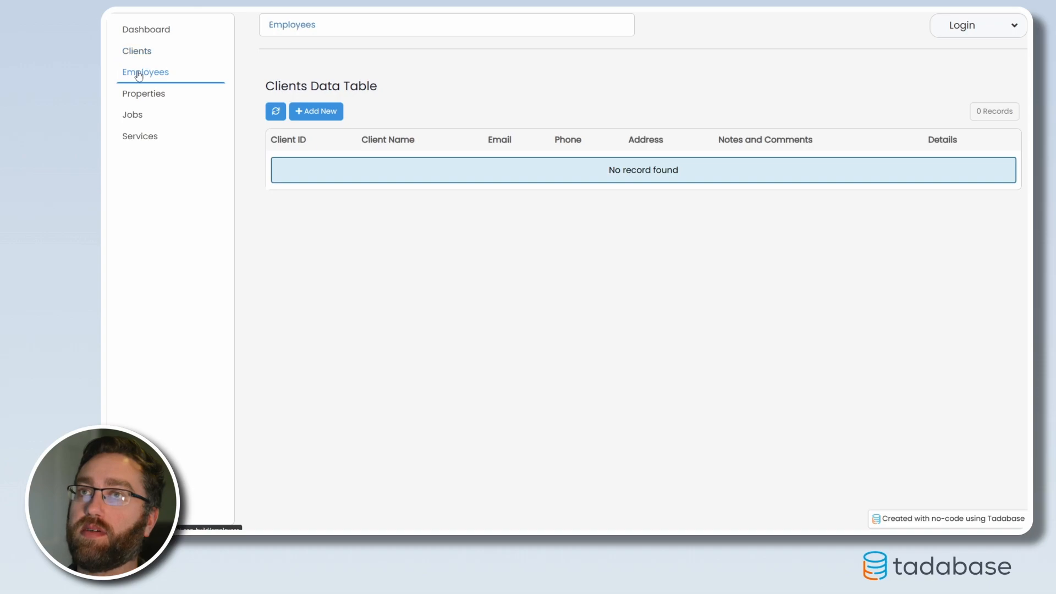
pyautogui.click(142, 99)
pyautogui.click(135, 116)
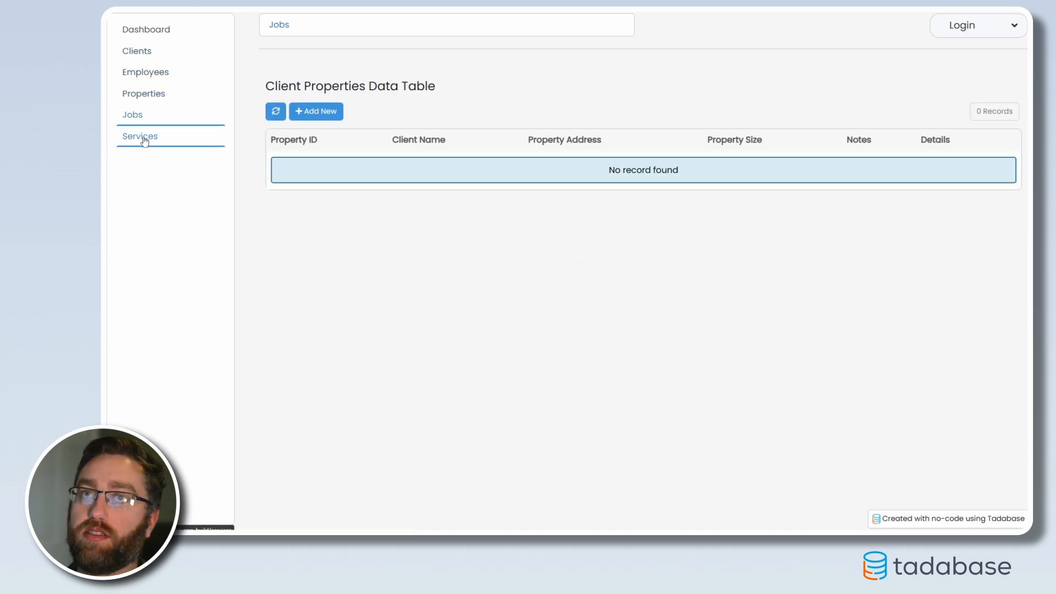
pyautogui.click(144, 140)
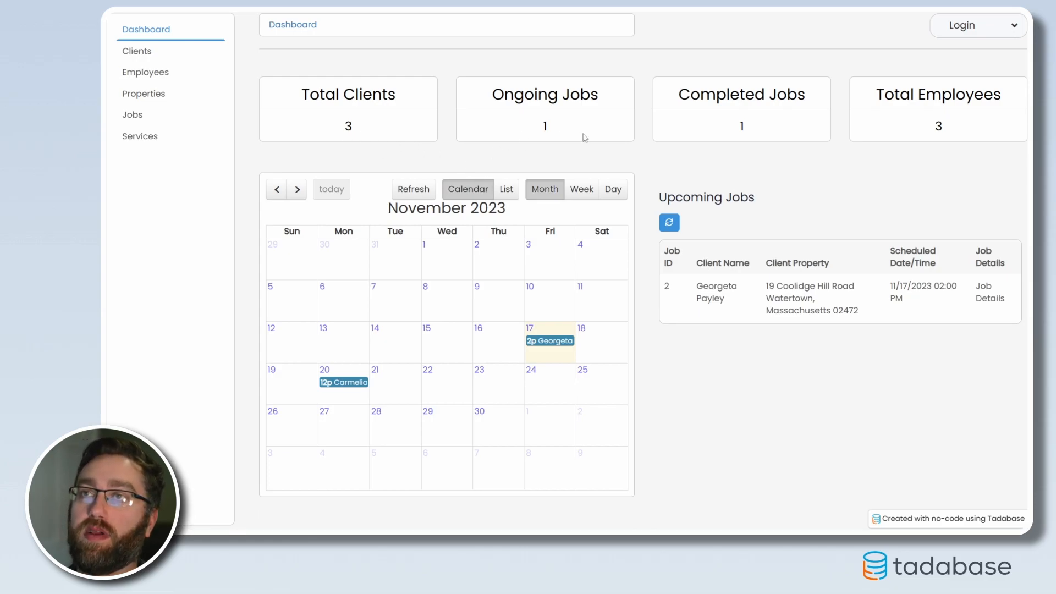
# Check the November 20 calendar job's pop-up, and examine the upcoming job's Job Details page with its map, services and employees
pyautogui.click(341, 412)
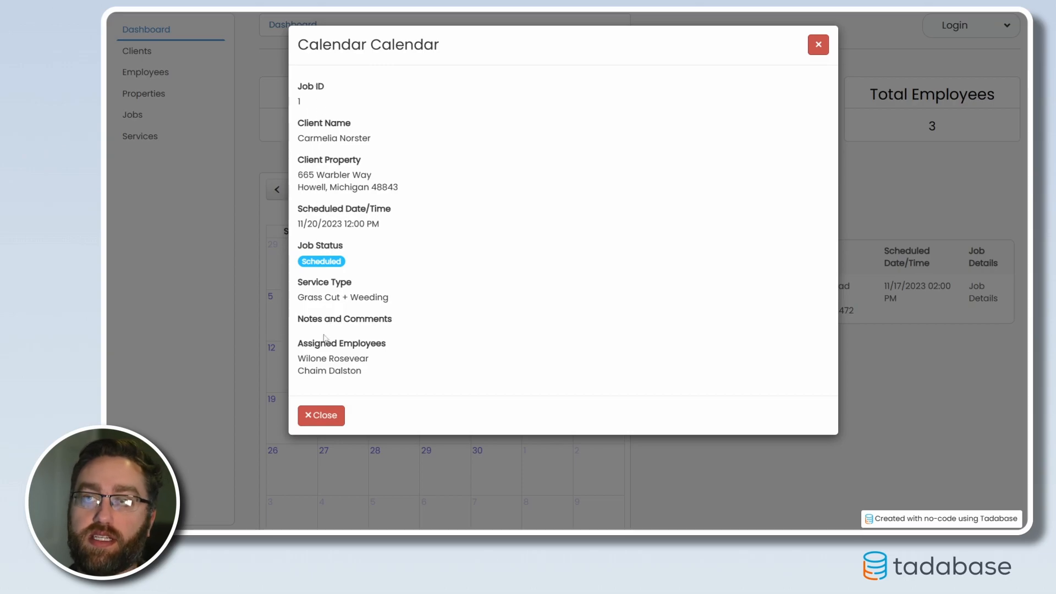
pyautogui.click(818, 44)
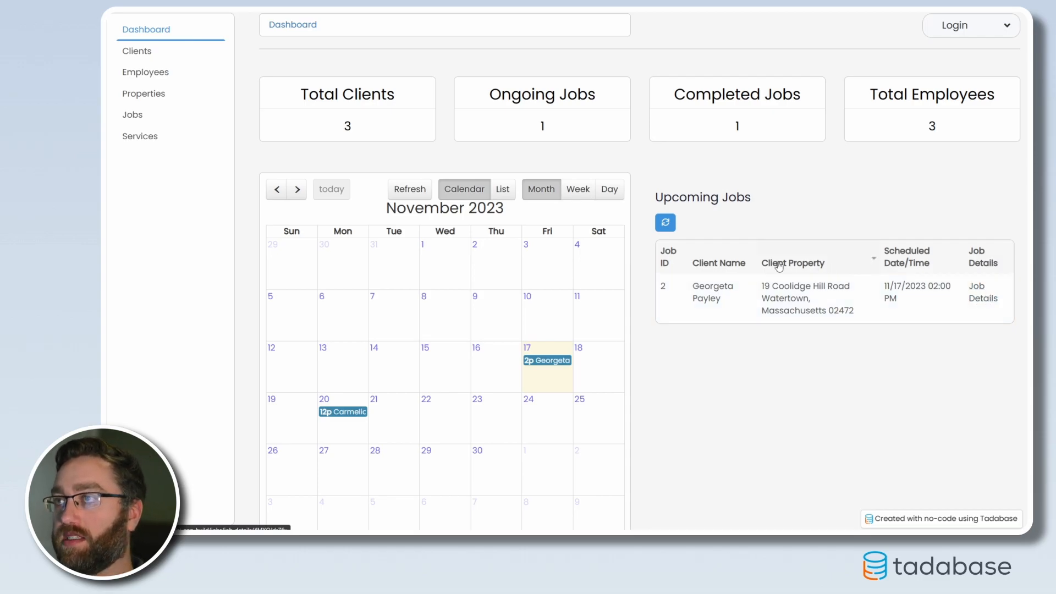
pyautogui.click(983, 296)
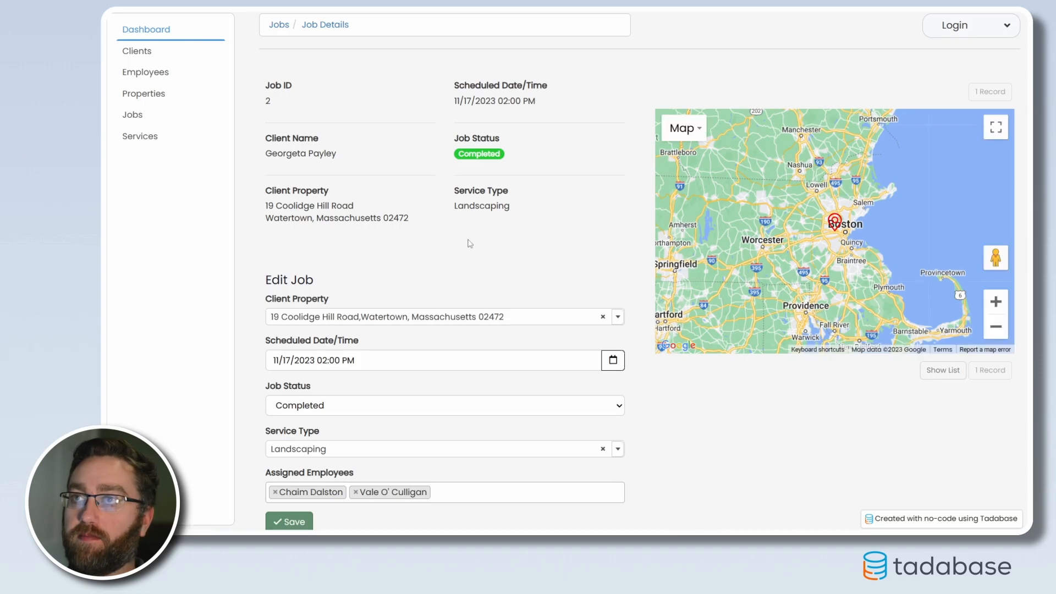
pyautogui.scroll(-3, 397, 267)
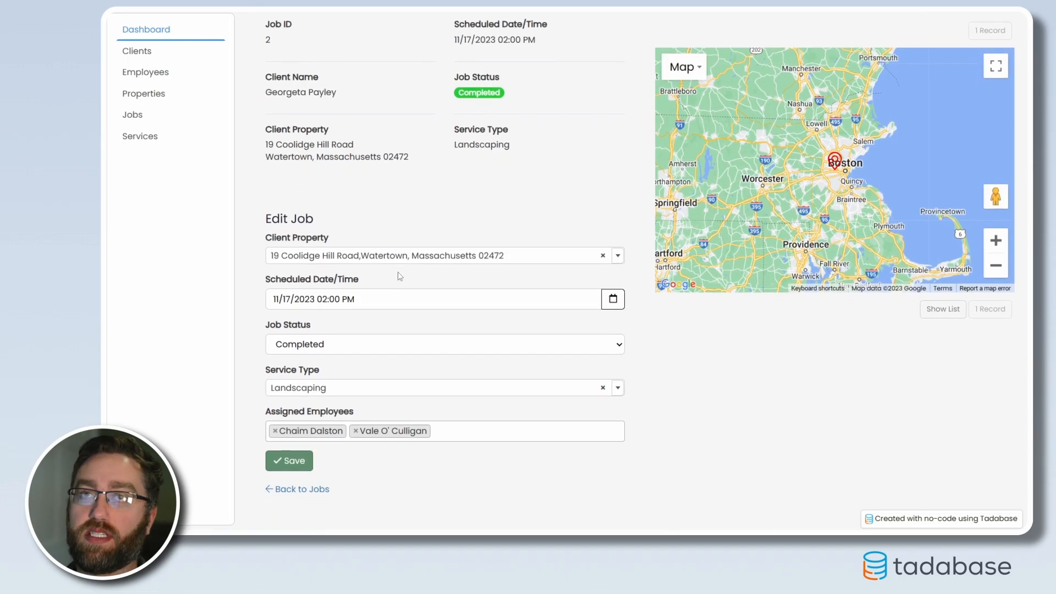
pyautogui.scroll(3, 406, 299)
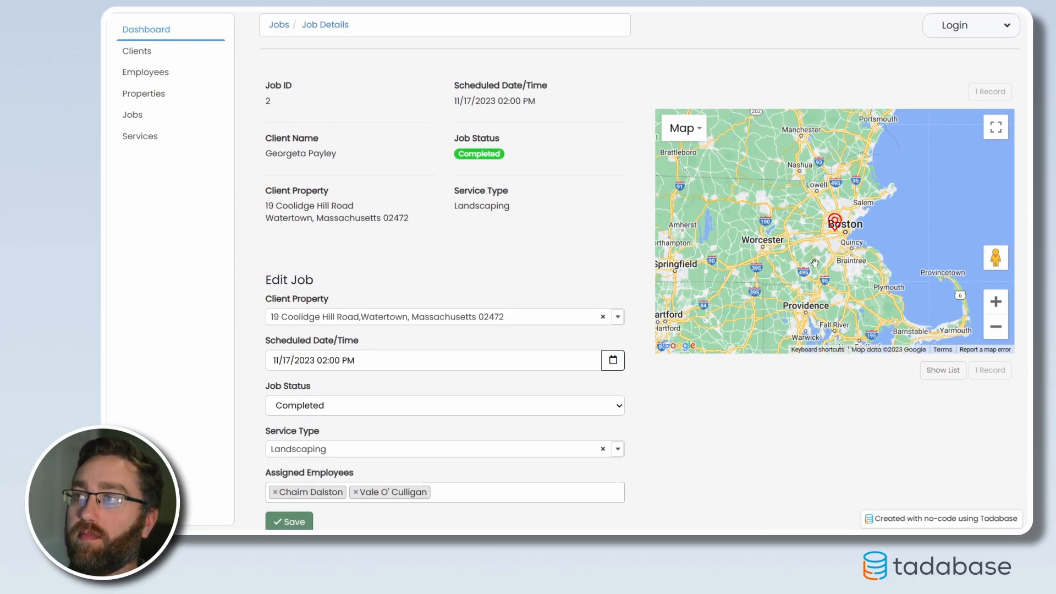
pyautogui.scroll(2, 841, 246)
pyautogui.scroll(1, 841, 247)
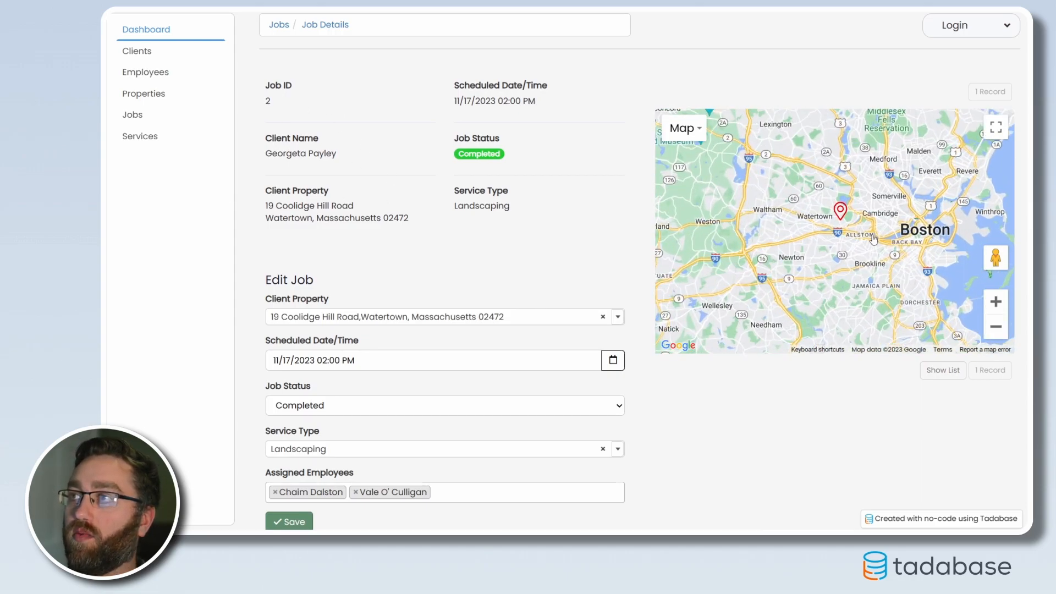
pyautogui.scroll(-3, 715, 413)
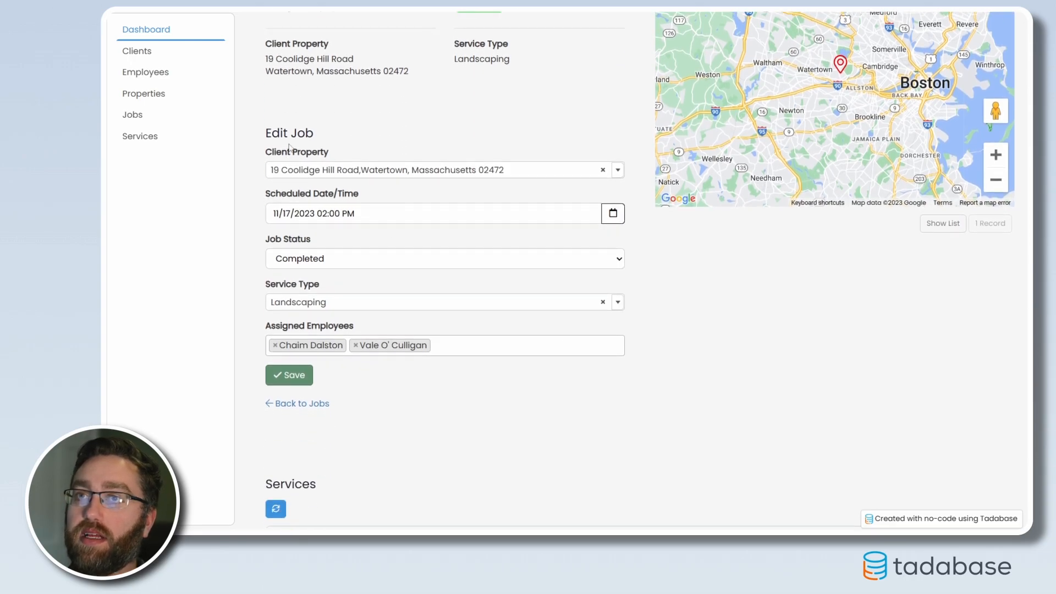
pyautogui.scroll(-5, 345, 403)
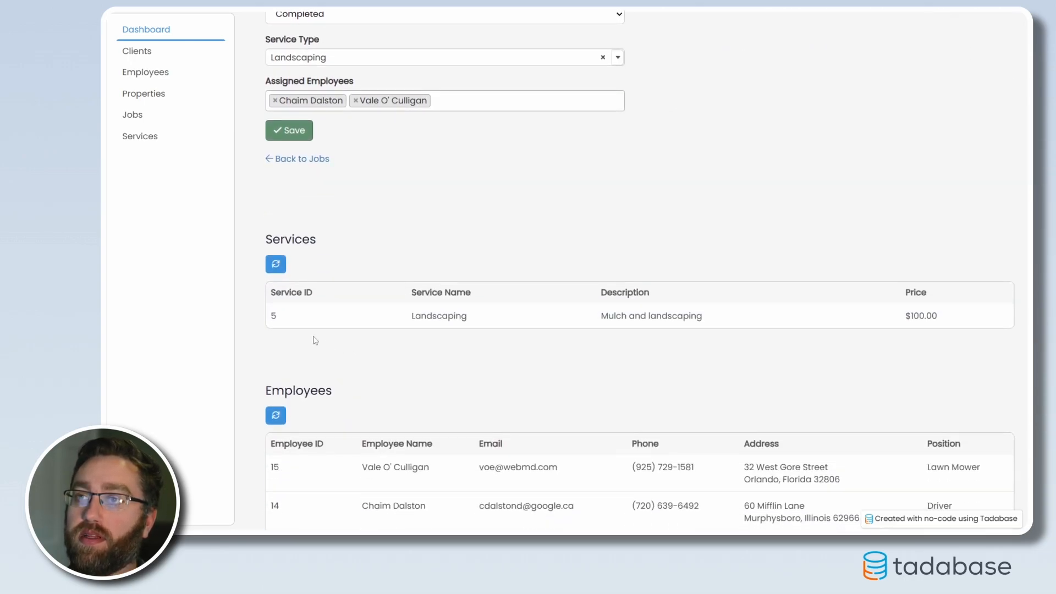
pyautogui.scroll(-5, 669, 317)
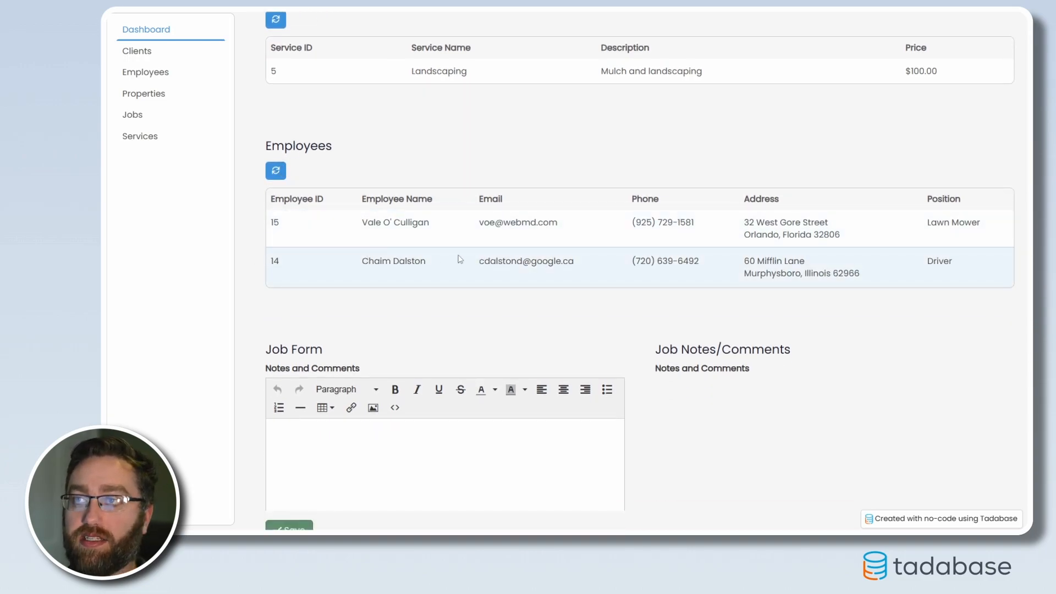
# Enter "asdasd" as the job's Notes and Comments in the Job Form and save it
pyautogui.scroll(-1, 433, 310)
pyautogui.scroll(-1, 378, 358)
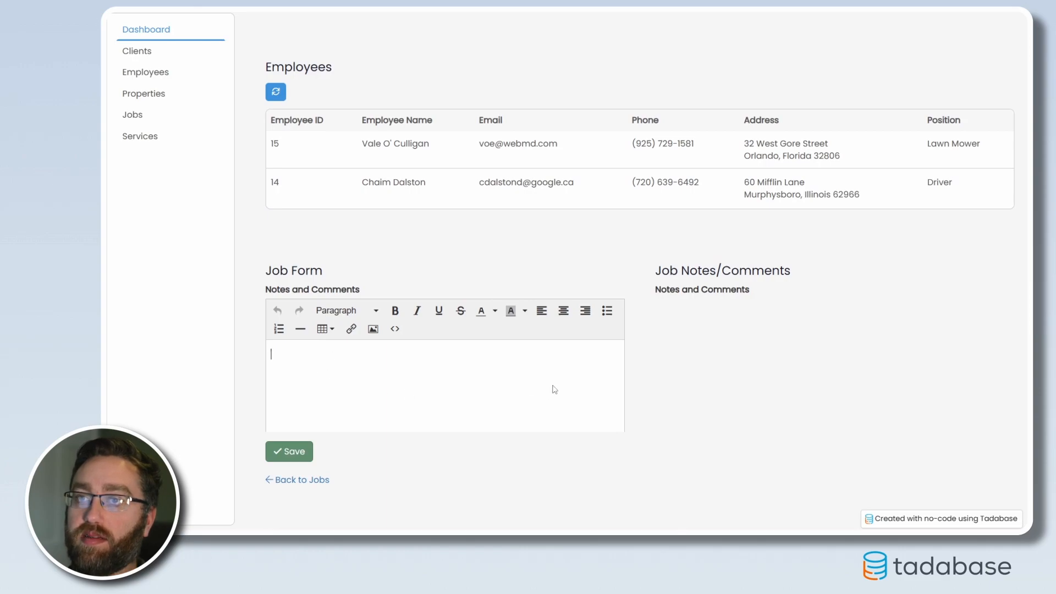
pyautogui.write('asdasd')
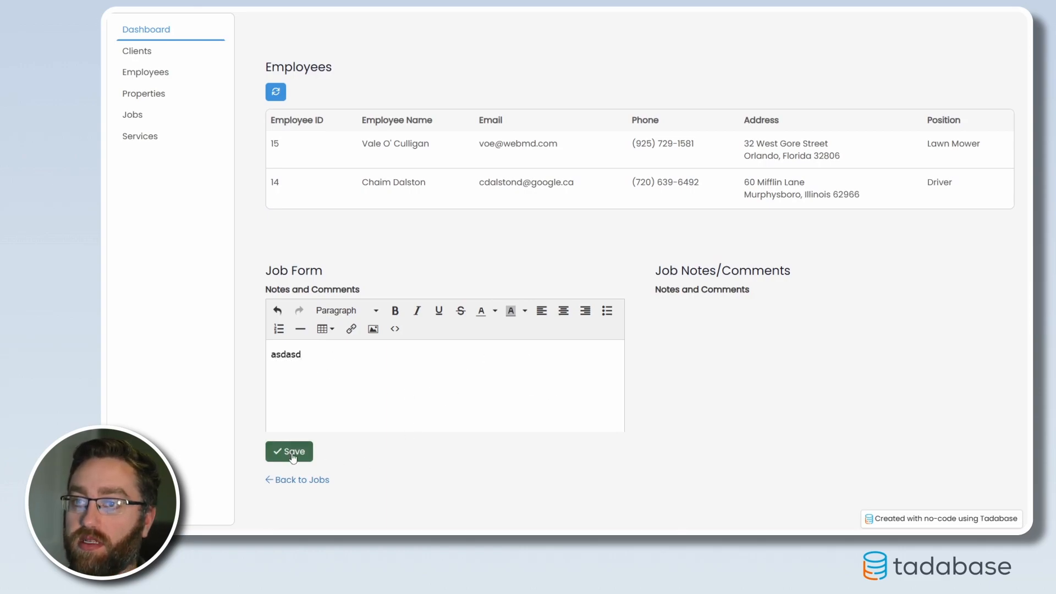
pyautogui.click(290, 451)
pyautogui.moveTo(689, 306)
pyautogui.mouseDown()
pyautogui.moveTo(664, 305)
pyautogui.moveTo(677, 312)
pyautogui.mouseUp()
pyautogui.click(706, 301)
pyautogui.scroll(-1, 710, 375)
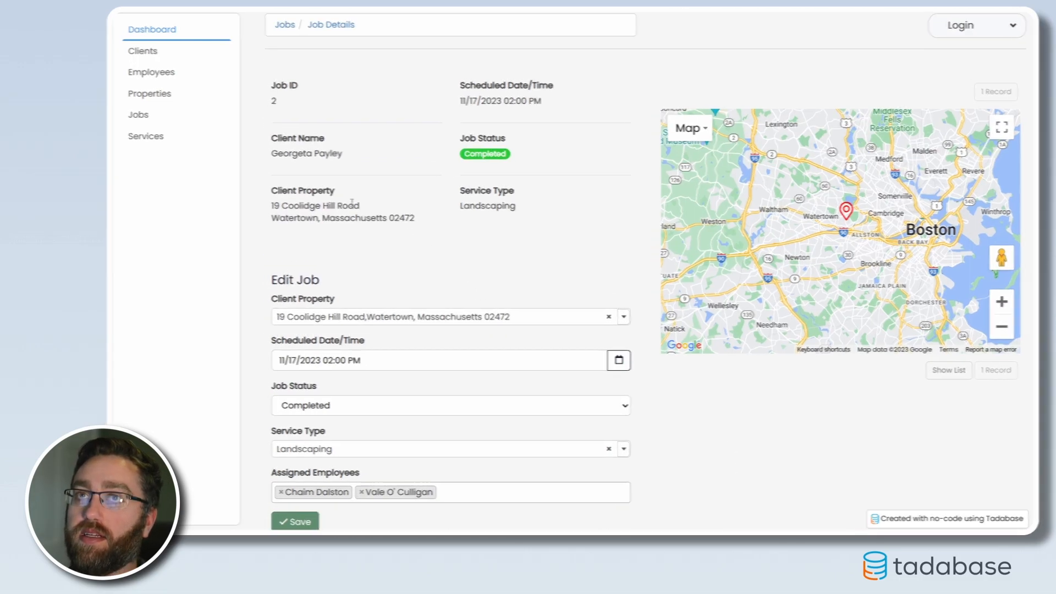
# Look through the data tables on the Clients, Employees, Properties, Jobs and Services pages
pyautogui.click(145, 52)
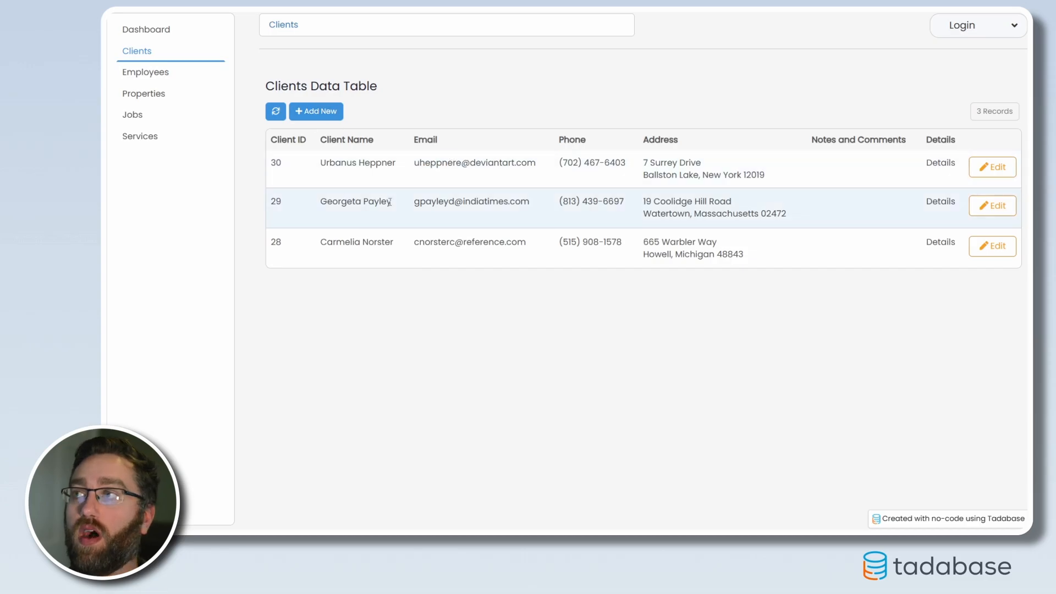
pyautogui.click(144, 74)
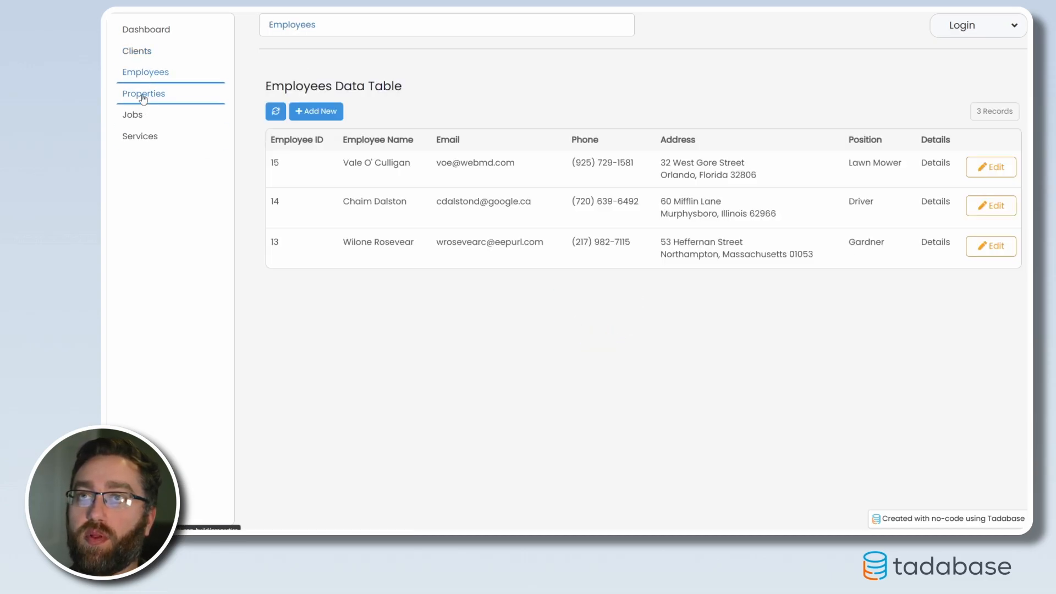
pyautogui.click(144, 95)
pyautogui.click(132, 116)
pyautogui.click(171, 143)
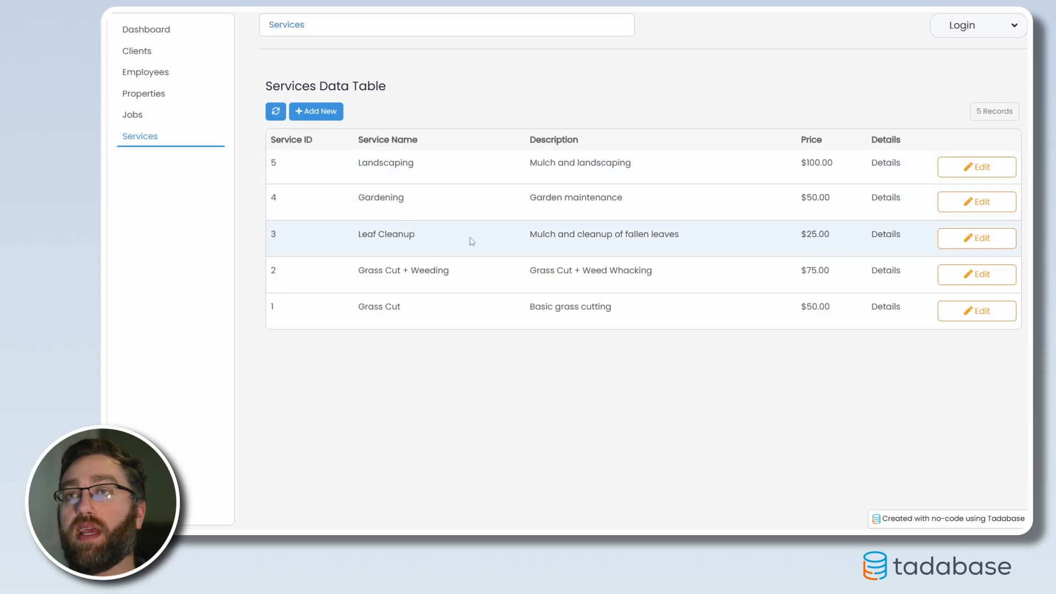
# View the form for adding a service and the Landscaping service's edit page, leaving both without changes
pyautogui.click(315, 111)
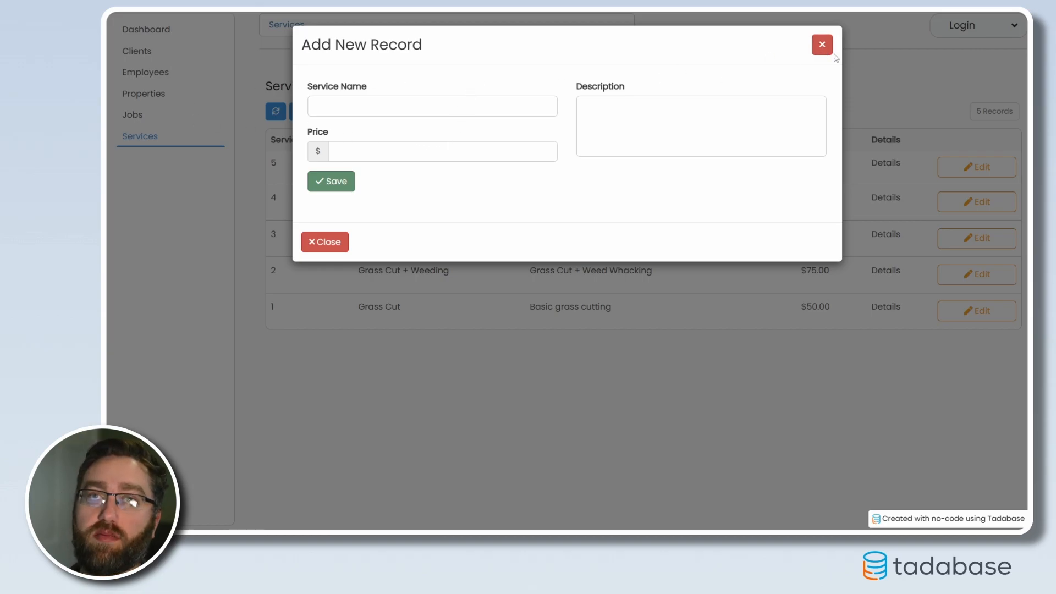
pyautogui.click(823, 45)
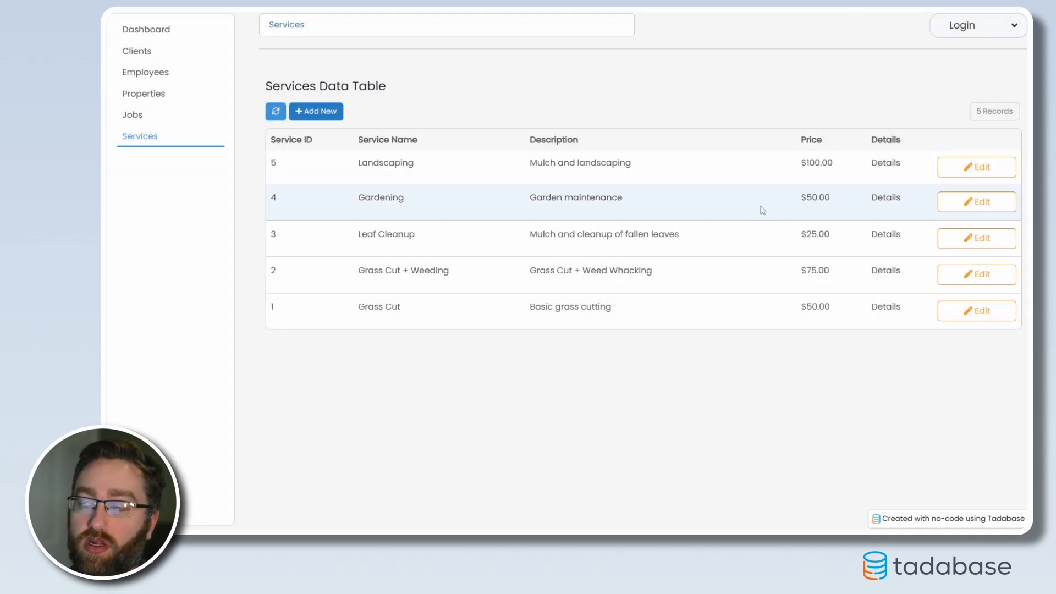
pyautogui.click(958, 173)
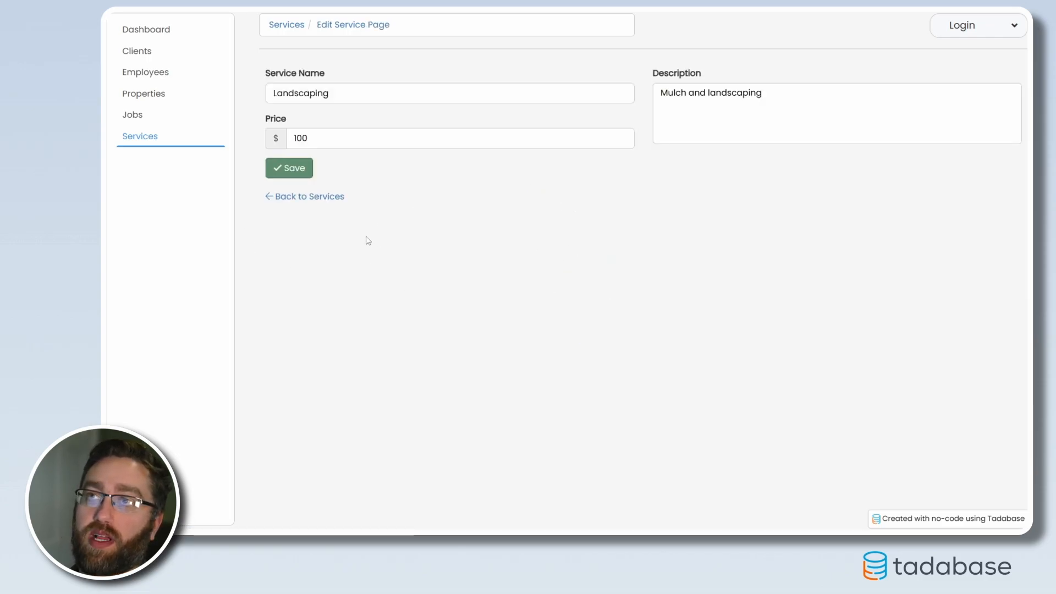
pyautogui.click(313, 198)
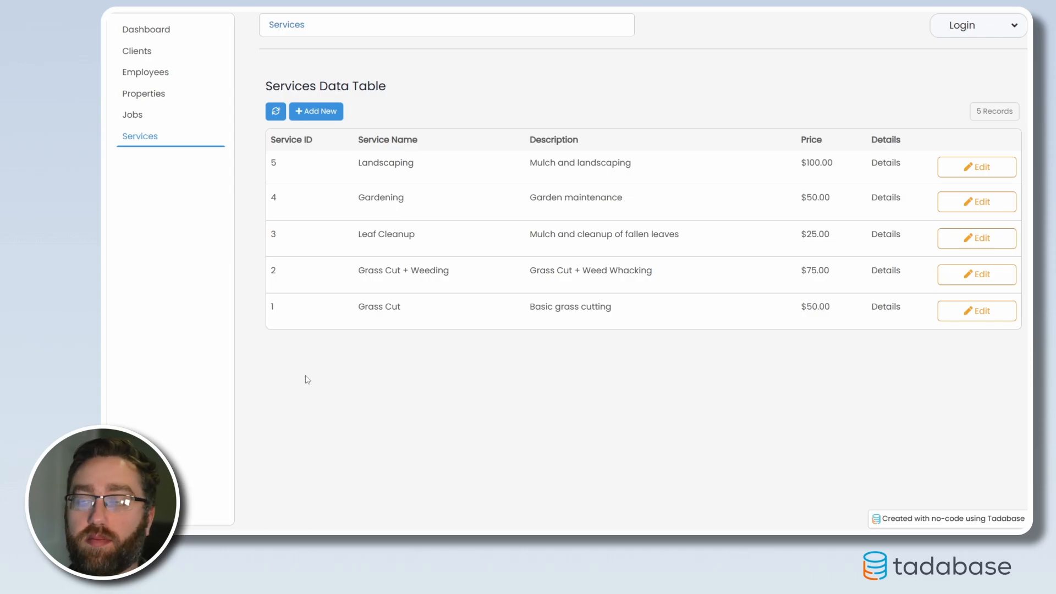
# Inspect the details pages of the Small and Medium client properties, including their related jobs
pyautogui.click(159, 98)
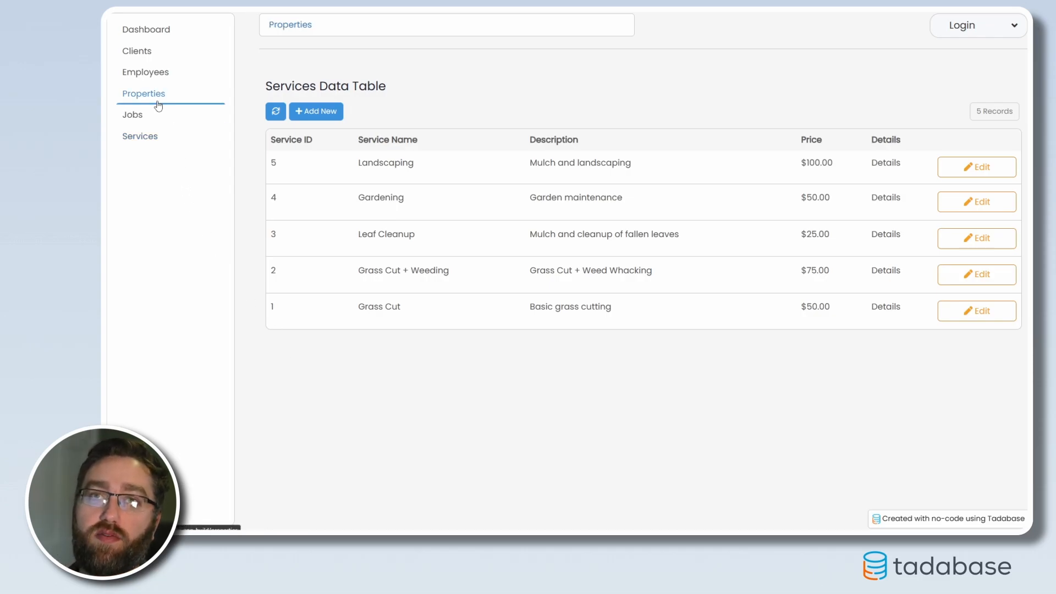
pyautogui.click(902, 163)
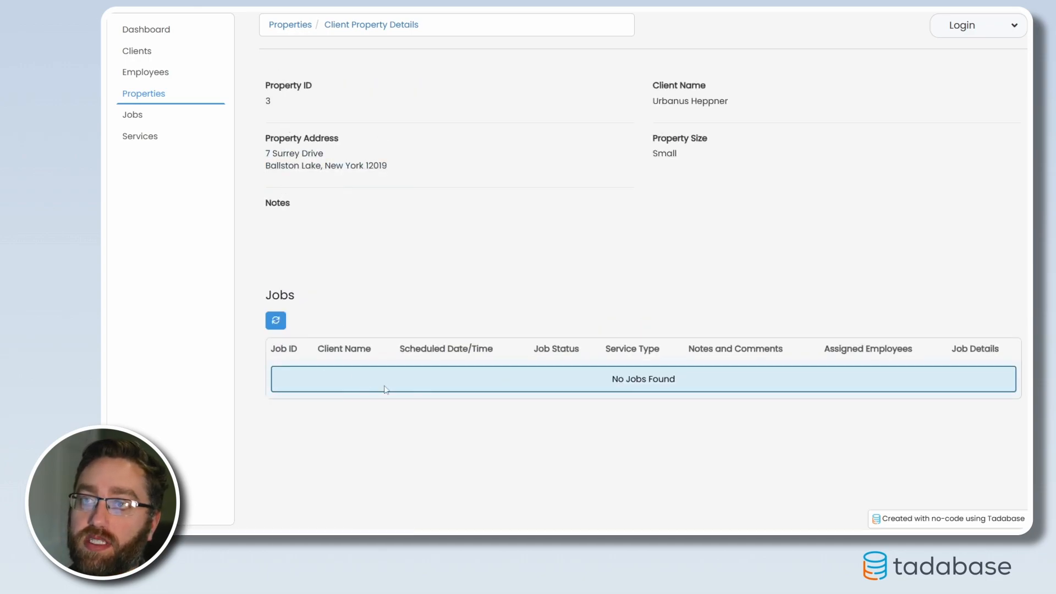
pyautogui.click(135, 98)
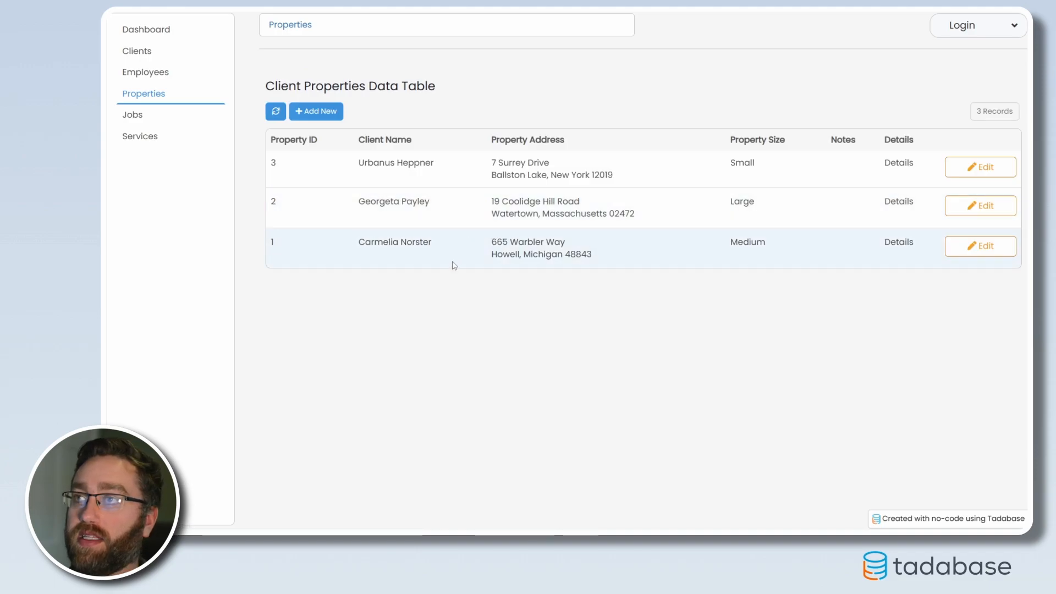
pyautogui.click(903, 243)
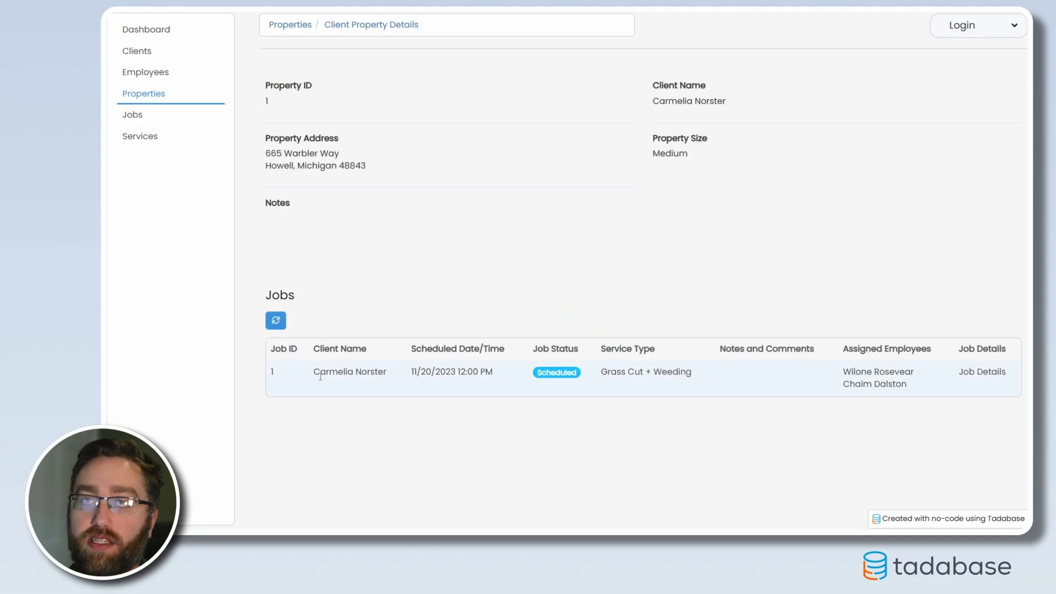
# Open the Medium property's scheduled job and review its service, employee and notes sections
pyautogui.click(977, 374)
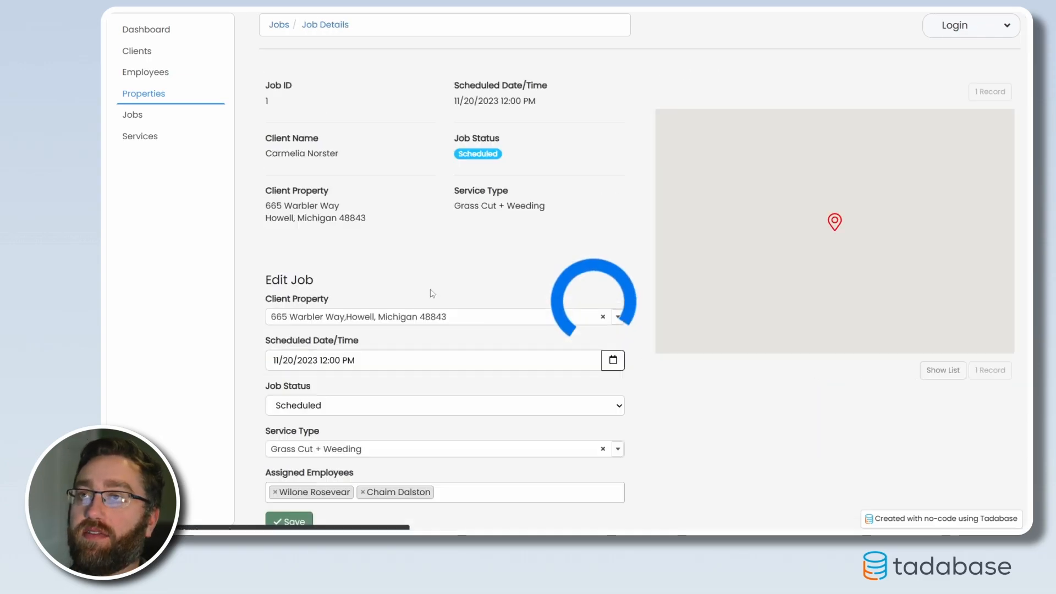
pyautogui.scroll(-13, 471, 264)
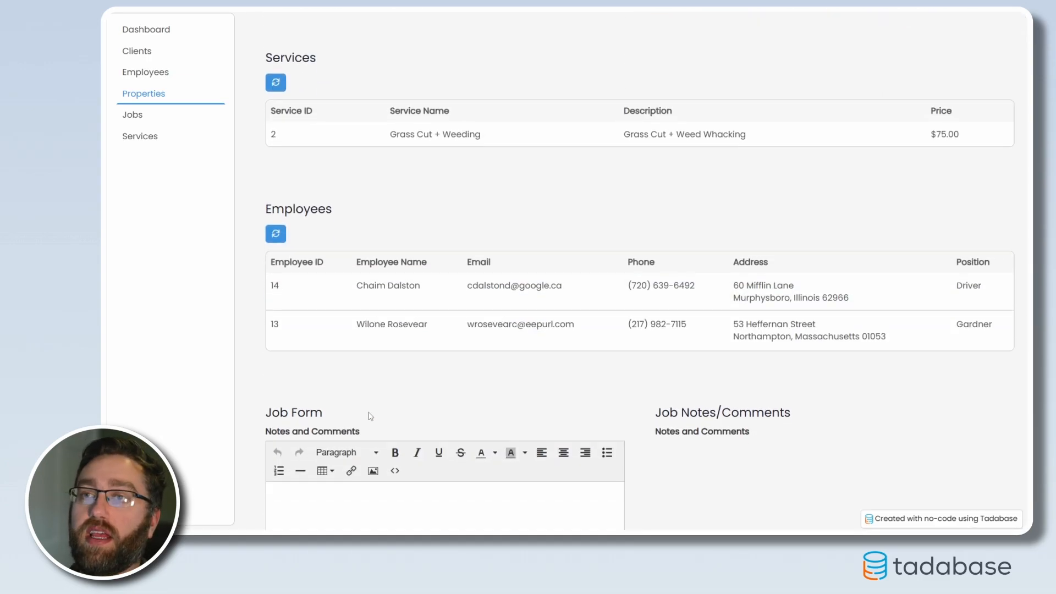
pyautogui.scroll(6, 687, 429)
pyautogui.scroll(7, 721, 455)
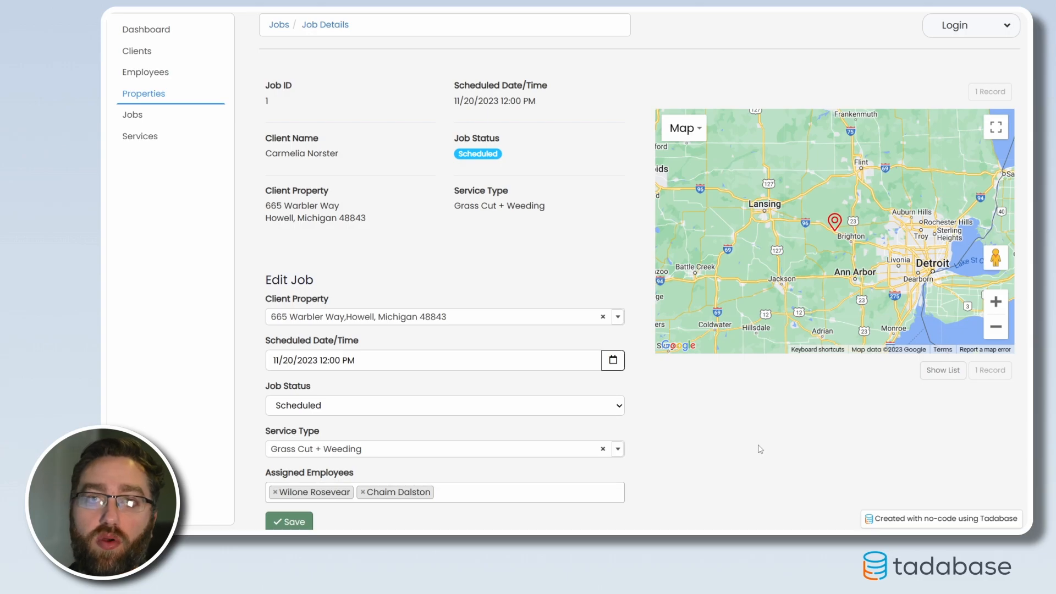
# Open the last listed client's details page and review the related properties and jobs
pyautogui.click(133, 52)
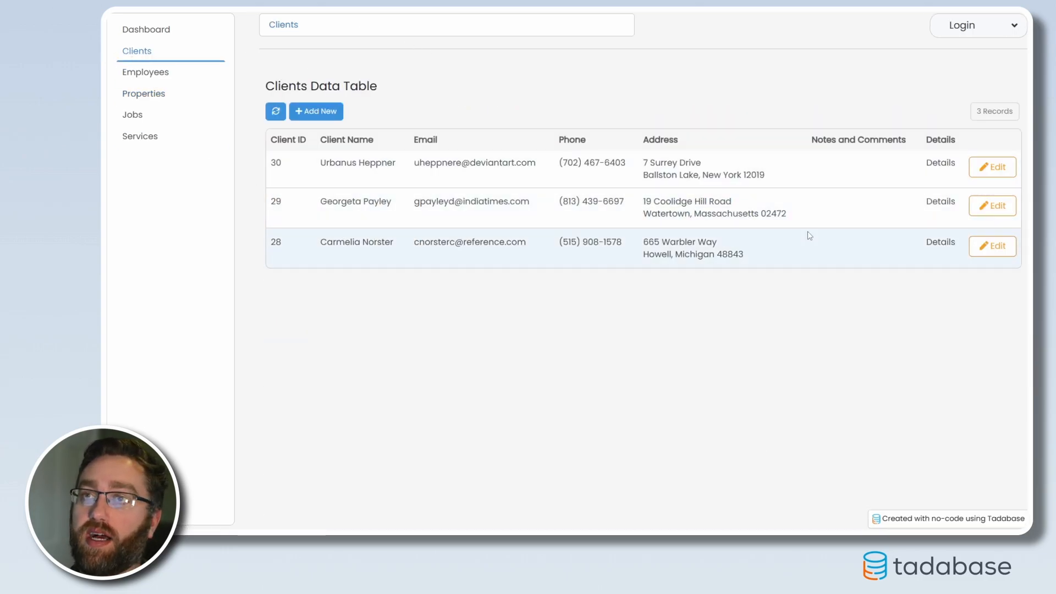
pyautogui.click(933, 245)
pyautogui.scroll(-1, 412, 403)
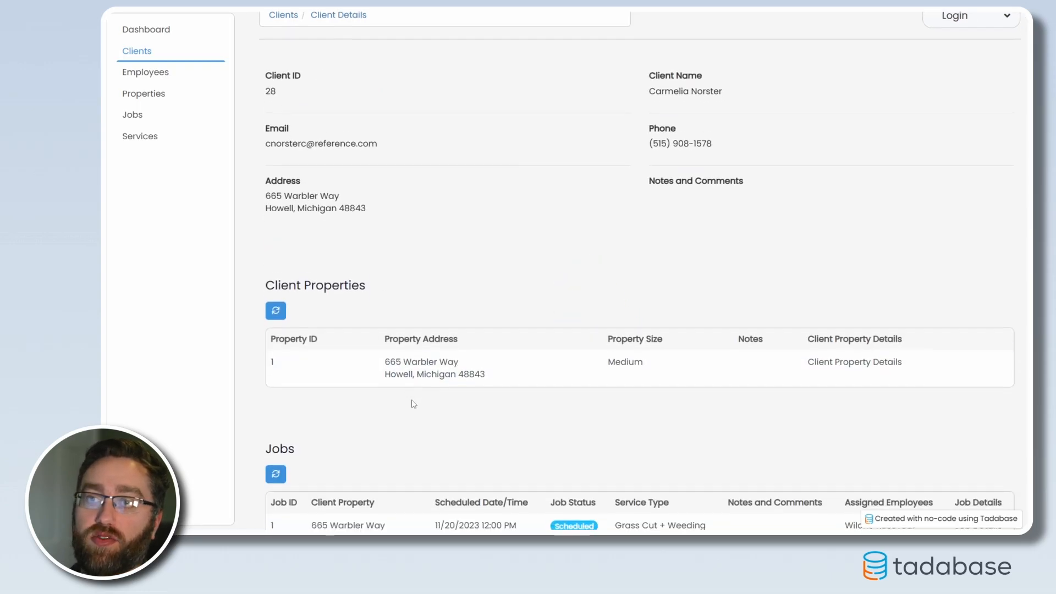
pyautogui.scroll(1, 400, 404)
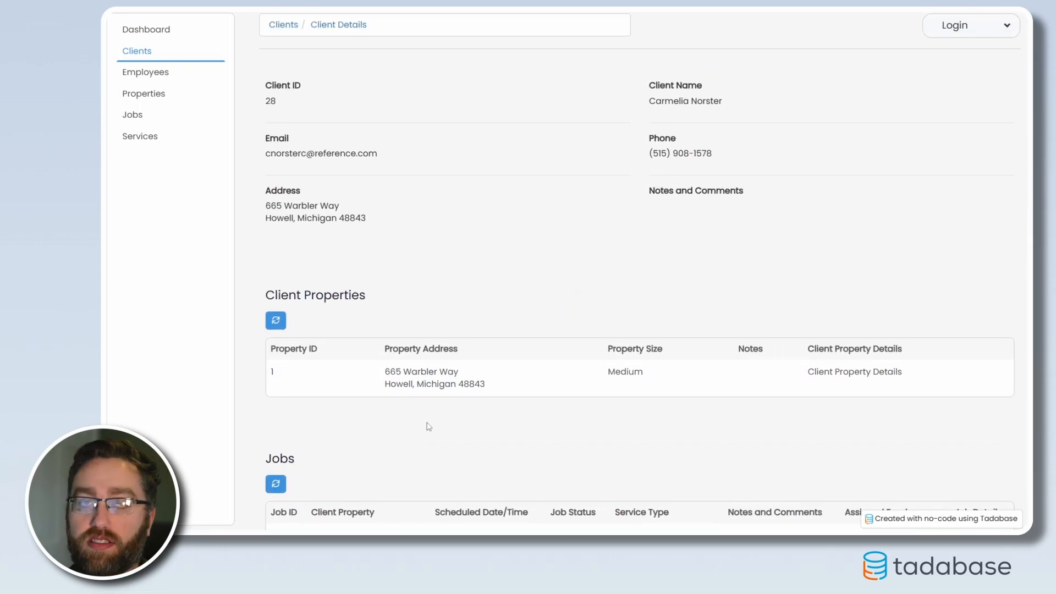